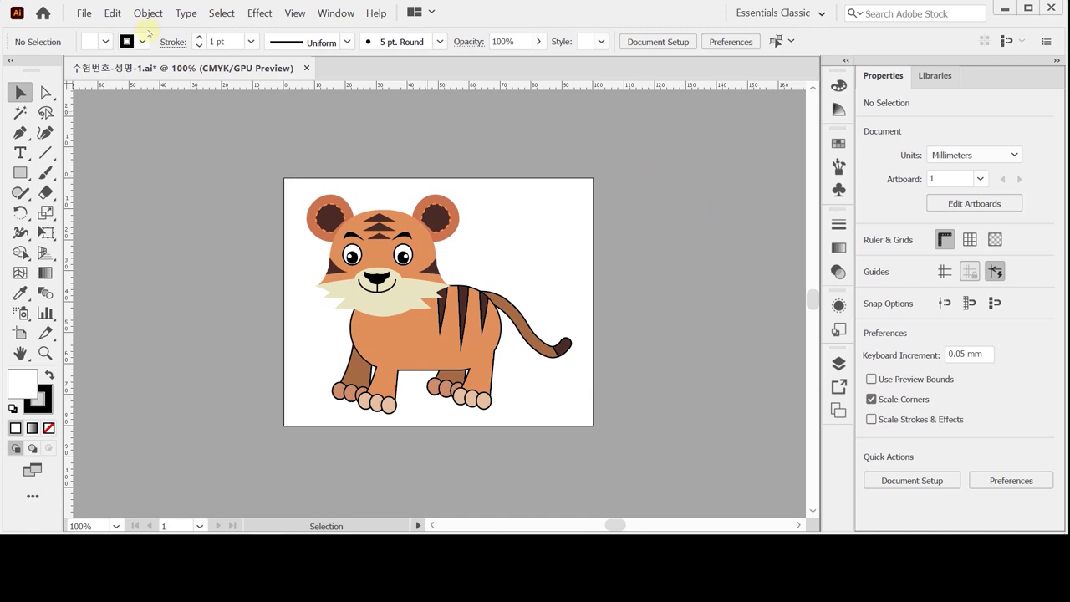
Create a new document 100 mm wide and 80 mm high, with millimetres as the units and CMYK color mode.
{"action": "left_click", "coordinate": [83, 13]}
{"action": "left_click", "coordinate": [105, 32]}
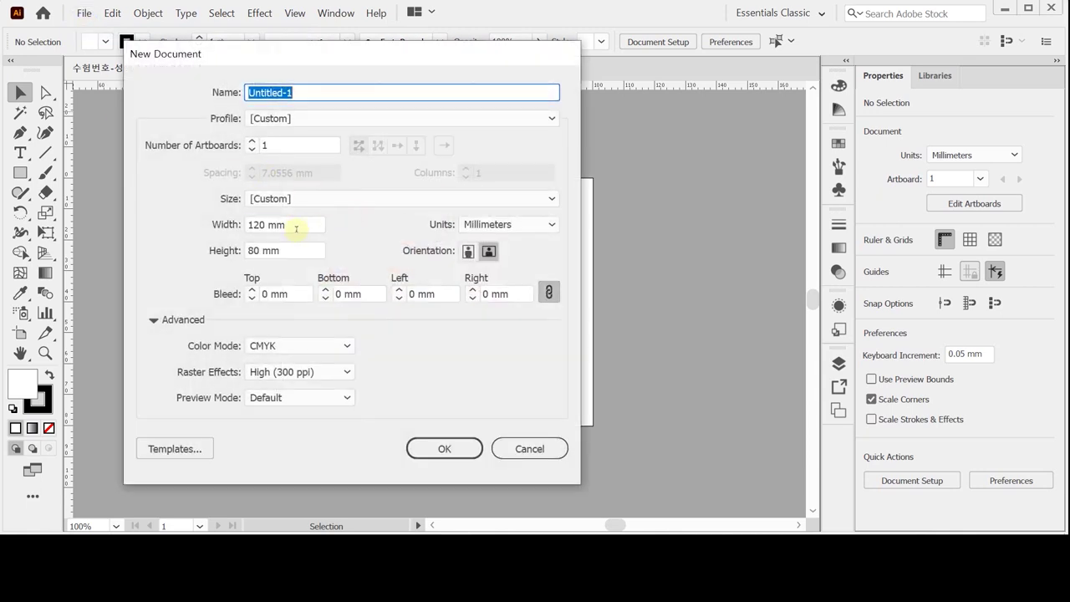
{"action": "left_click", "coordinate": [296, 228]}
{"action": "type", "text": "10"}
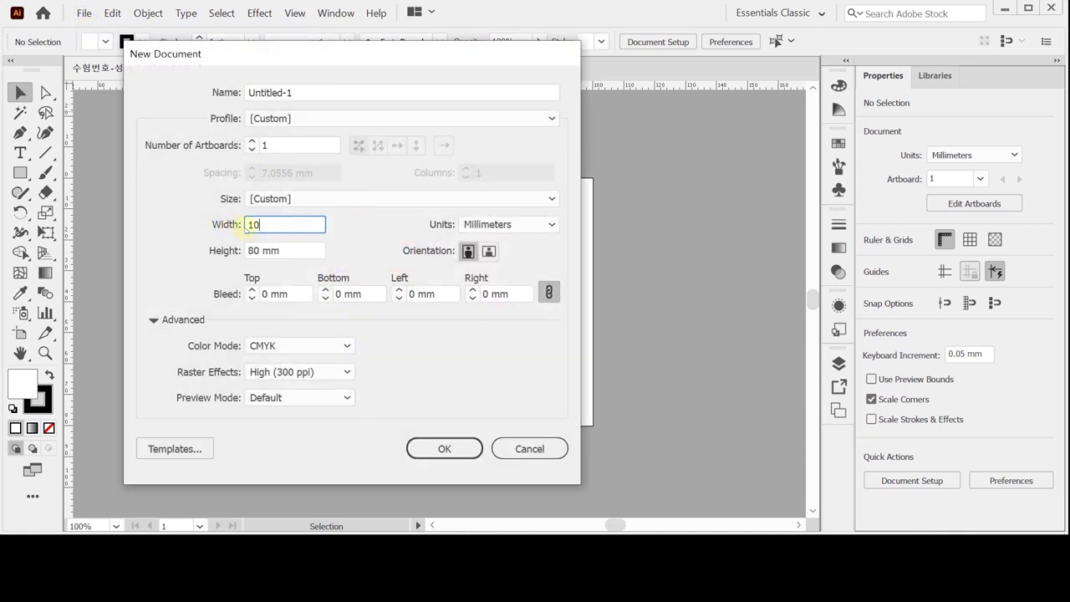
{"action": "type", "text": "0"}
{"action": "key", "text": "Tab"}
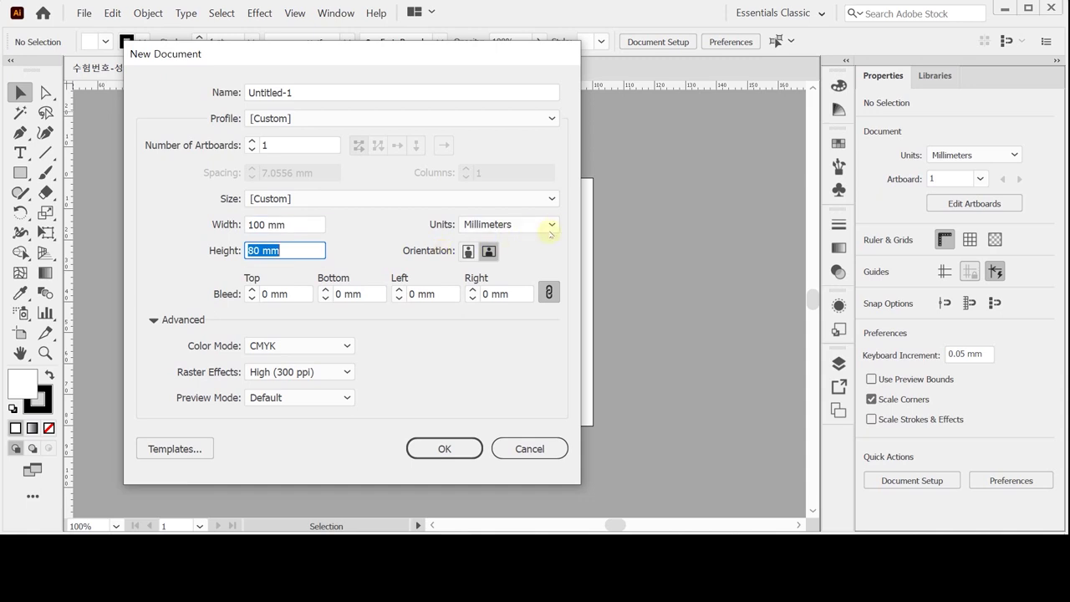
{"action": "left_click", "coordinate": [552, 226]}
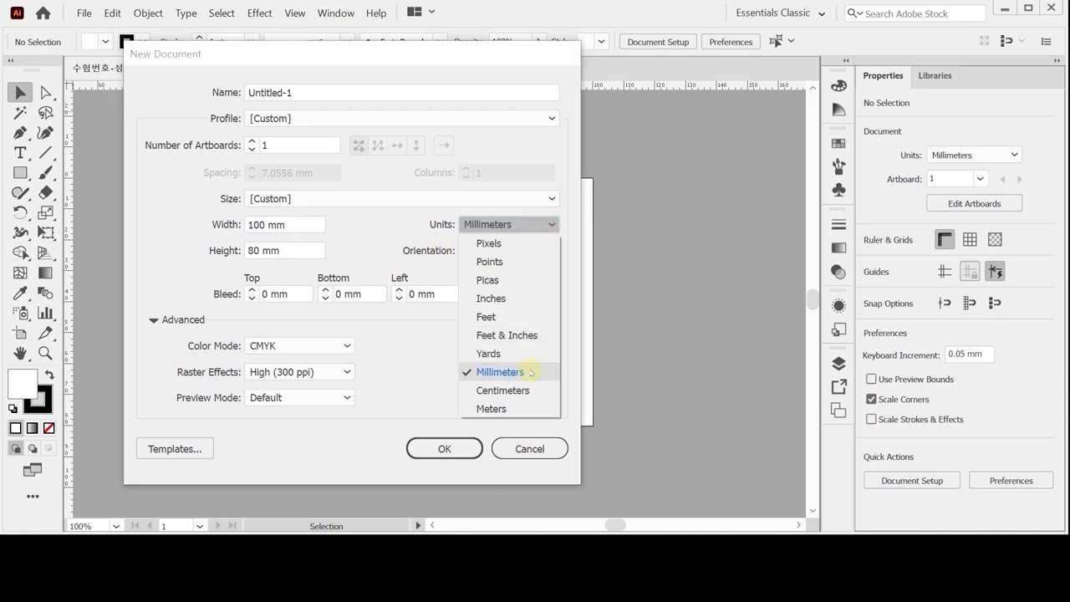
{"action": "left_click", "coordinate": [526, 370]}
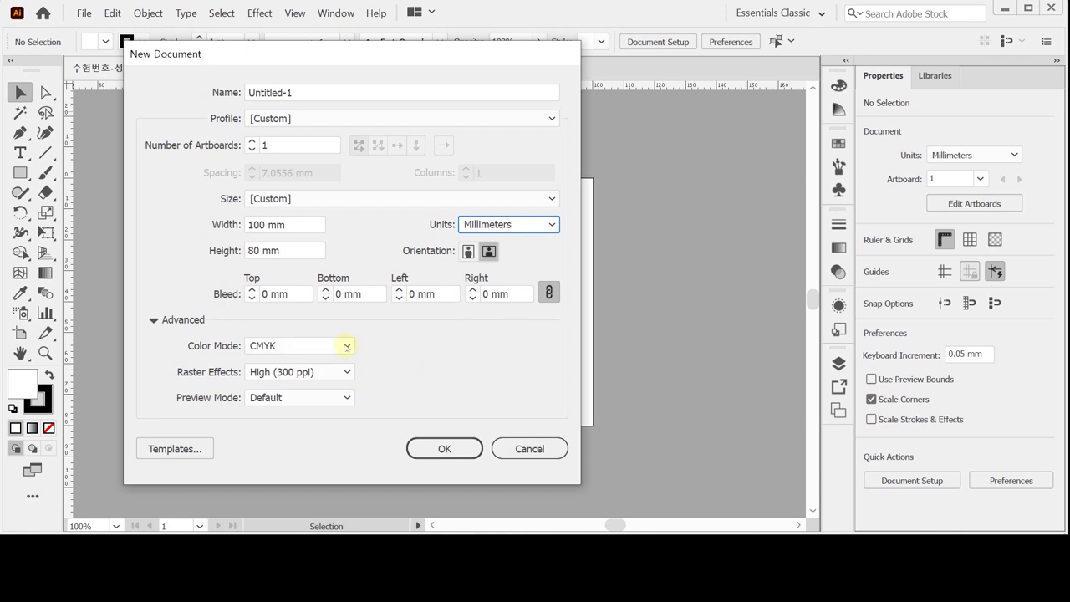
{"action": "left_click", "coordinate": [444, 449]}
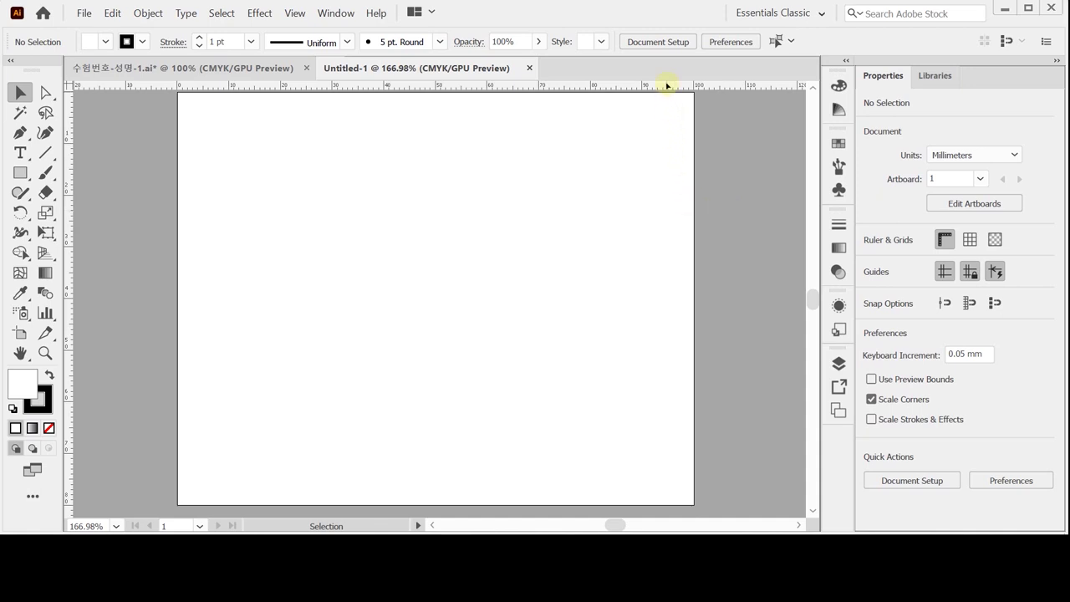
Paste the copied guide lines into the new document, deselect them, and check the finished tiger in the other document.
{"action": "key", "text": "a"}
{"action": "key", "text": "ctrl+v"}
{"action": "key", "text": "v"}
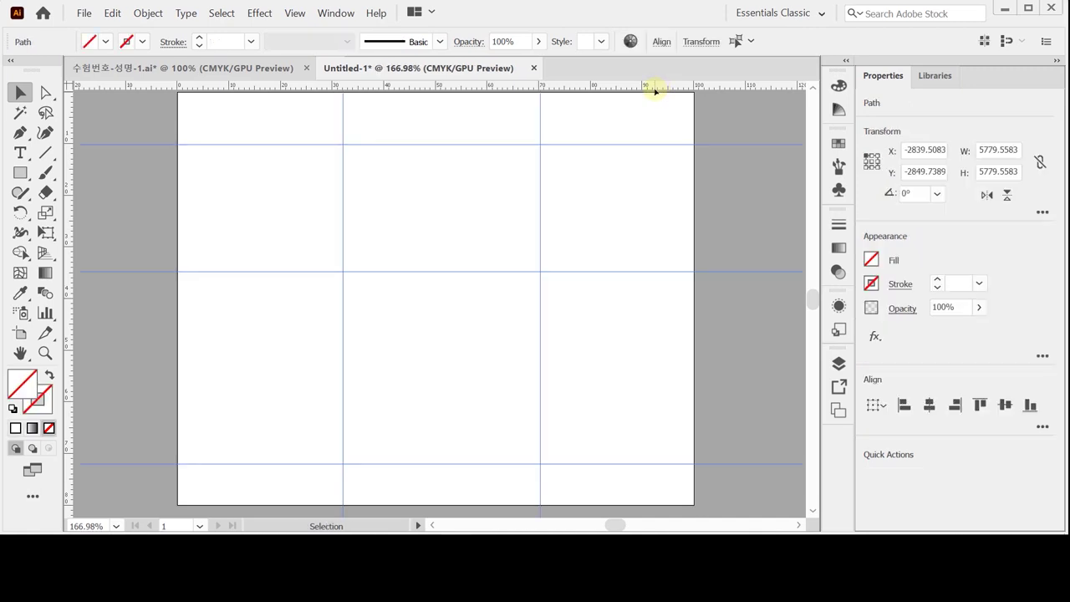
{"action": "left_click", "coordinate": [682, 225]}
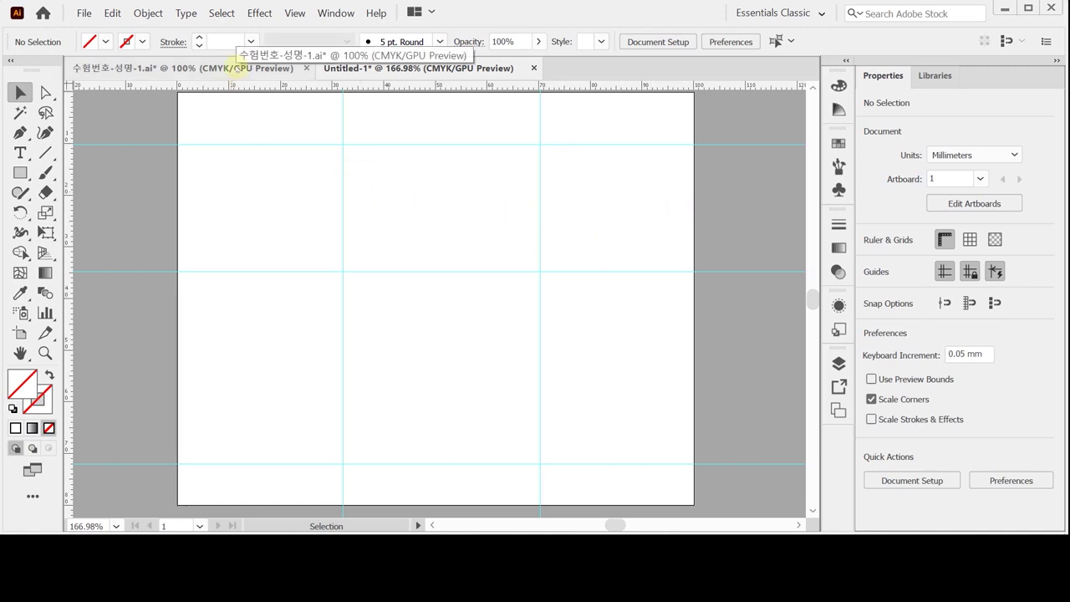
{"action": "left_click", "coordinate": [234, 68]}
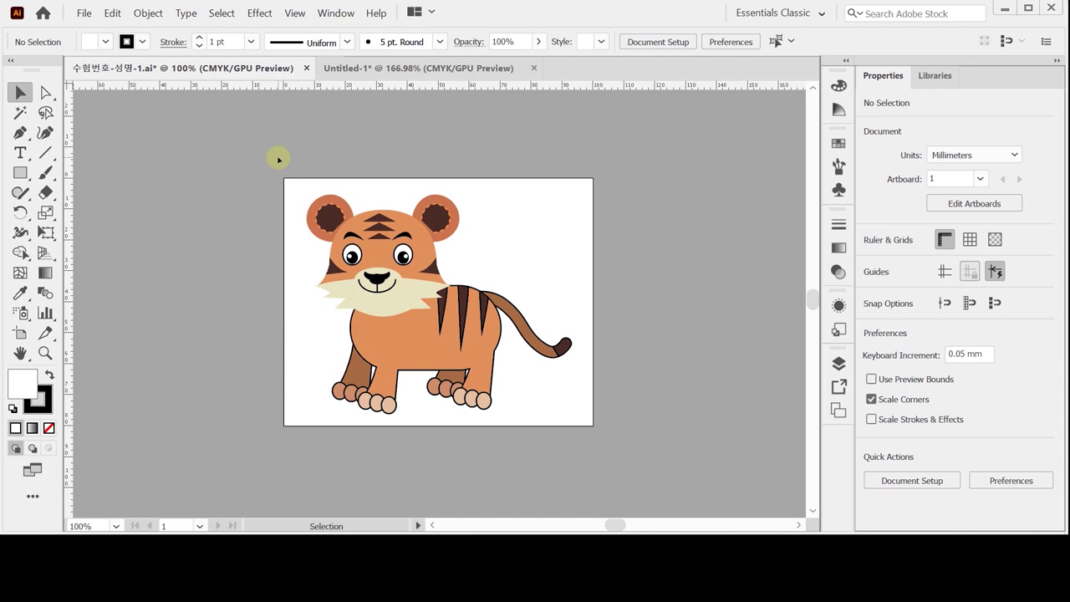
{"action": "key", "text": "ctrl+Tab"}
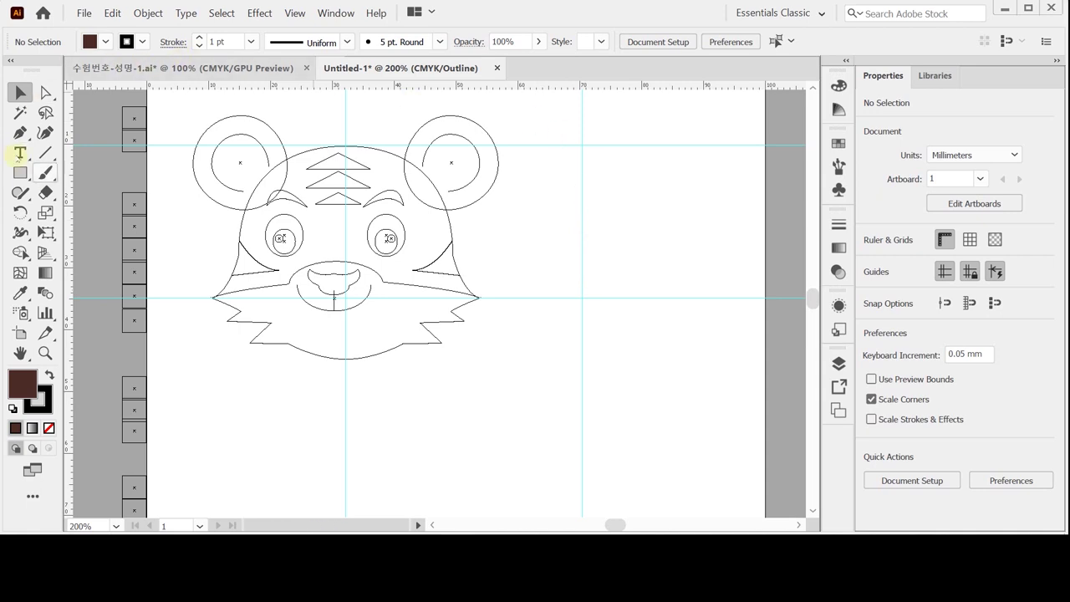
With default white fill and black stroke, draw a Pen curve from the head's top centre down to the left cheek, following the outline.
{"action": "left_click", "coordinate": [20, 134]}
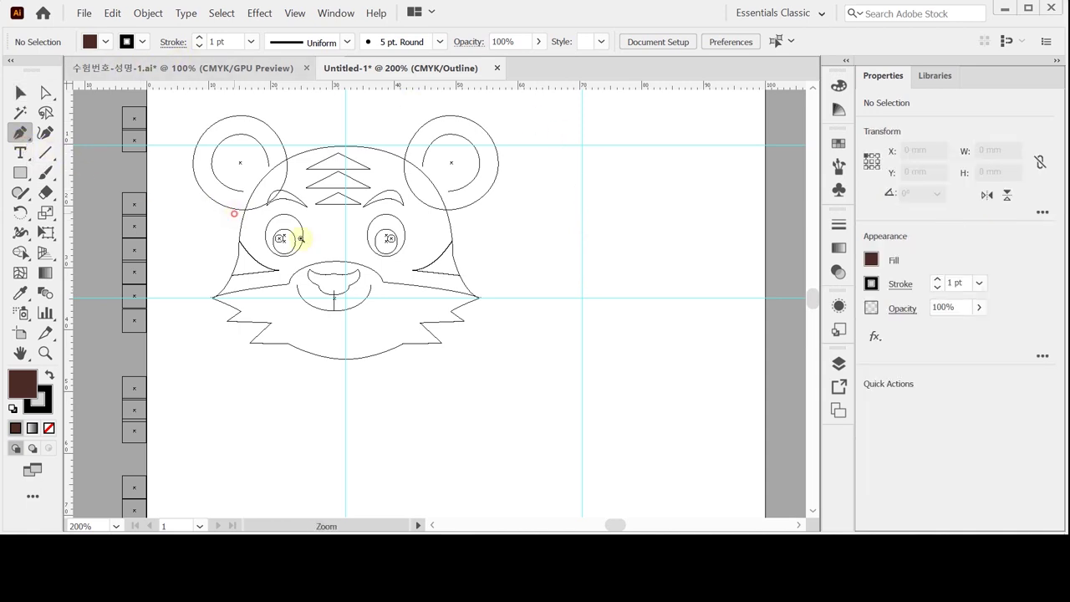
{"action": "left_click", "coordinate": [356, 239]}
{"action": "left_click", "coordinate": [578, 302]}
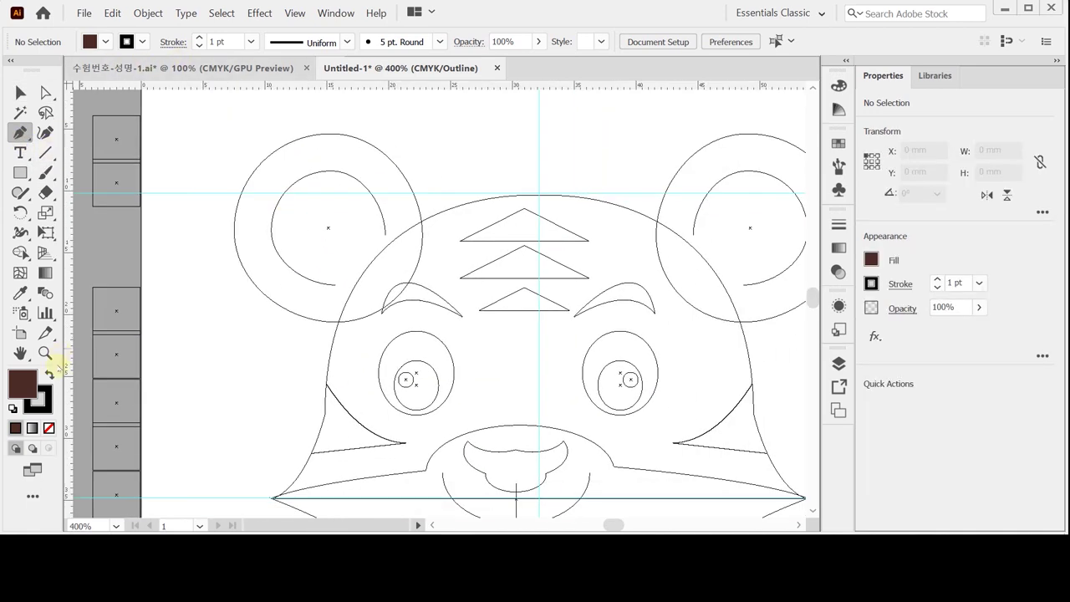
{"action": "left_click", "coordinate": [13, 409]}
{"action": "left_click_drag", "start_coordinate": [210, 306], "coordinate": [185, 233]}
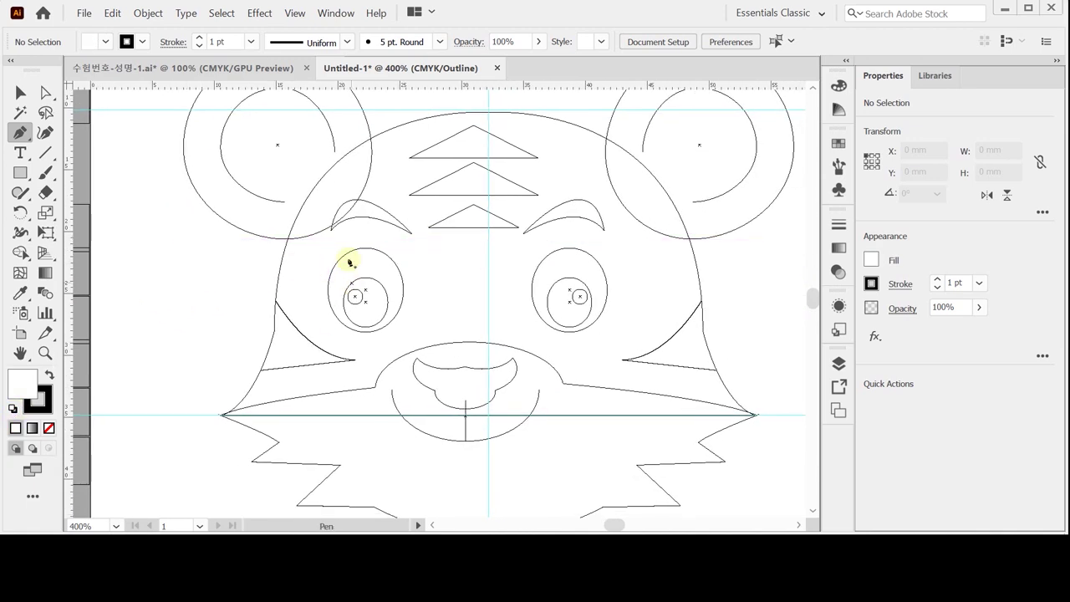
{"action": "left_click", "coordinate": [489, 113]}
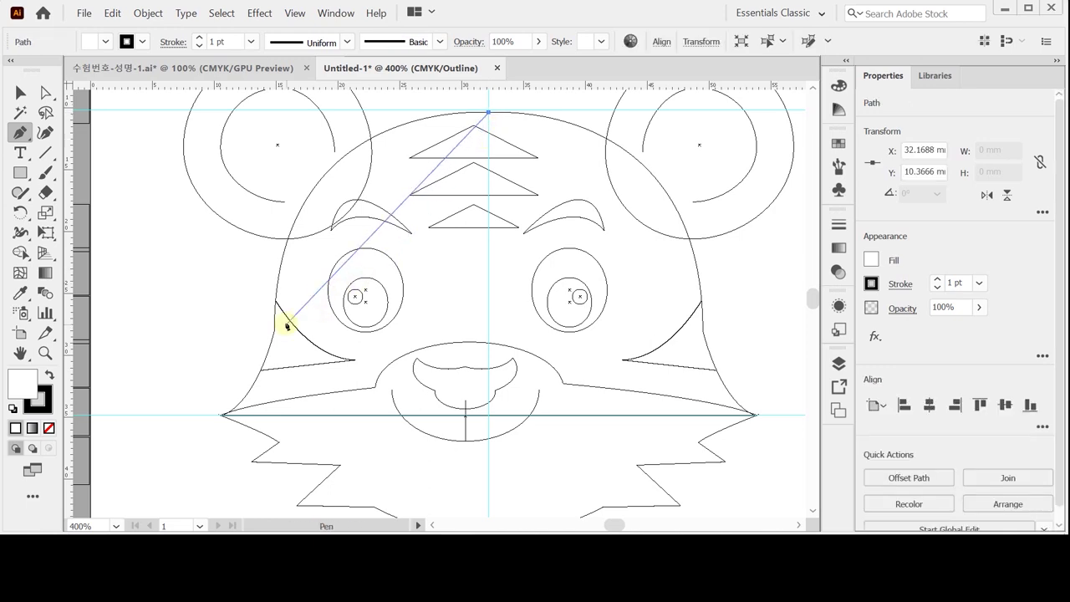
{"action": "key", "text": "ctrl+minus"}
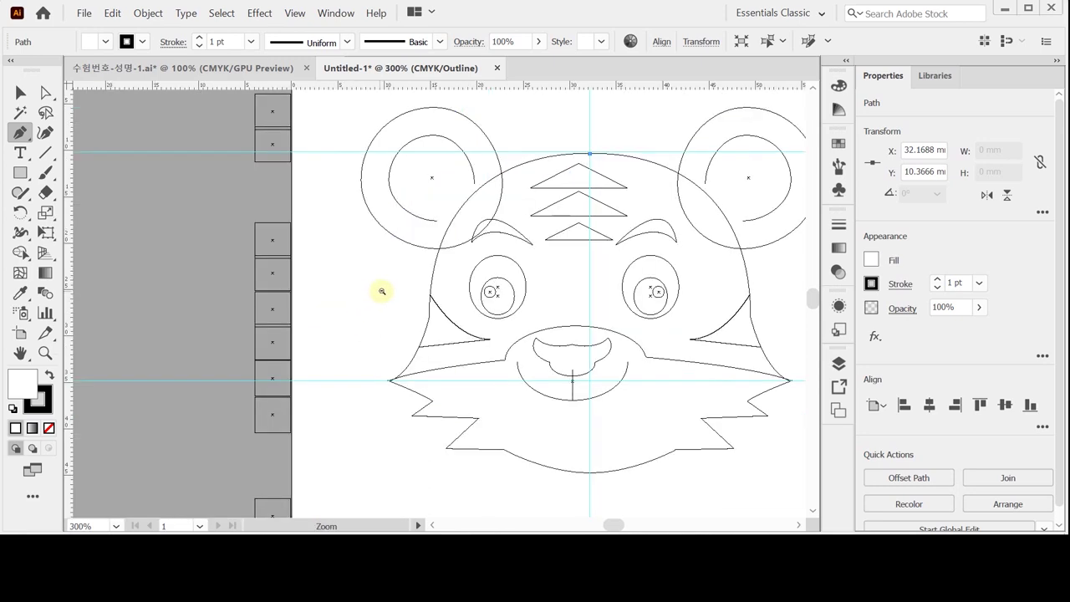
{"action": "left_click_drag", "start_coordinate": [340, 228], "coordinate": [286, 408]}
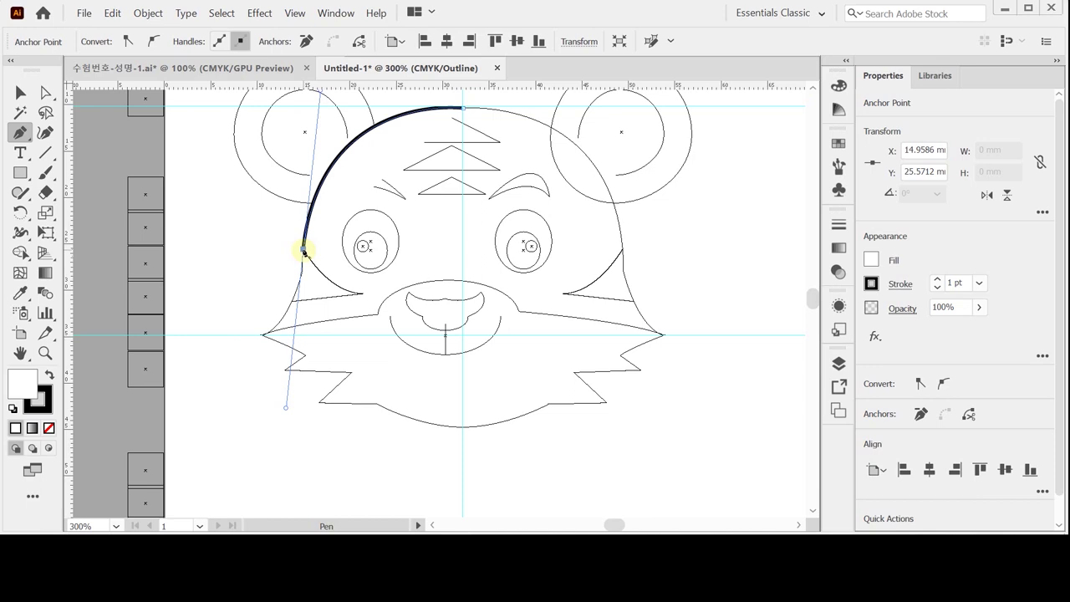
Continue the curve to the left cheek tip, then close the half-face with straight segments along the horizontal and centre guides.
{"action": "left_click", "coordinate": [304, 249]}
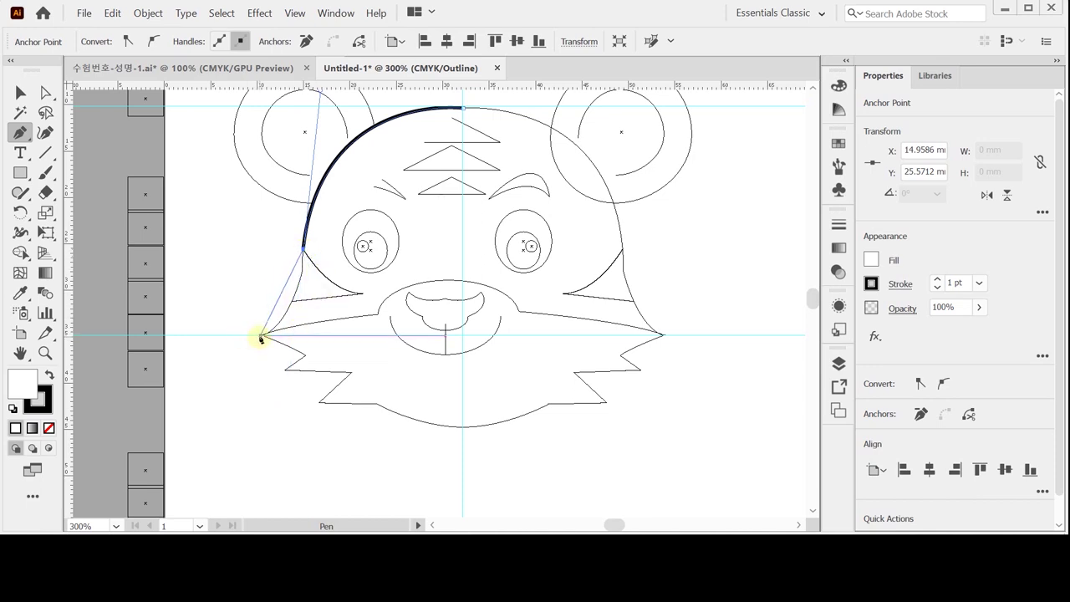
{"action": "left_click_drag", "start_coordinate": [261, 335], "coordinate": [223, 361]}
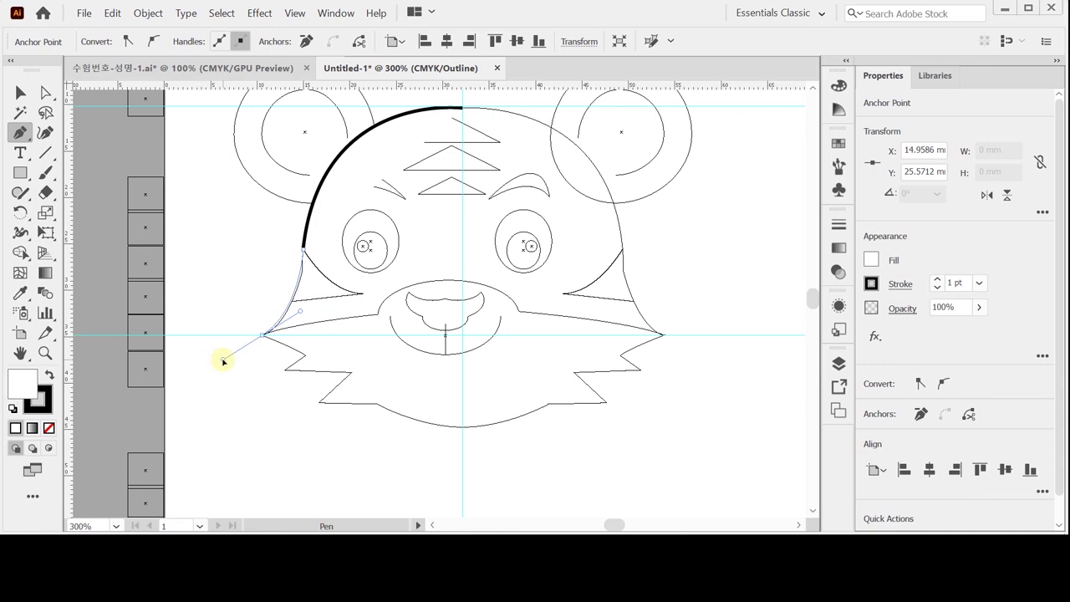
{"action": "left_click_drag", "start_coordinate": [223, 361], "coordinate": [223, 361]}
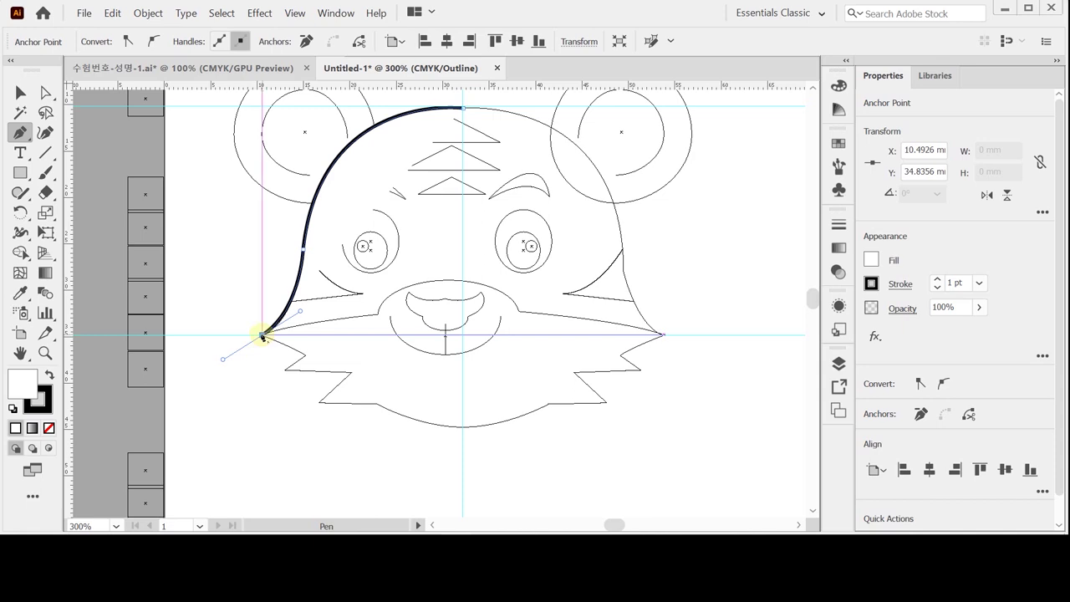
{"action": "left_click", "coordinate": [261, 335]}
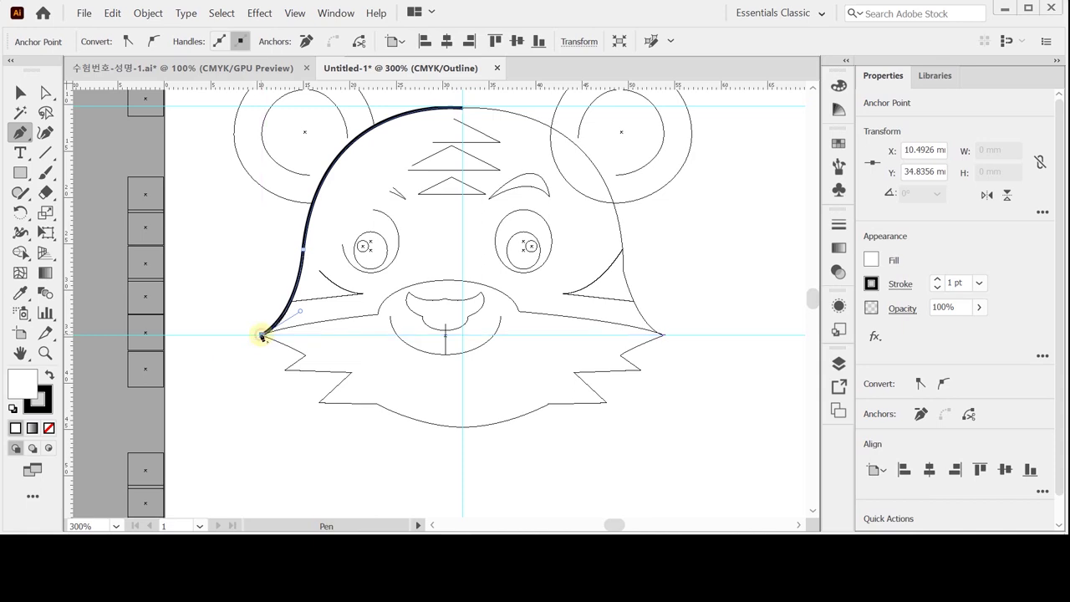
{"action": "left_click", "coordinate": [462, 336]}
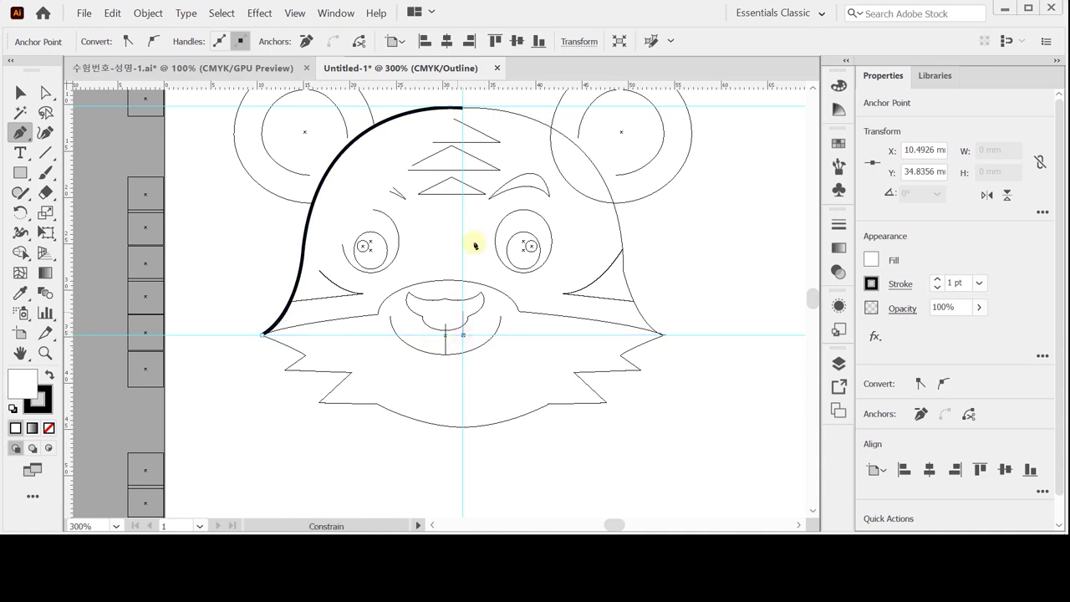
{"action": "left_click", "coordinate": [463, 108]}
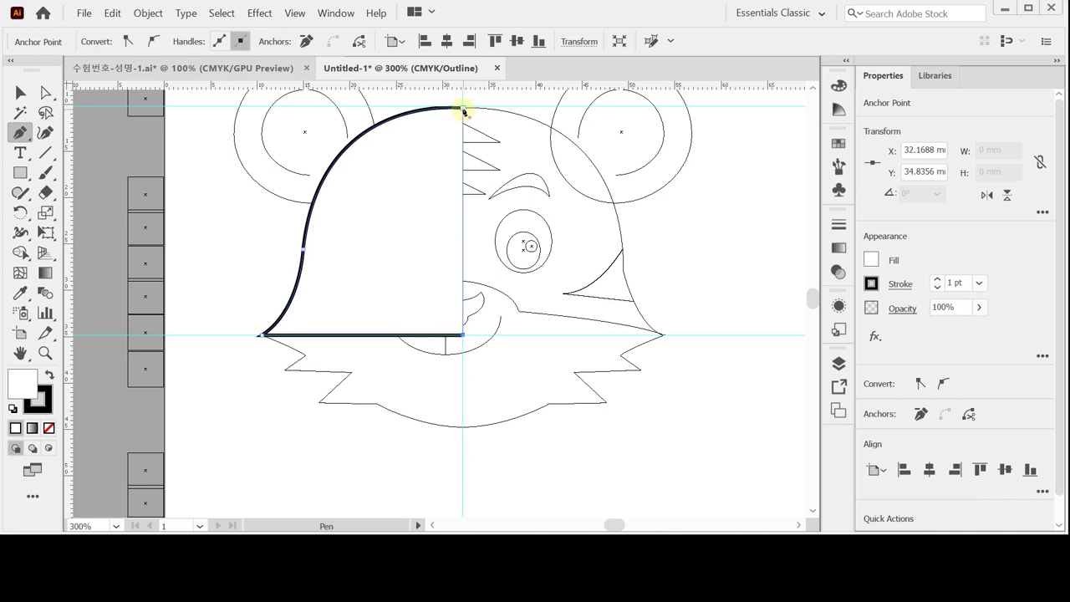
{"action": "left_click", "coordinate": [463, 109]}
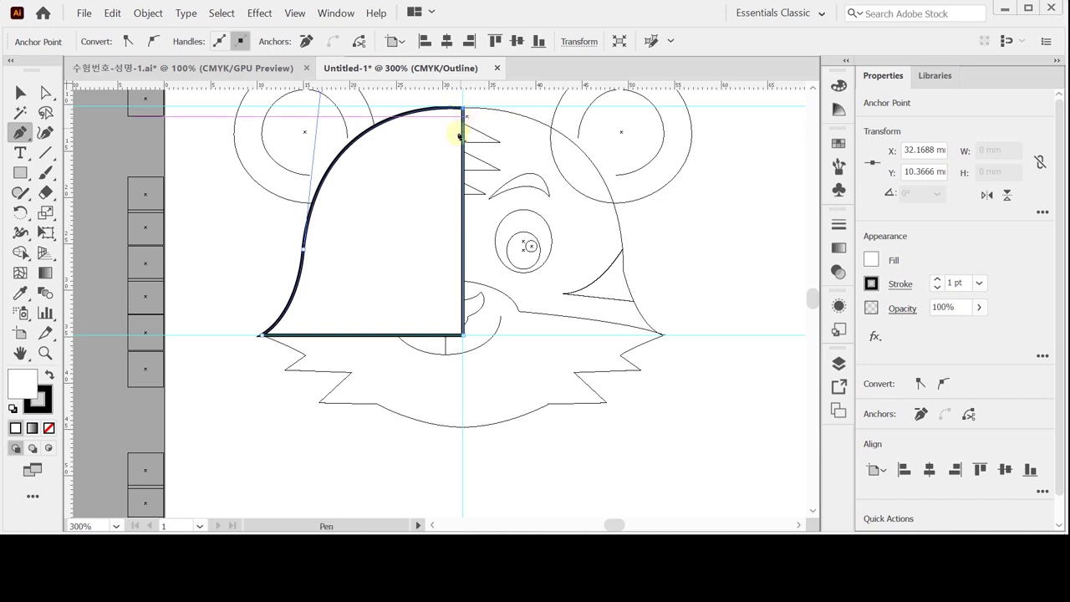
Select the half-face's upper and lower anchor points on the centre guide and average them along the vertical axis.
{"action": "left_click_drag", "start_coordinate": [441, 192], "coordinate": [434, 233]}
{"action": "key", "text": "a"}
{"action": "left_click", "coordinate": [459, 152]}
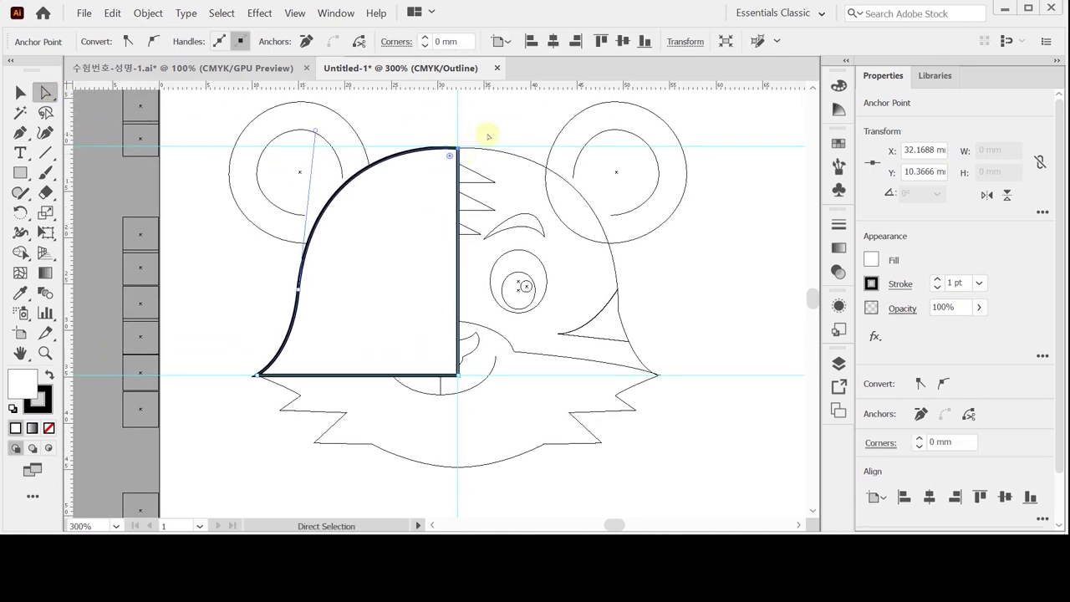
{"action": "left_click_drag", "start_coordinate": [500, 126], "coordinate": [433, 401]}
{"action": "left_click_drag", "start_coordinate": [485, 132], "coordinate": [444, 397]}
{"action": "right_click", "coordinate": [483, 130]}
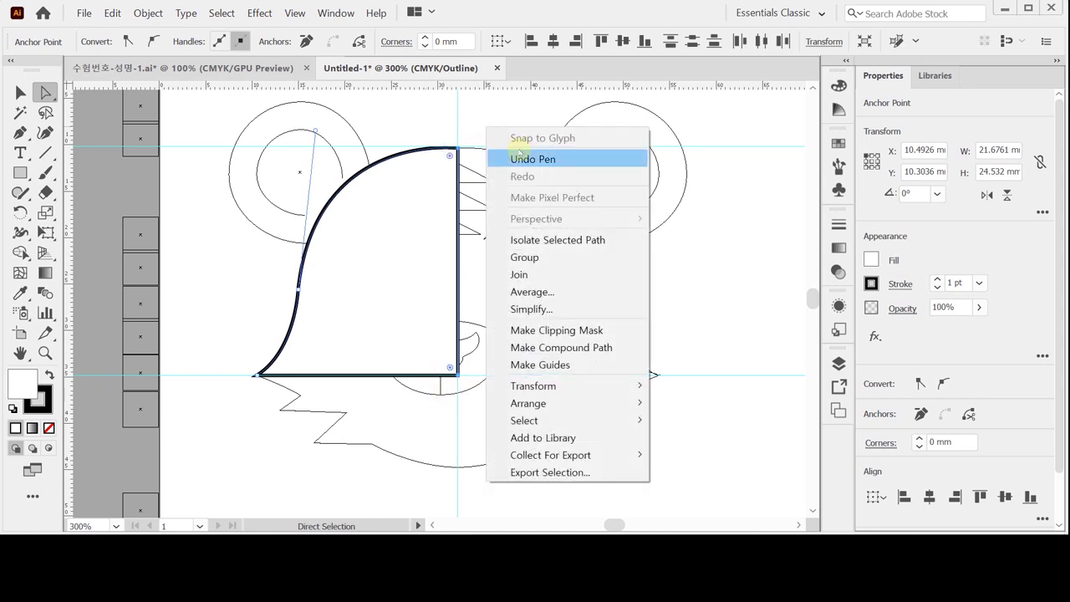
{"action": "left_click", "coordinate": [580, 292]}
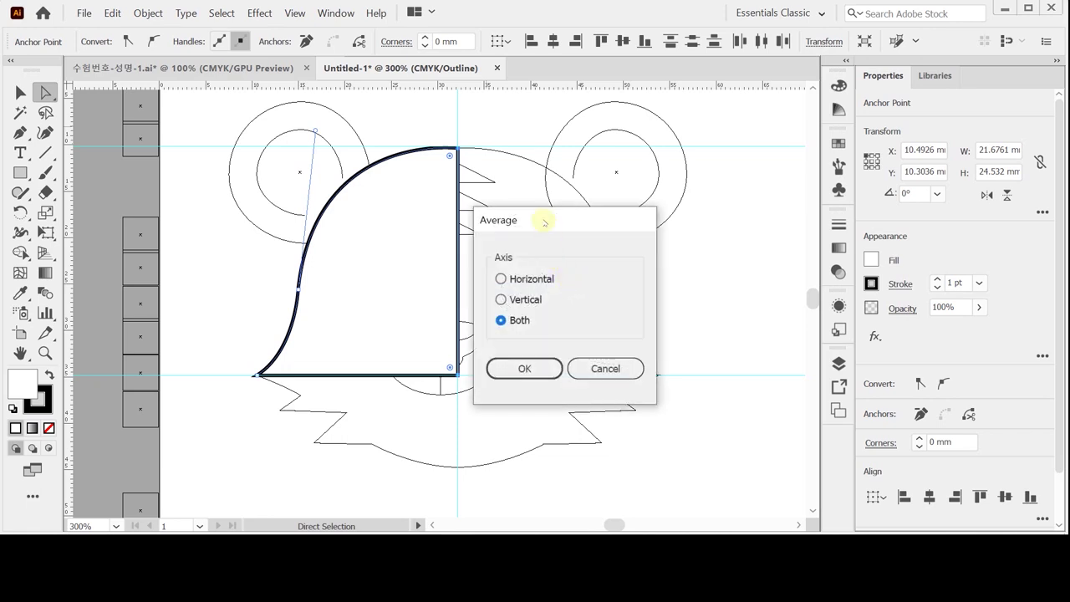
{"action": "left_click_drag", "start_coordinate": [544, 221], "coordinate": [582, 200]}
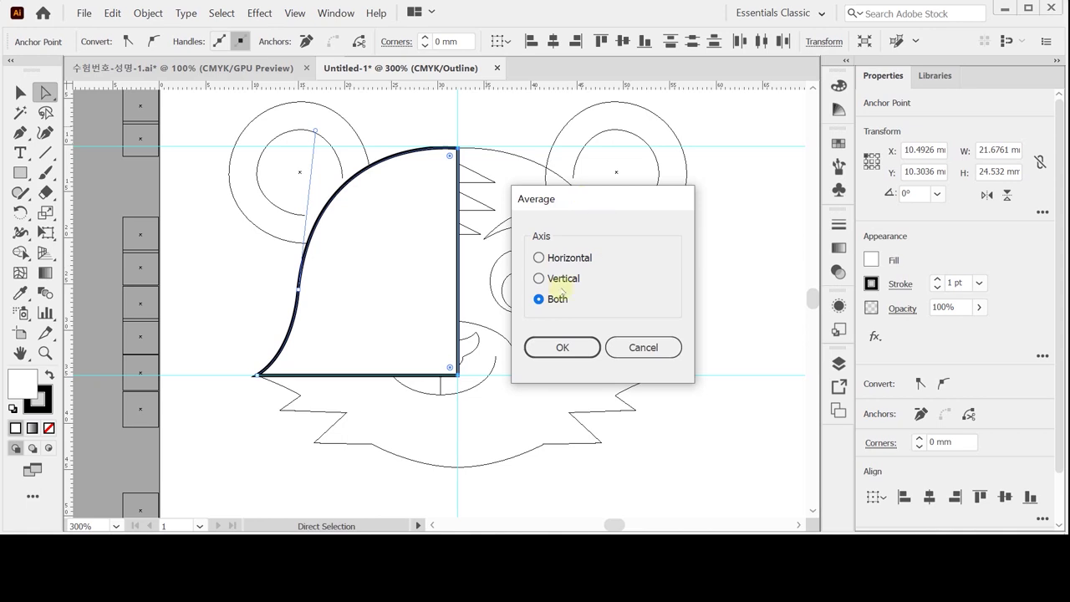
{"action": "left_click", "coordinate": [549, 279]}
{"action": "left_click", "coordinate": [559, 347]}
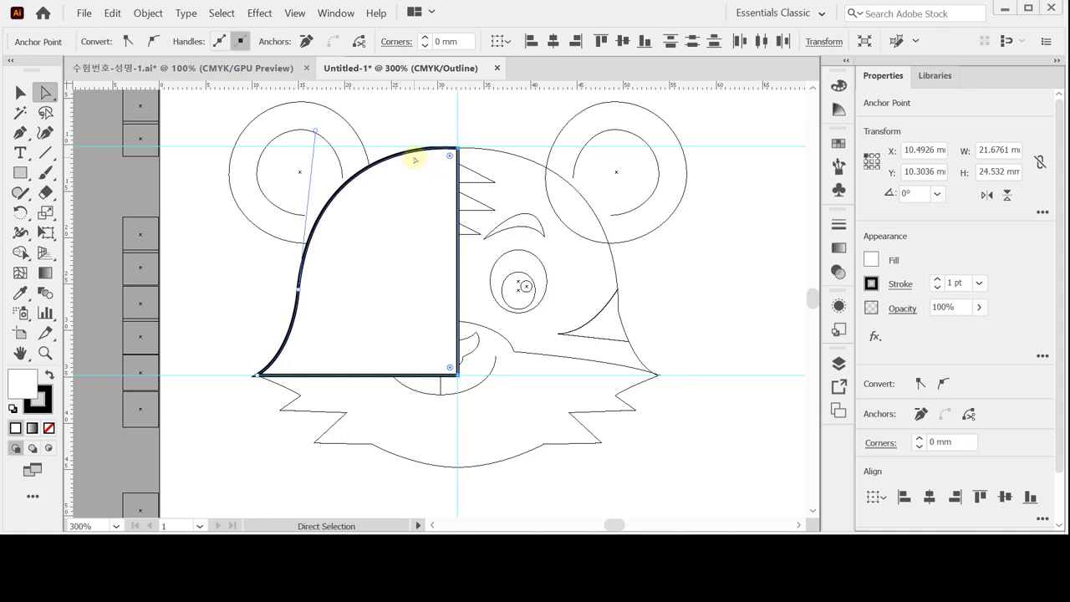
Remove the fill from the half-face path so only its stroke remains, and deselect it.
{"action": "left_click", "coordinate": [254, 262]}
{"action": "left_click", "coordinate": [303, 297]}
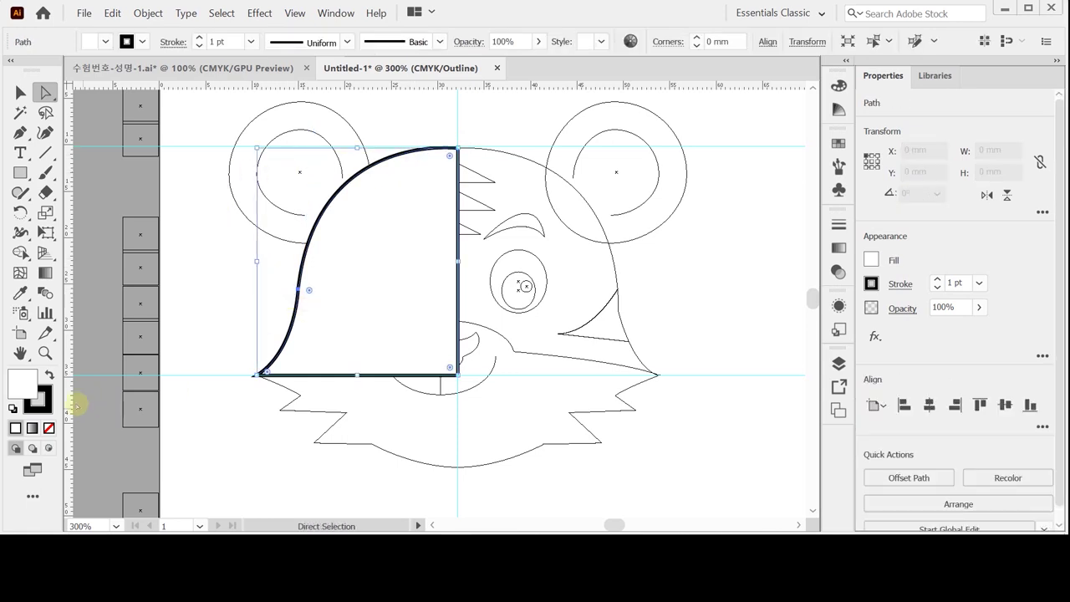
{"action": "left_click", "coordinate": [48, 428]}
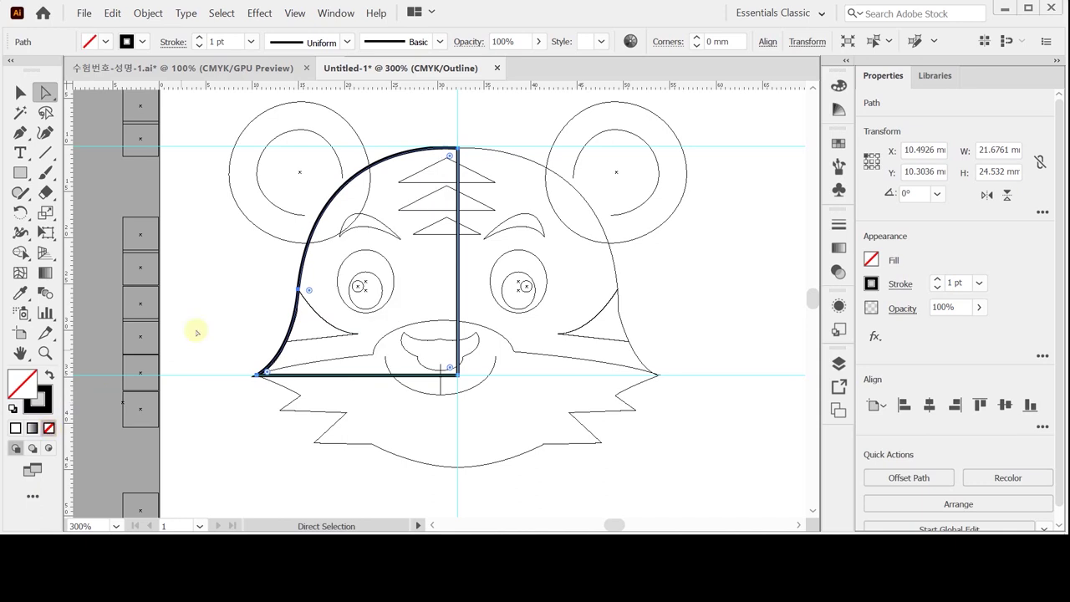
{"action": "left_click", "coordinate": [208, 296]}
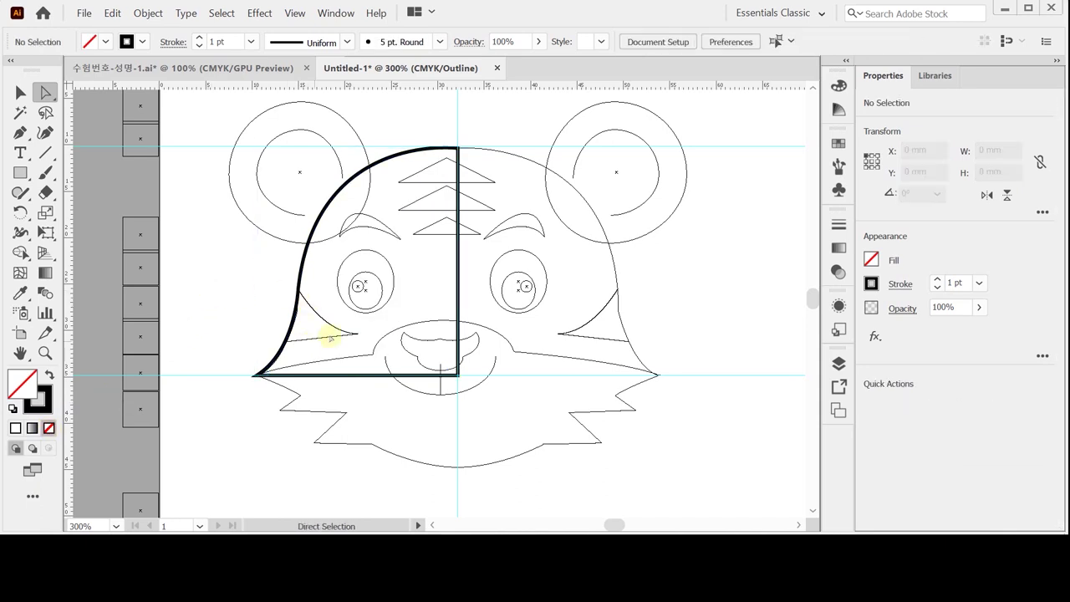
Draw an open Pen path along the left cheek stripe, curving to its inner tip and returning straight, with both ends beyond the face edge.
{"action": "key", "text": "ctrl"}
{"action": "scroll", "coordinate": [339, 351], "scroll_direction": "up", "scroll_amount": 2}
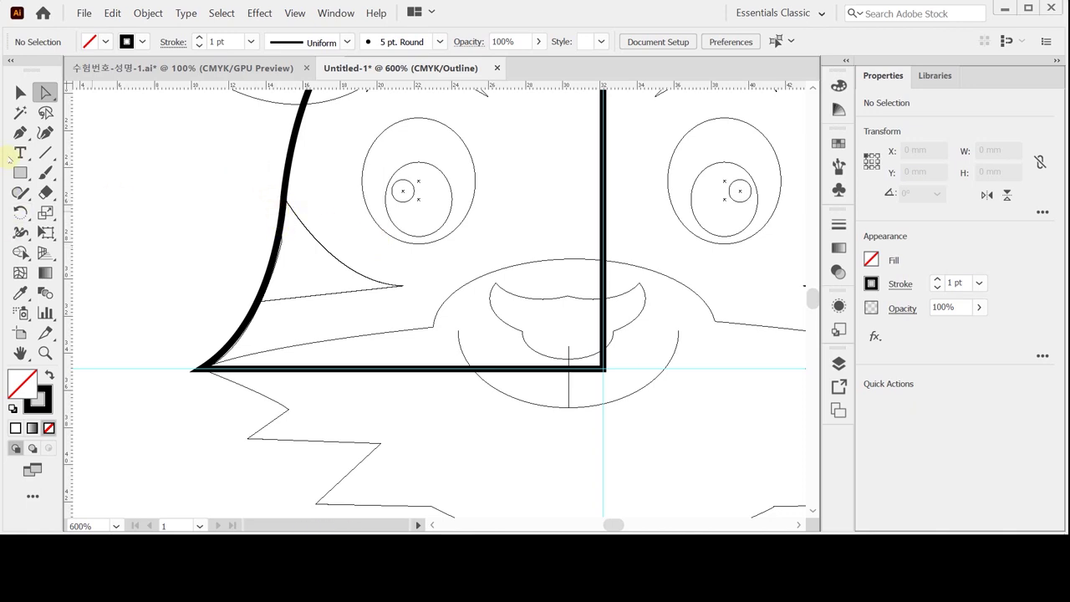
{"action": "left_click", "coordinate": [20, 132]}
{"action": "left_click", "coordinate": [261, 170]}
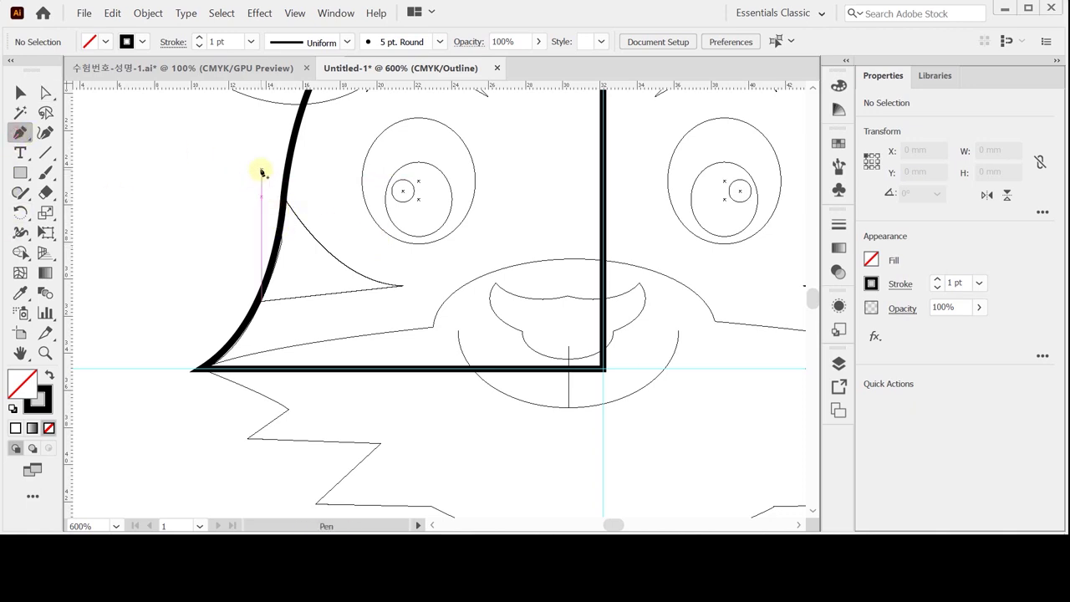
{"action": "left_click", "coordinate": [402, 288]}
{"action": "left_click_drag", "start_coordinate": [402, 288], "coordinate": [487, 295]}
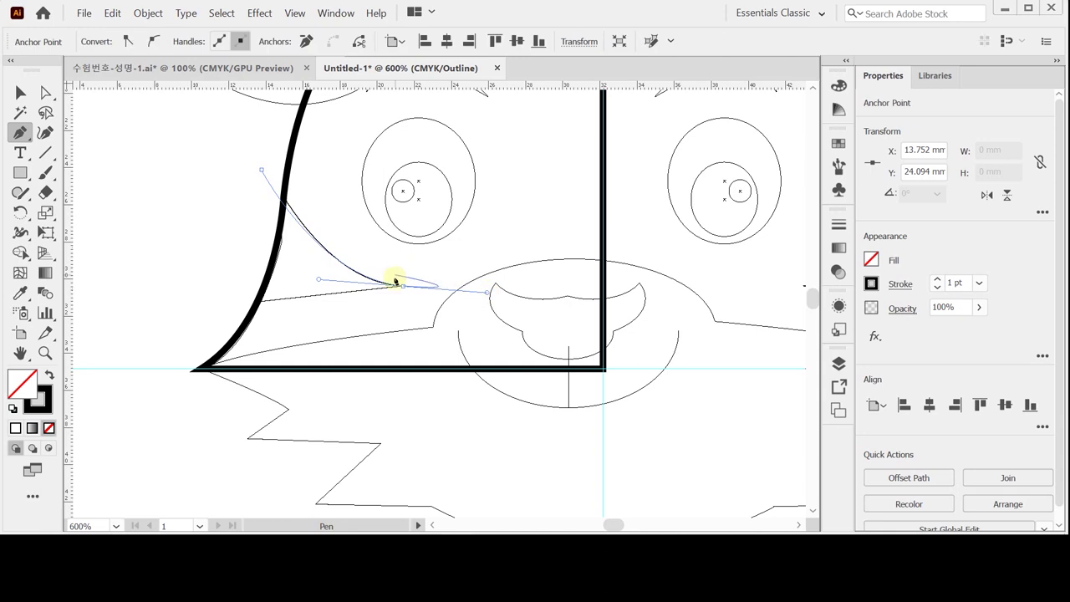
{"action": "left_click", "coordinate": [402, 288]}
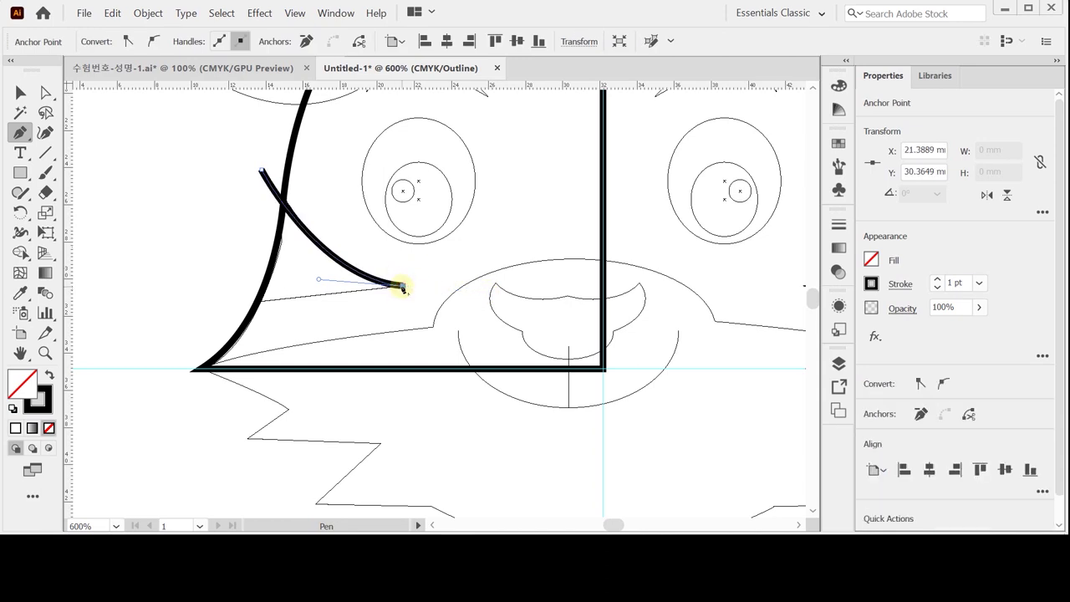
{"action": "left_click", "coordinate": [171, 310]}
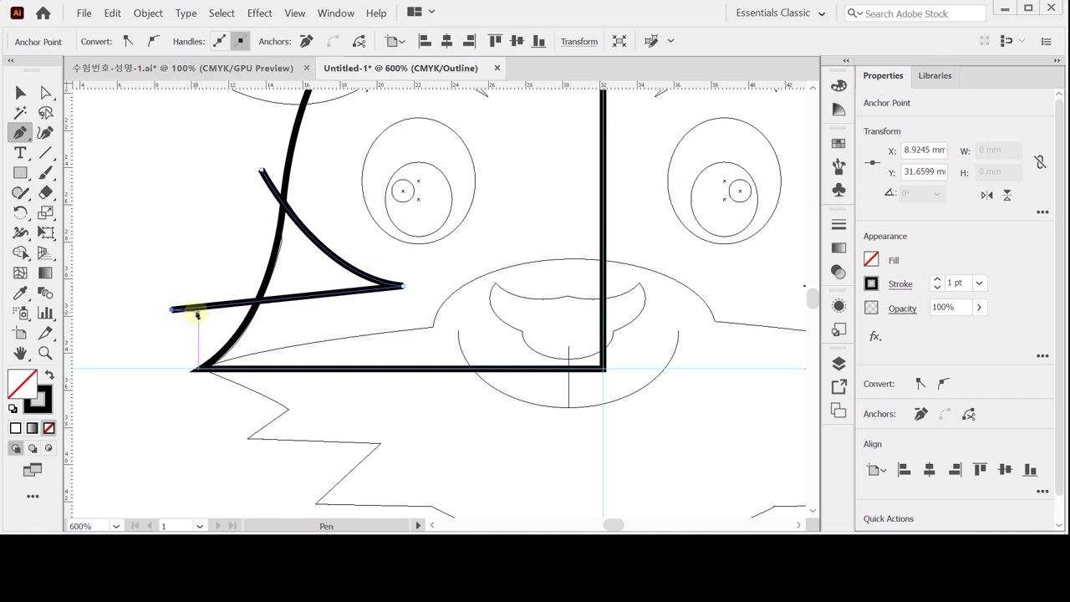
Select the cheek stripe path together with the half-face and split them with the Divide pathfinder, then deselect.
{"action": "key", "text": "ctrl"}
{"action": "left_click", "coordinate": [204, 311], "text": "ctrl"}
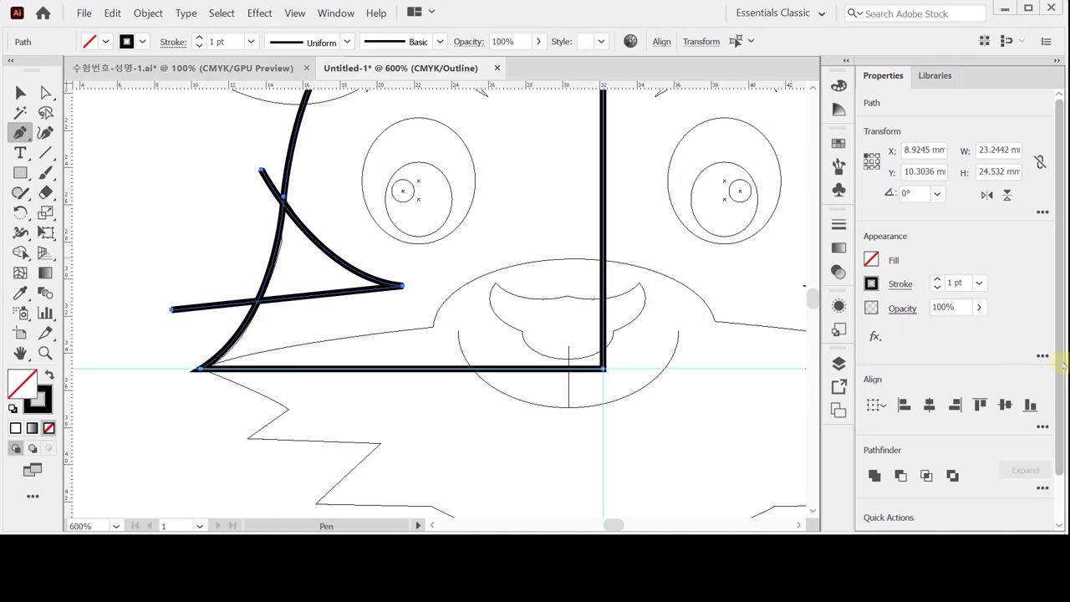
{"action": "left_click_drag", "start_coordinate": [1063, 413], "coordinate": [1063, 468]}
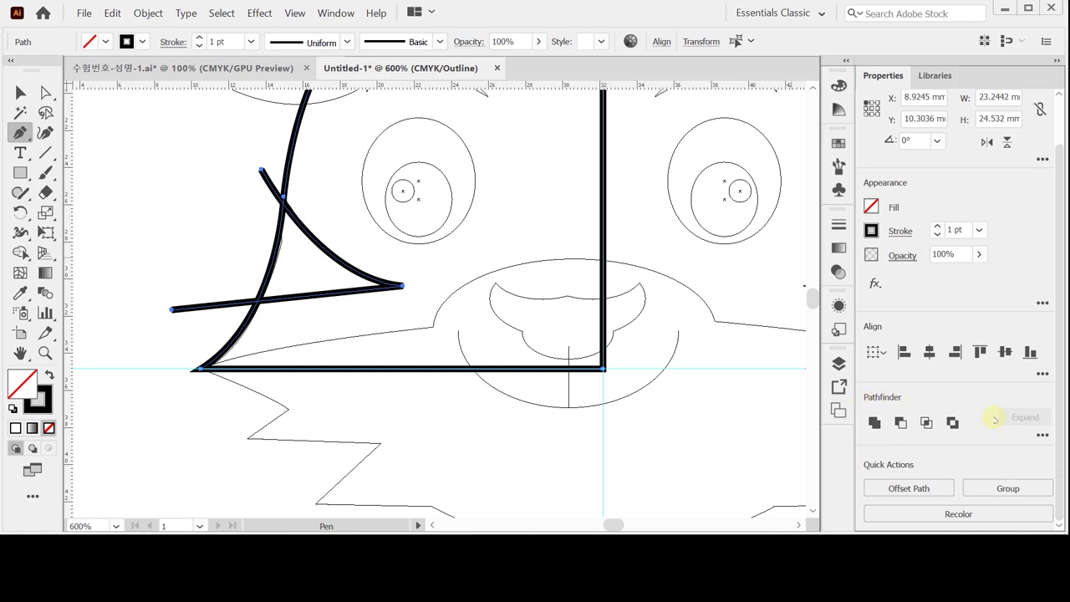
{"action": "left_click", "coordinate": [1041, 435]}
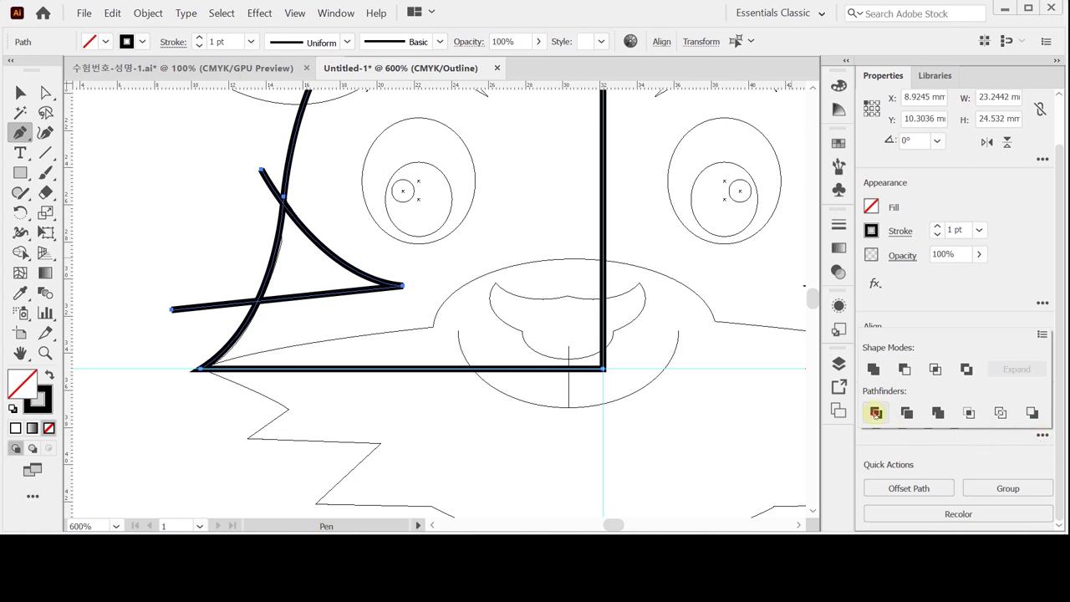
{"action": "left_click", "coordinate": [875, 412]}
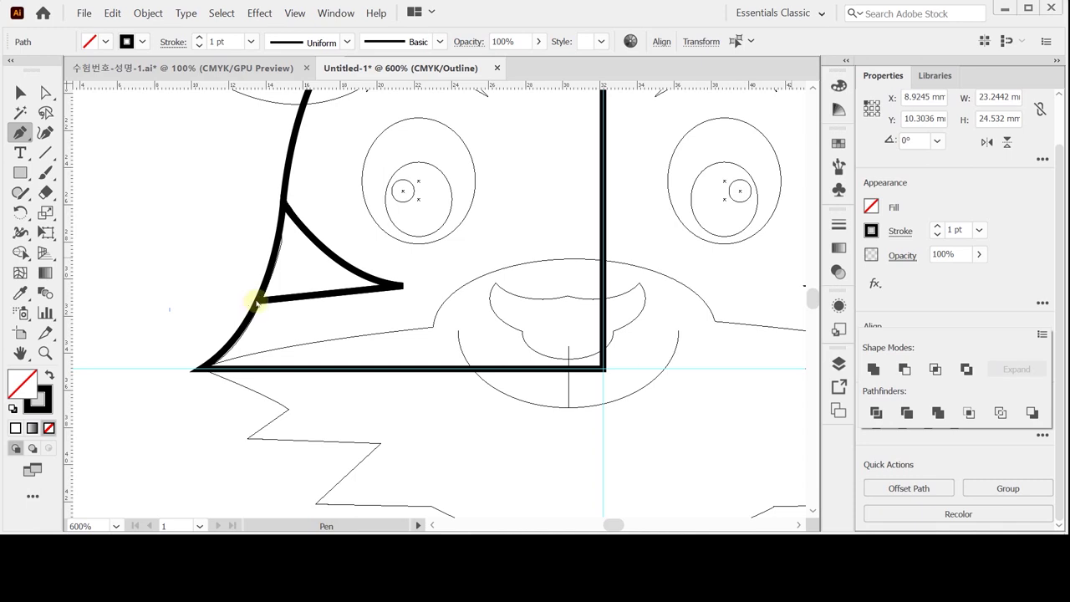
{"action": "key", "text": "ctrl+shift+a"}
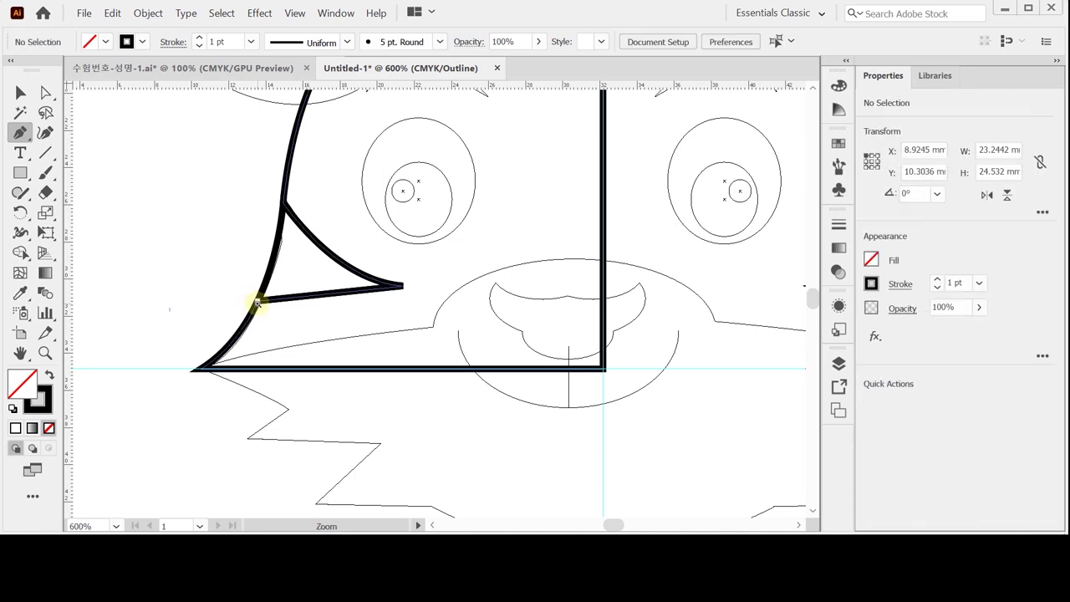
Enter isolation mode on the divided half-face group and clear the selection inside it.
{"action": "key", "text": "ctrl+minus"}
{"action": "scroll", "coordinate": [466, 270], "scroll_direction": "up", "scroll_amount": 2}
{"action": "scroll", "coordinate": [466, 270], "scroll_direction": "right", "scroll_amount": 1}
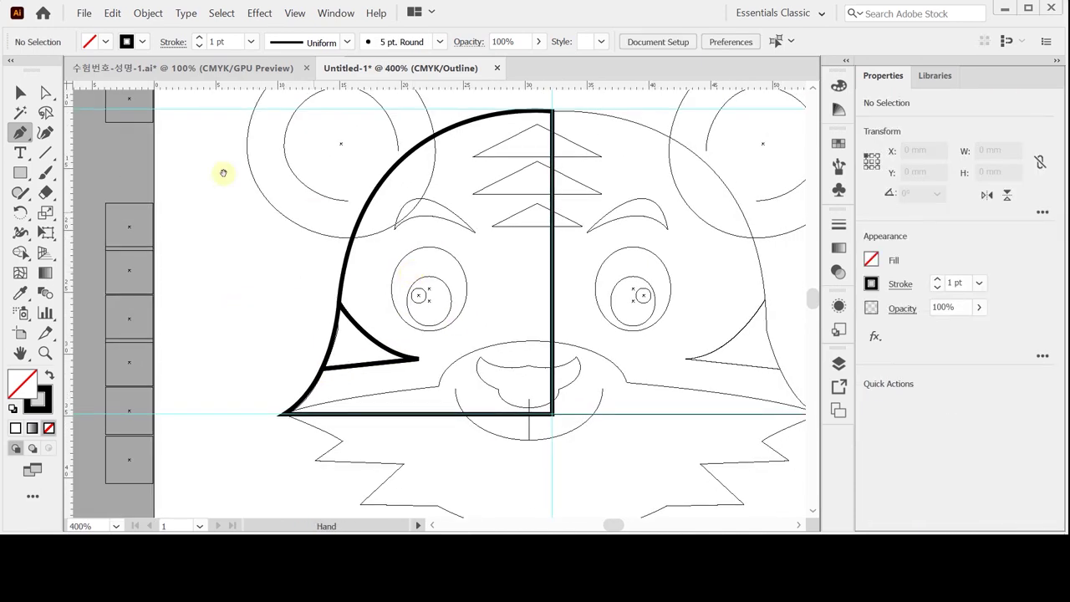
{"action": "key", "text": "v"}
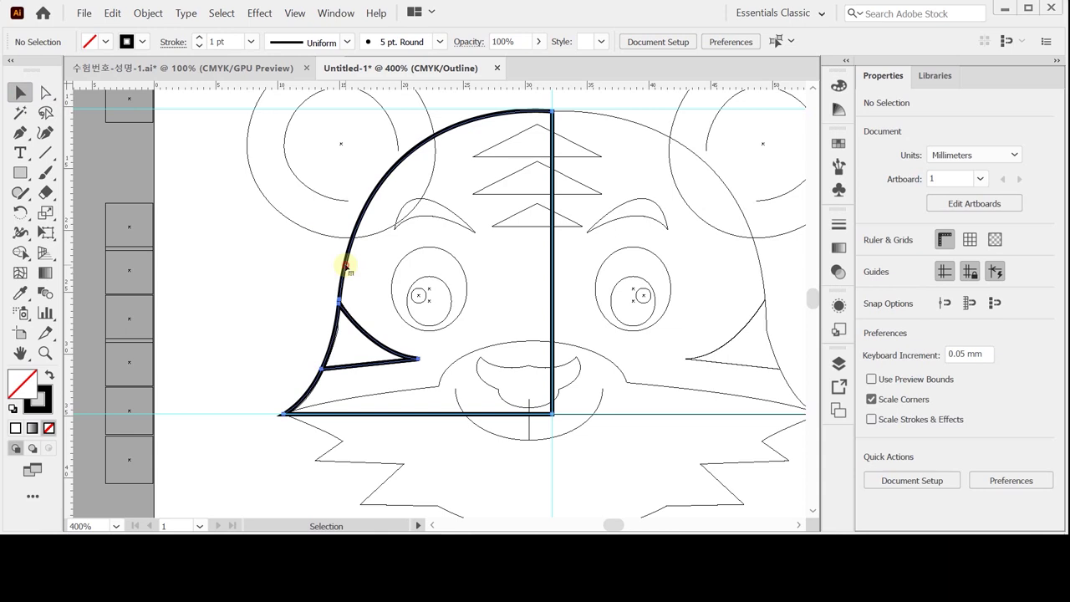
{"action": "left_click", "coordinate": [347, 267]}
{"action": "left_click", "coordinate": [347, 266]}
{"action": "double_click", "coordinate": [345, 266]}
{"action": "key", "text": "ctrl+y"}
{"action": "key", "text": "ctrl+shift+a"}
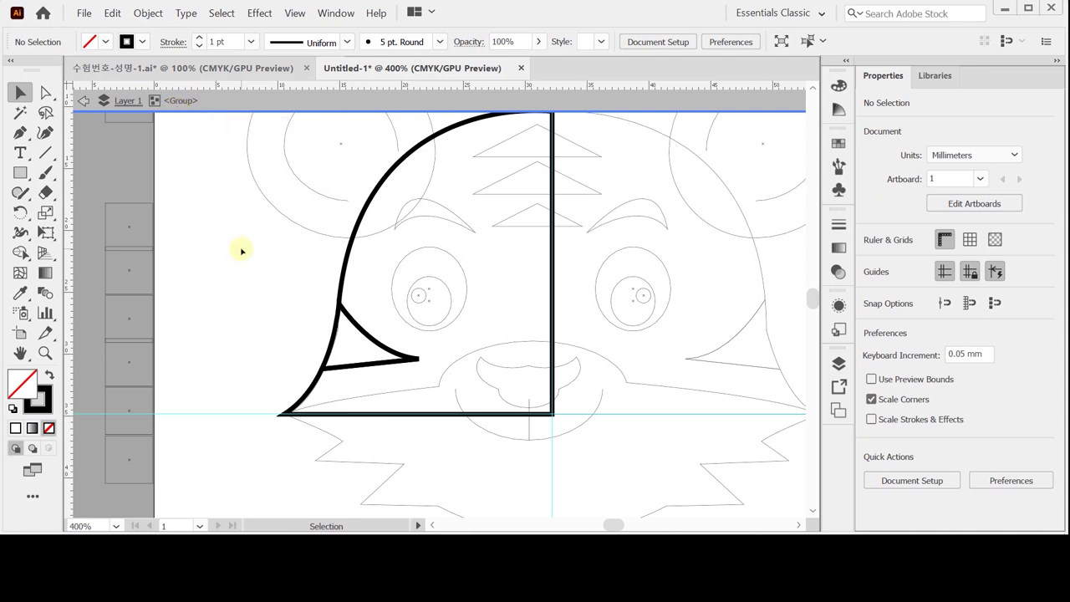
Select the main half-face shape and fill it with C 10, M 50, Y 70, K 0.
{"action": "left_click_drag", "start_coordinate": [325, 170], "coordinate": [388, 227]}
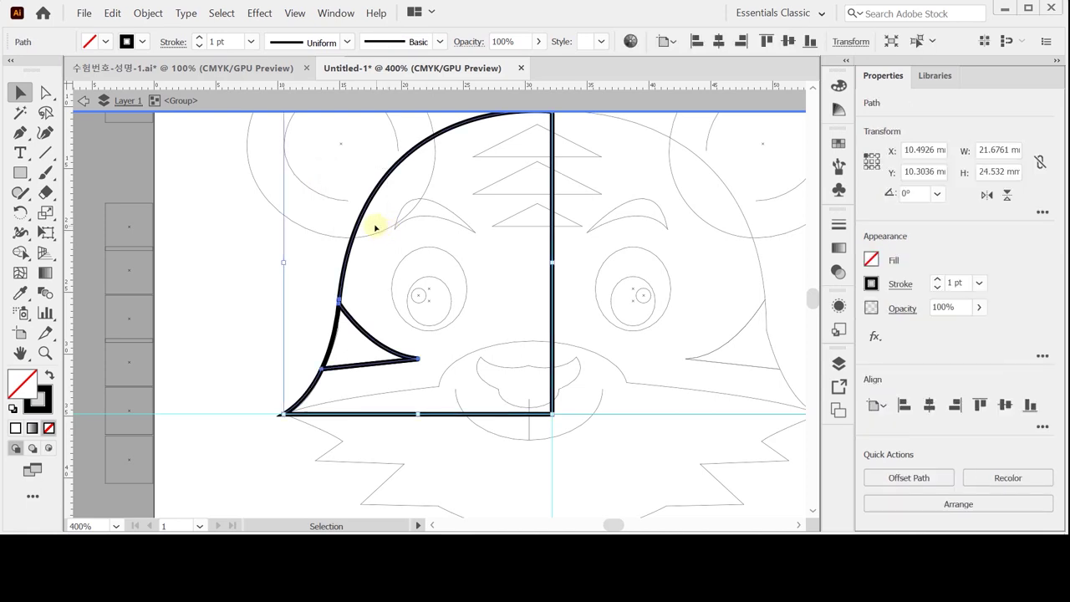
{"action": "left_click", "coordinate": [18, 94]}
{"action": "left_click_drag", "start_coordinate": [838, 84], "coordinate": [629, 152]}
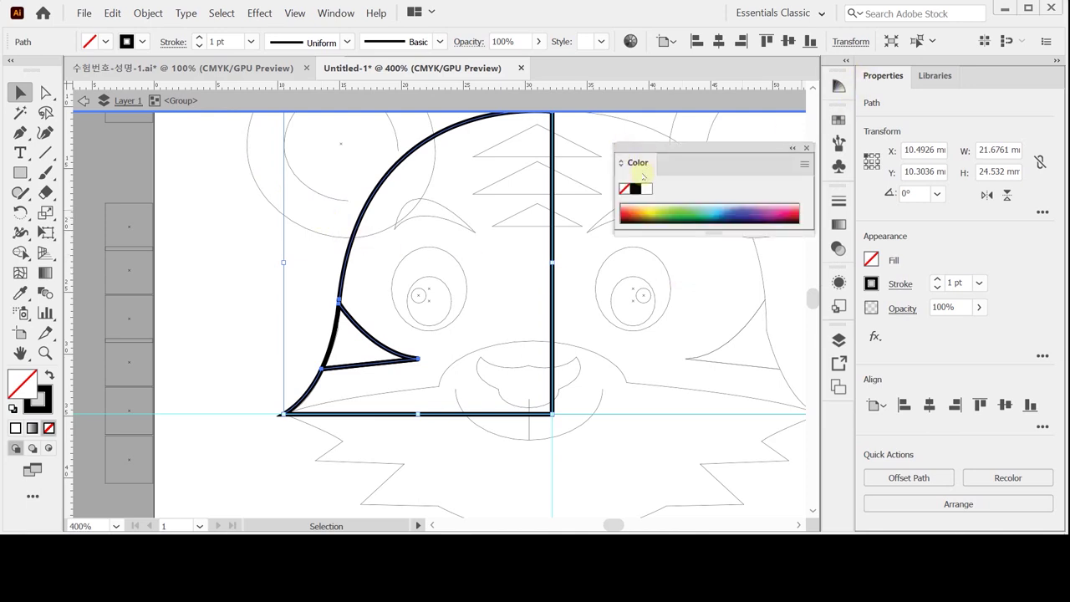
{"action": "double_click", "coordinate": [638, 162]}
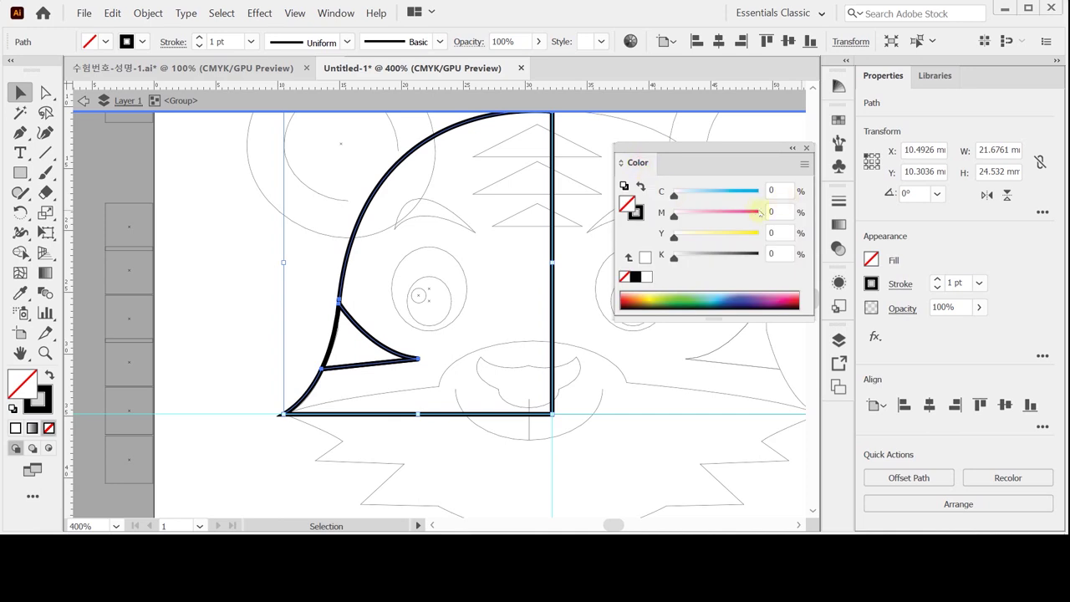
{"action": "left_click", "coordinate": [780, 193]}
{"action": "type", "text": "10"}
{"action": "key", "text": "Tab"}
{"action": "type", "text": "50"}
{"action": "key", "text": "Tab"}
{"action": "type", "text": "70"}
{"action": "key", "text": "Tab"}
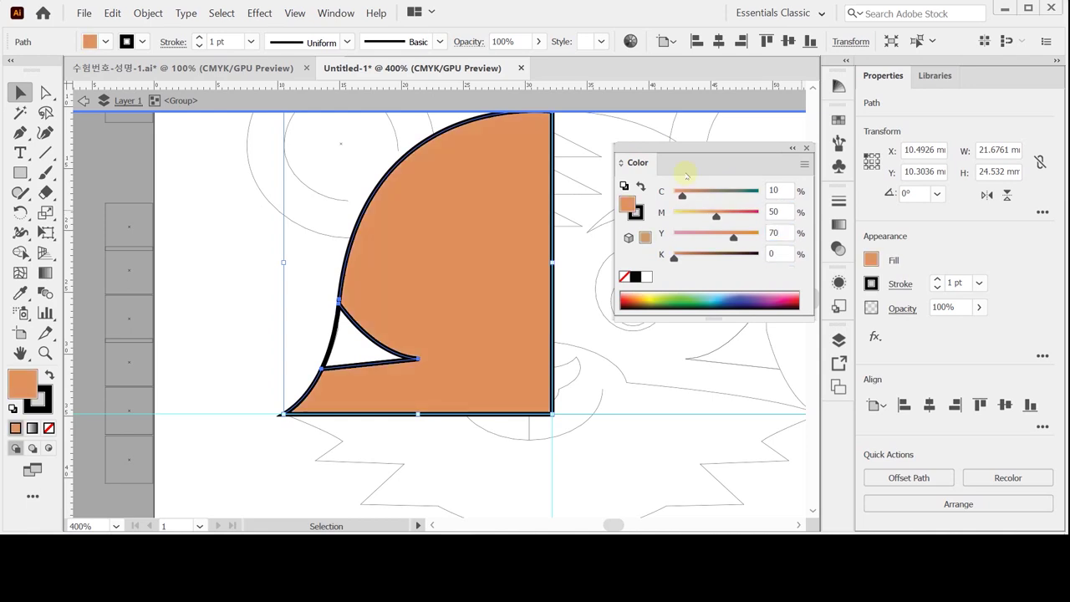
Select the cheek stripe shape and fill it with C 60, M 80, Y 80, K 50.
{"action": "left_click", "coordinate": [332, 352]}
{"action": "left_click", "coordinate": [338, 354]}
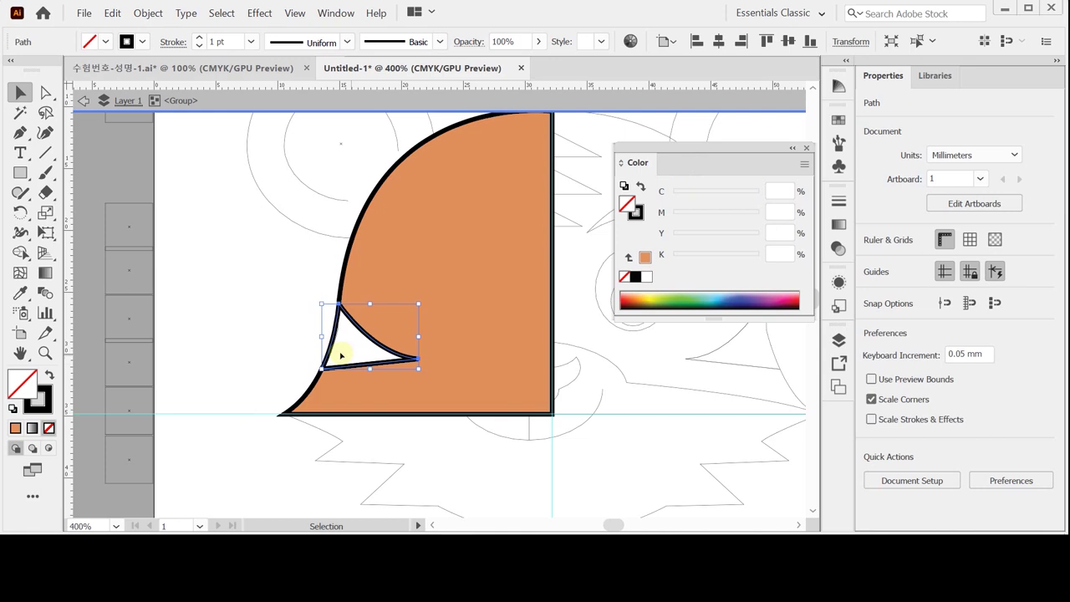
{"action": "left_click", "coordinate": [780, 191]}
{"action": "type", "text": "6"}
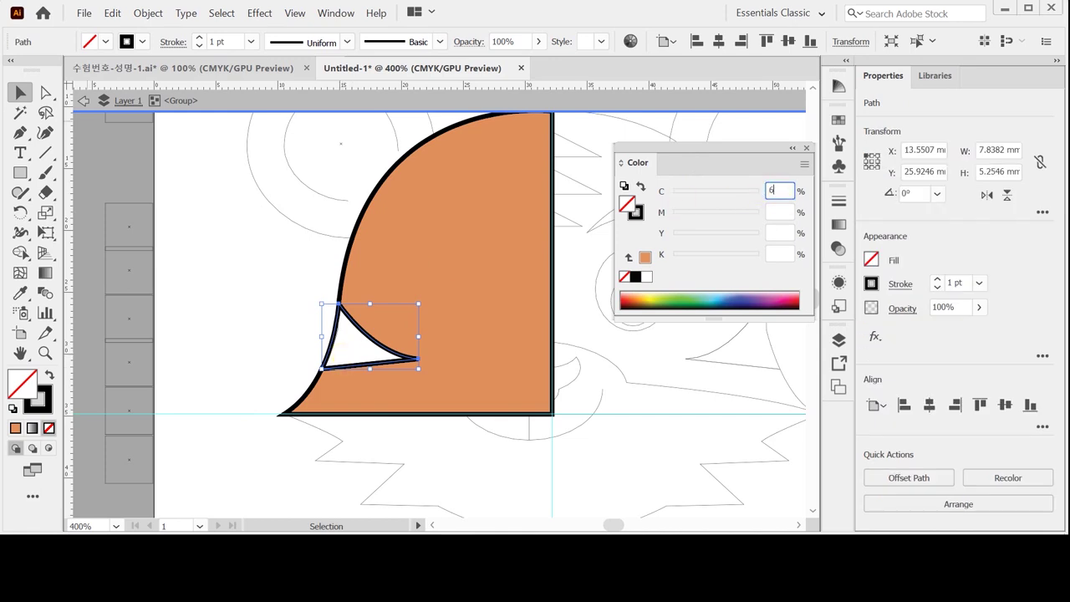
{"action": "type", "text": "0"}
{"action": "key", "text": "Tab"}
{"action": "type", "text": "80"}
{"action": "key", "text": "Tab"}
{"action": "type", "text": "80"}
{"action": "key", "text": "Tab"}
{"action": "type", "text": "50"}
{"action": "key", "text": "Tab"}
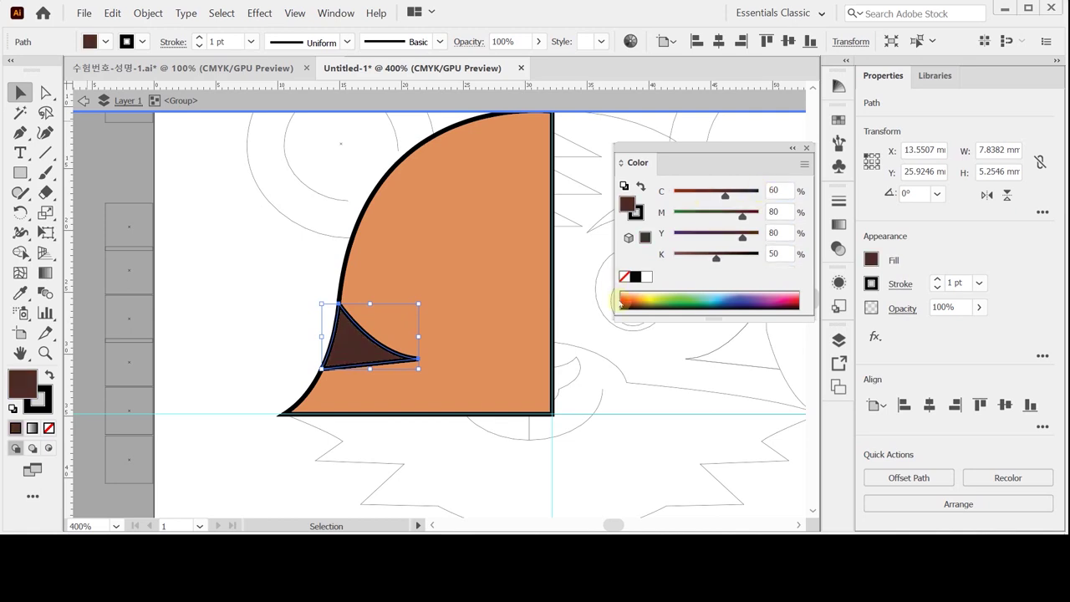
Select the half-face shape along with the cheek stripe and remove the stroke from both.
{"action": "key", "text": "a"}
{"action": "left_click", "coordinate": [400, 249], "text": "shift"}
{"action": "key", "text": "v"}
{"action": "left_click", "coordinate": [635, 212]}
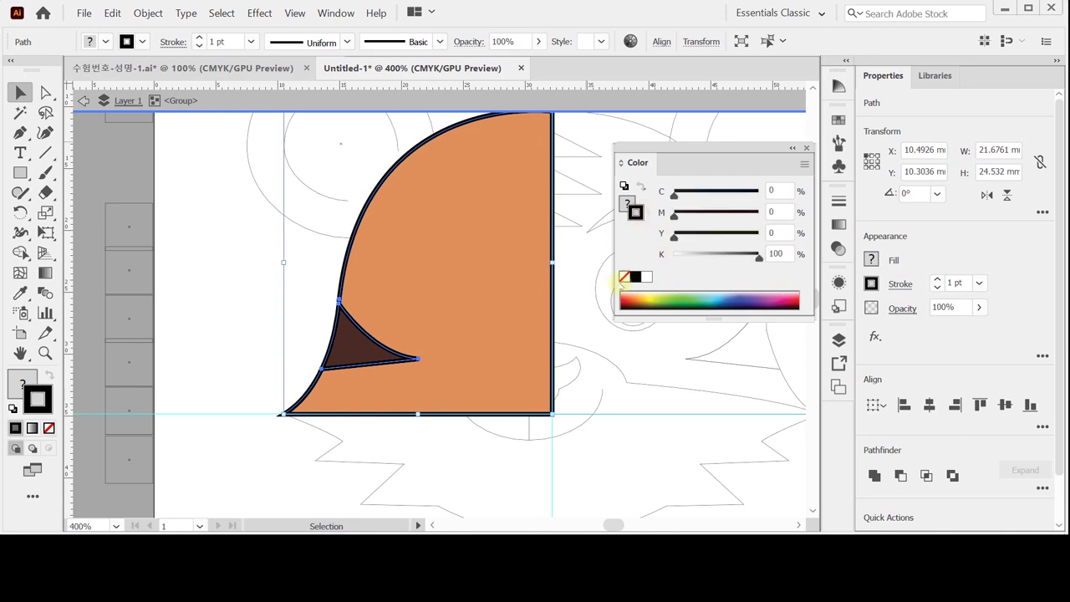
{"action": "left_click", "coordinate": [624, 278]}
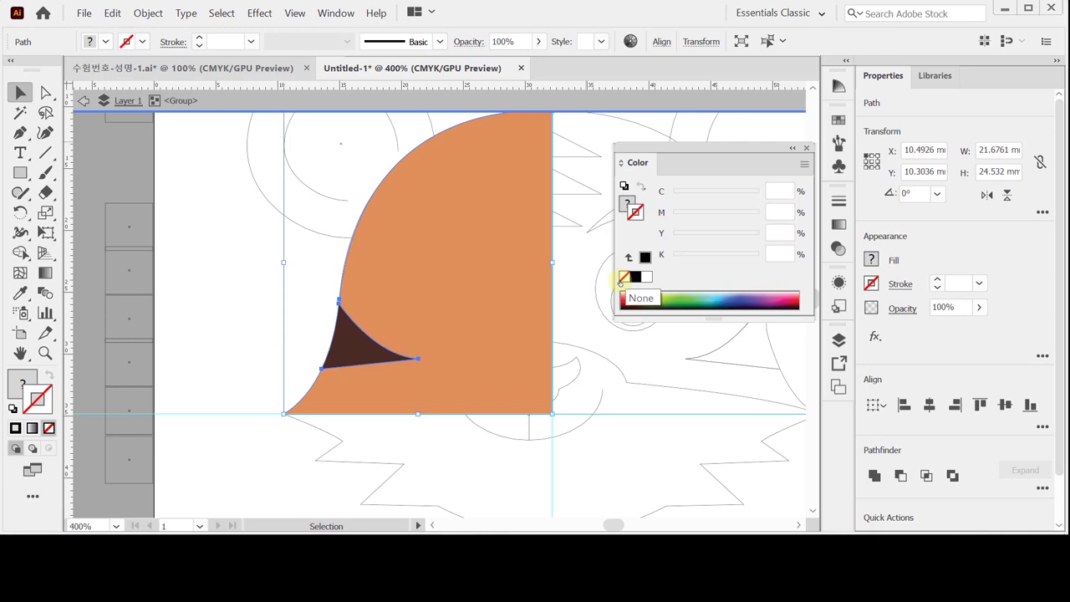
Leave isolation mode and show the artwork in outline view with nothing selected.
{"action": "key", "text": "ctrl+y"}
{"action": "left_click", "coordinate": [358, 203]}
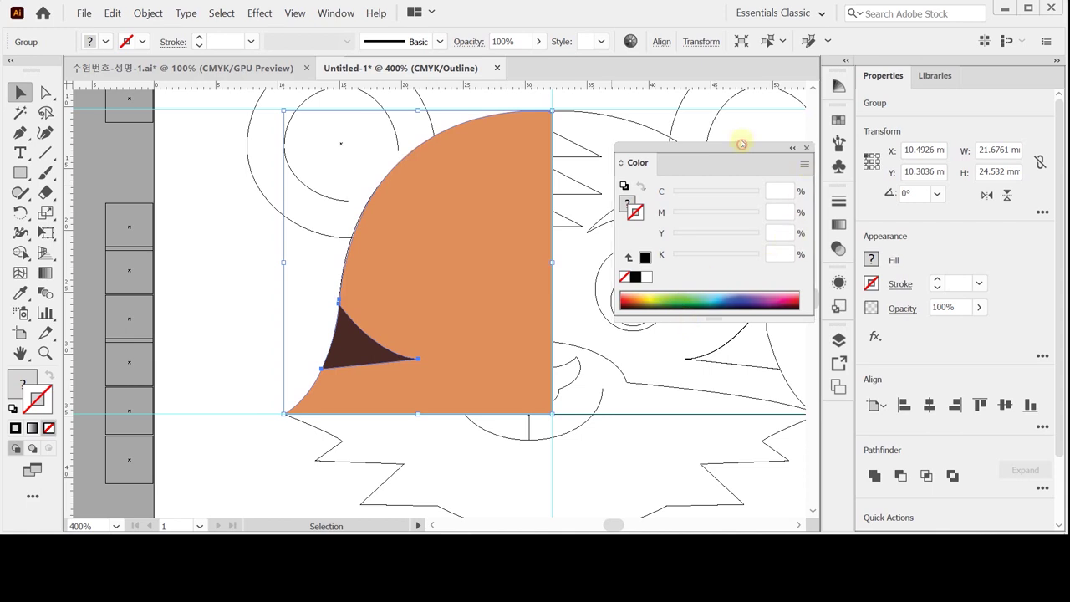
{"action": "left_click_drag", "start_coordinate": [743, 143], "coordinate": [723, 127]}
{"action": "key", "text": "a"}
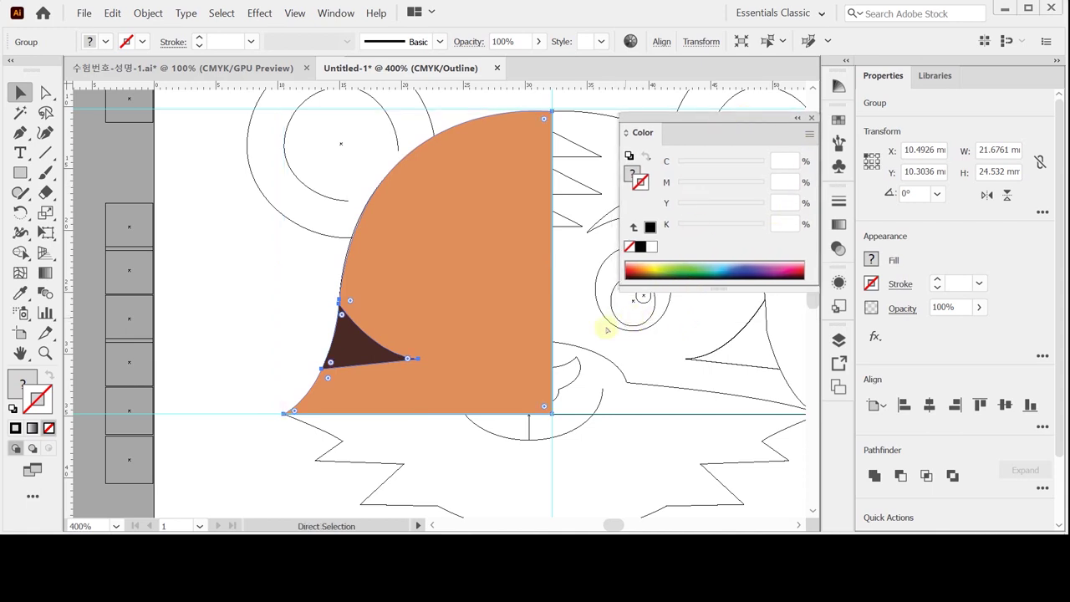
{"action": "key", "text": "ctrl+y"}
{"action": "key", "text": "ctrl+y"}
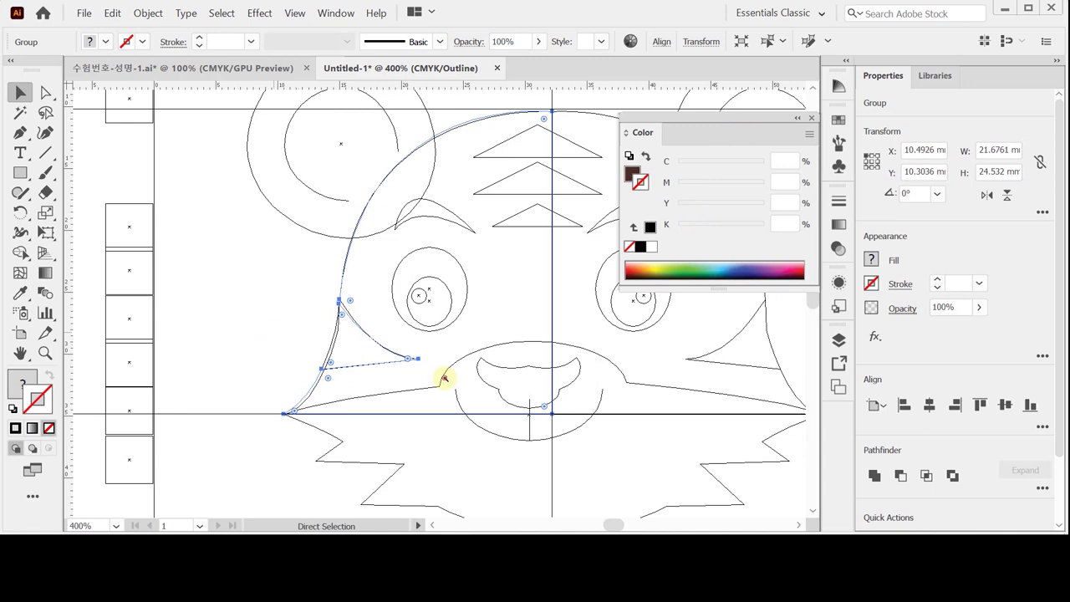
{"action": "key", "text": "ctrl+shift+a"}
Start the lower-face Pen path on the centre guide at nose height, curve it to the left cheek tip and make that anchor a corner.
{"action": "key", "text": "ctrl+plus"}
{"action": "left_click_drag", "start_coordinate": [507, 393], "coordinate": [425, 365]}
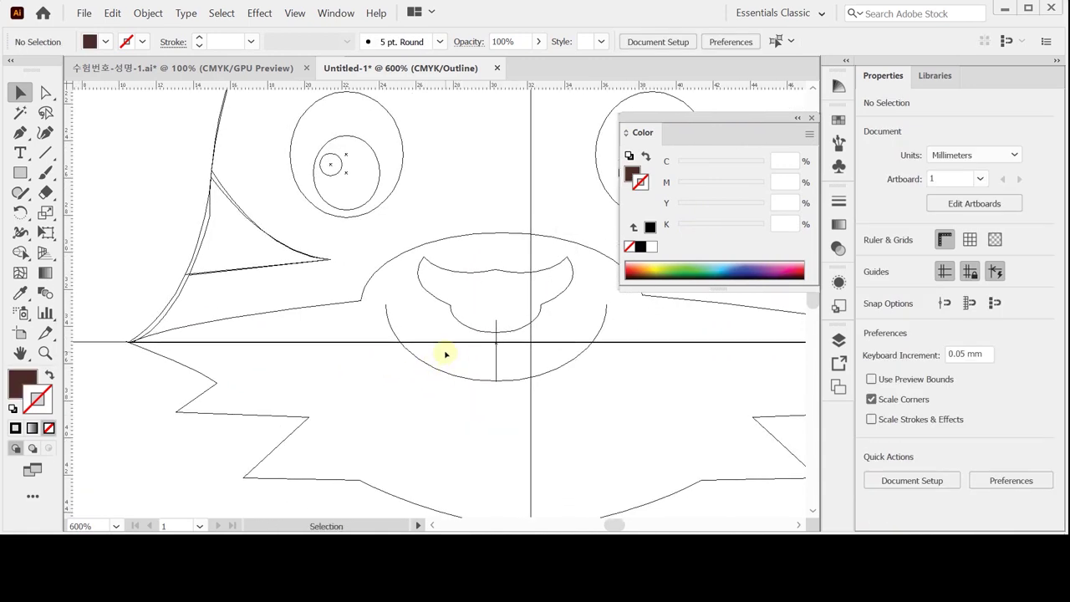
{"action": "left_click", "coordinate": [445, 372], "text": "ctrl+alt"}
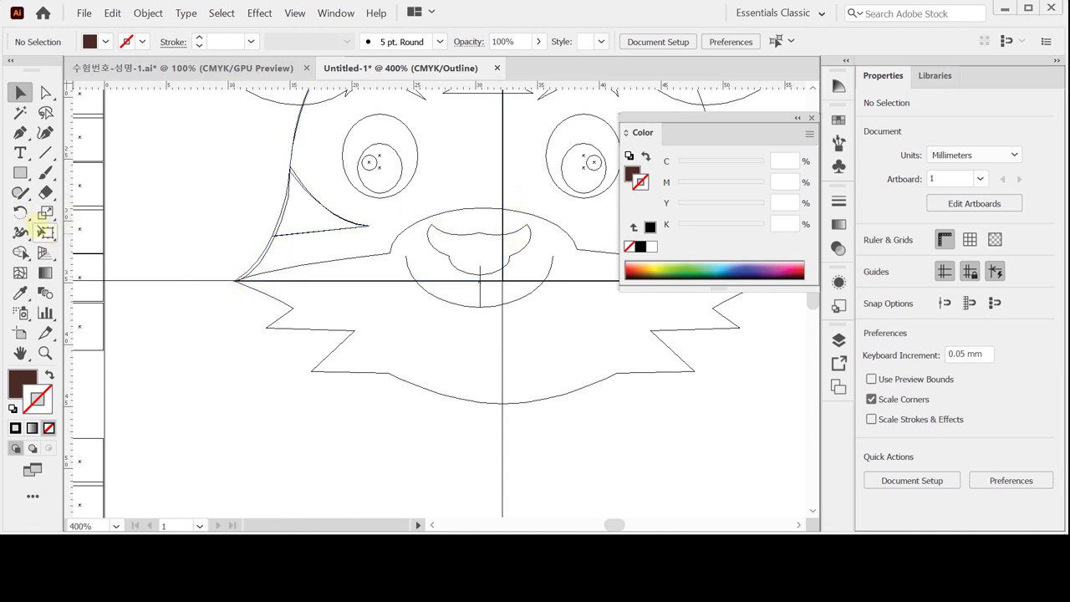
{"action": "left_click", "coordinate": [20, 132]}
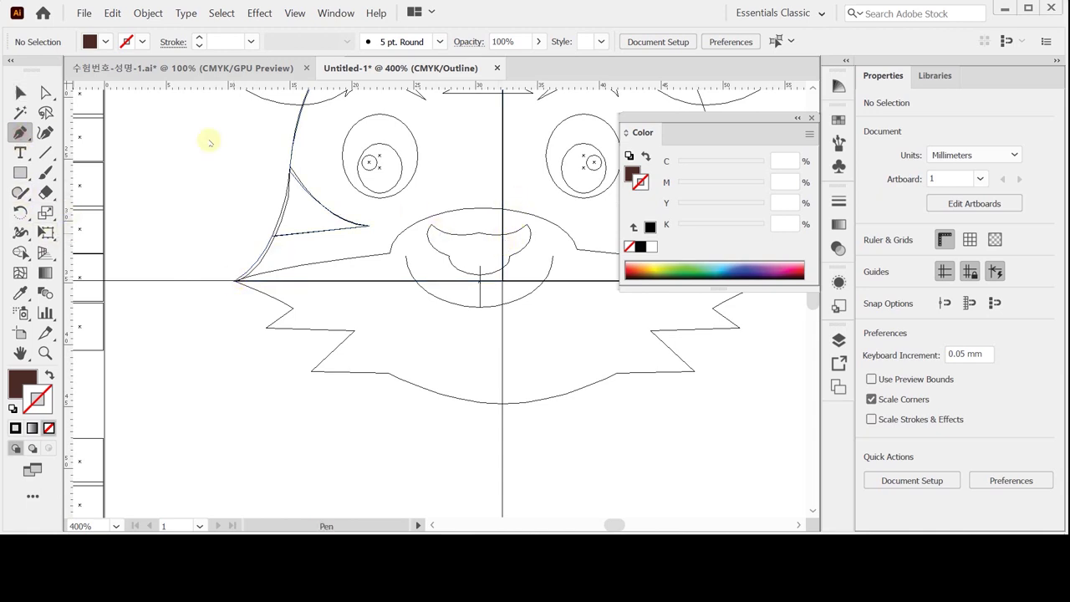
{"action": "left_click", "coordinate": [504, 253]}
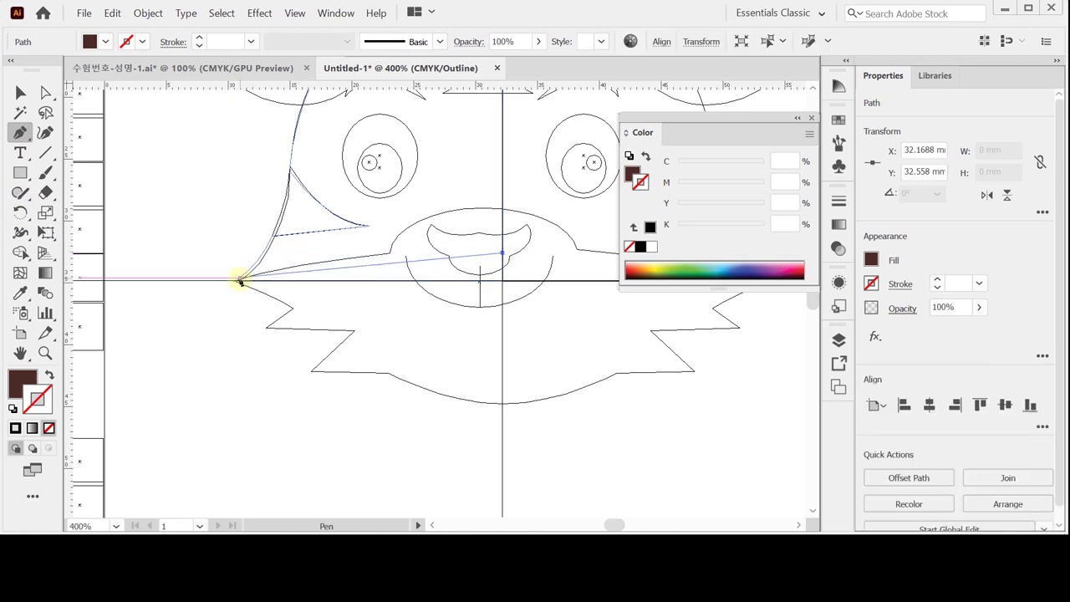
{"action": "left_click_drag", "start_coordinate": [237, 280], "coordinate": [119, 316]}
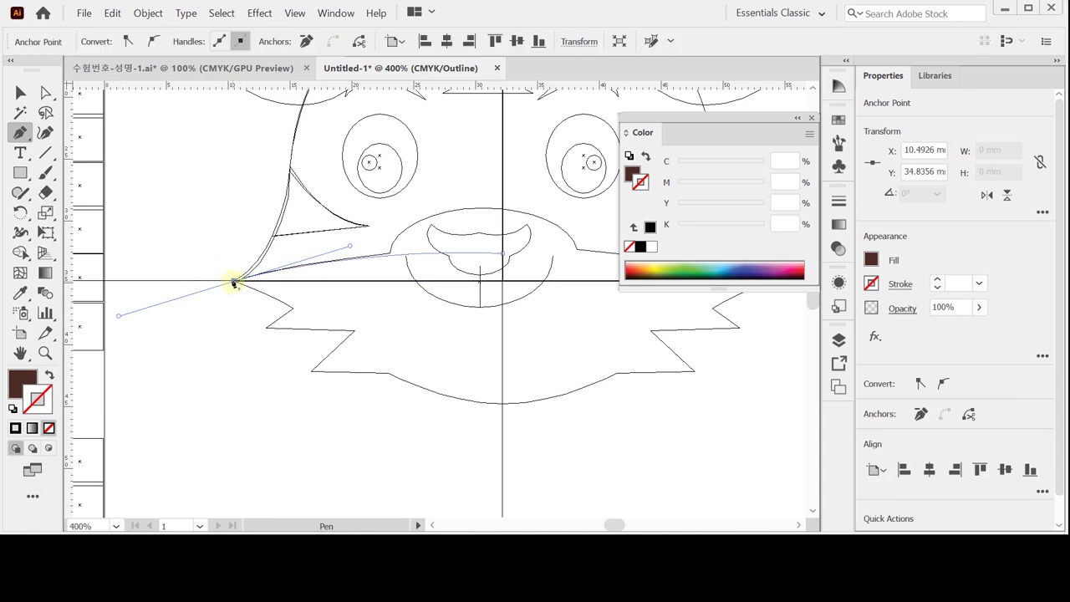
{"action": "left_click", "coordinate": [234, 282]}
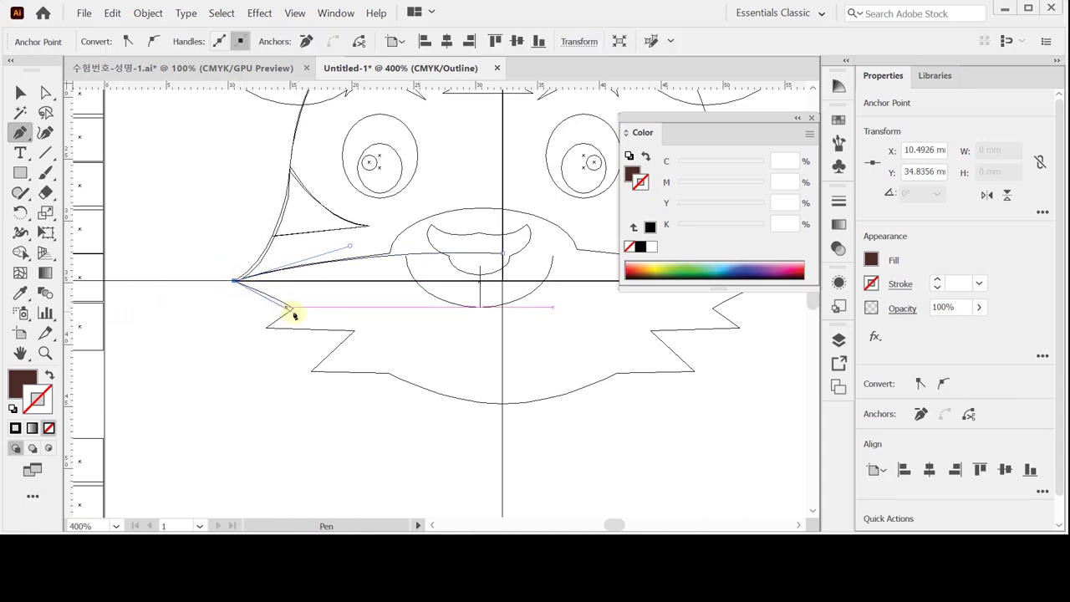
Continue the lower-face path along the zigzag fur points of the left jaw and curve it to the chin on the centre guide.
{"action": "left_click_drag", "start_coordinate": [292, 310], "coordinate": [303, 318]}
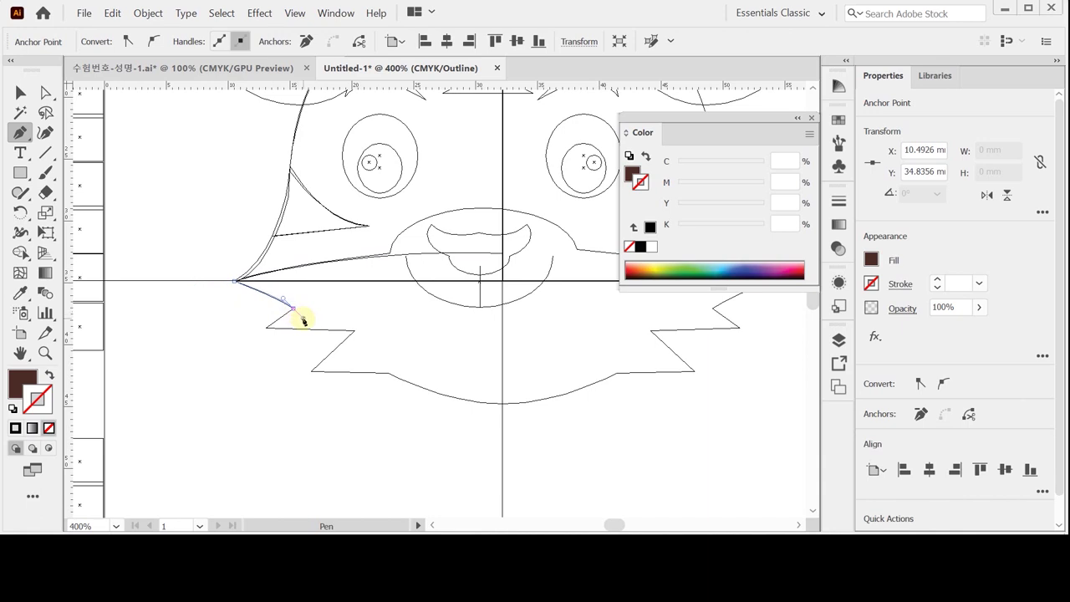
{"action": "left_click", "coordinate": [293, 309]}
{"action": "left_click", "coordinate": [264, 329]}
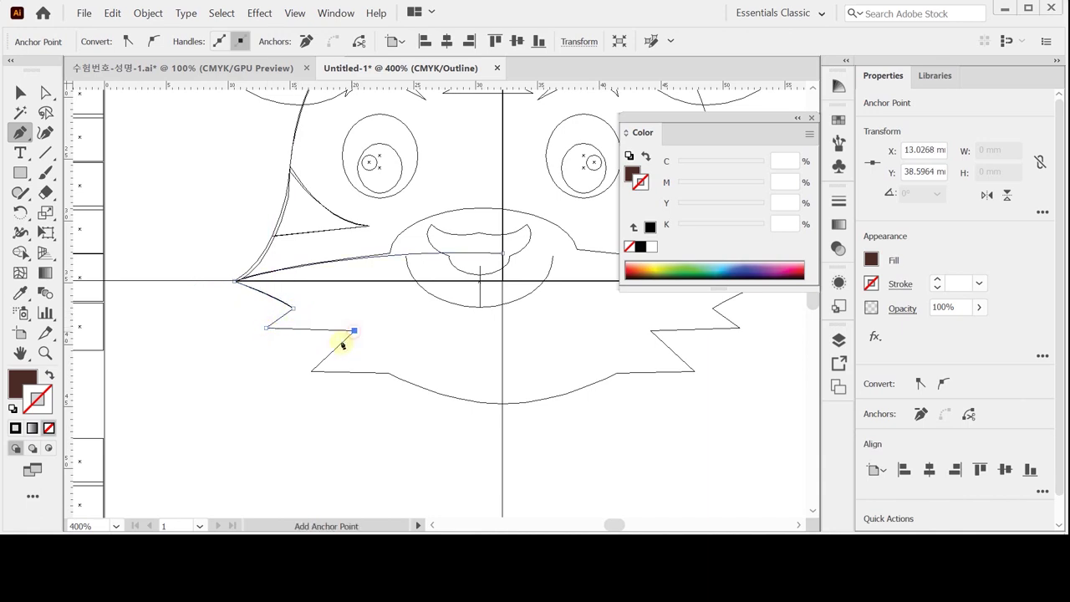
{"action": "left_click", "coordinate": [310, 370]}
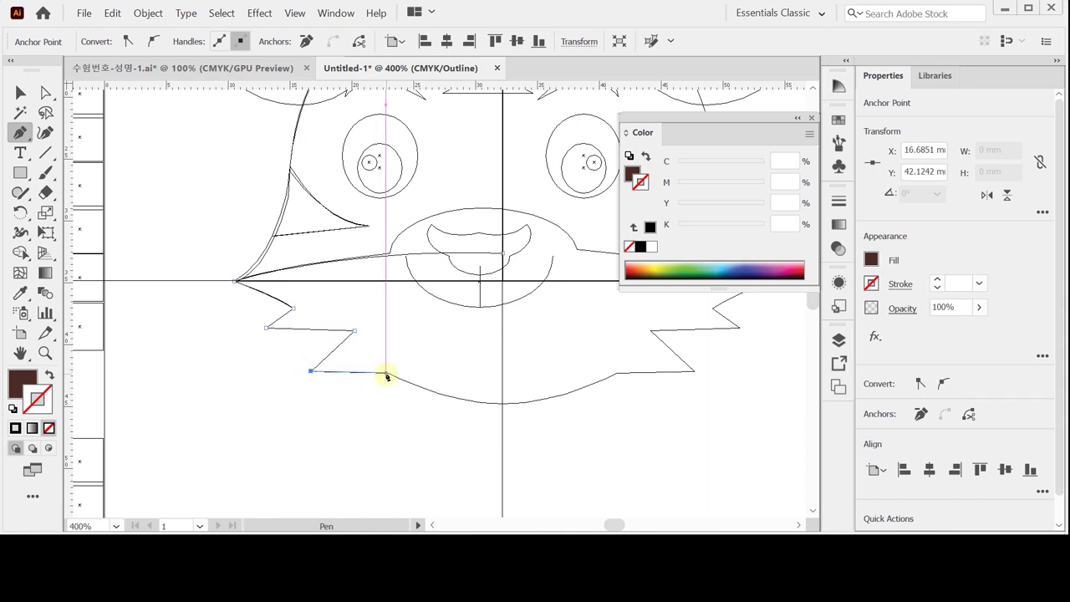
{"action": "left_click", "coordinate": [386, 374]}
{"action": "left_click_drag", "start_coordinate": [503, 406], "coordinate": [570, 409]}
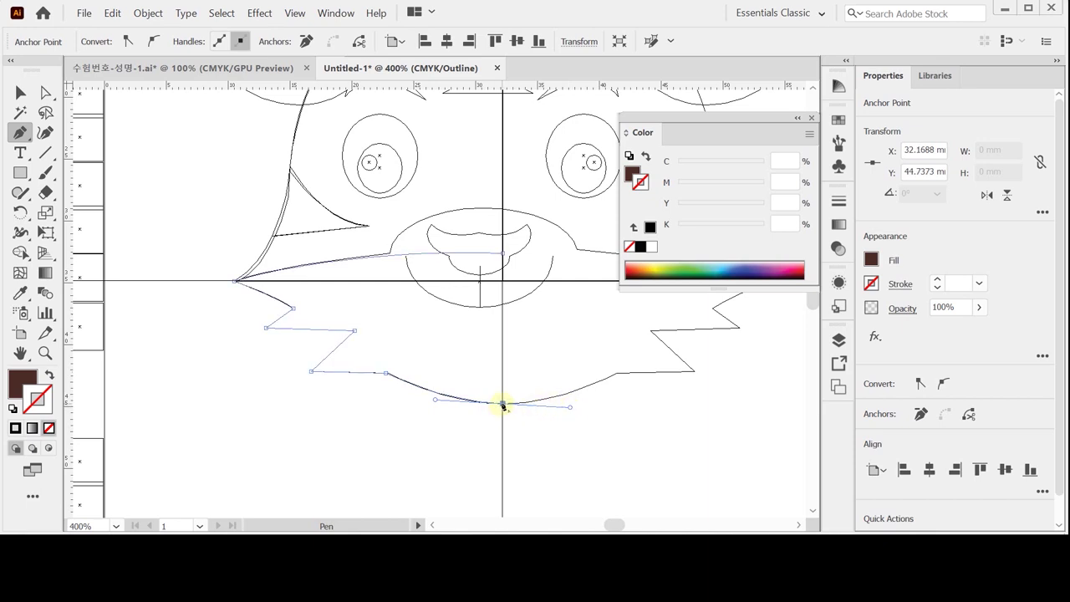
Make the chin anchor a corner, close the lower-face path up the centre guide at its starting anchor, and deselect it.
{"action": "left_click", "coordinate": [502, 404]}
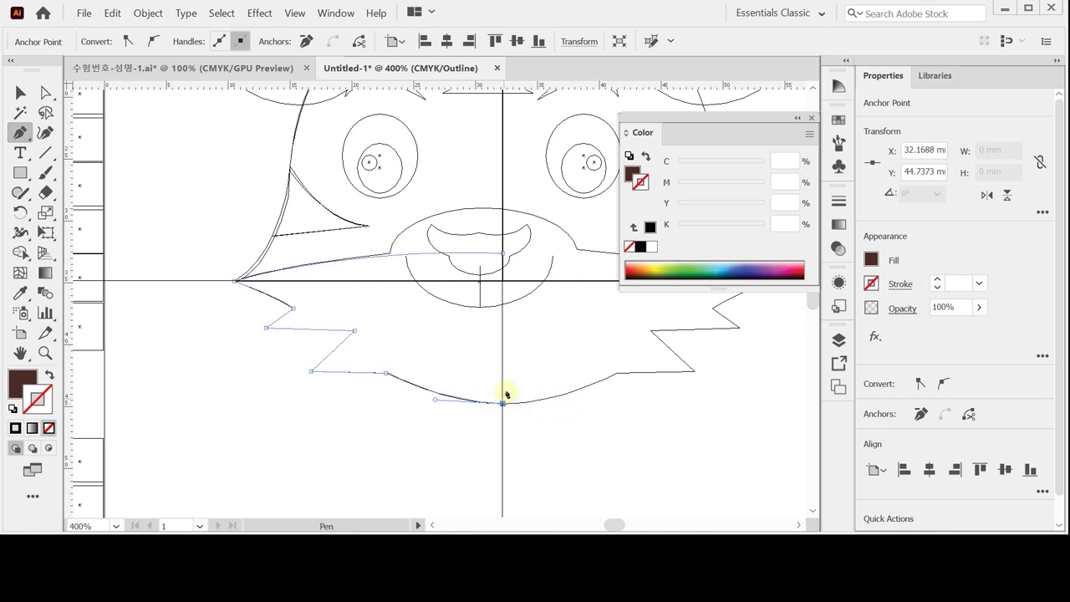
{"action": "left_click", "coordinate": [502, 257]}
{"action": "left_click", "coordinate": [502, 254]}
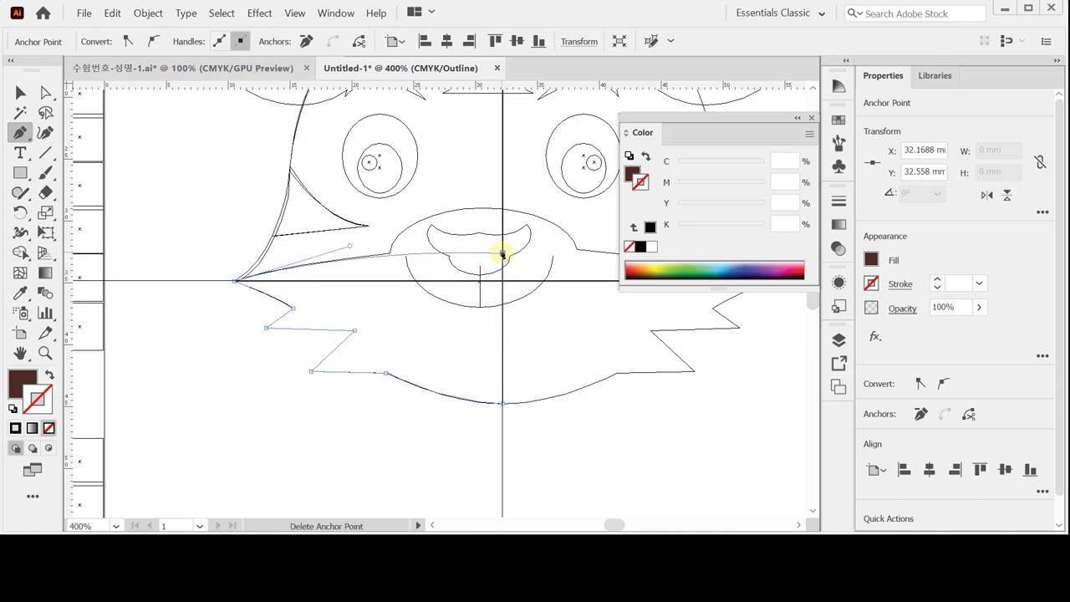
{"action": "key", "text": "ctrl+shift+a"}
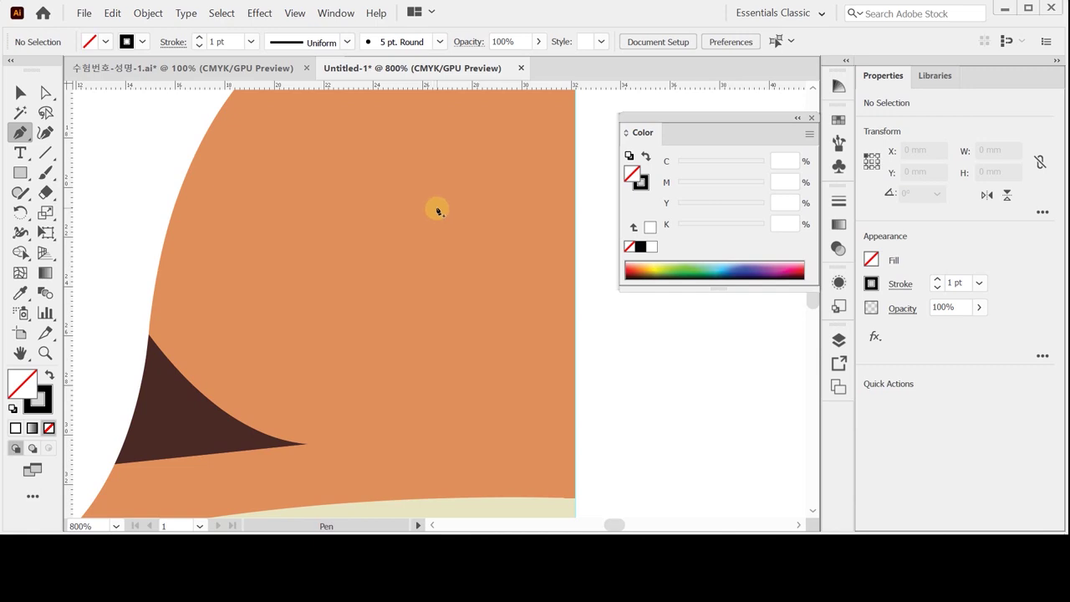
Draw a closed crescent-shaped left eyebrow on the orange face with the Pen tool, making its outer end a corner.
{"action": "left_click", "coordinate": [439, 208]}
{"action": "mouse_move", "coordinate": [290, 203]}
{"action": "left_mouse_down"}
{"action": "mouse_move", "coordinate": [270, 229]}
{"action": "mouse_move", "coordinate": [201, 272]}
{"action": "mouse_move", "coordinate": [198, 286]}
{"action": "mouse_move", "coordinate": [254, 302]}
{"action": "left_mouse_up"}
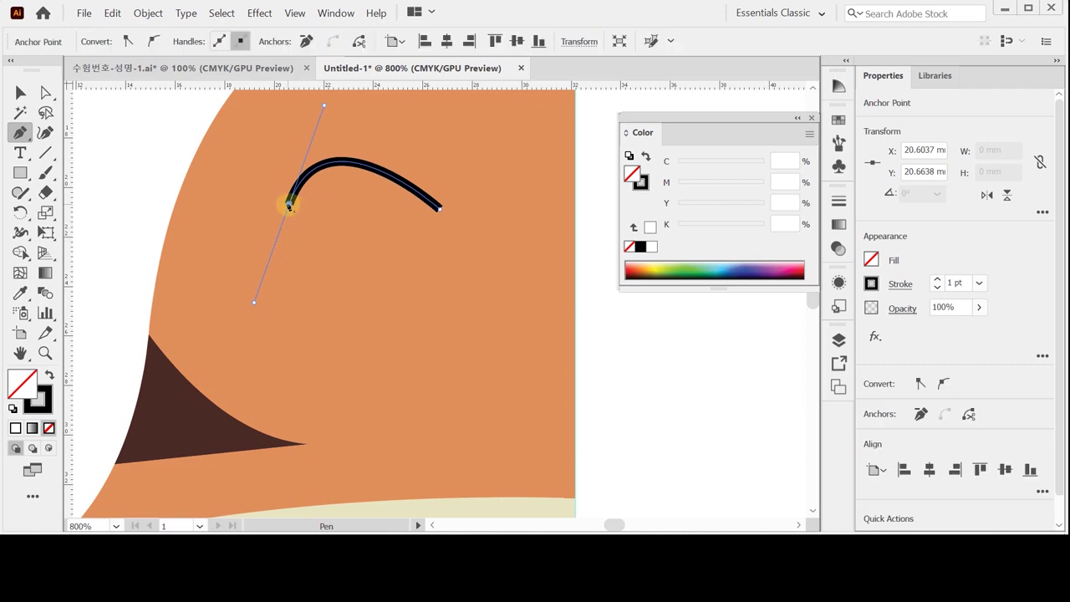
{"action": "left_click", "coordinate": [289, 204]}
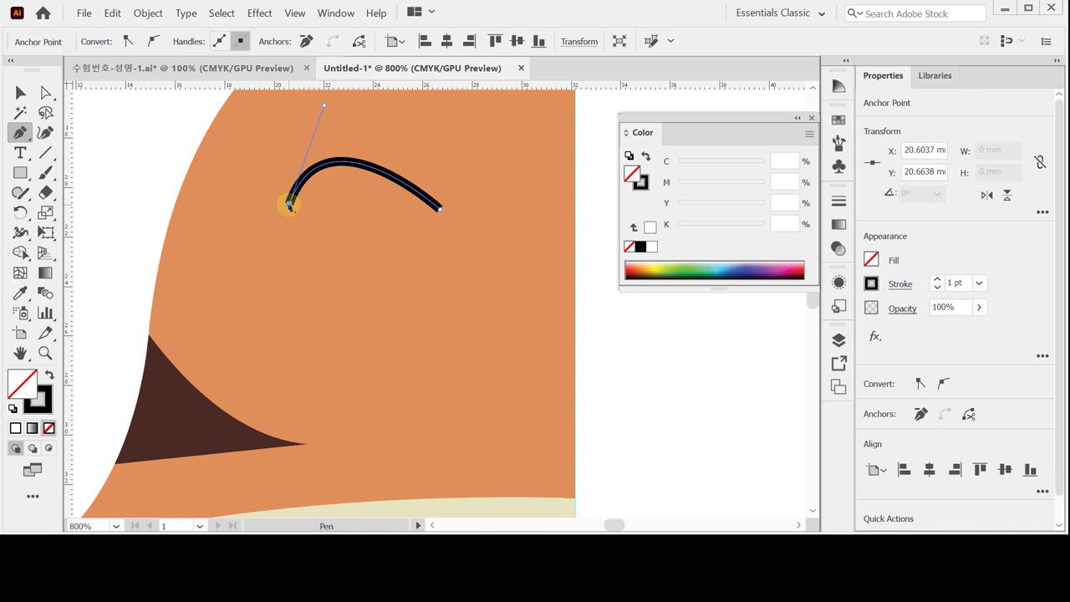
{"action": "left_click", "coordinate": [440, 211]}
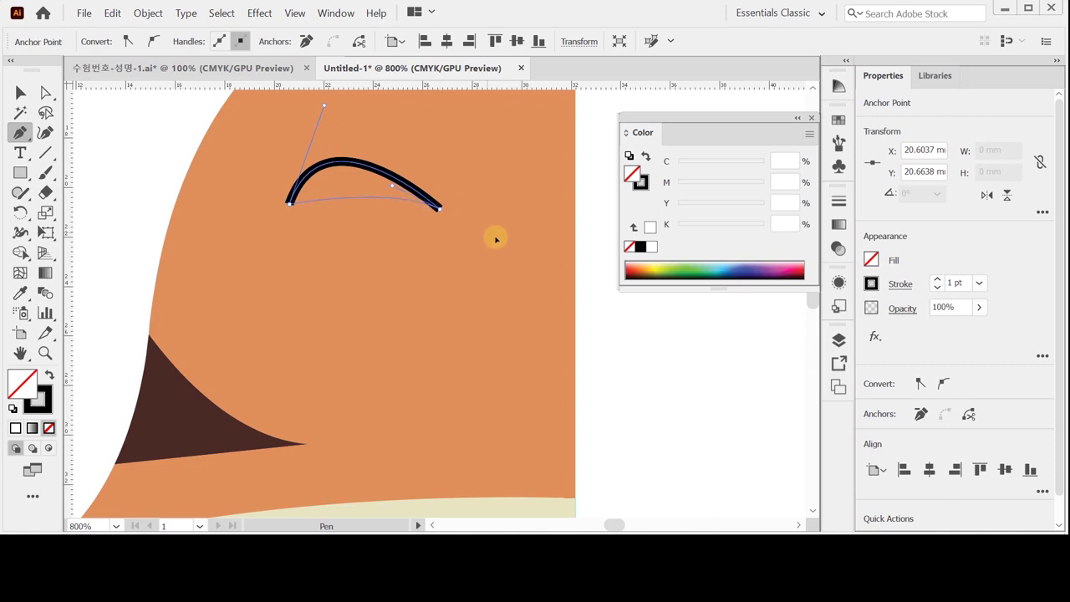
{"action": "left_click", "coordinate": [532, 258]}
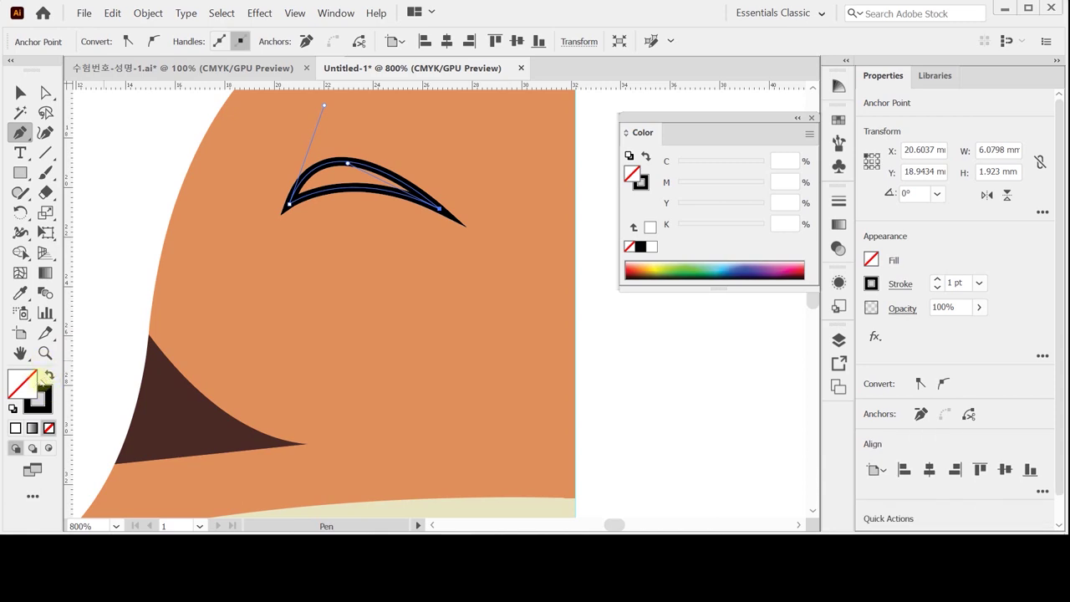
Give the eyebrow a black fill with no stroke, raise its upper curve slightly, and deselect it.
{"action": "left_click", "coordinate": [50, 374]}
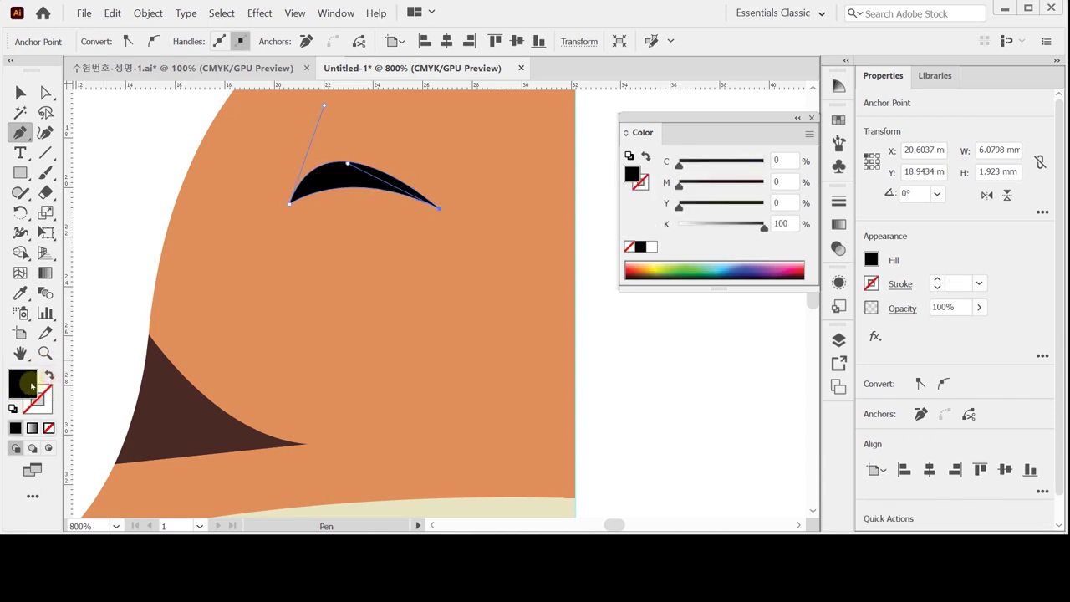
{"action": "left_click", "coordinate": [637, 248]}
{"action": "left_click", "coordinate": [362, 179]}
{"action": "key", "text": "ctrl"}
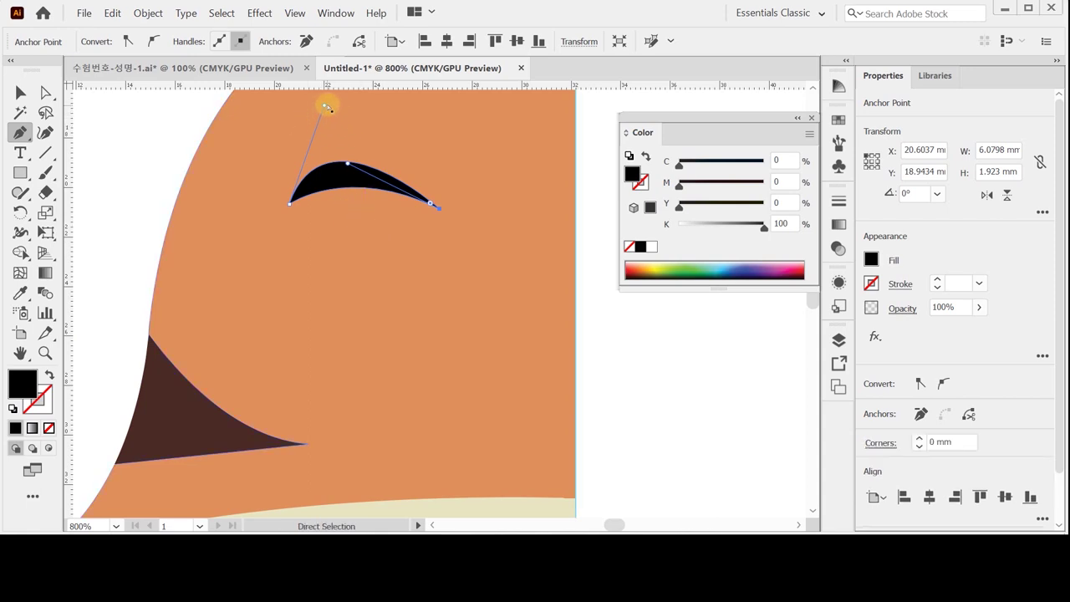
{"action": "left_click_drag", "start_coordinate": [326, 106], "coordinate": [327, 96]}
{"action": "left_click_drag", "start_coordinate": [365, 216], "coordinate": [365, 244]}
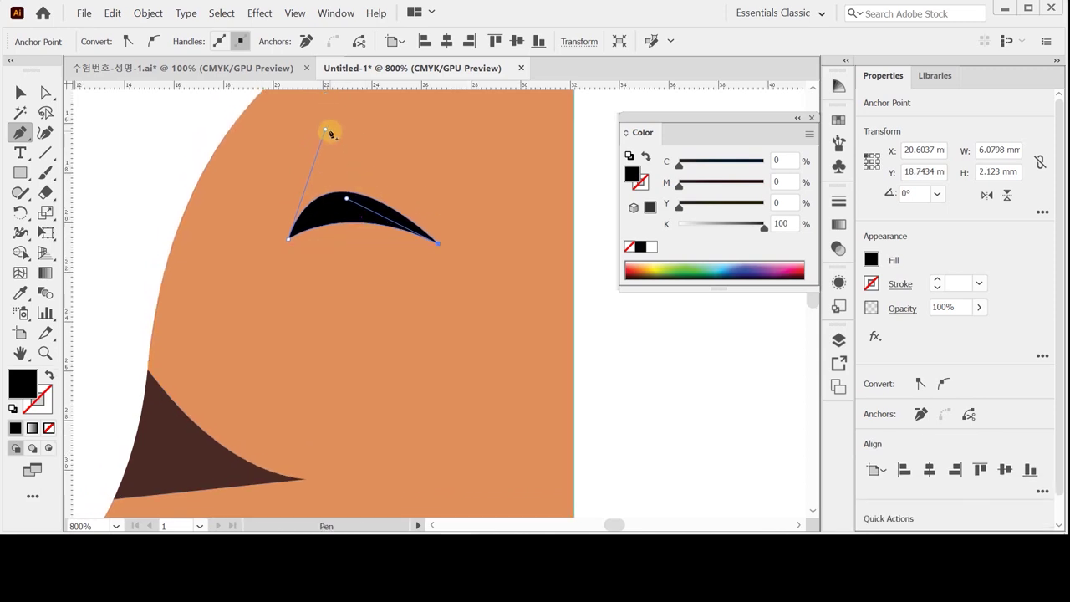
{"action": "key", "text": "space"}
{"action": "left_click_drag", "start_coordinate": [398, 274], "coordinate": [394, 240]}
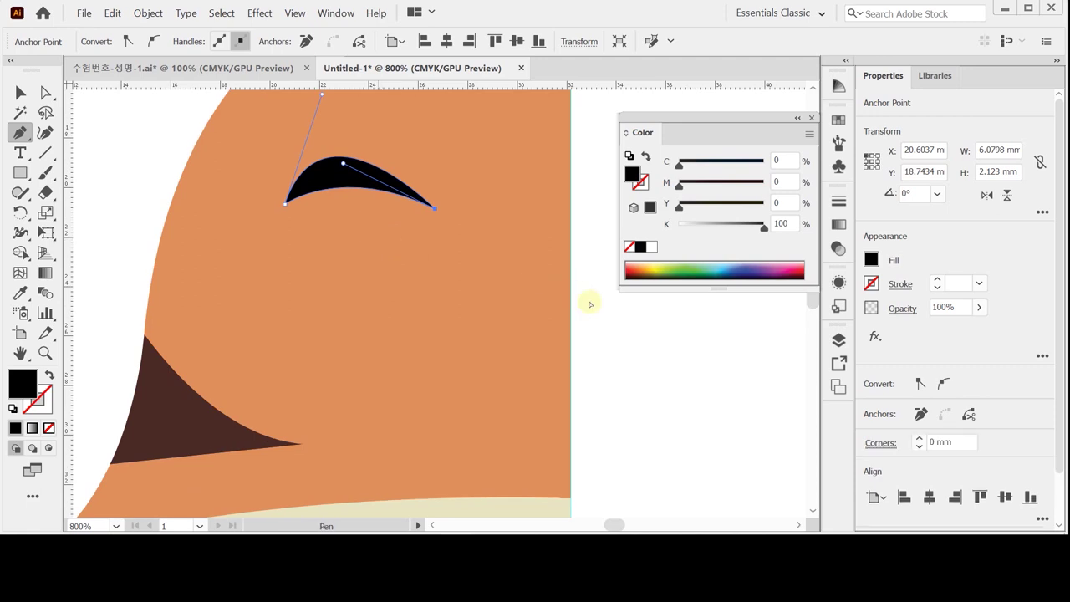
{"action": "left_click", "coordinate": [622, 326], "text": "ctrl"}
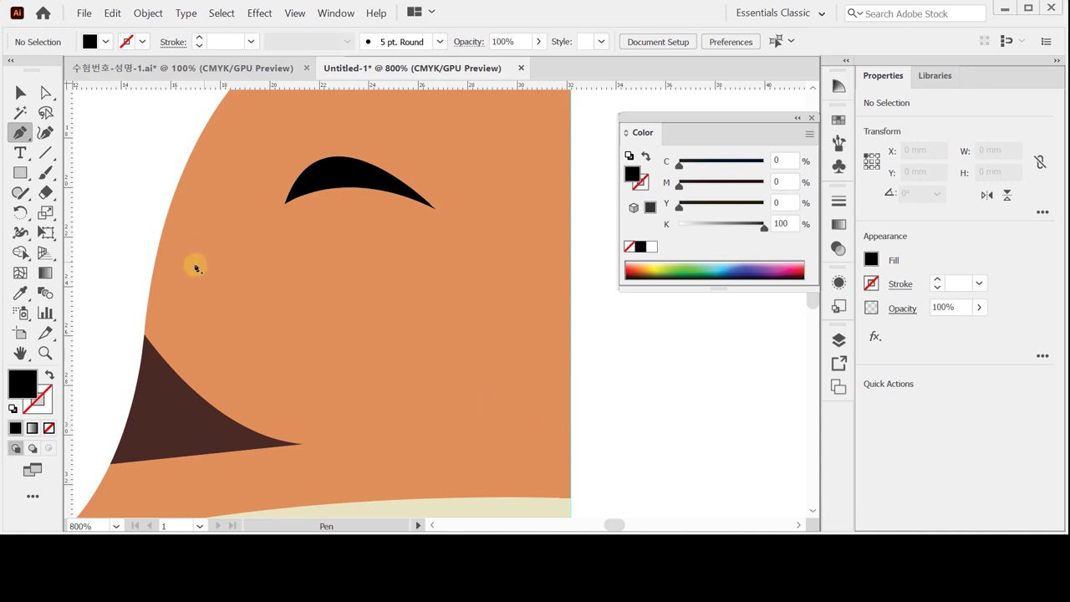
Detach the shape tools as a floating panel and choose the Ellipse tool.
{"action": "left_click", "coordinate": [20, 172]}
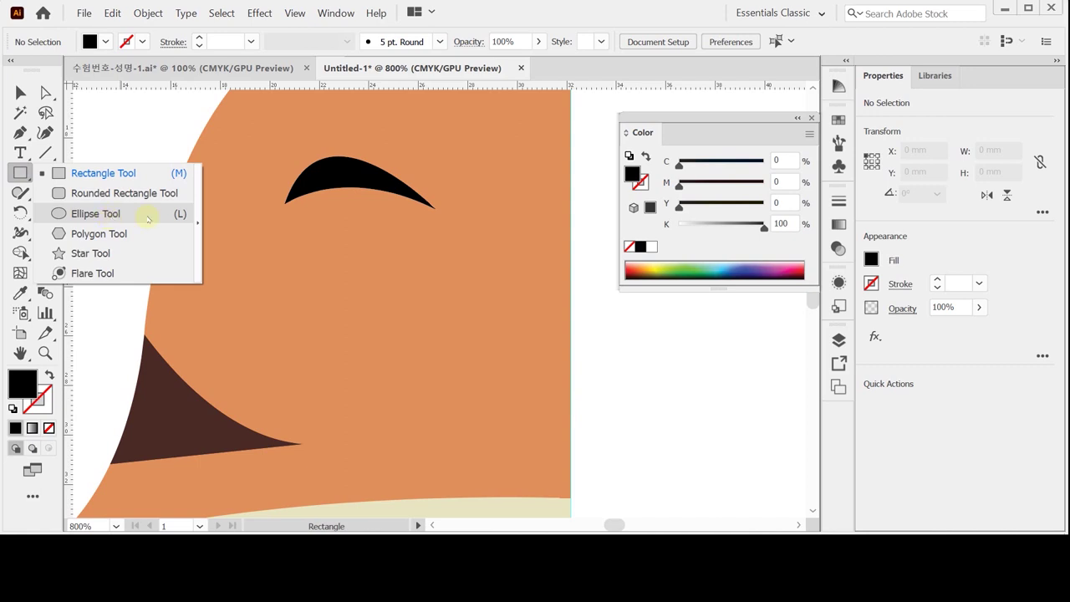
{"action": "left_click", "coordinate": [198, 215]}
{"action": "left_click_drag", "start_coordinate": [115, 188], "coordinate": [161, 101]}
{"action": "left_click", "coordinate": [139, 129]}
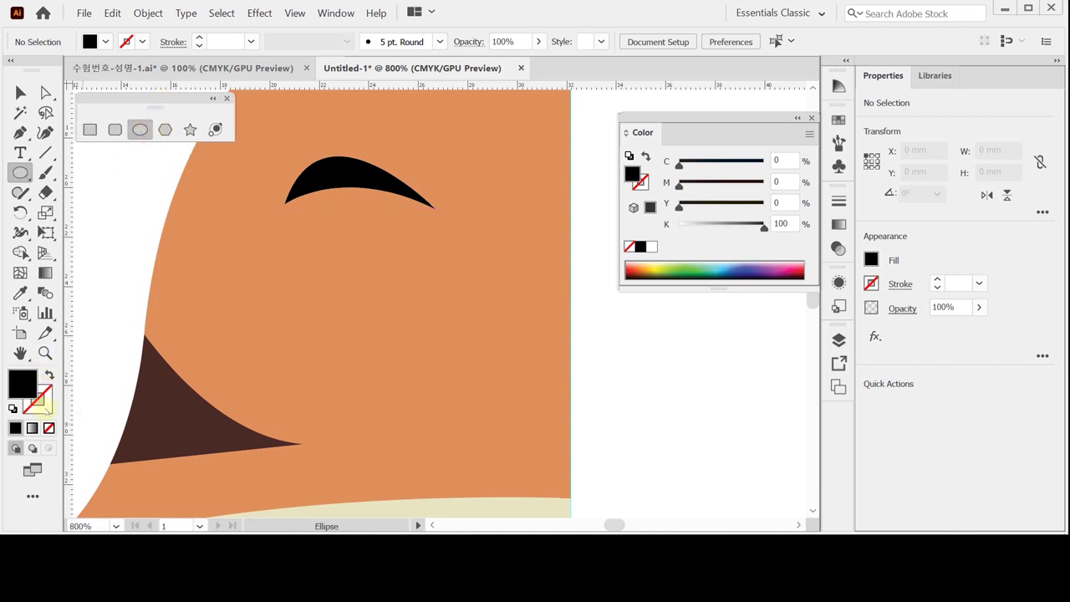
Draw a white eye ellipse about 6.5 by 6.8 mm with a 1 pt black stroke and position it beneath the eyebrow.
{"action": "left_click", "coordinate": [13, 408]}
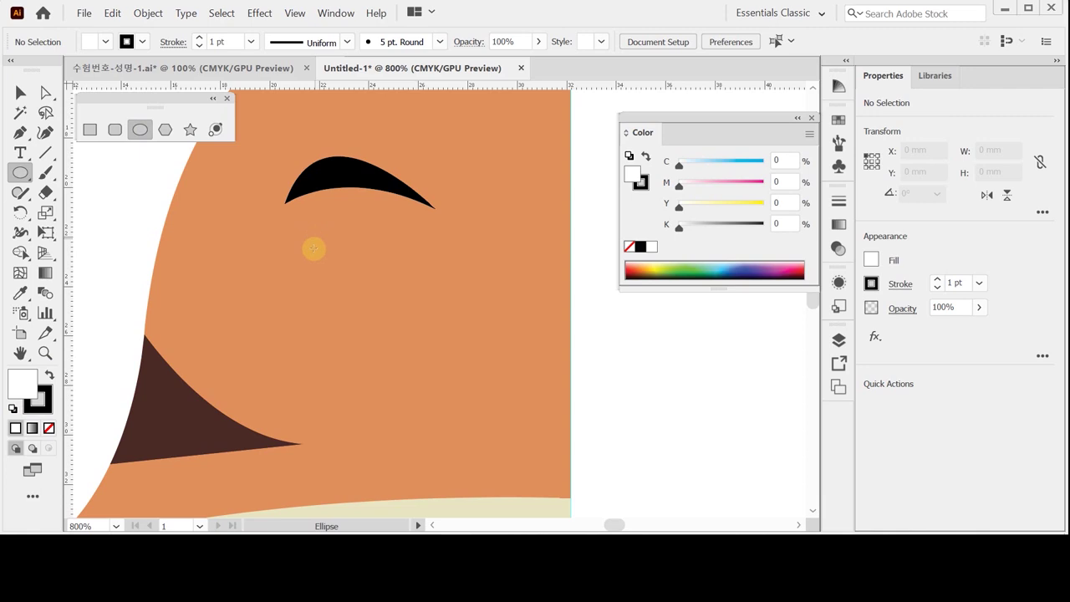
{"action": "mouse_move", "coordinate": [292, 238]}
{"action": "left_mouse_down"}
{"action": "mouse_move", "coordinate": [373, 345]}
{"action": "mouse_move", "coordinate": [456, 410]}
{"action": "left_mouse_up"}
{"action": "left_click_drag", "start_coordinate": [396, 370], "coordinate": [382, 359]}
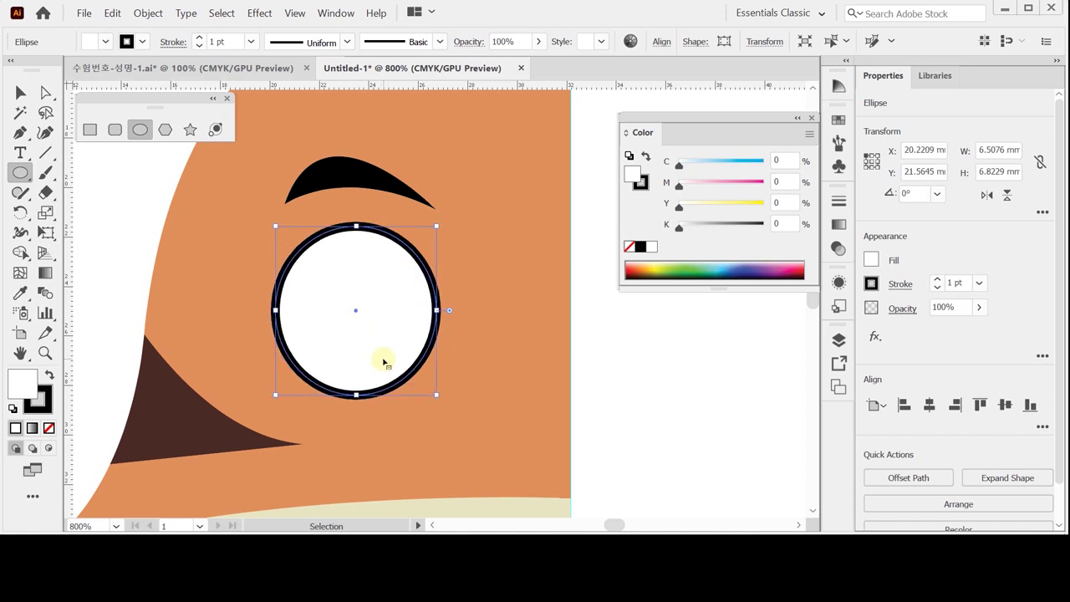
{"action": "left_click_drag", "start_coordinate": [383, 361], "coordinate": [377, 363]}
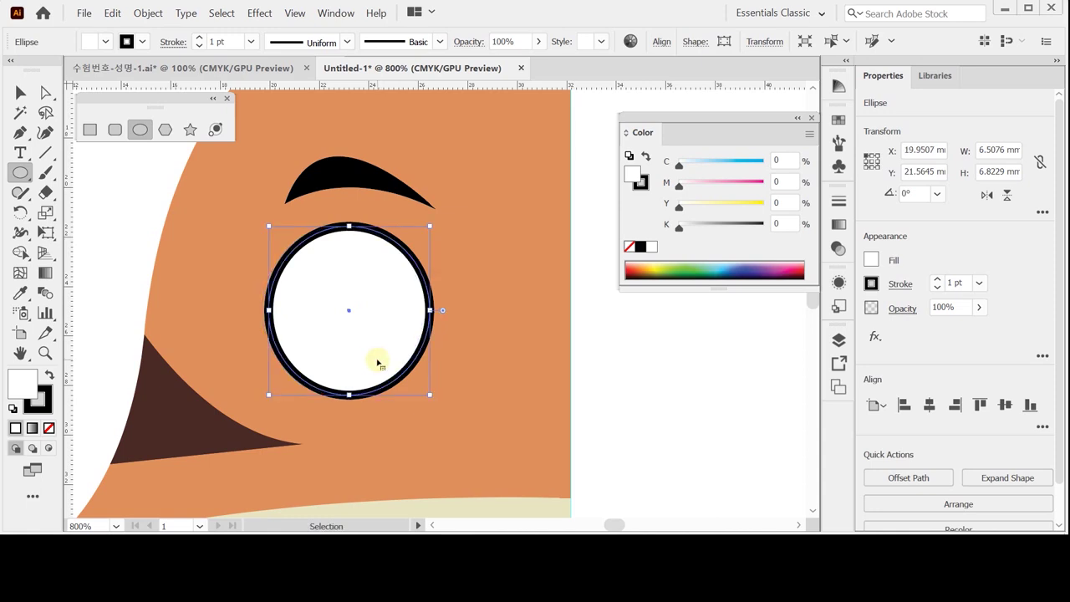
{"action": "left_click", "coordinate": [136, 247], "text": "ctrl"}
Draw a strokeless black pupil about 3.4 by 3.8 mm low in the eye and a white circular highlight about 0.9 mm wide on it.
{"action": "left_click_drag", "start_coordinate": [309, 290], "coordinate": [394, 384]}
{"action": "left_click", "coordinate": [50, 375]}
{"action": "left_click", "coordinate": [44, 408]}
{"action": "left_click", "coordinate": [49, 428]}
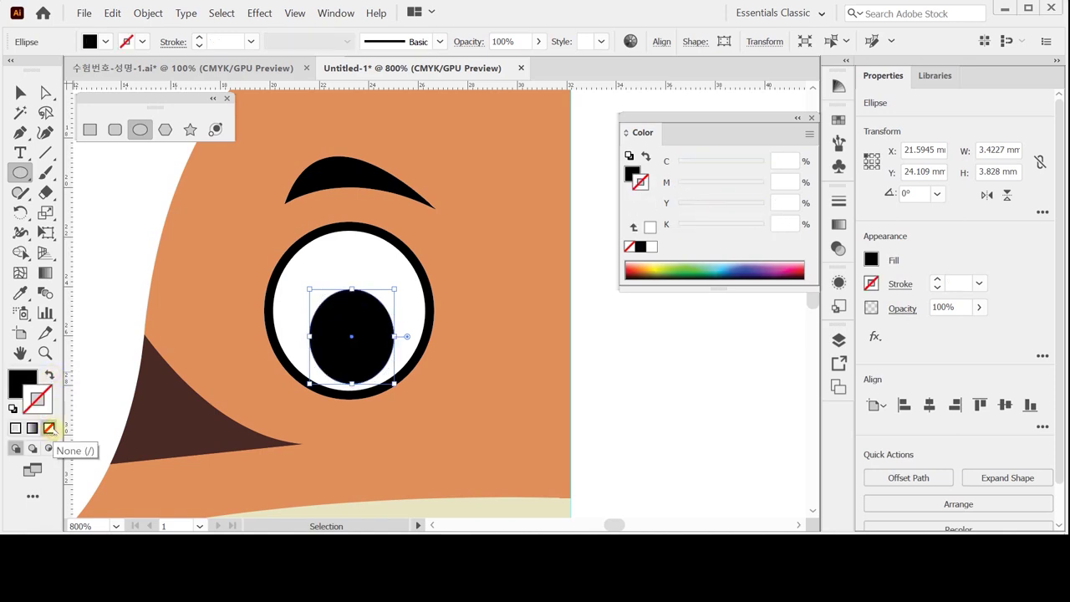
{"action": "left_click", "coordinate": [654, 382], "text": "ctrl"}
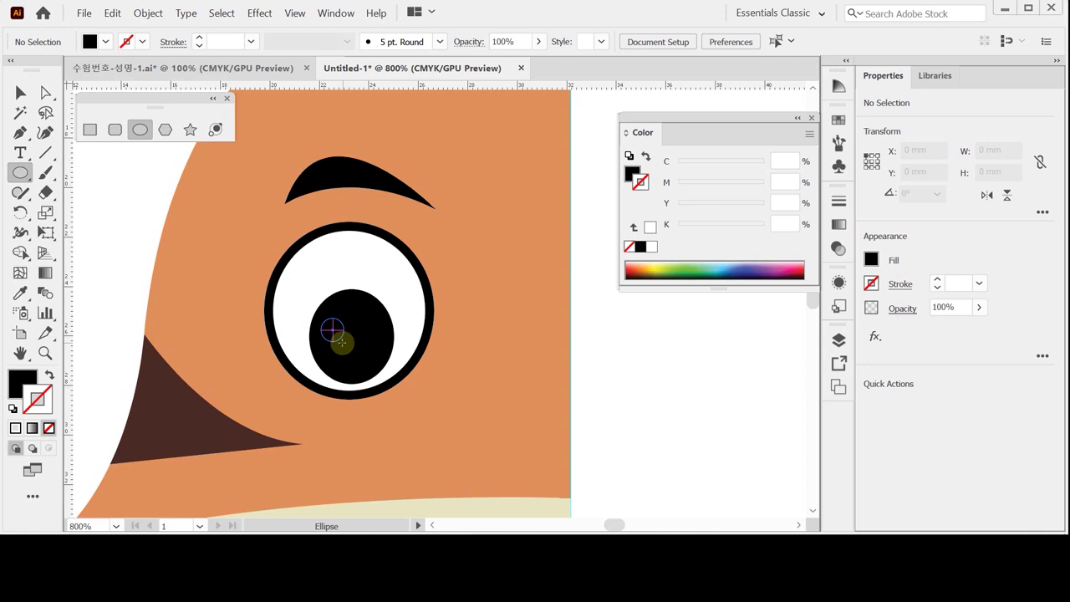
{"action": "left_click_drag", "start_coordinate": [332, 330], "coordinate": [344, 342]}
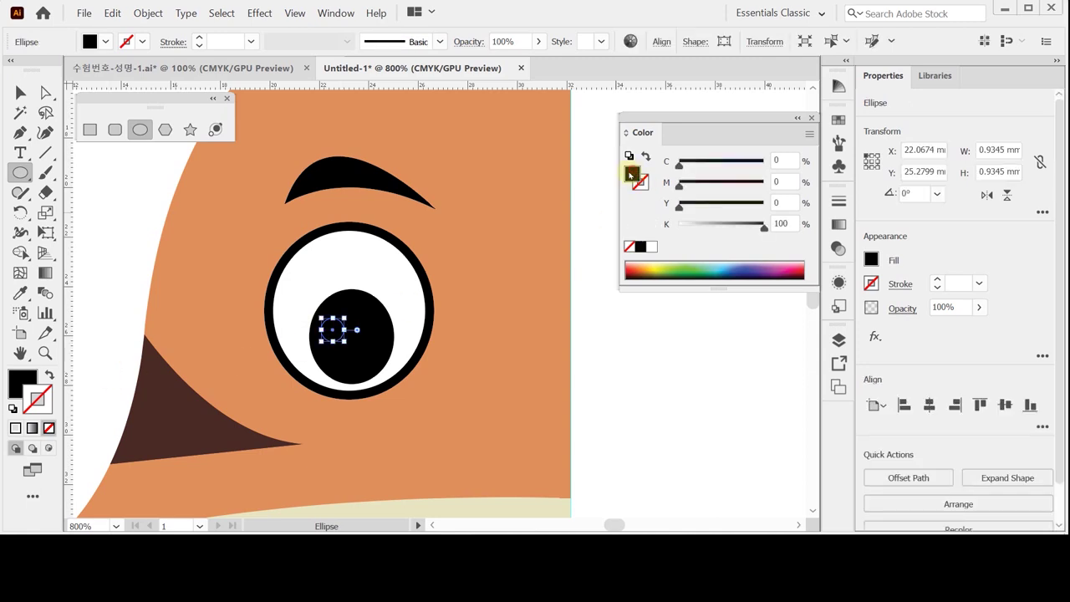
{"action": "left_click", "coordinate": [649, 248]}
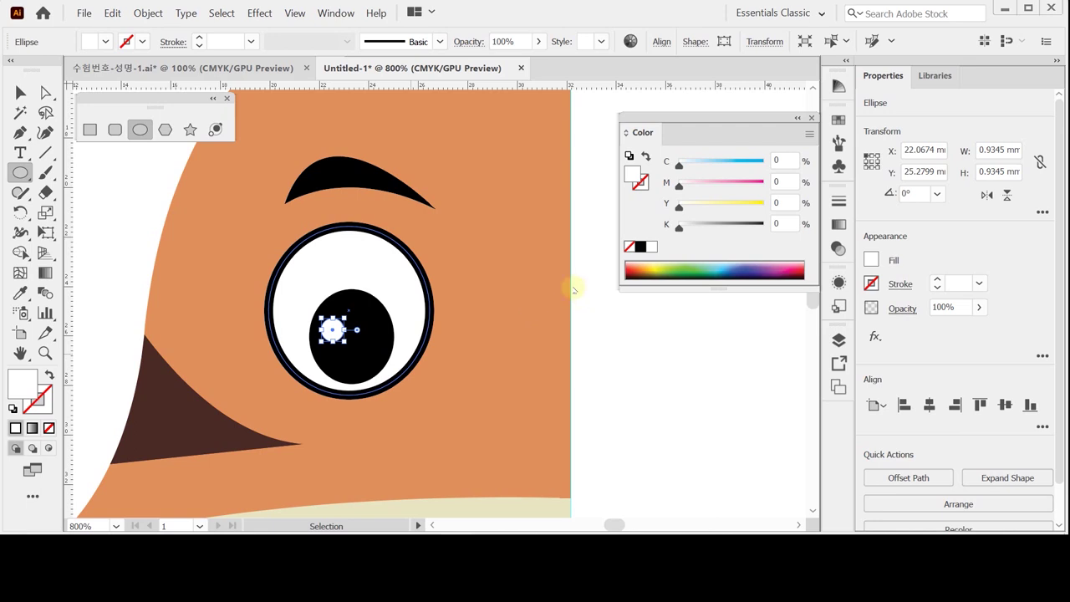
Save the document in the GTQ folder as 수험번호-성명-1 in Adobe Illustrator format with the Illustrator 2020 version options.
{"action": "key", "text": "ctrl+s"}
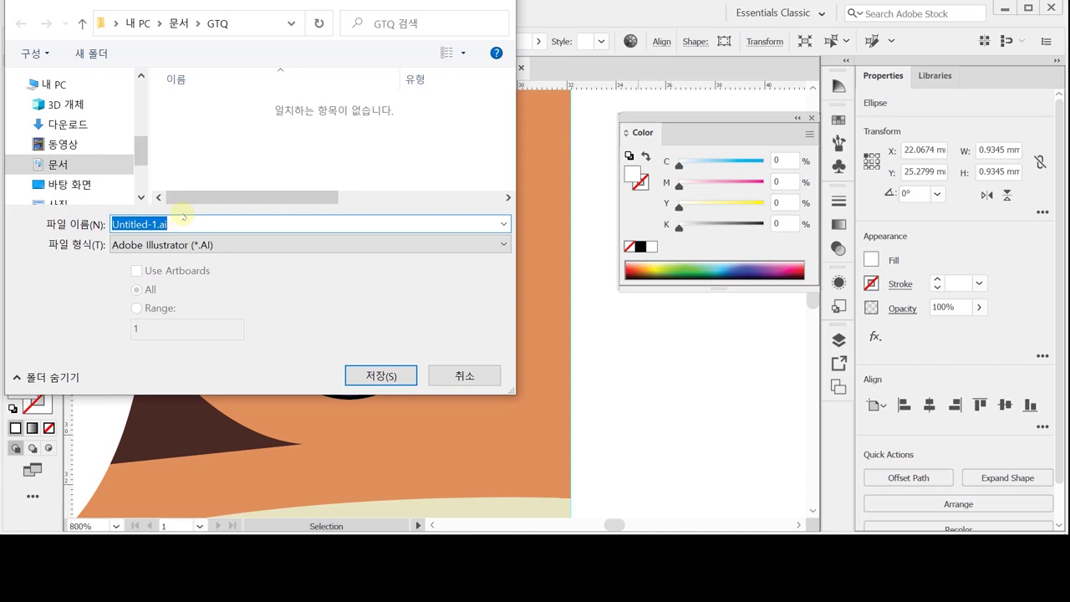
{"action": "type", "text": "수허"}
{"action": "type", "text": "험번호"}
{"action": "key", "text": "Return"}
{"action": "type", "text": "-성ㅁ"}
{"action": "type", "text": "-1"}
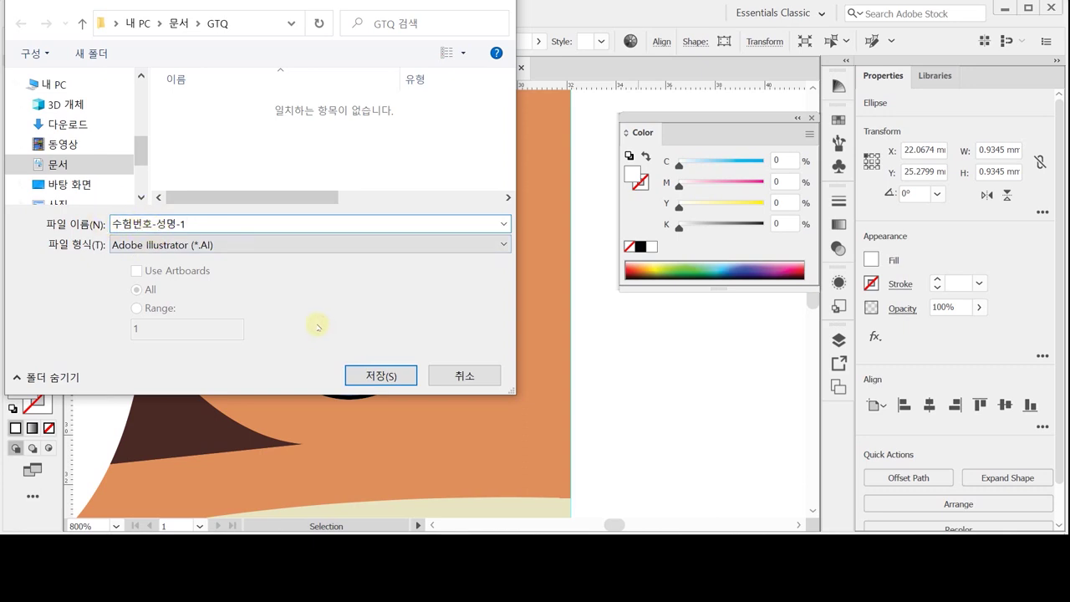
{"action": "left_click", "coordinate": [378, 376]}
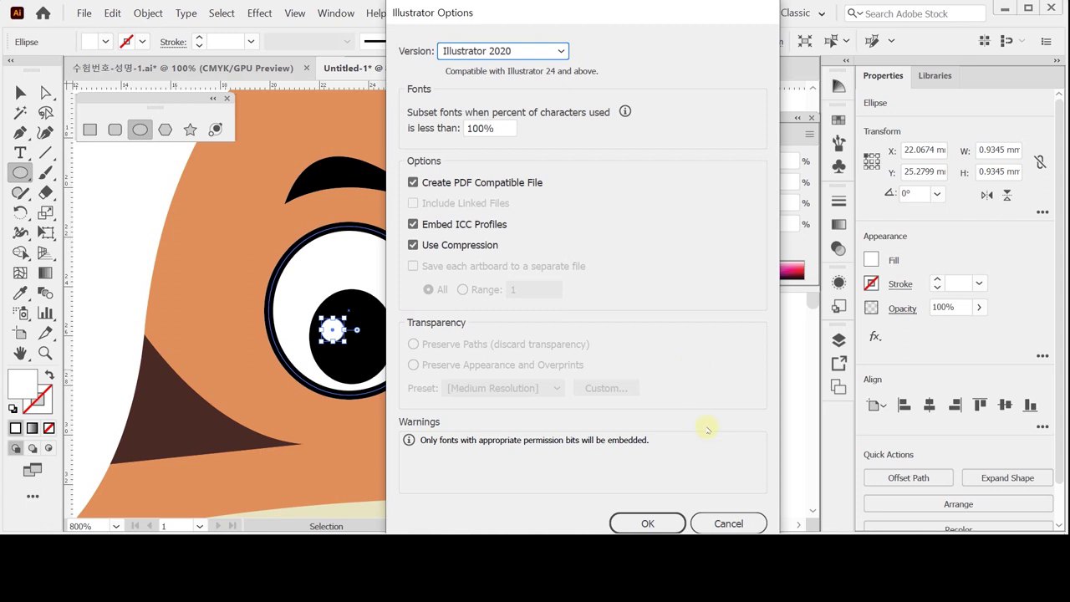
{"action": "left_click", "coordinate": [645, 521]}
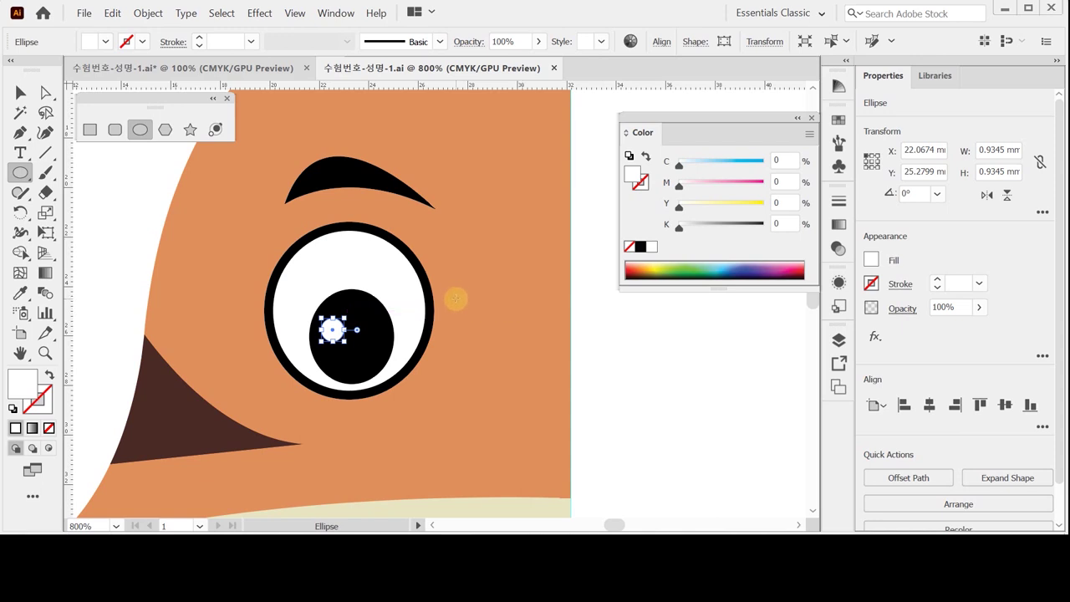
Draw an ear circle about 15.2 mm across overlapping the upper-left of the head, with a white fill and 1 pt black stroke.
{"action": "key", "text": "ctrl+shift+a"}
{"action": "left_click_drag", "start_coordinate": [424, 208], "coordinate": [463, 348]}
{"action": "scroll", "coordinate": [438, 334], "scroll_direction": "down", "scroll_amount": 1}
{"action": "left_click_drag", "start_coordinate": [425, 301], "coordinate": [450, 316]}
{"action": "left_click", "coordinate": [139, 129]}
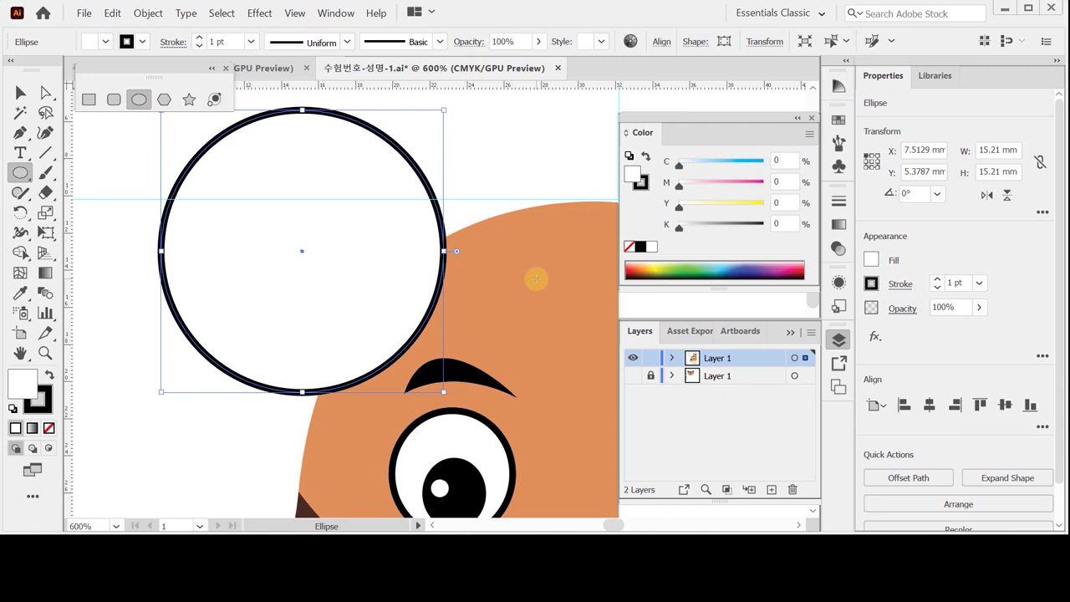
Sample the face's orange onto the ear circle and set its black (K) value to 10%.
{"action": "key", "text": "i"}
{"action": "left_click", "coordinate": [536, 278]}
{"action": "left_click", "coordinate": [789, 222]}
{"action": "type", "text": "10"}
{"action": "key", "text": "Return"}
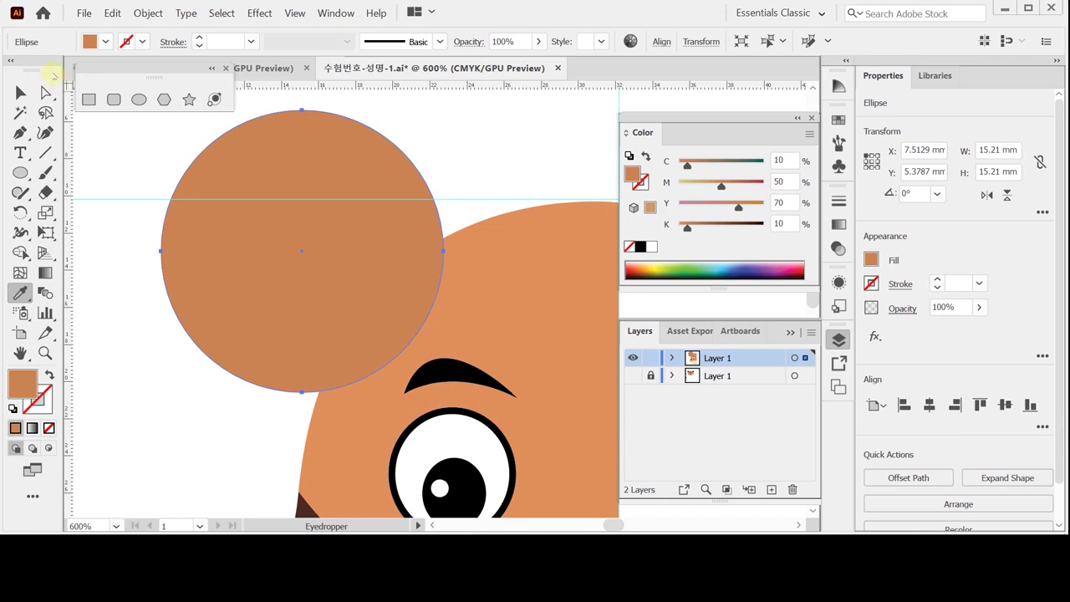
Select the ear circle's right and bottom anchor points and scale them uniformly to 90%.
{"action": "left_click", "coordinate": [46, 92]}
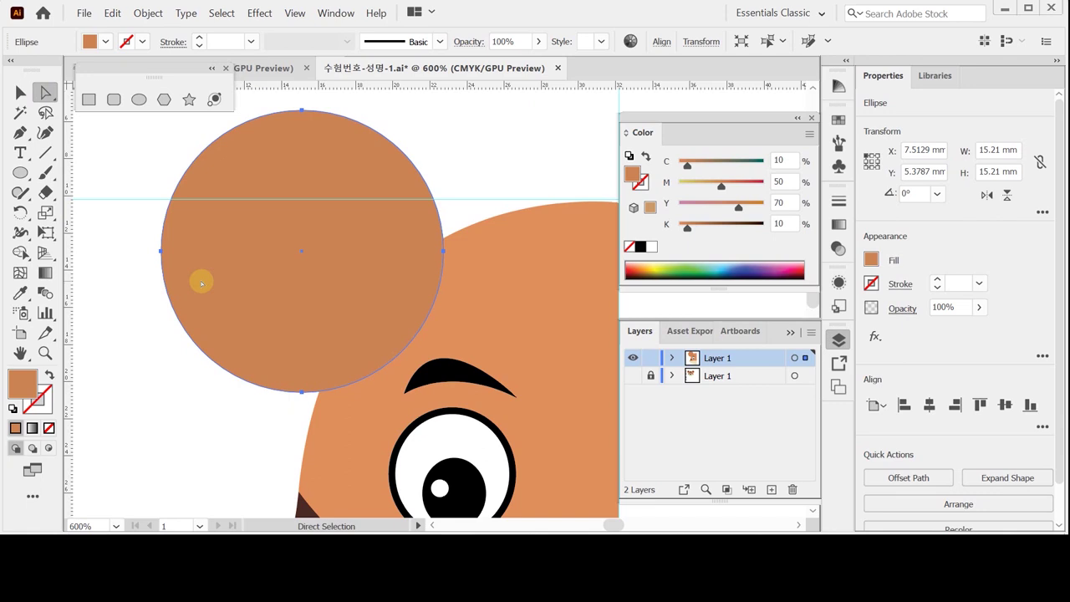
{"action": "left_click", "coordinate": [444, 251]}
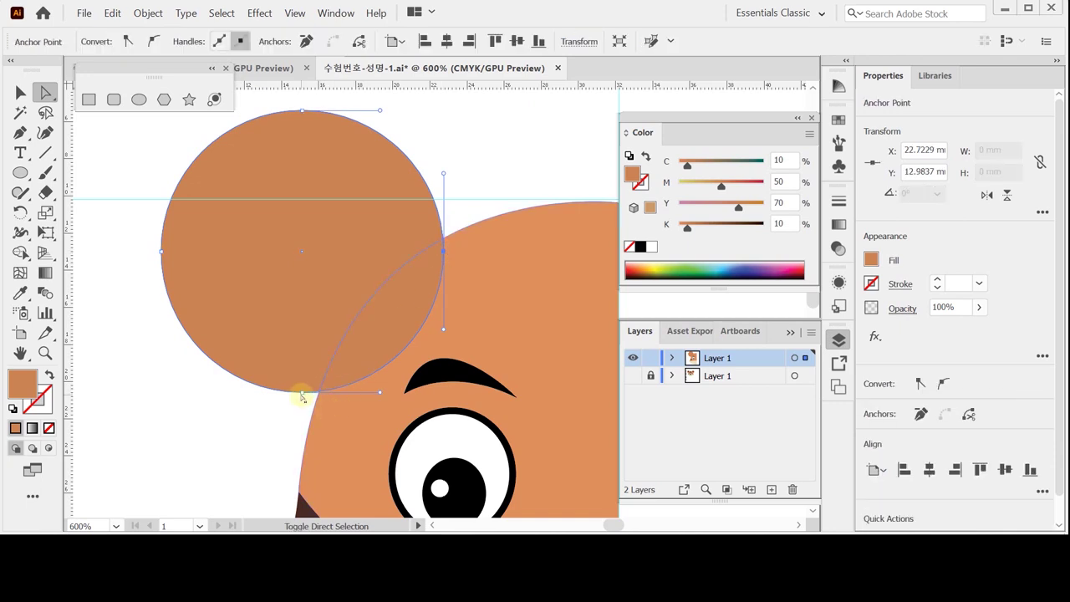
{"action": "left_click", "coordinate": [302, 392]}
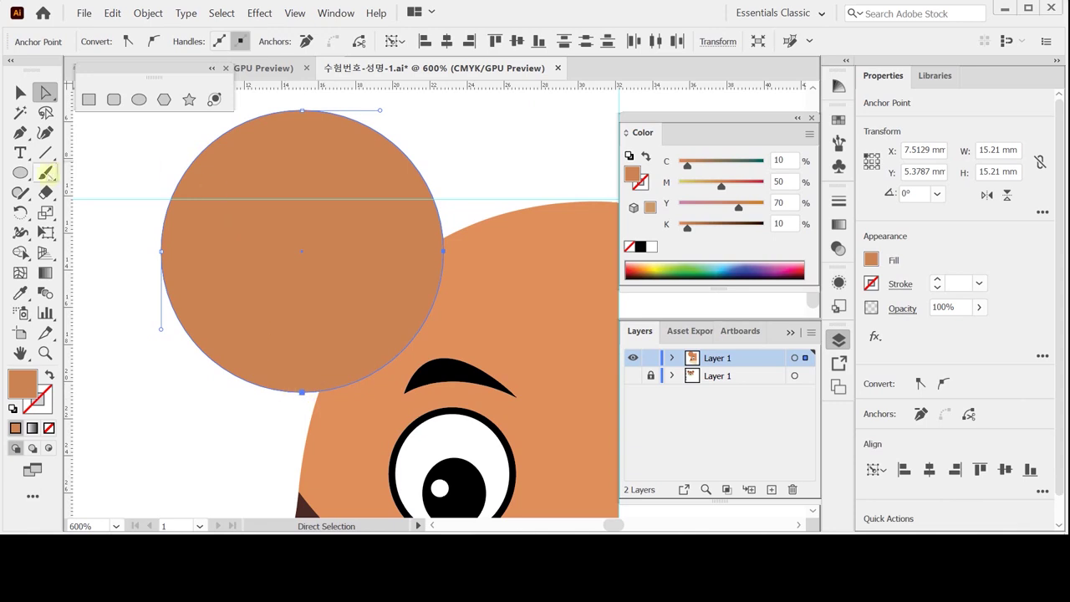
{"action": "left_click", "coordinate": [48, 212]}
{"action": "double_click", "coordinate": [48, 213]}
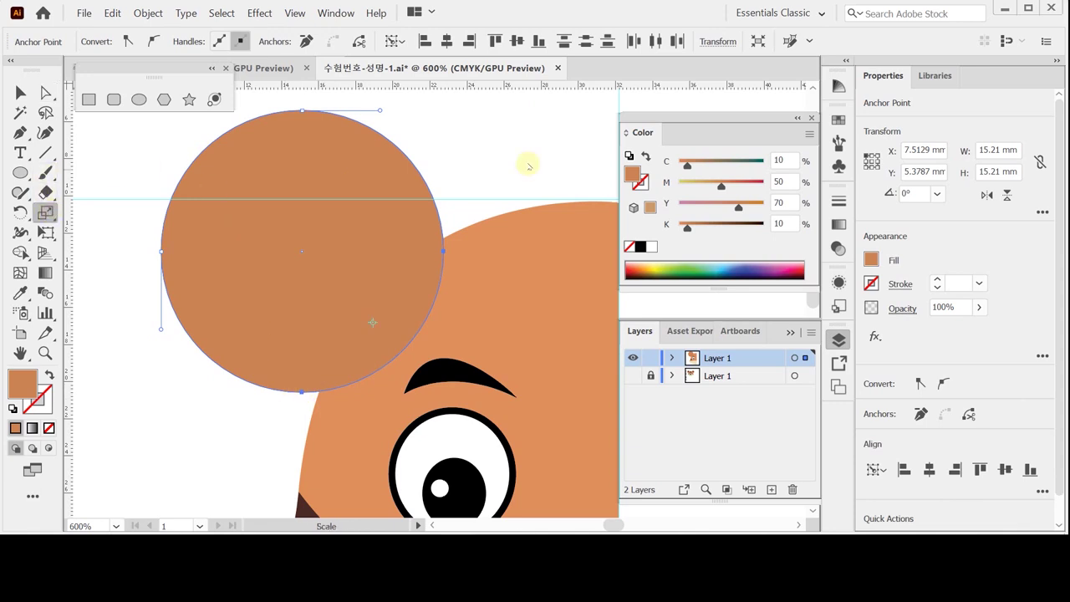
{"action": "left_click_drag", "start_coordinate": [597, 152], "coordinate": [553, 148]}
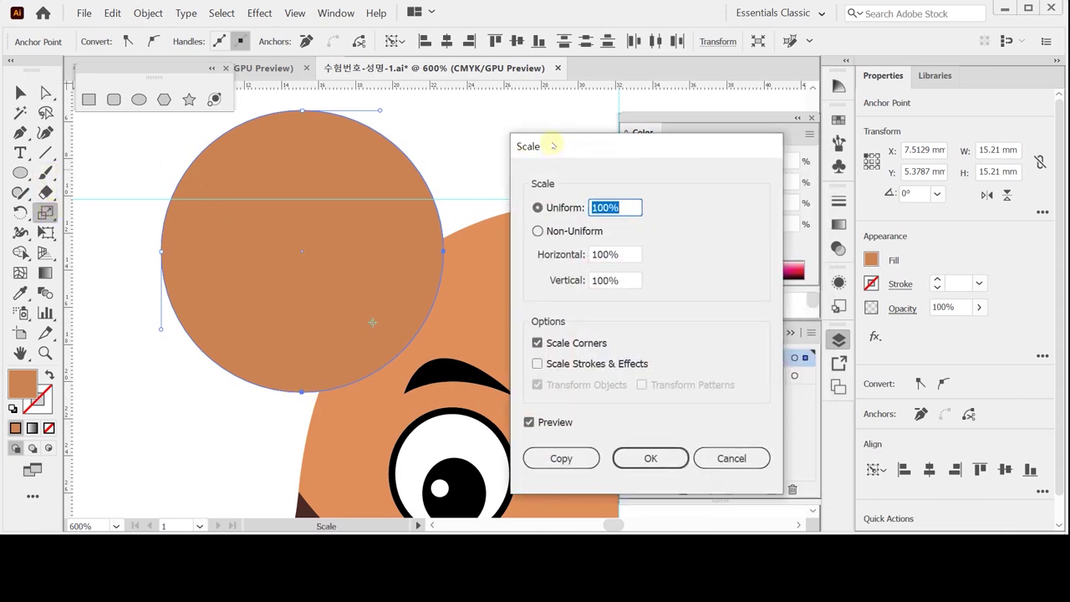
{"action": "type", "text": "90"}
{"action": "key", "text": "Return"}
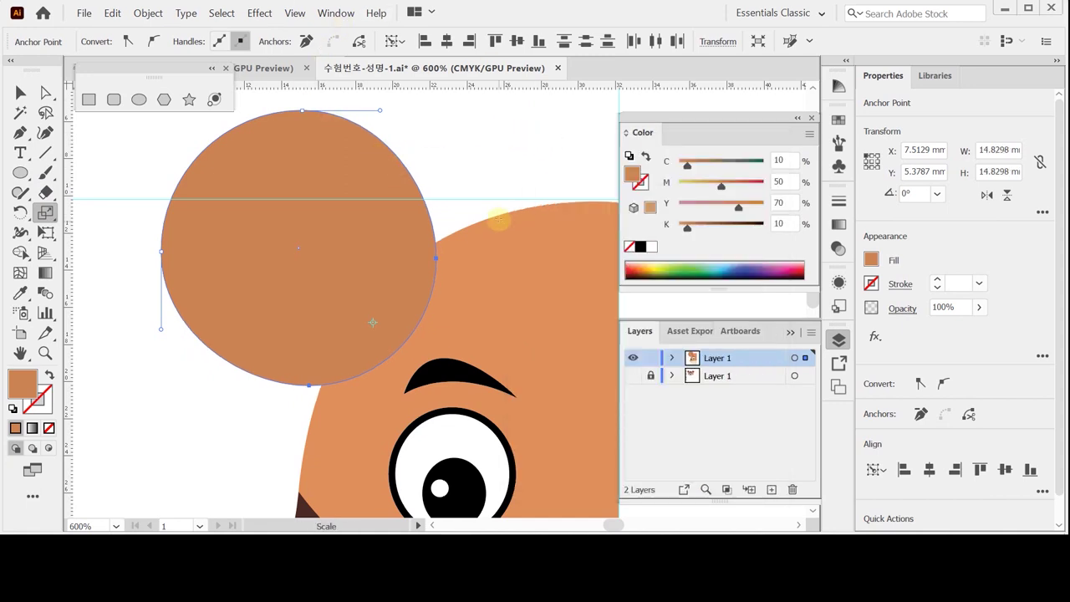
Create a smaller inner ear circle by offsetting the ear circle's path by -3 mm with Miter joins.
{"action": "left_click", "coordinate": [159, 12]}
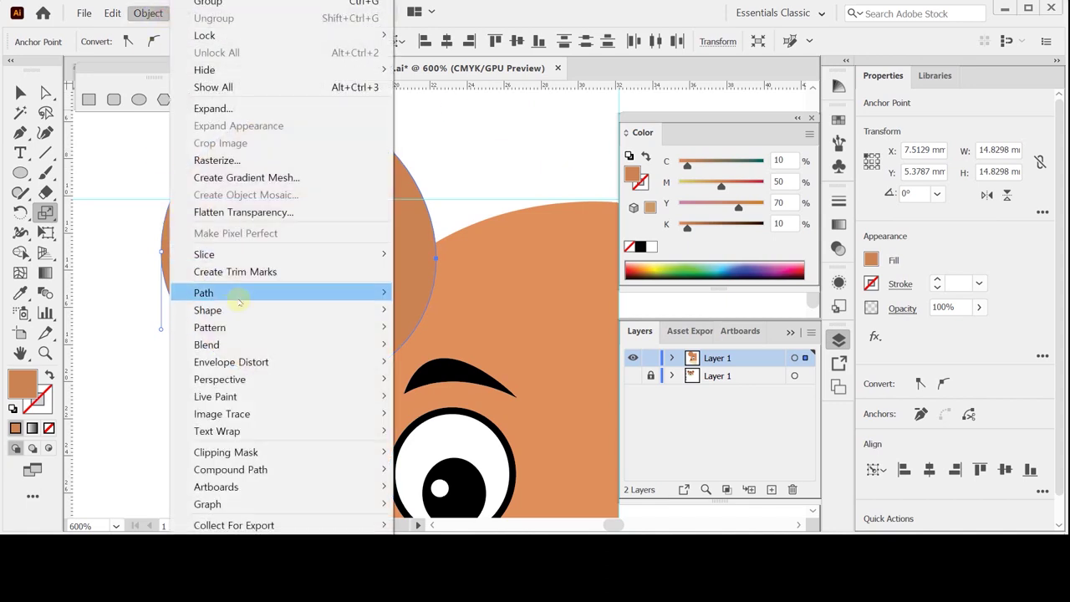
{"action": "mouse_move", "coordinate": [380, 302]}
{"action": "left_click", "coordinate": [458, 348]}
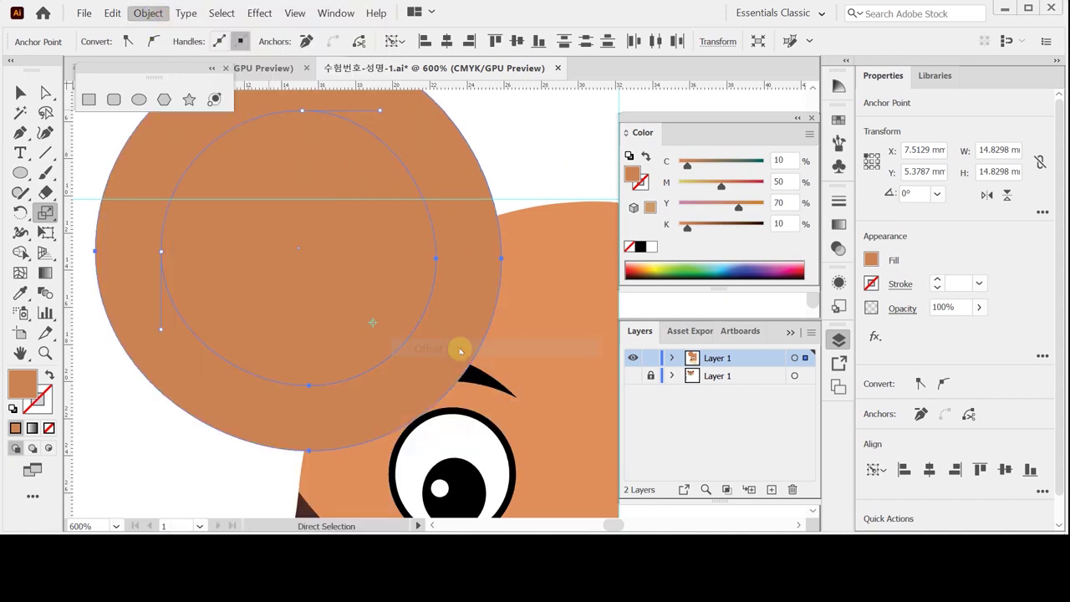
{"action": "left_click_drag", "start_coordinate": [549, 271], "coordinate": [553, 254]}
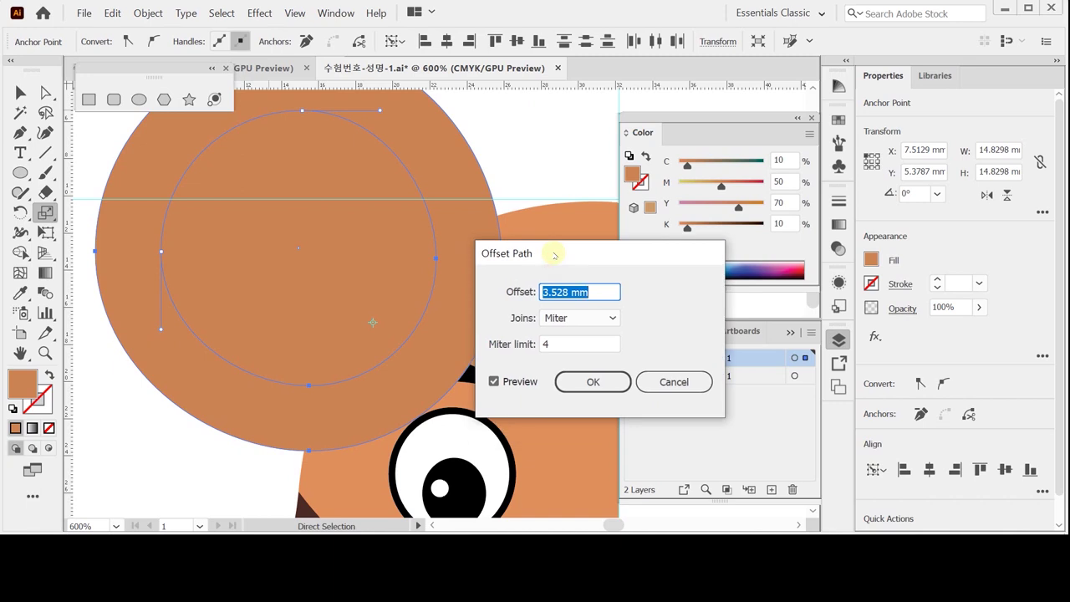
{"action": "type", "text": "-"}
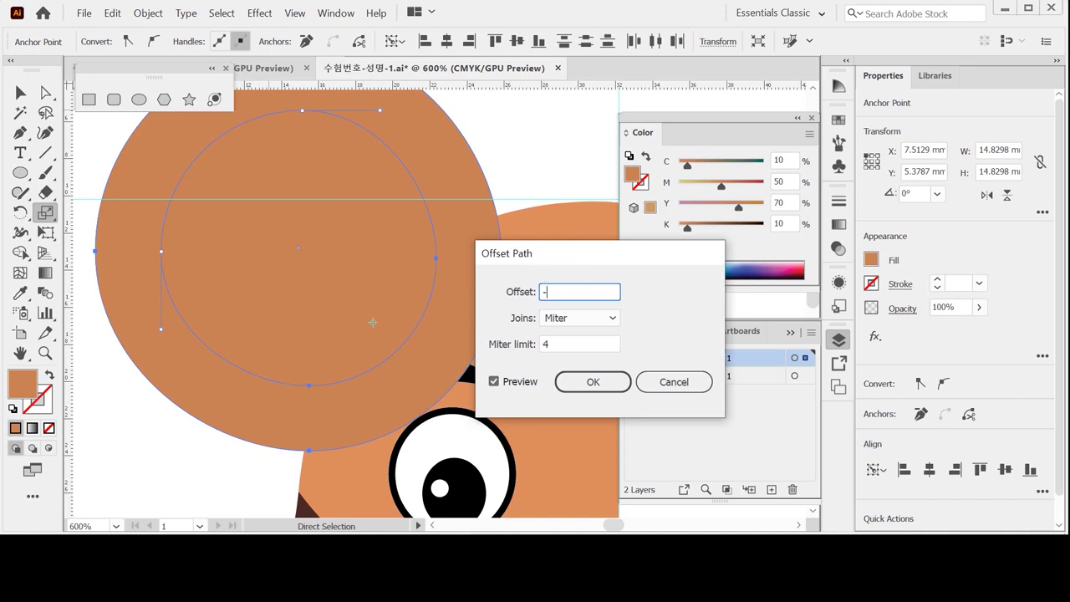
{"action": "type", "text": "3"}
{"action": "left_click_drag", "start_coordinate": [577, 266], "coordinate": [595, 239]}
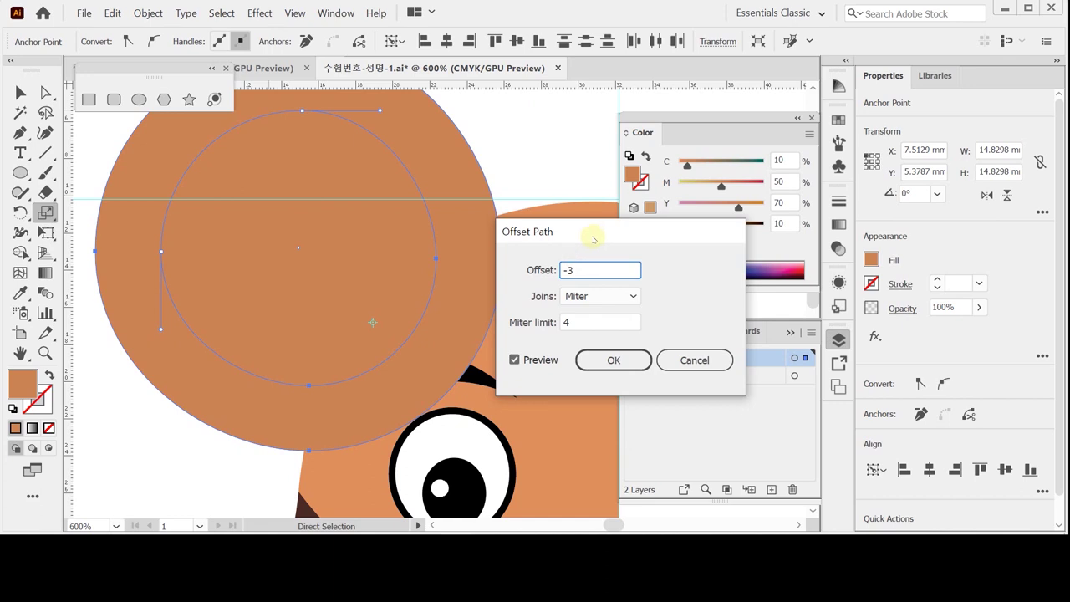
{"action": "key", "text": "Tab"}
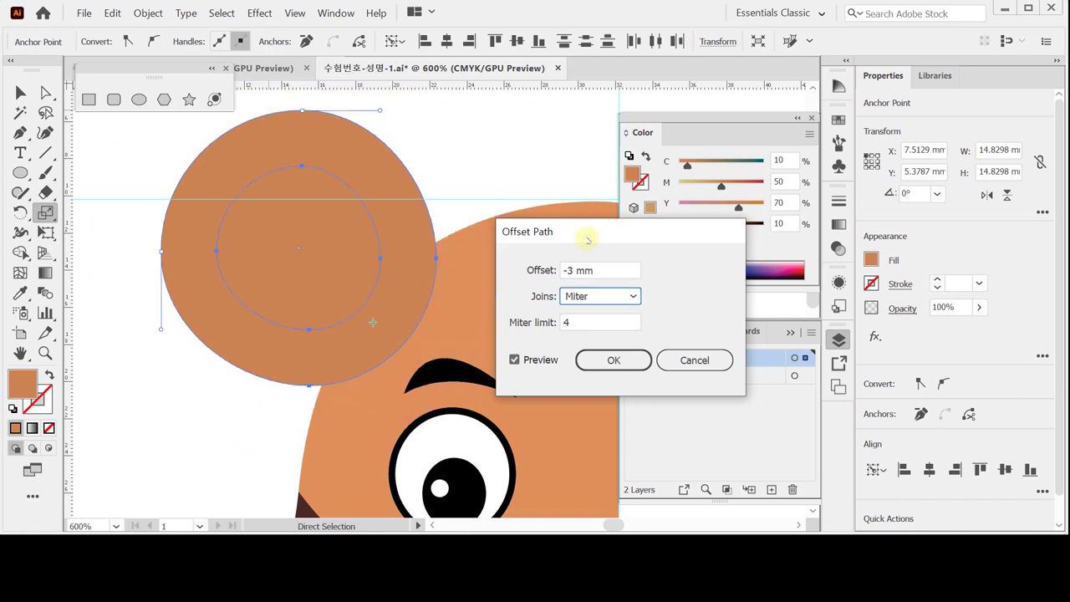
{"action": "left_click", "coordinate": [612, 361]}
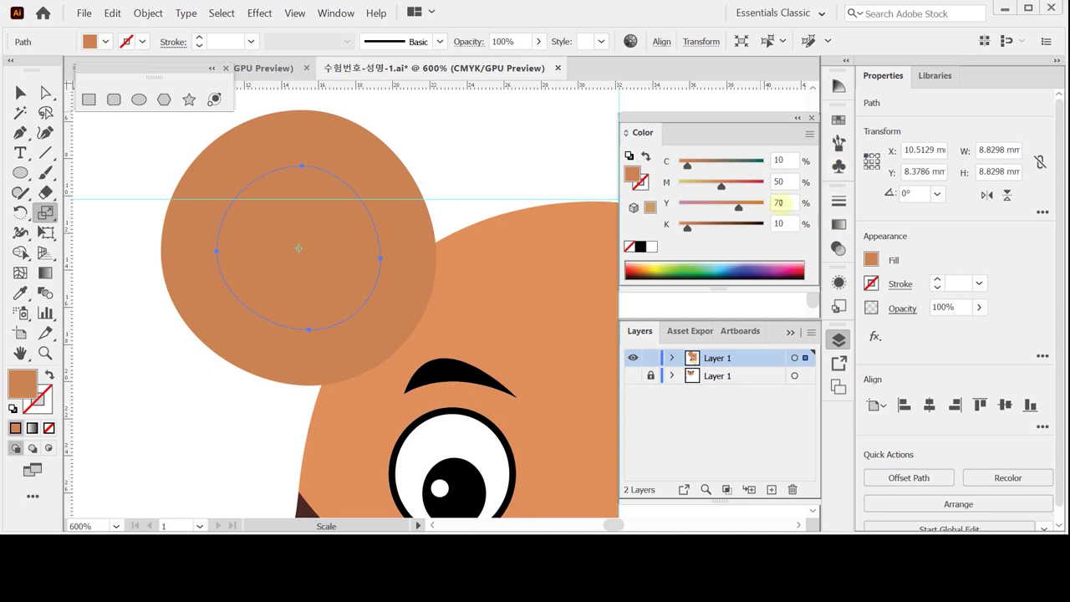
Fill the inner ear circle with dark brown, C 60, M 80, Y 80, K 50.
{"action": "left_click", "coordinate": [786, 160]}
{"action": "type", "text": "60"}
{"action": "key", "text": "Tab"}
{"action": "type", "text": "80"}
{"action": "key", "text": "Tab"}
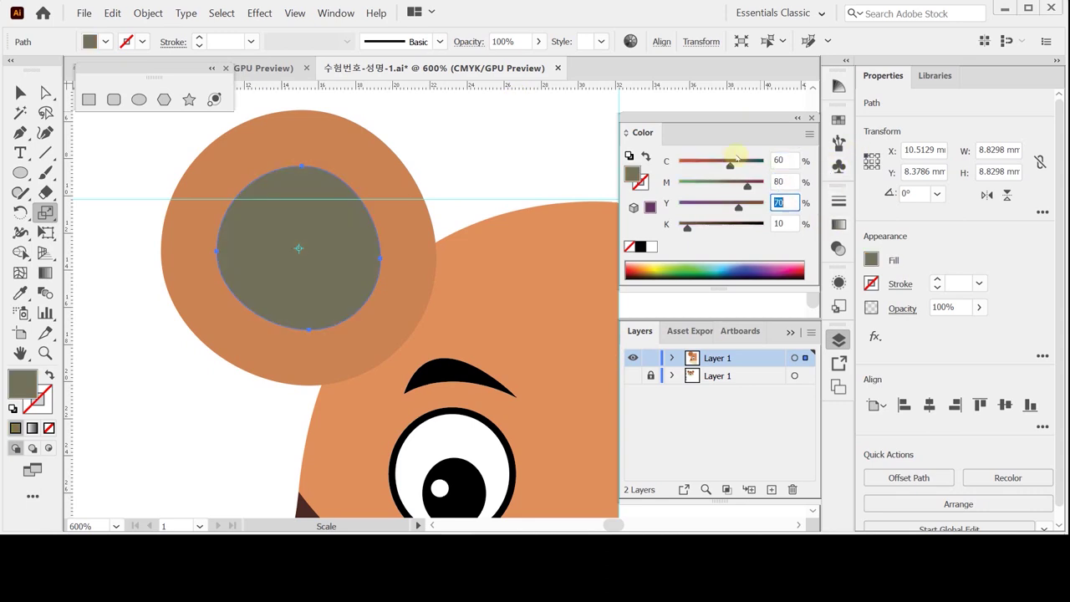
{"action": "type", "text": "80"}
{"action": "key", "text": "Tab"}
{"action": "type", "text": "50"}
{"action": "key", "text": "Tab"}
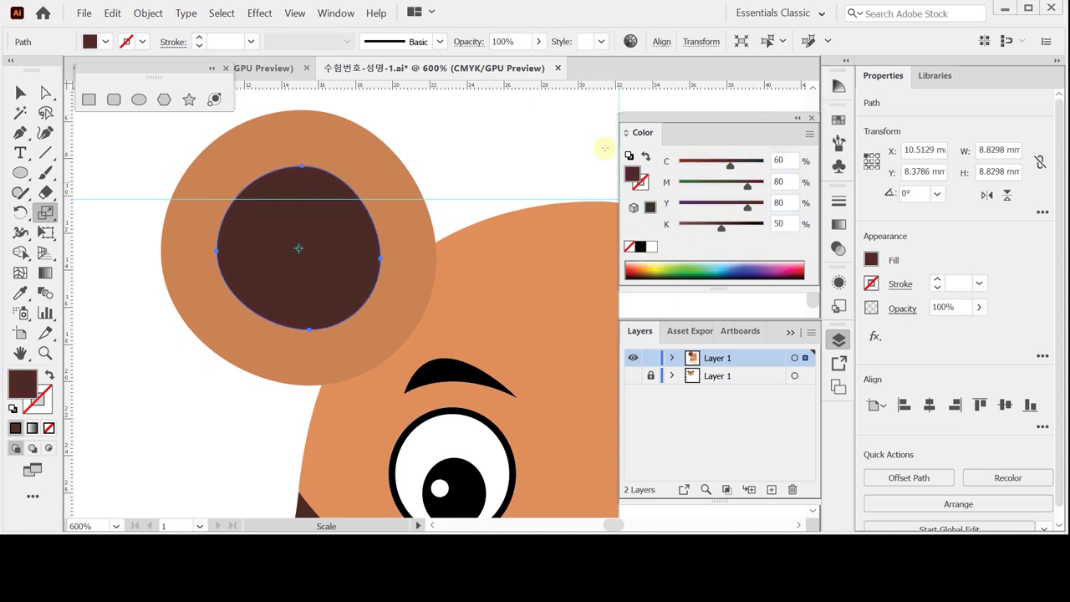
Give the inner ear circle an orange stroke of C 0, M 50, Y 80, K 0.
{"action": "left_click", "coordinate": [641, 183]}
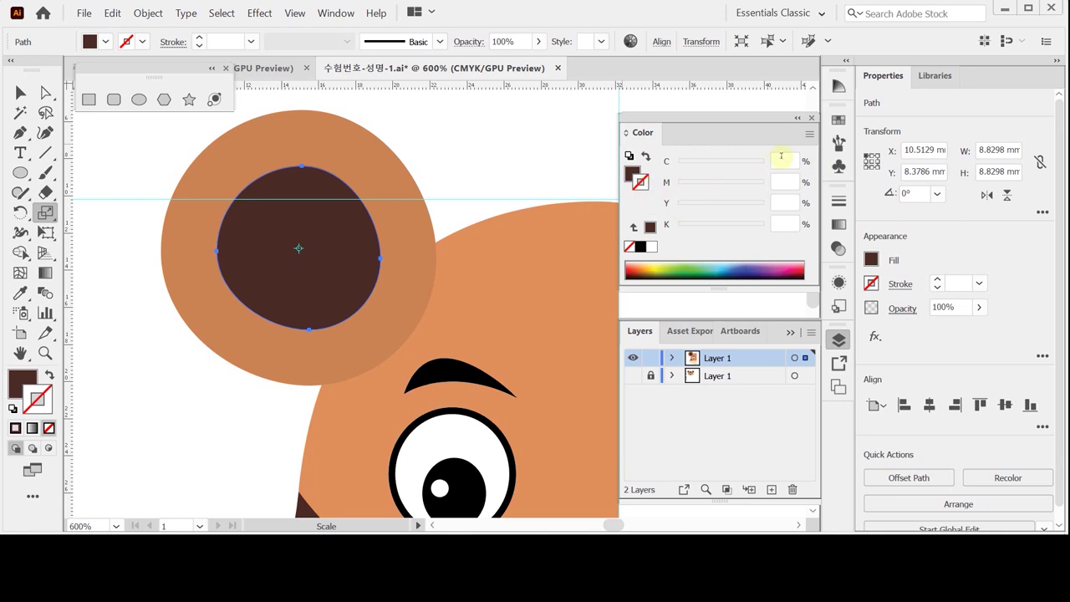
{"action": "left_click", "coordinate": [784, 181]}
{"action": "type", "text": "50"}
{"action": "key", "text": "Tab"}
{"action": "key", "text": "shift+Tab"}
{"action": "key", "text": "shift+Tab"}
{"action": "type", "text": "0"}
{"action": "key", "text": "Tab"}
{"action": "key", "text": "Tab"}
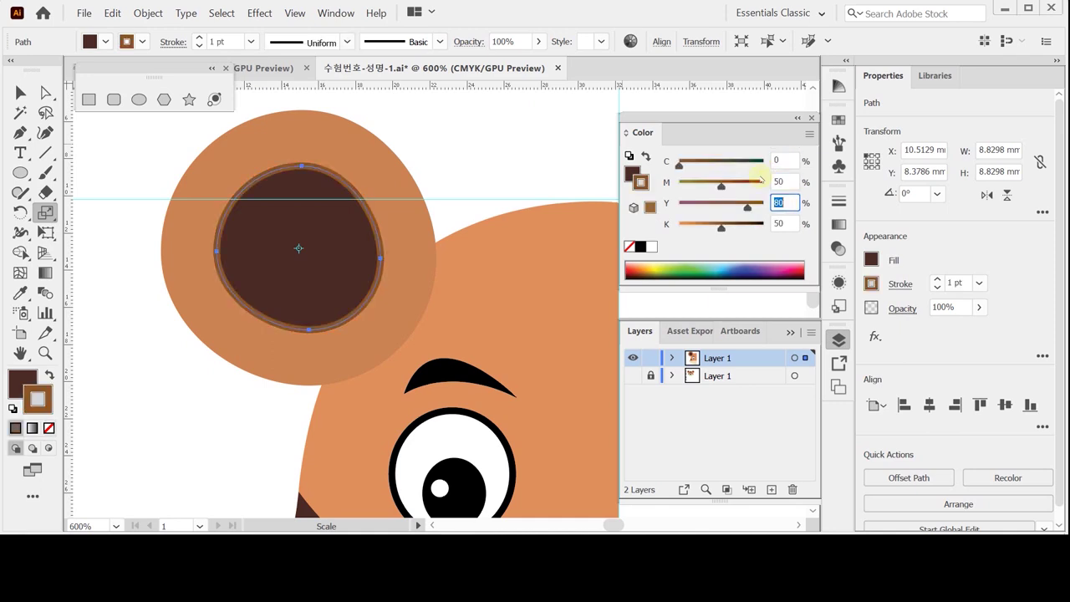
{"action": "key", "text": "Tab"}
{"action": "type", "text": "0"}
{"action": "key", "text": "Tab"}
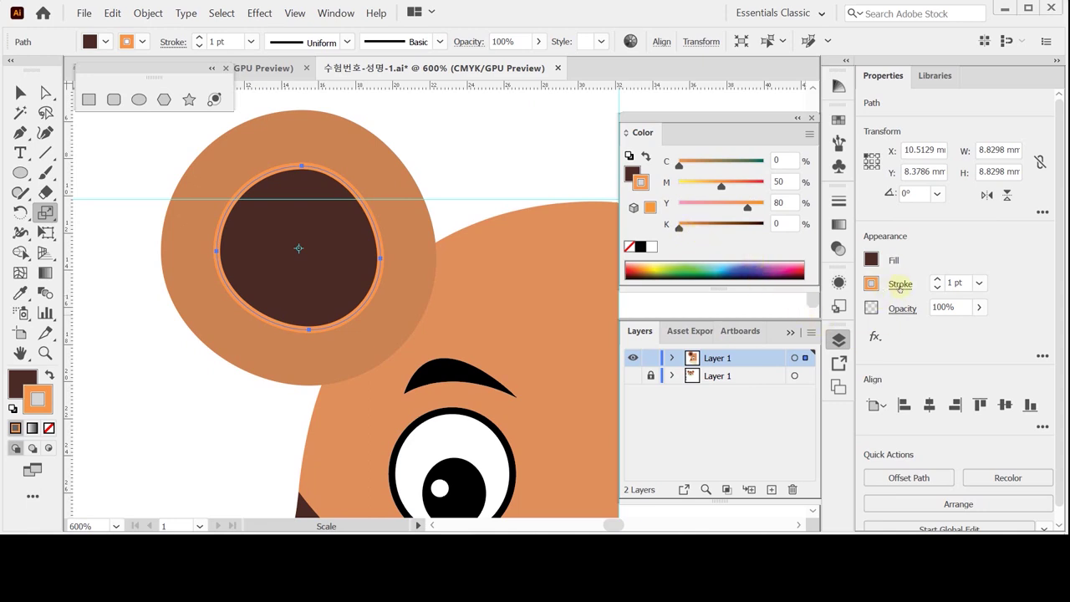
Make the inner ear circle's stroke a dashed line with 3 pt dashes.
{"action": "left_click", "coordinate": [838, 339]}
{"action": "left_click", "coordinate": [901, 285]}
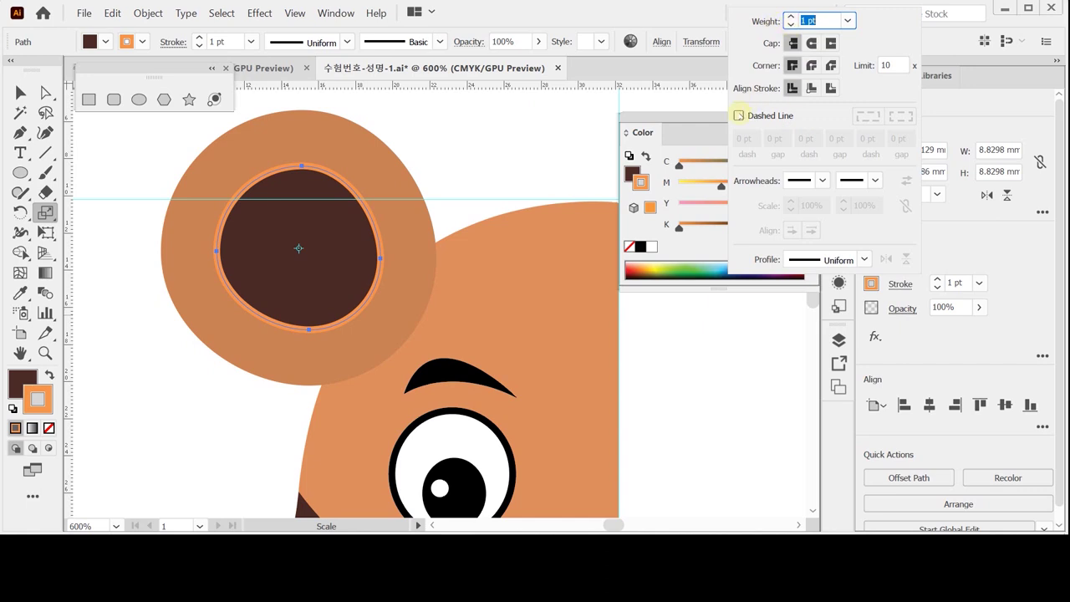
{"action": "left_click", "coordinate": [739, 115]}
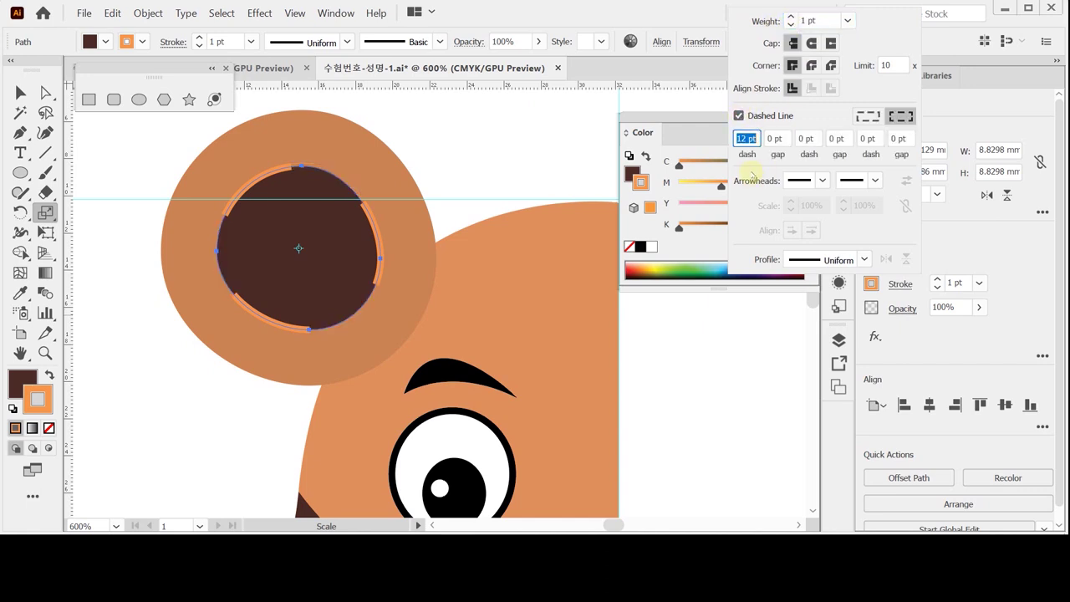
{"action": "type", "text": "3"}
{"action": "key", "text": "Tab"}
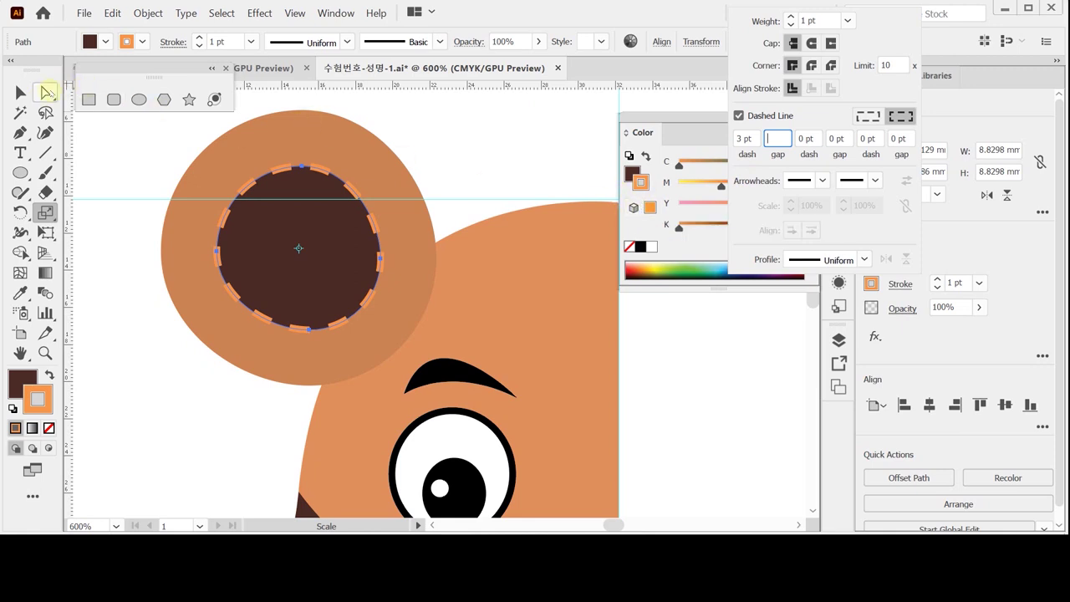
Delete the lower-right curve segment of the inner ear circle, leaving the path open on that side.
{"action": "left_click", "coordinate": [39, 99]}
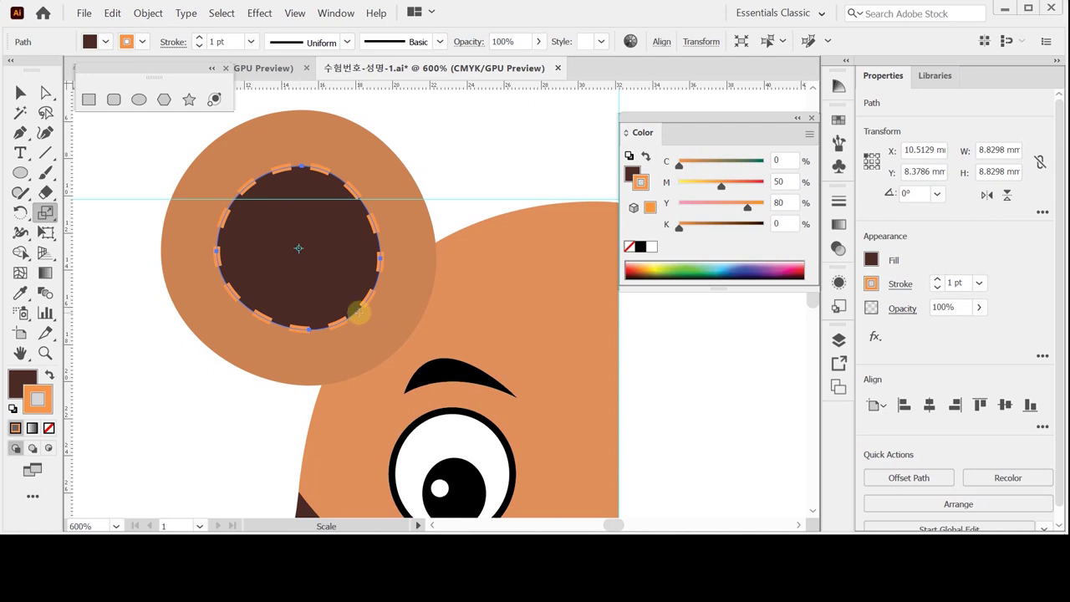
{"action": "left_click", "coordinate": [46, 92]}
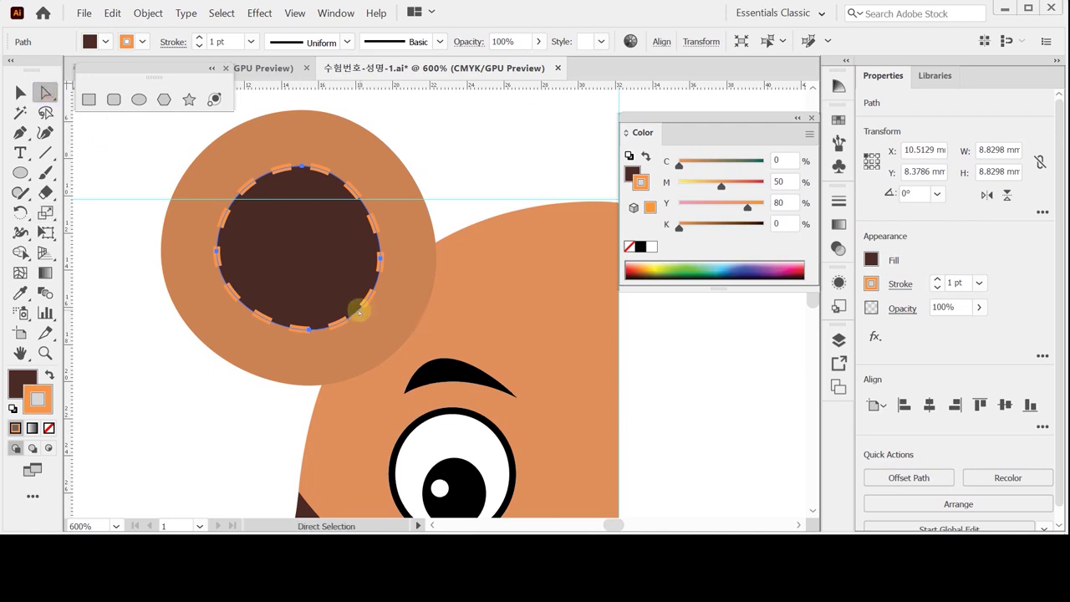
{"action": "left_click", "coordinate": [468, 182]}
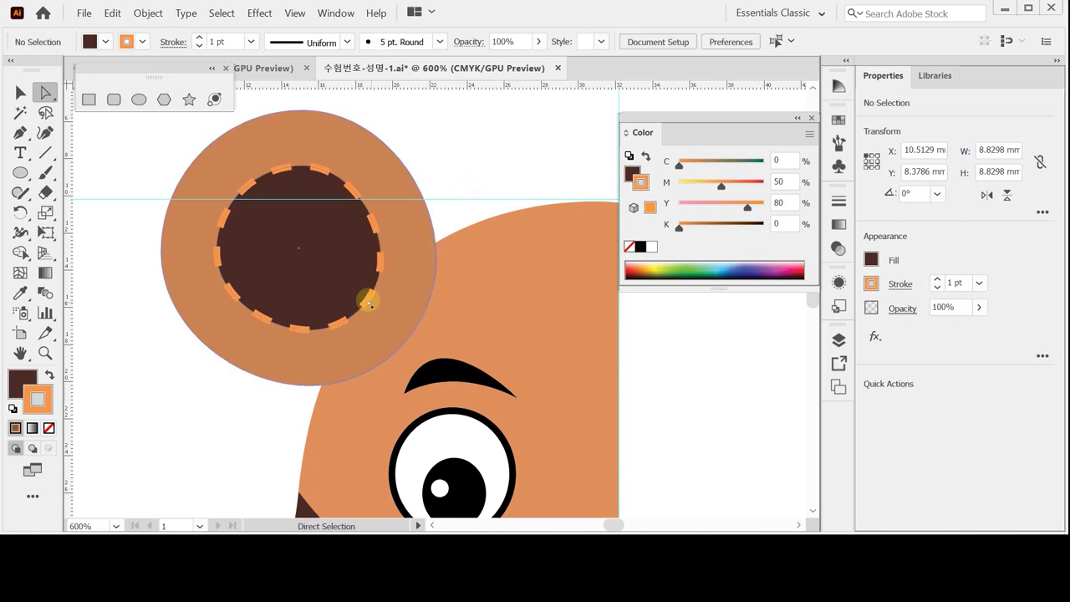
{"action": "left_click", "coordinate": [366, 299]}
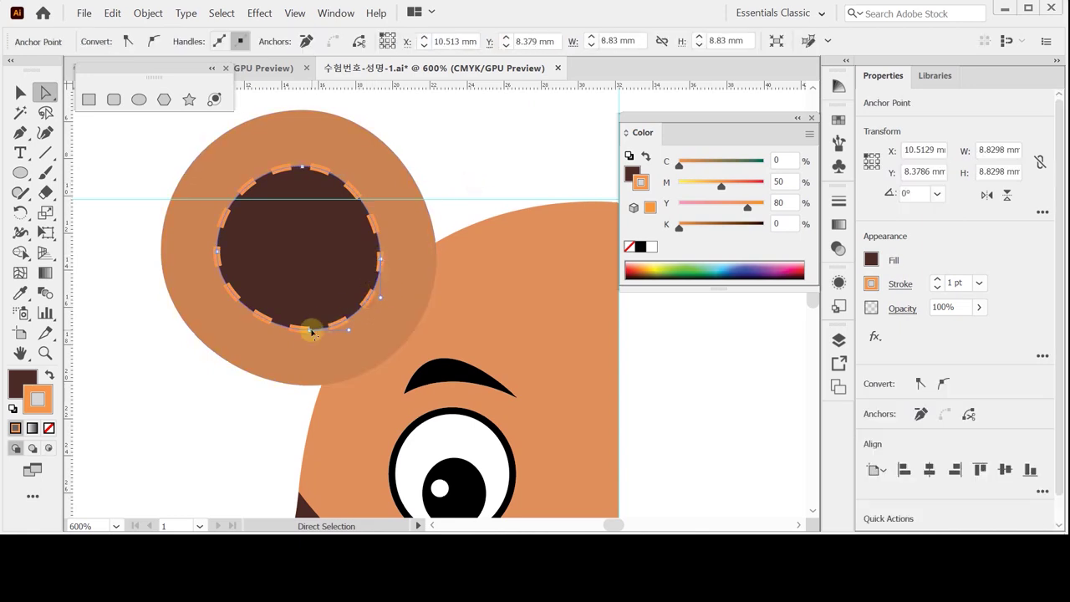
{"action": "left_click", "coordinate": [471, 179]}
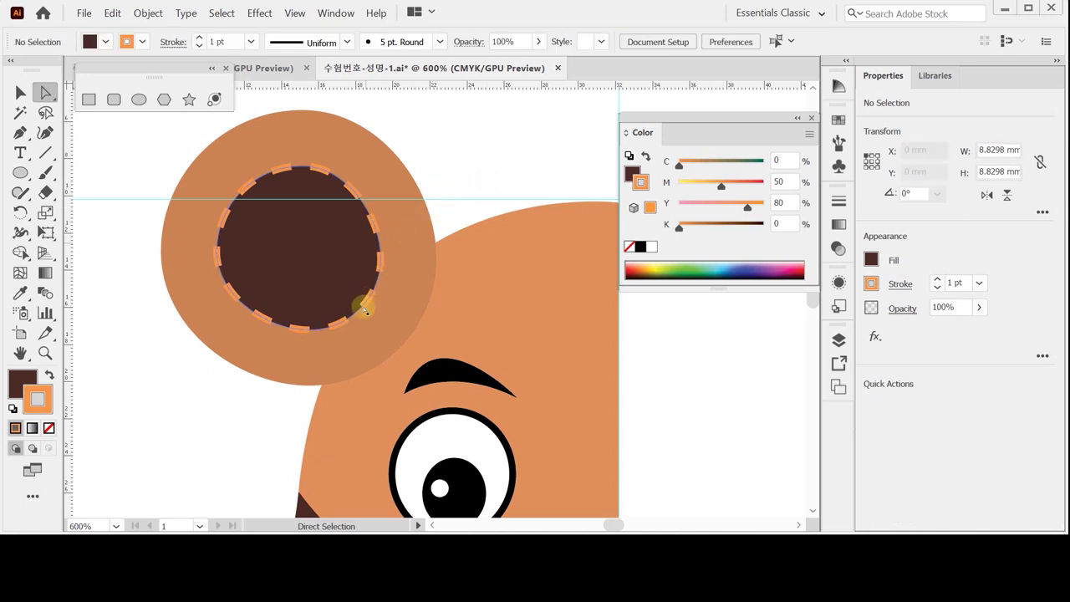
{"action": "left_click", "coordinate": [361, 310]}
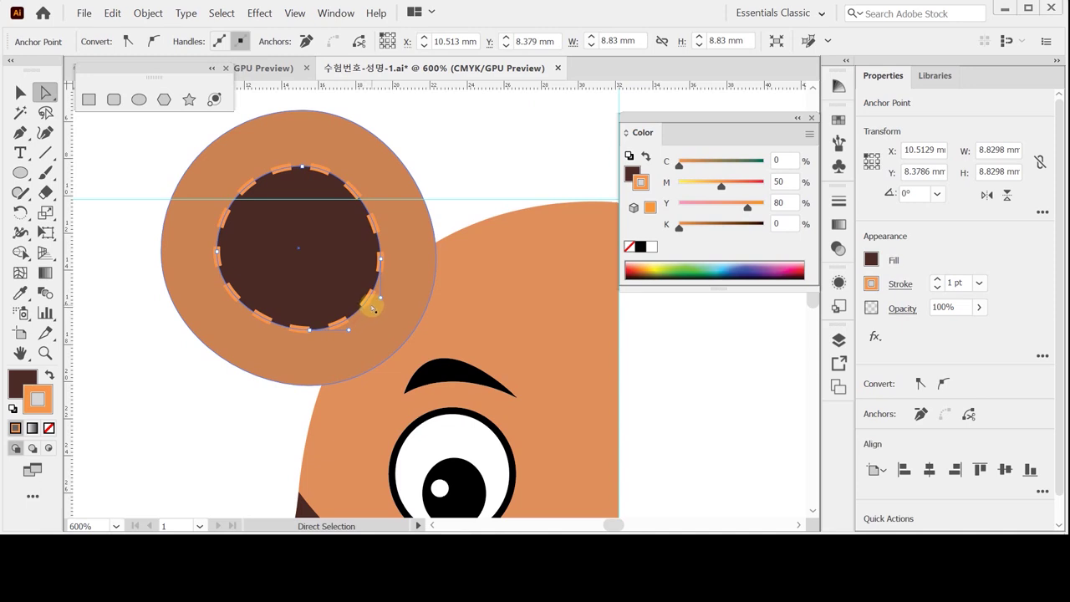
{"action": "key", "text": "Delete"}
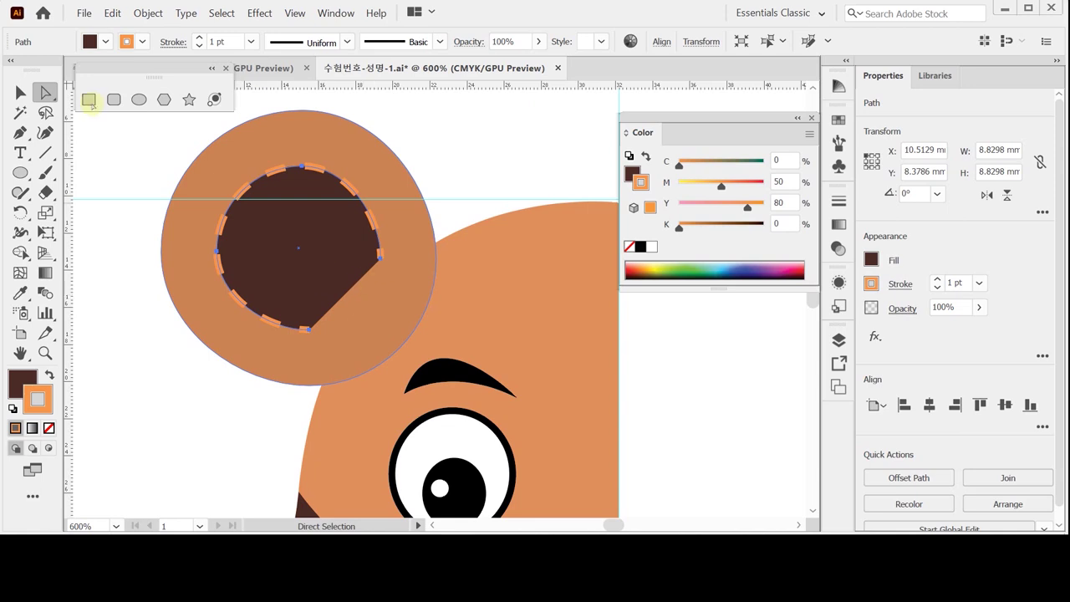
Select both ear shapes and send them to the back, behind the tiger's face.
{"action": "left_click", "coordinate": [20, 92]}
{"action": "left_click_drag", "start_coordinate": [84, 132], "coordinate": [258, 231]}
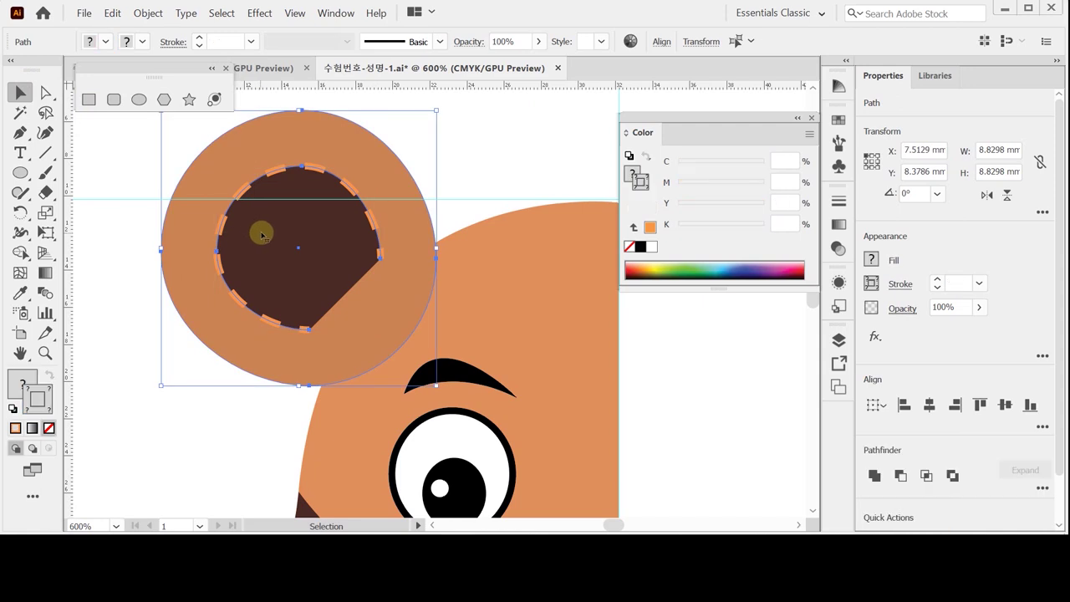
{"action": "right_click", "coordinate": [258, 231]}
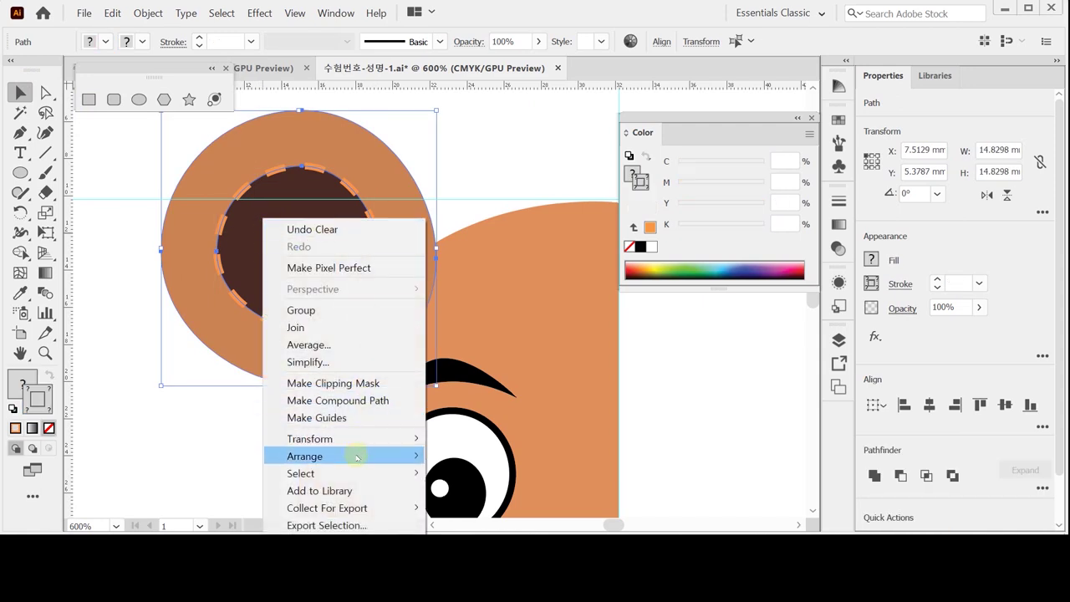
{"action": "mouse_move", "coordinate": [358, 455]}
{"action": "left_click", "coordinate": [468, 436]}
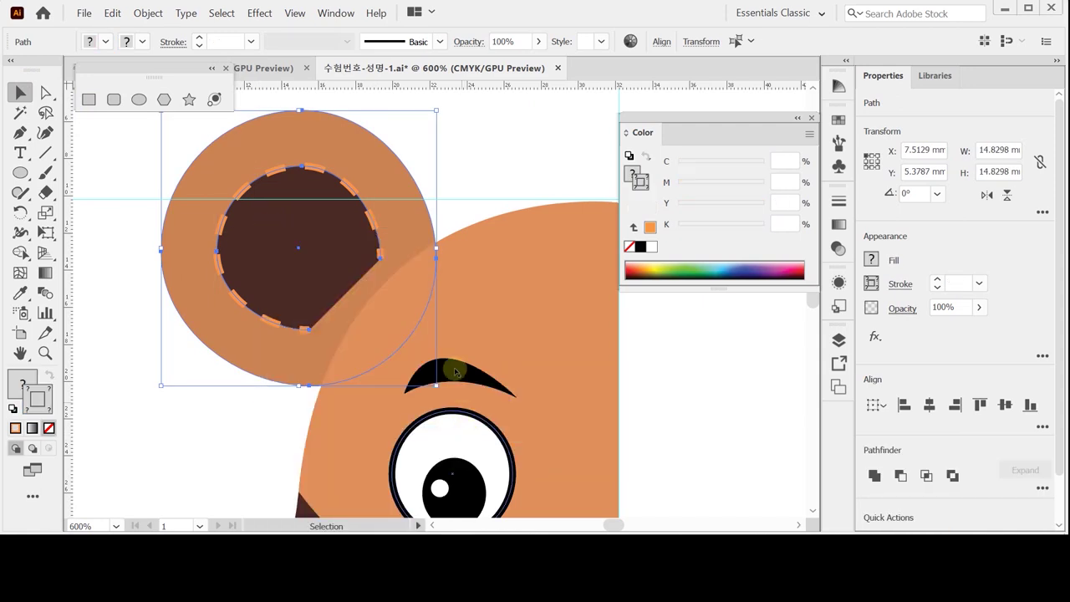
{"action": "left_click", "coordinate": [488, 185]}
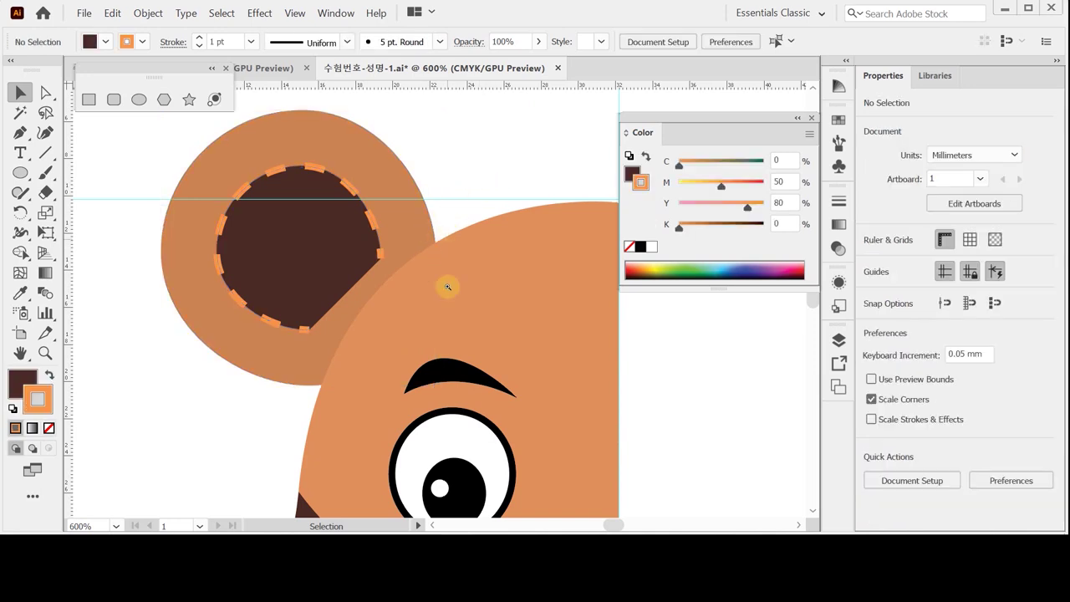
Select all the artwork of the tiger's left half and save the document.
{"action": "left_click", "coordinate": [511, 382], "text": "ctrl+alt"}
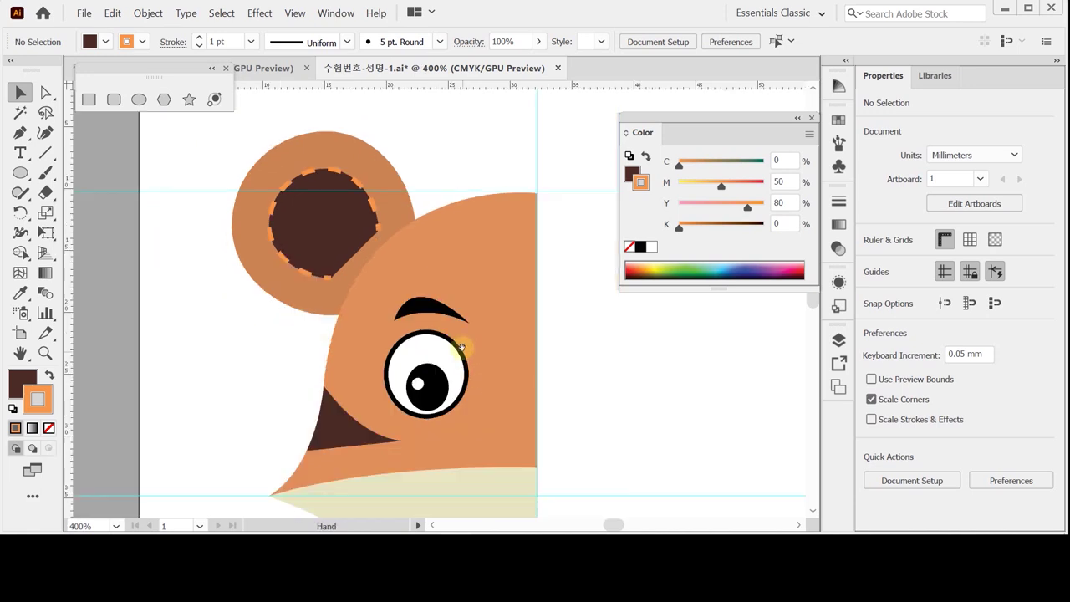
{"action": "left_click", "coordinate": [447, 330], "text": "ctrl+alt"}
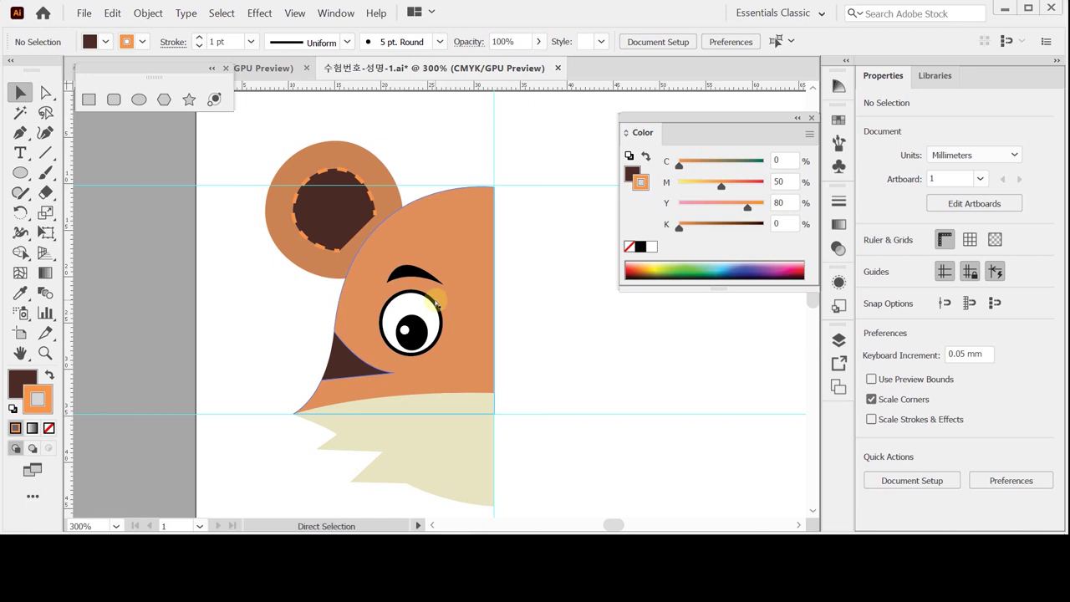
{"action": "key", "text": "ctrl+a"}
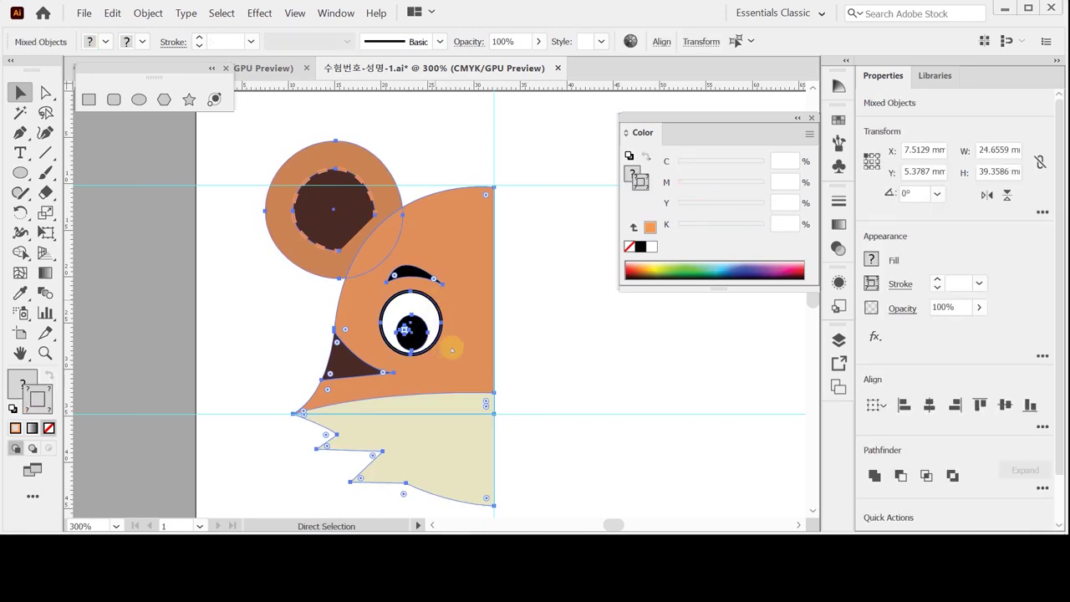
{"action": "key", "text": "ctrl+s"}
Reflect a copy of the selected left half across the vertical center guide to complete the tiger's head.
{"action": "left_click_drag", "start_coordinate": [435, 336], "coordinate": [400, 313]}
{"action": "left_click", "coordinate": [46, 212]}
{"action": "left_click", "coordinate": [20, 210]}
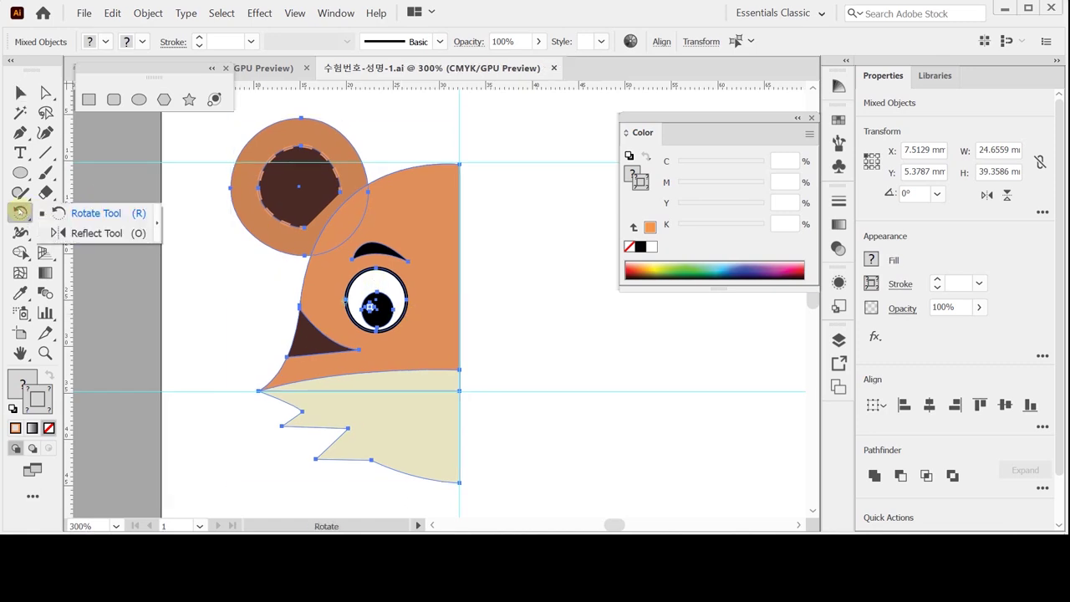
{"action": "left_click_drag", "start_coordinate": [20, 211], "coordinate": [90, 134]}
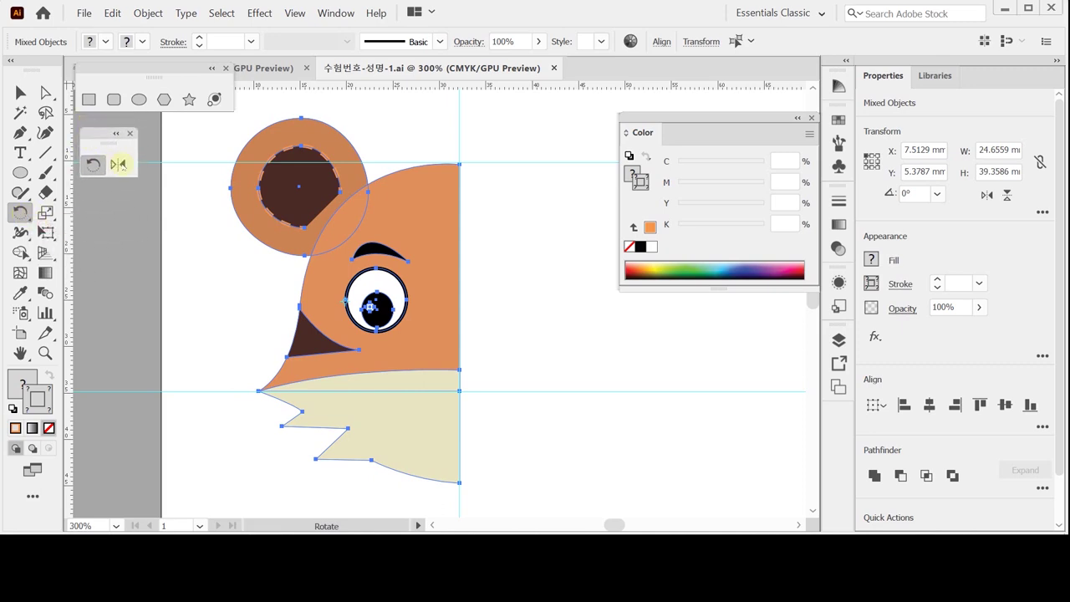
{"action": "left_click", "coordinate": [117, 164]}
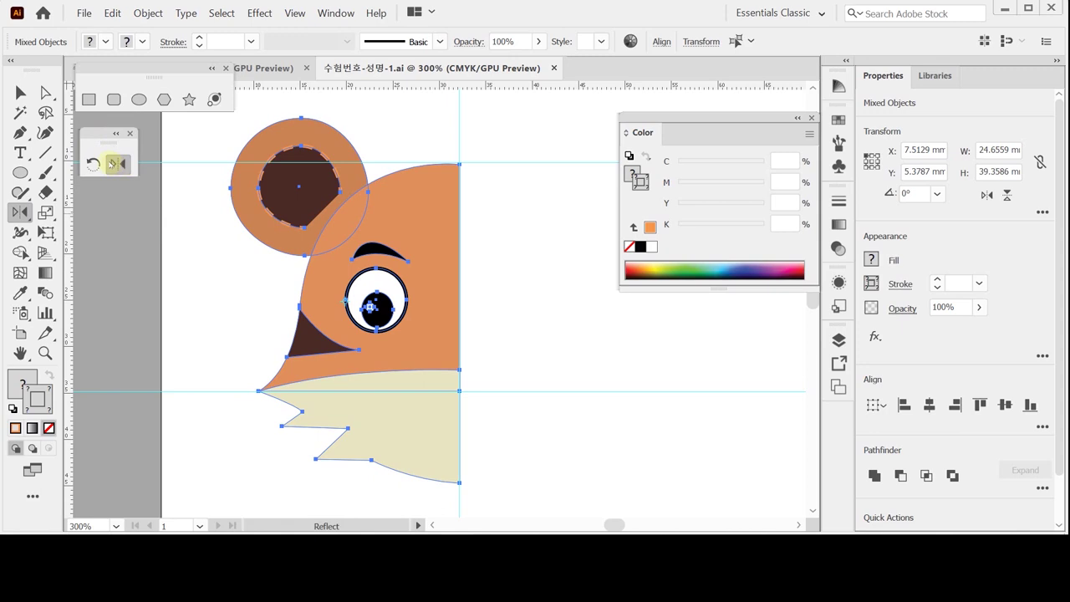
{"action": "left_click", "coordinate": [459, 145], "text": "alt"}
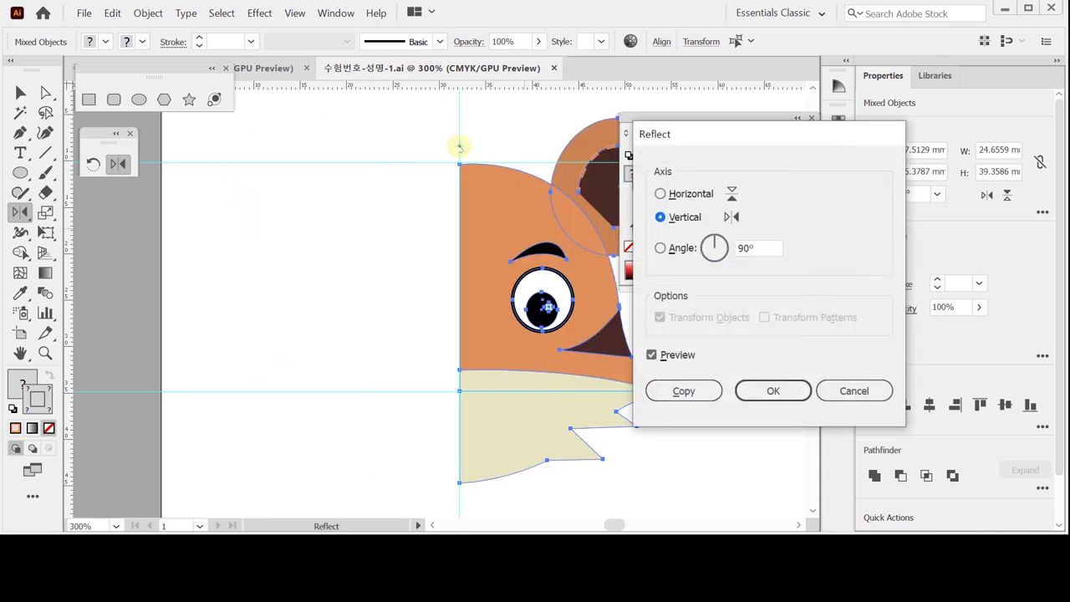
{"action": "left_click_drag", "start_coordinate": [669, 134], "coordinate": [600, 129]}
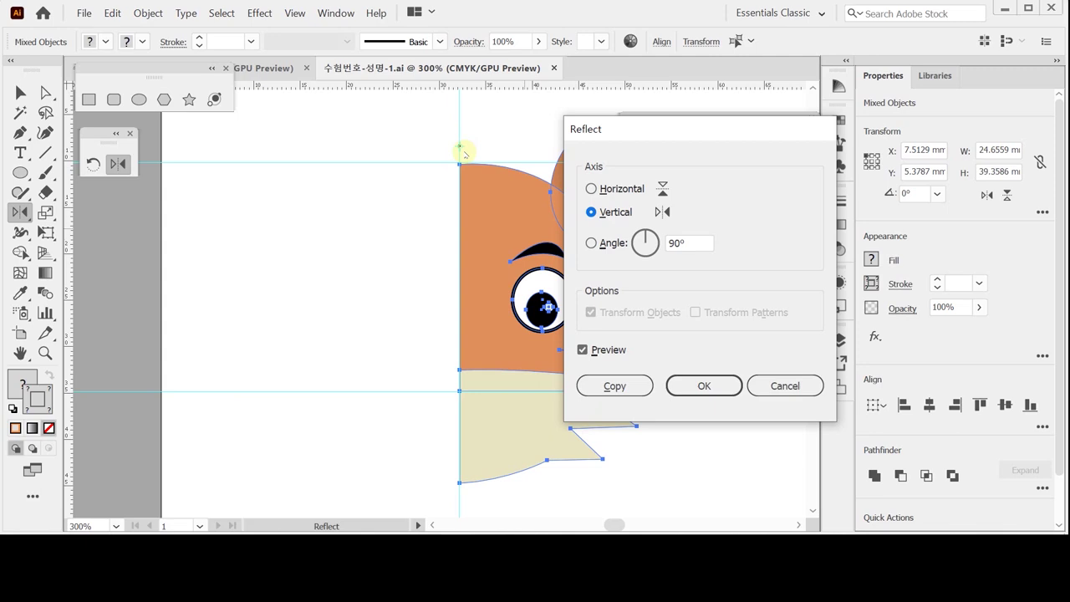
{"action": "left_click_drag", "start_coordinate": [622, 139], "coordinate": [599, 137]}
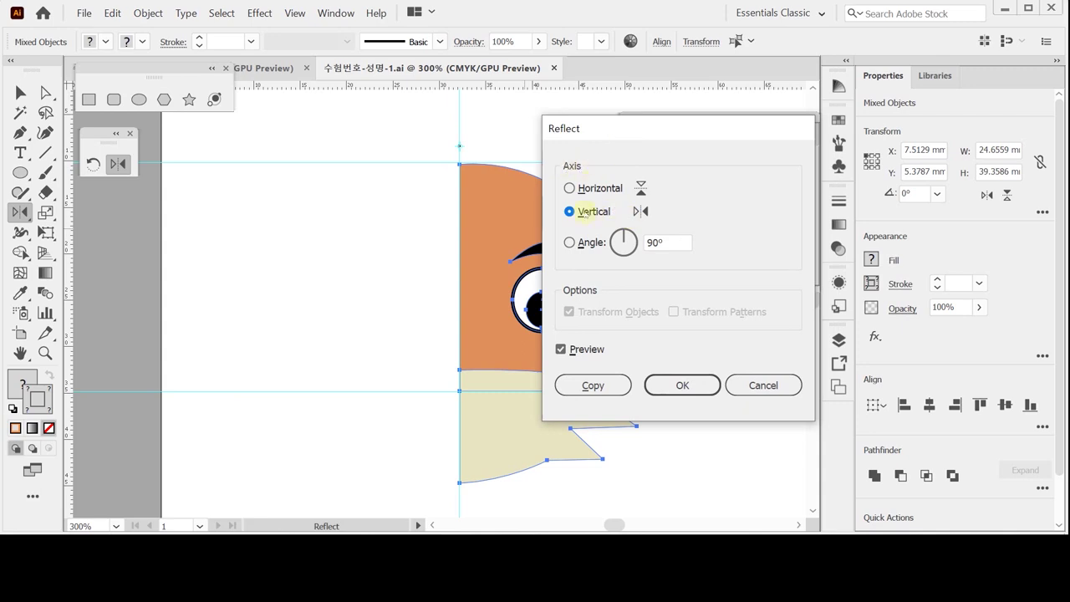
{"action": "left_click", "coordinate": [593, 383]}
{"action": "left_click", "coordinate": [592, 383]}
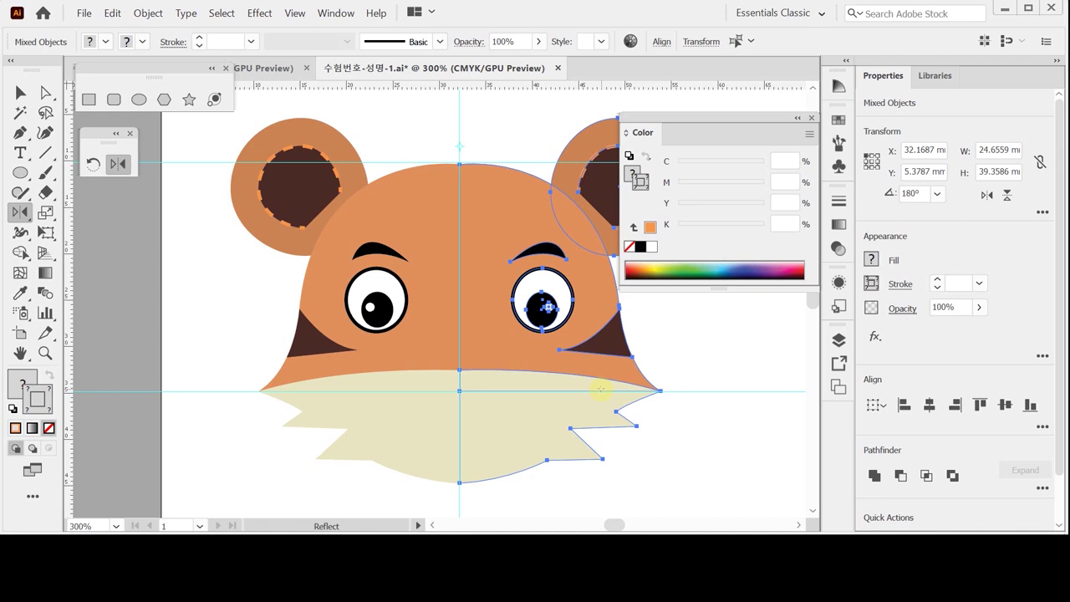
Switch the artwork to outline view and deselect the mirrored half.
{"action": "key", "text": "ctrl"}
{"action": "key", "text": "ctrl+y"}
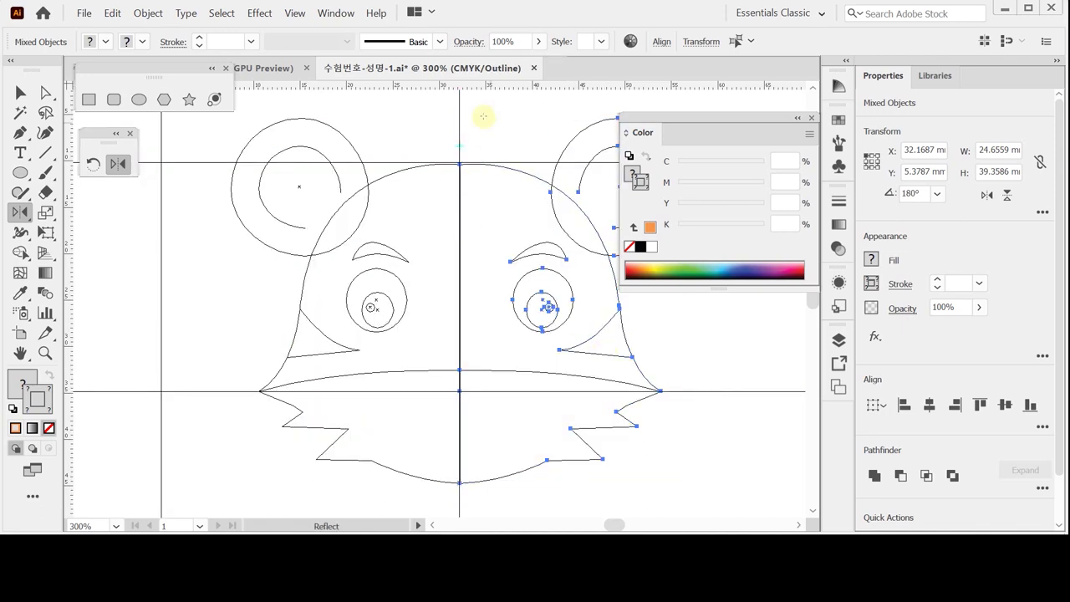
{"action": "left_click", "coordinate": [294, 12]}
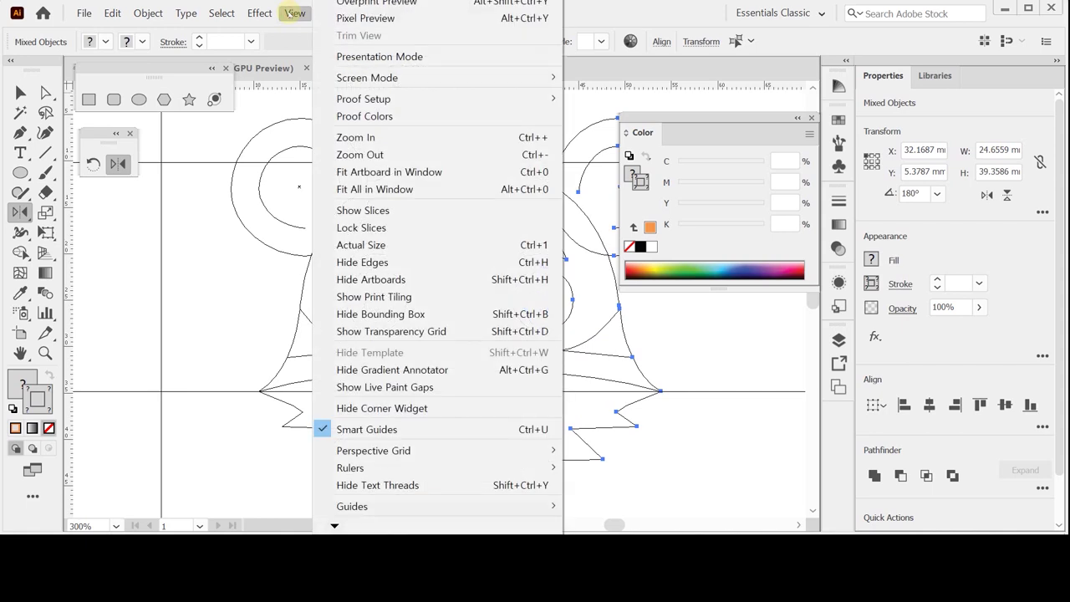
{"action": "left_click", "coordinate": [294, 13]}
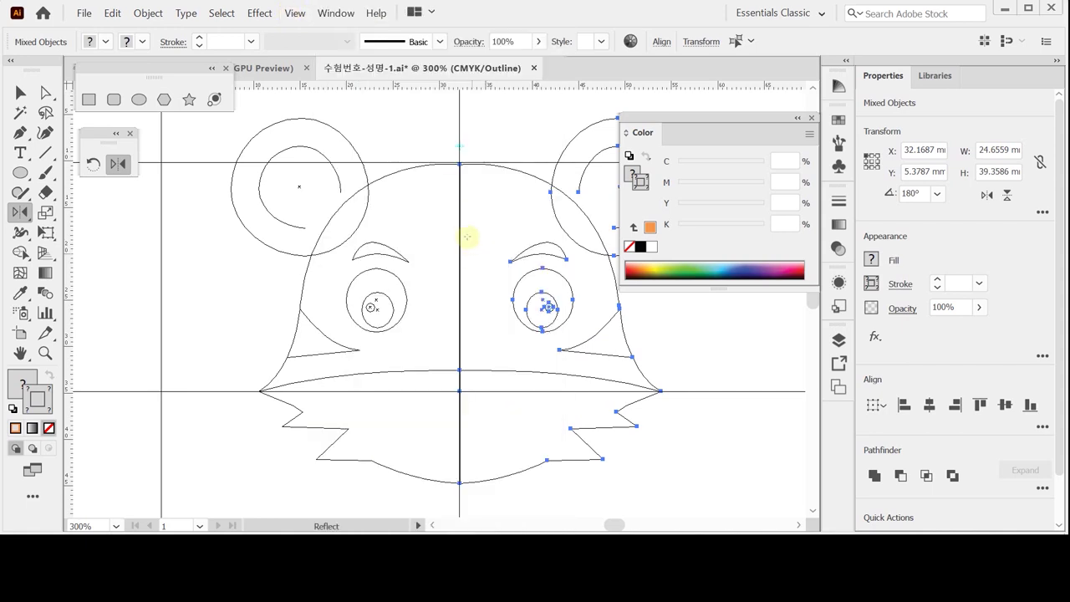
{"action": "left_click", "coordinate": [20, 92]}
{"action": "left_click", "coordinate": [489, 238]}
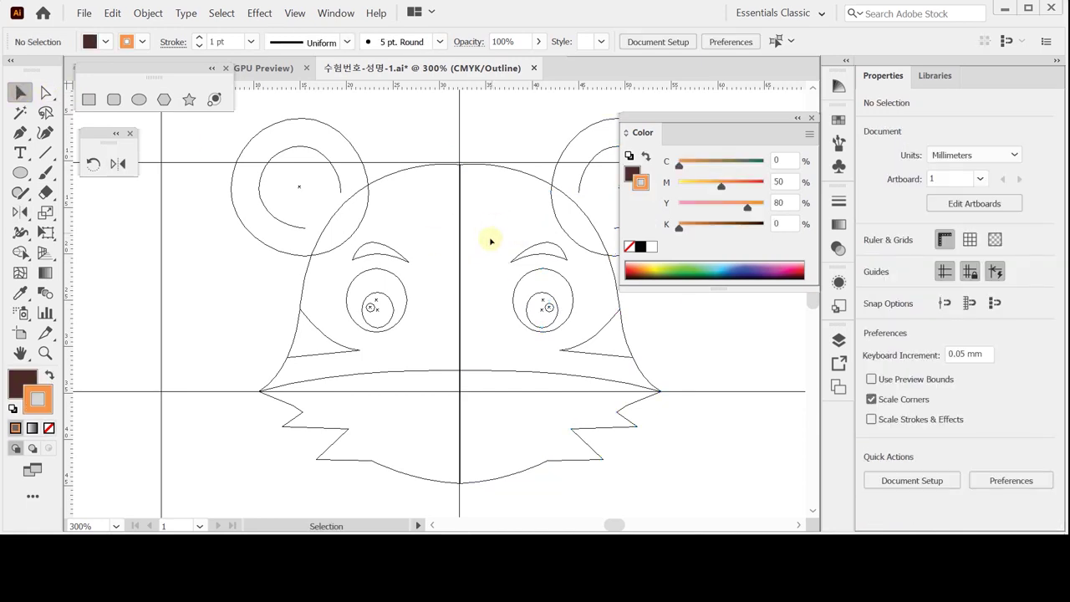
Select the mirrored eyebrow and eye shapes and move them horizontally about 1.7 mm toward the center guide.
{"action": "left_click_drag", "start_coordinate": [498, 237], "coordinate": [550, 340]}
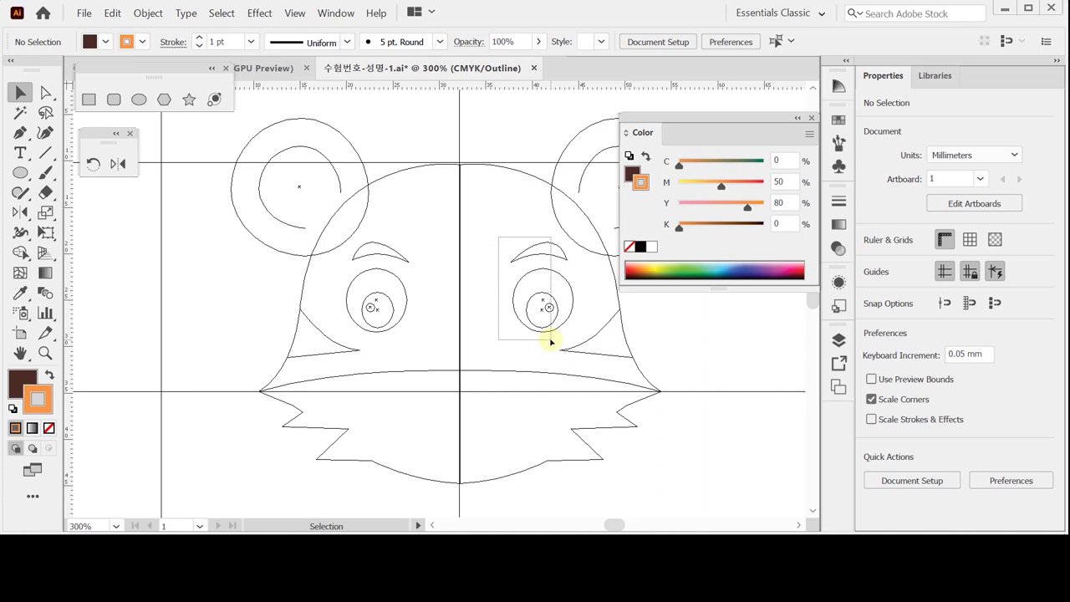
{"action": "left_click_drag", "start_coordinate": [550, 340], "coordinate": [550, 340]}
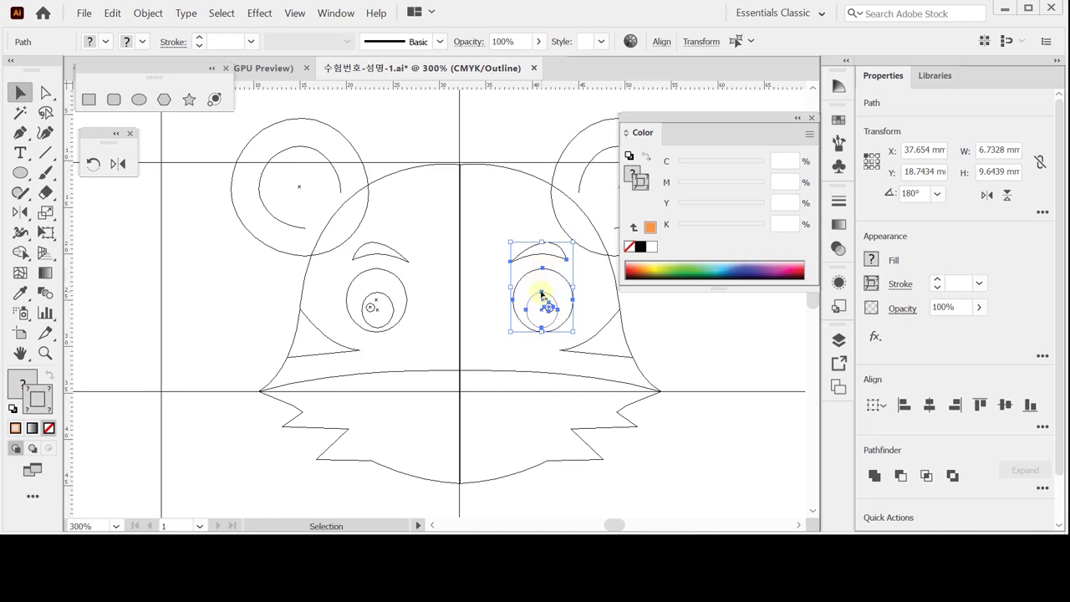
{"action": "left_click_drag", "start_coordinate": [542, 289], "coordinate": [526, 295]}
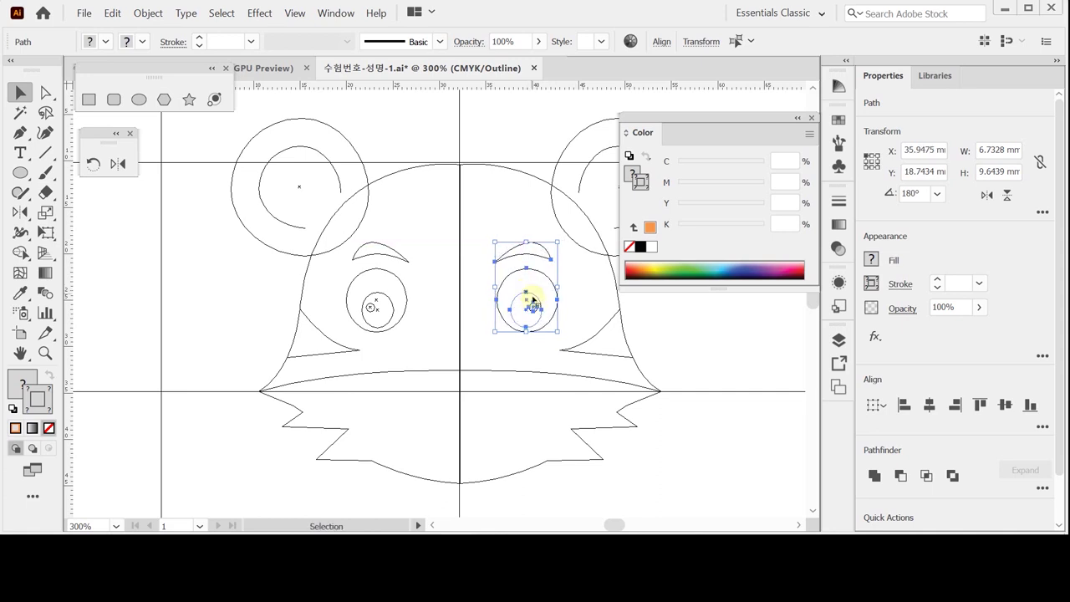
Return the artwork to full-color preview and clear the selection.
{"action": "scroll", "coordinate": [534, 327], "scroll_direction": "down", "scroll_amount": 1}
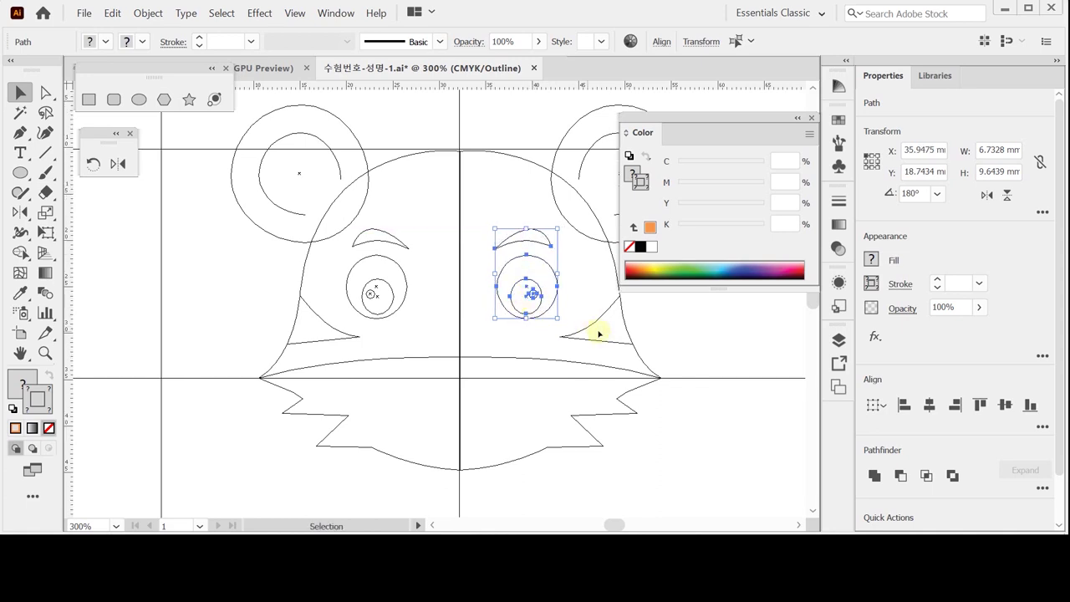
{"action": "key", "text": "a"}
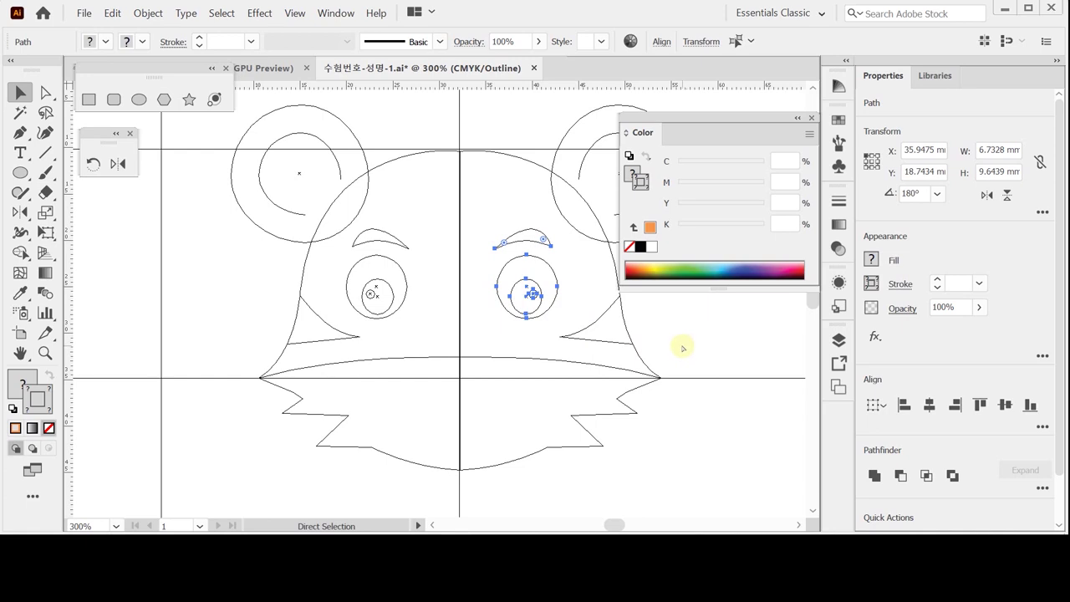
{"action": "key", "text": "ctrl+y"}
{"action": "key", "text": "v"}
{"action": "left_click", "coordinate": [689, 343]}
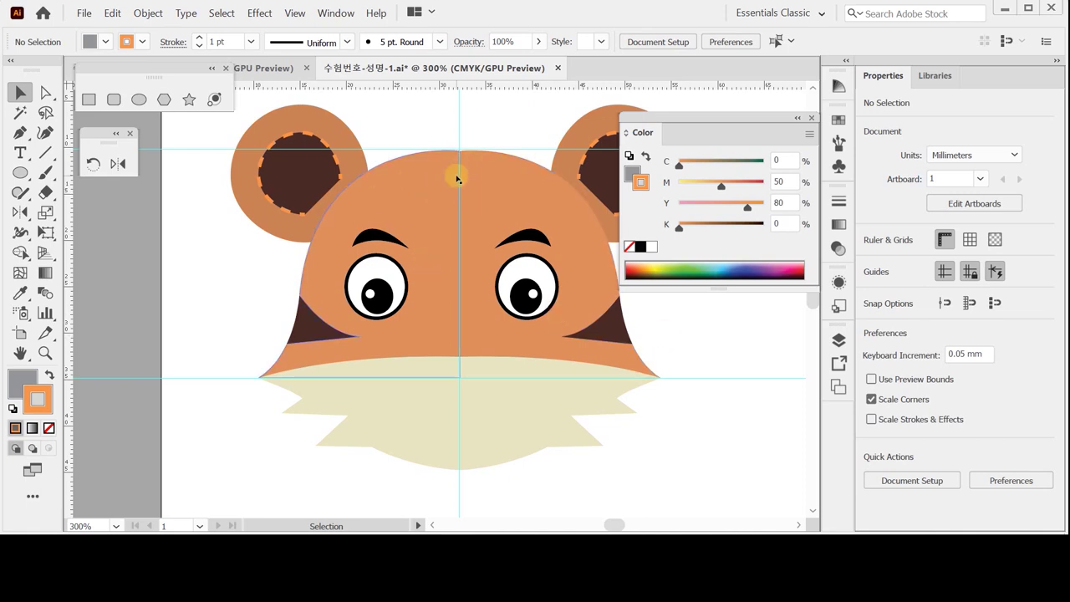
Create a three-sided polygon with a 6 mm radius on the center guide at the top of the head.
{"action": "left_click", "coordinate": [164, 100]}
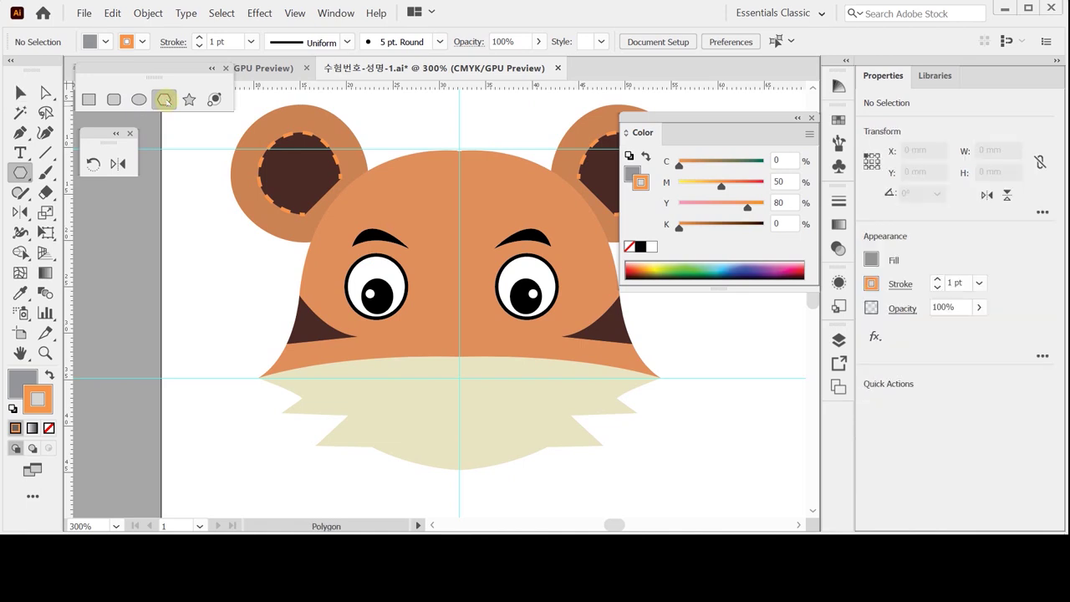
{"action": "left_click", "coordinate": [458, 166]}
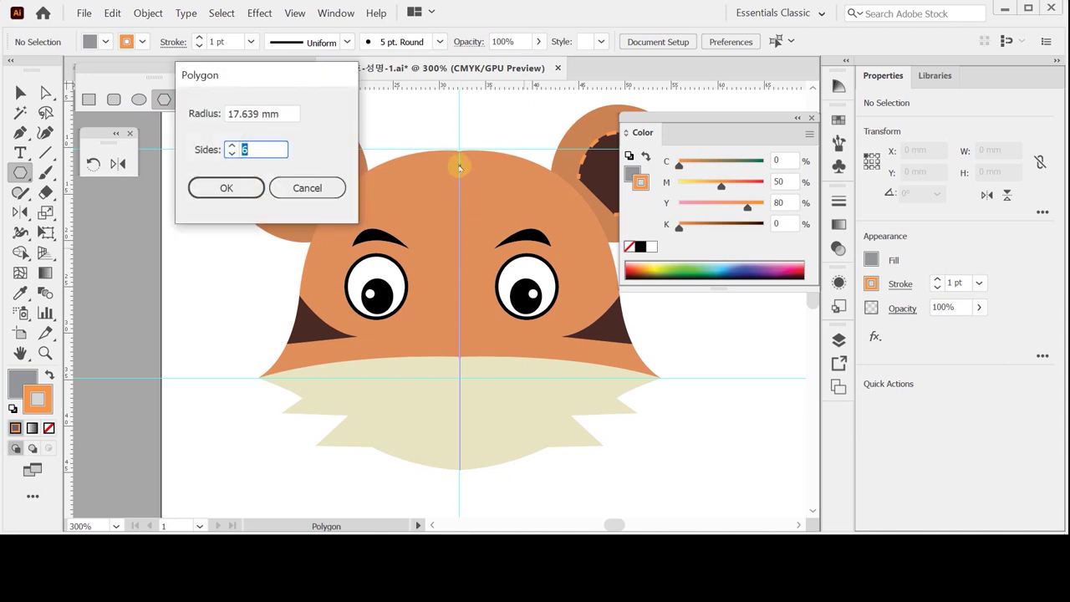
{"action": "left_click_drag", "start_coordinate": [292, 113], "coordinate": [167, 124]}
{"action": "type", "text": "6"}
{"action": "left_click", "coordinate": [230, 154]}
{"action": "left_click", "coordinate": [231, 154]}
{"action": "left_click", "coordinate": [230, 154]}
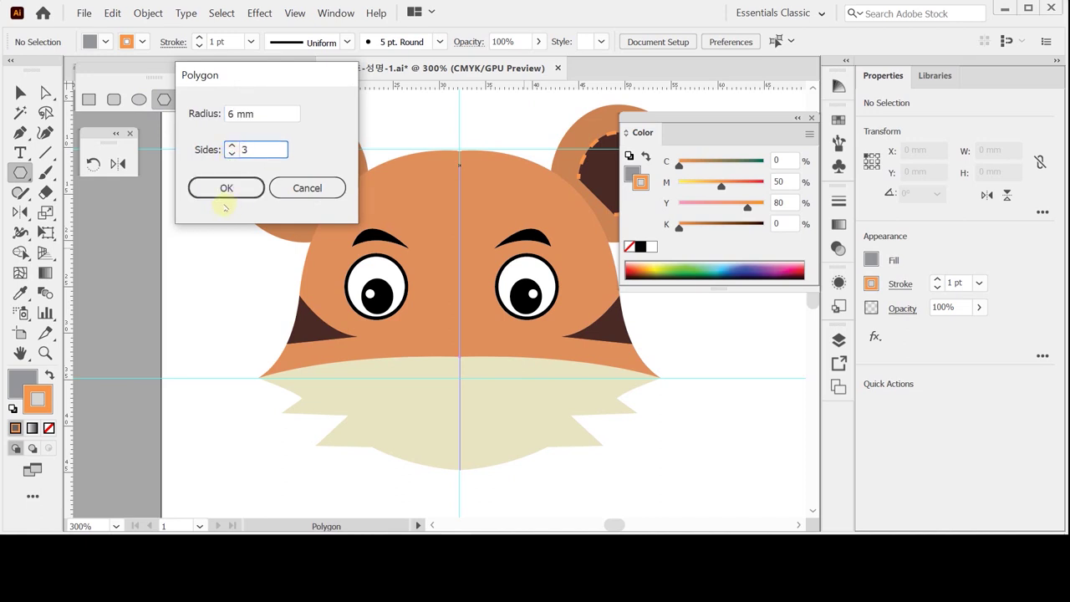
{"action": "left_click", "coordinate": [224, 186]}
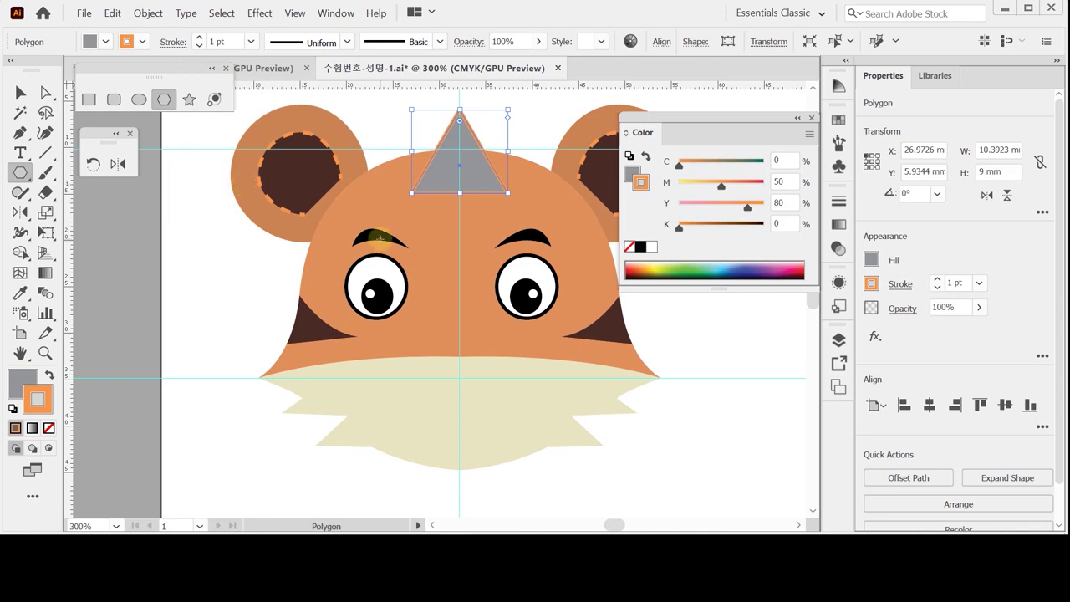
Sample the dark brown inner ear color (C60 M80 Y80 K50) as the triangle's fill and remove its stroke.
{"action": "key", "text": "i"}
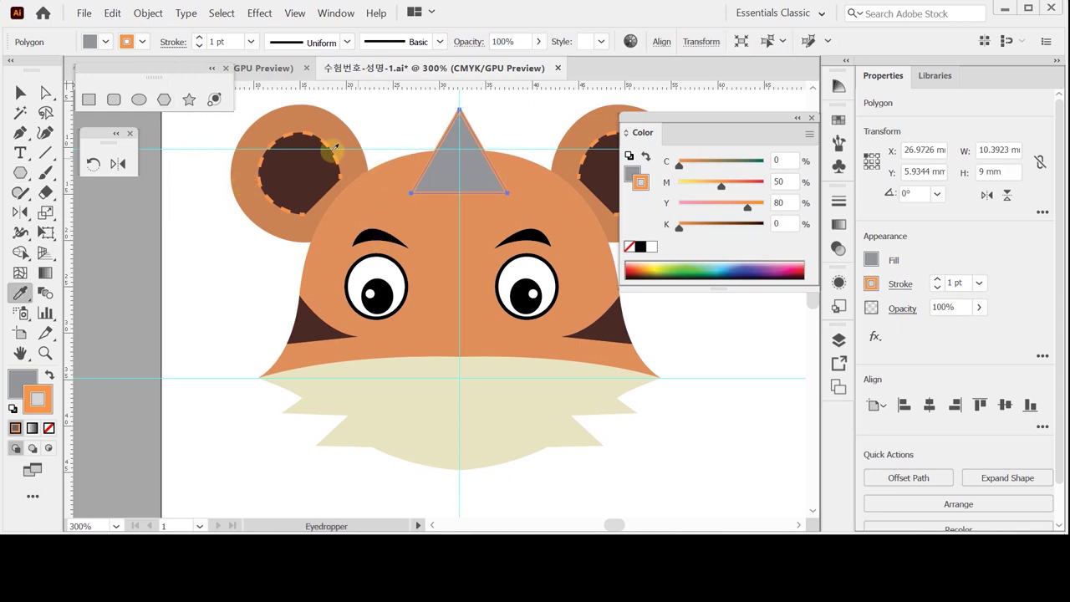
{"action": "left_click", "coordinate": [306, 174]}
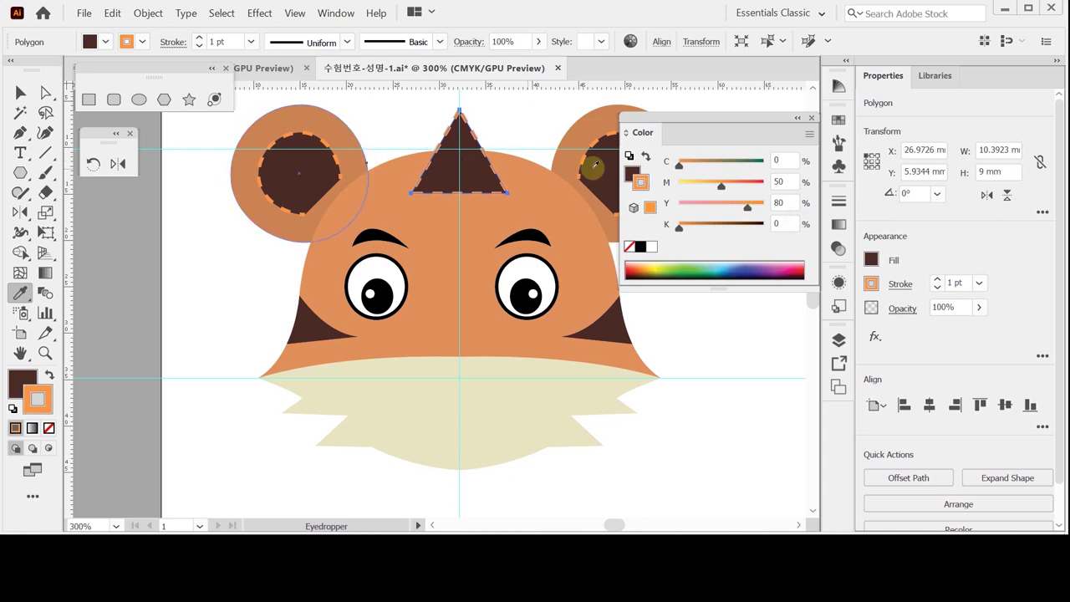
{"action": "key", "text": "slash"}
{"action": "left_click", "coordinate": [632, 173]}
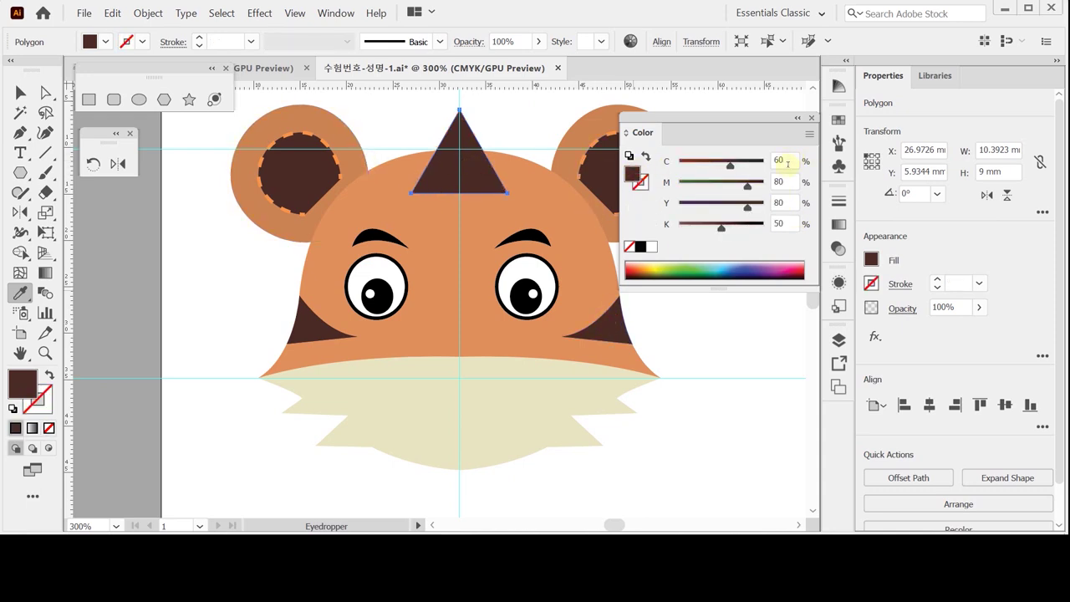
{"action": "left_click", "coordinate": [784, 161]}
{"action": "left_click", "coordinate": [784, 224]}
{"action": "left_click", "coordinate": [21, 93]}
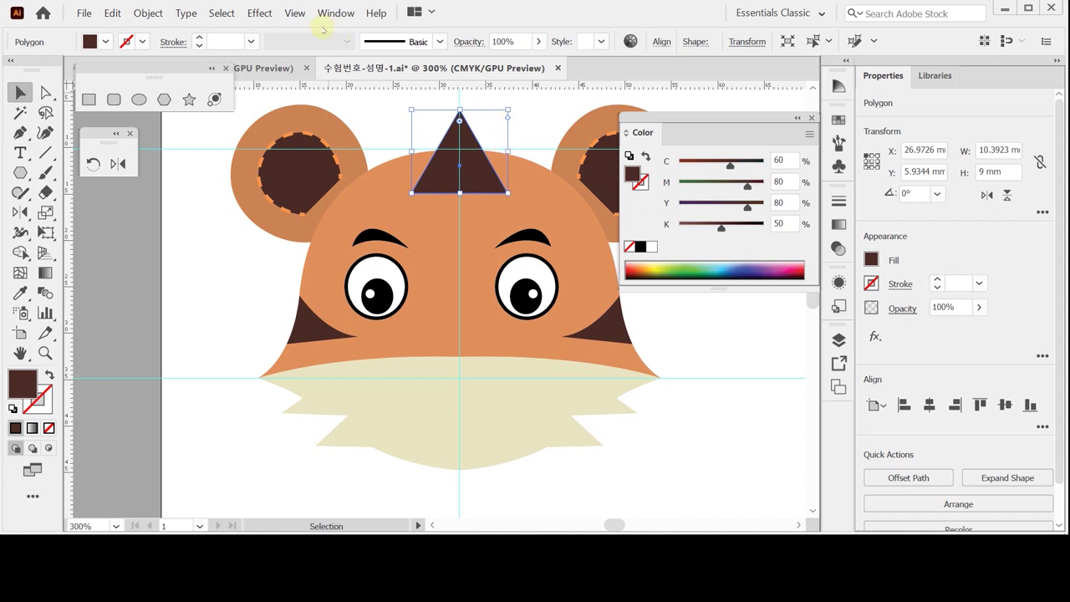
Flatten the triangle to about 3.1 mm high and place it just inside the top of the head.
{"action": "left_click", "coordinate": [295, 14]}
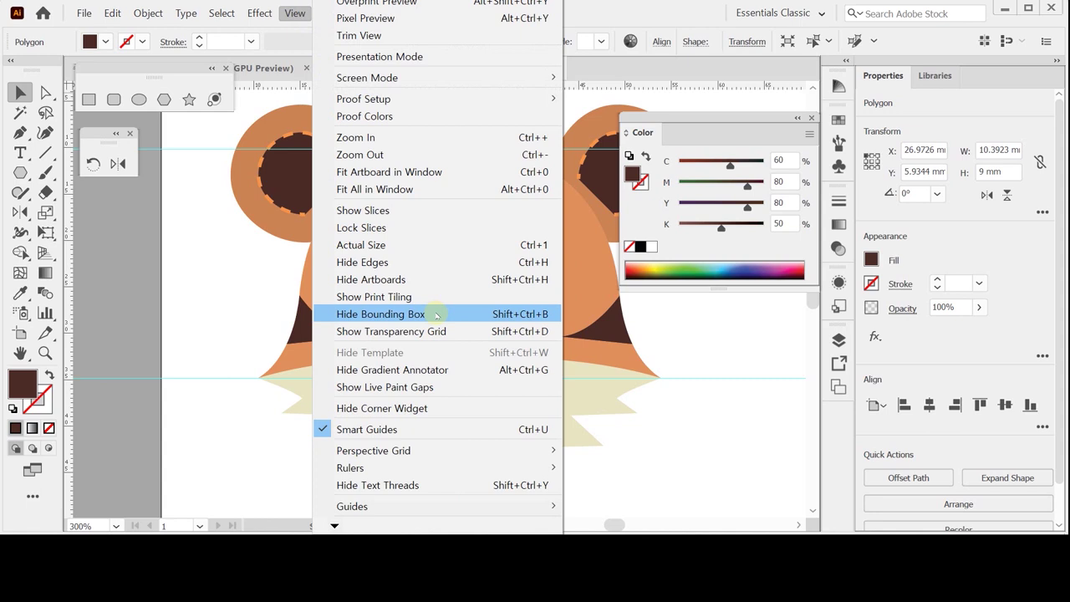
{"action": "key", "text": "Escape"}
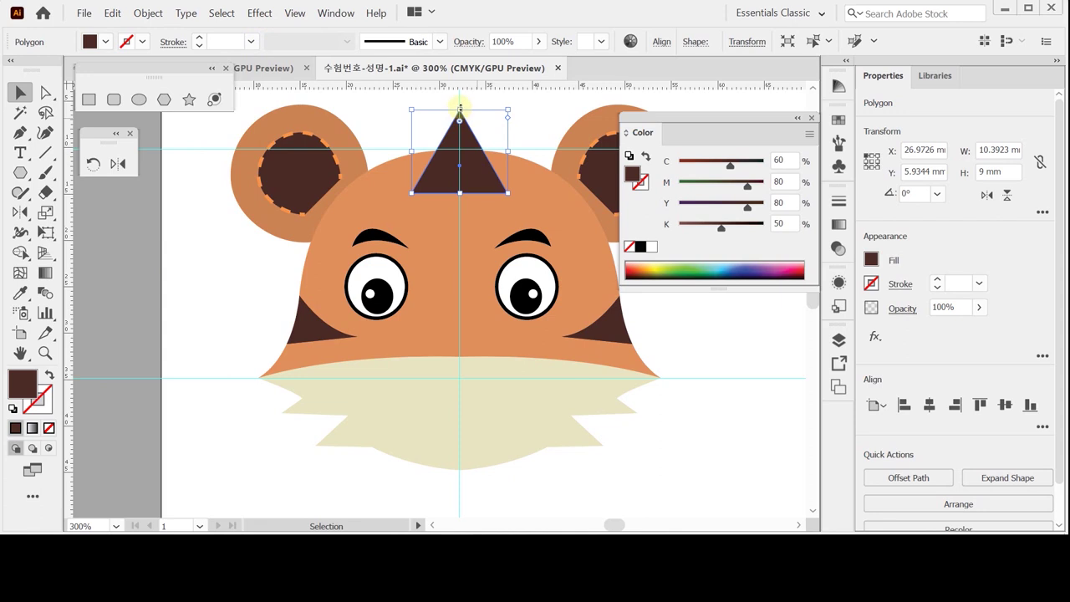
{"action": "left_click_drag", "start_coordinate": [459, 109], "coordinate": [473, 177]}
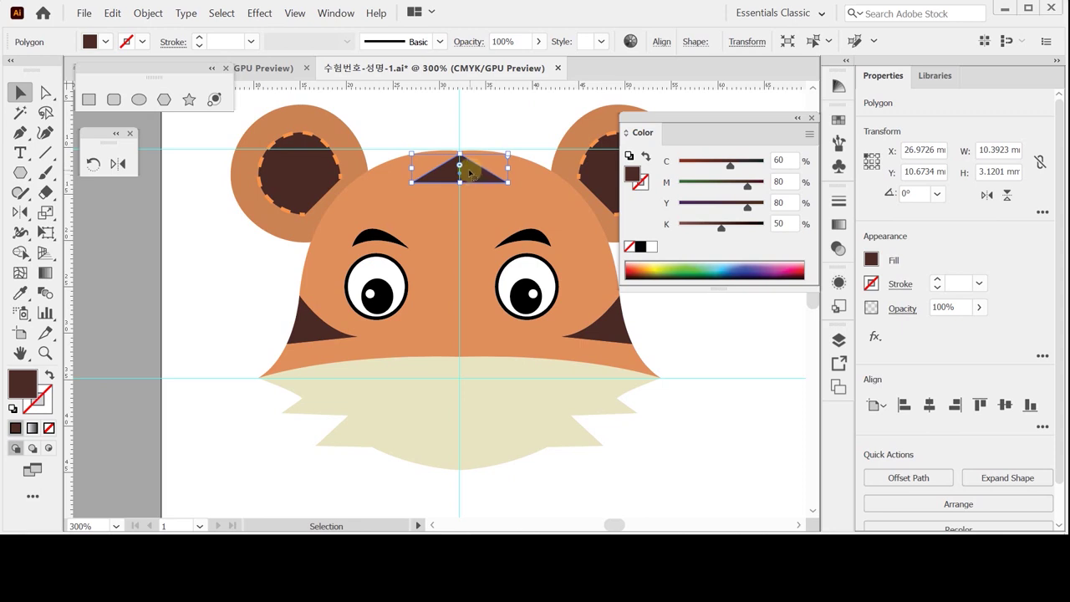
Duplicate the triangle straight down and repeat the copy to stack three forehead stripes on the center guide.
{"action": "scroll", "coordinate": [485, 189], "scroll_direction": "down", "scroll_amount": 2}
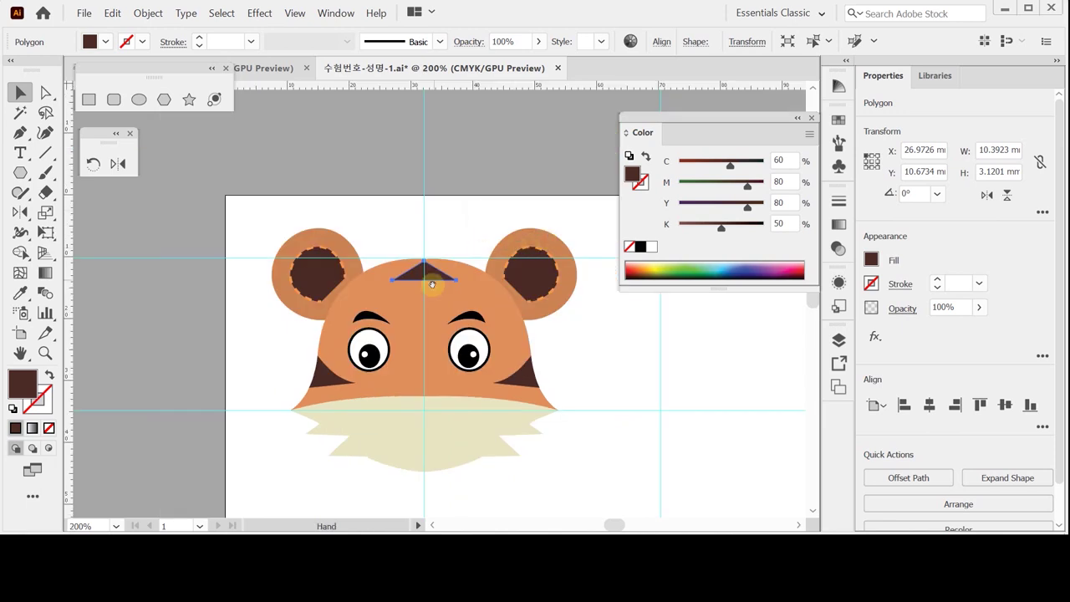
{"action": "scroll", "coordinate": [430, 275], "scroll_direction": "up", "scroll_amount": 1}
{"action": "scroll", "coordinate": [433, 286], "scroll_direction": "up", "scroll_amount": 2}
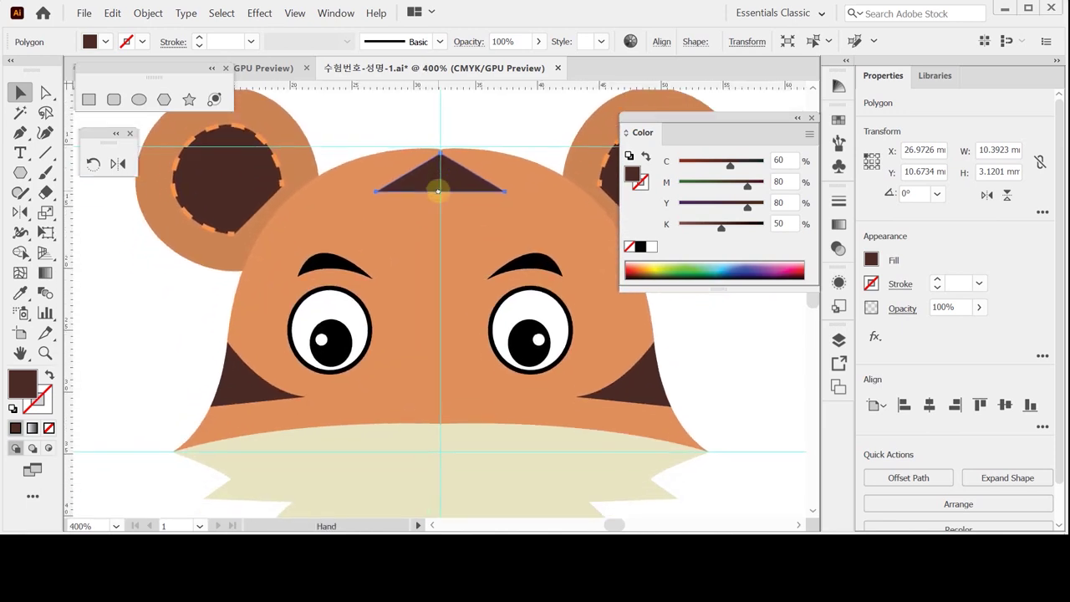
{"action": "left_click", "coordinate": [438, 192]}
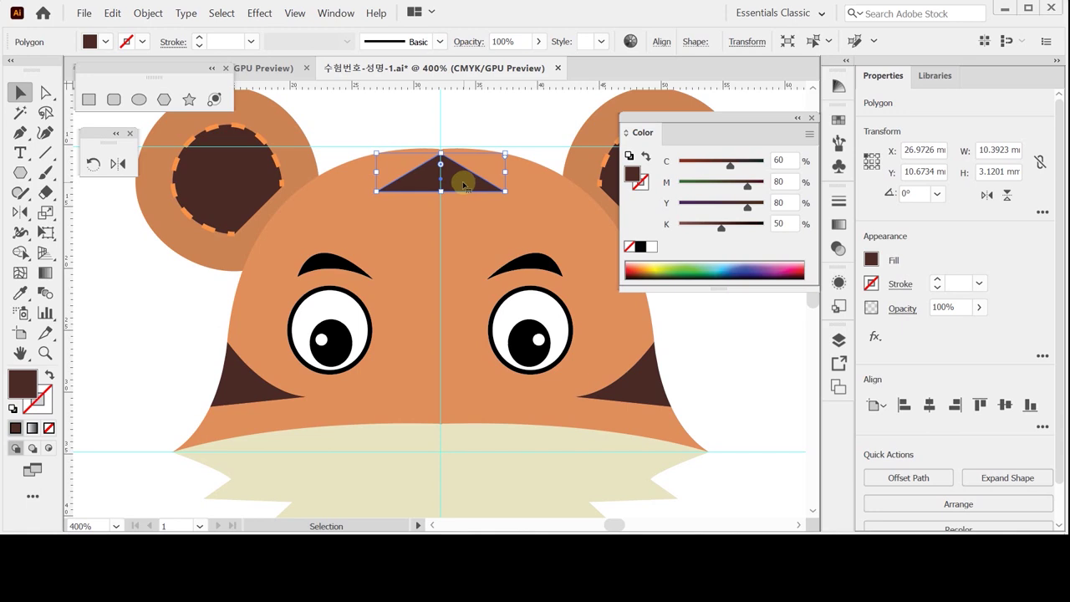
{"action": "left_click_drag", "start_coordinate": [461, 185], "coordinate": [461, 226]}
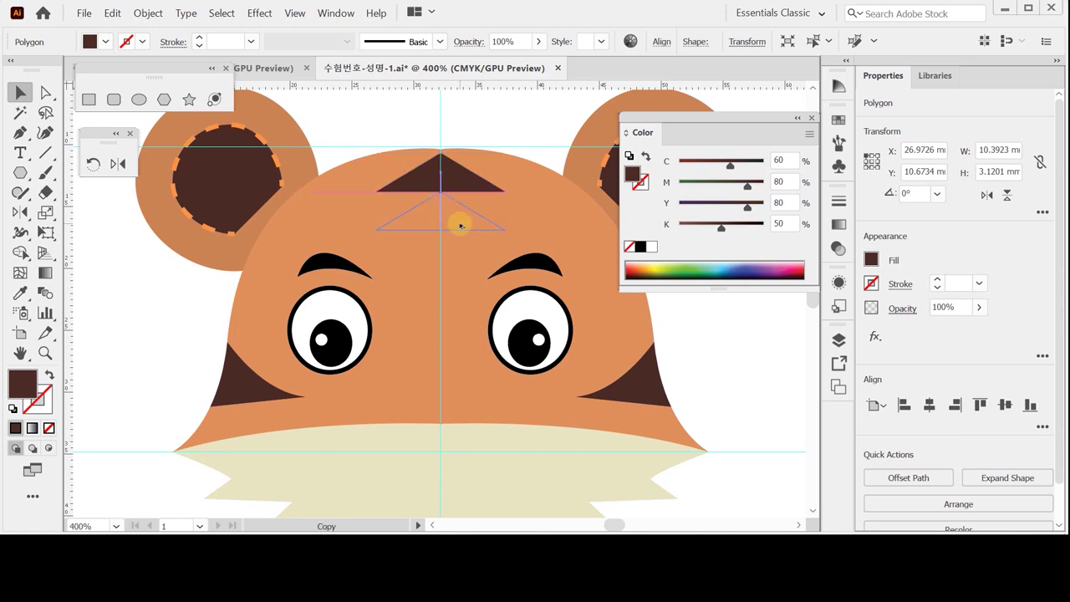
{"action": "left_click_drag", "start_coordinate": [461, 226], "coordinate": [460, 226]}
{"action": "key", "text": "ctrl+d"}
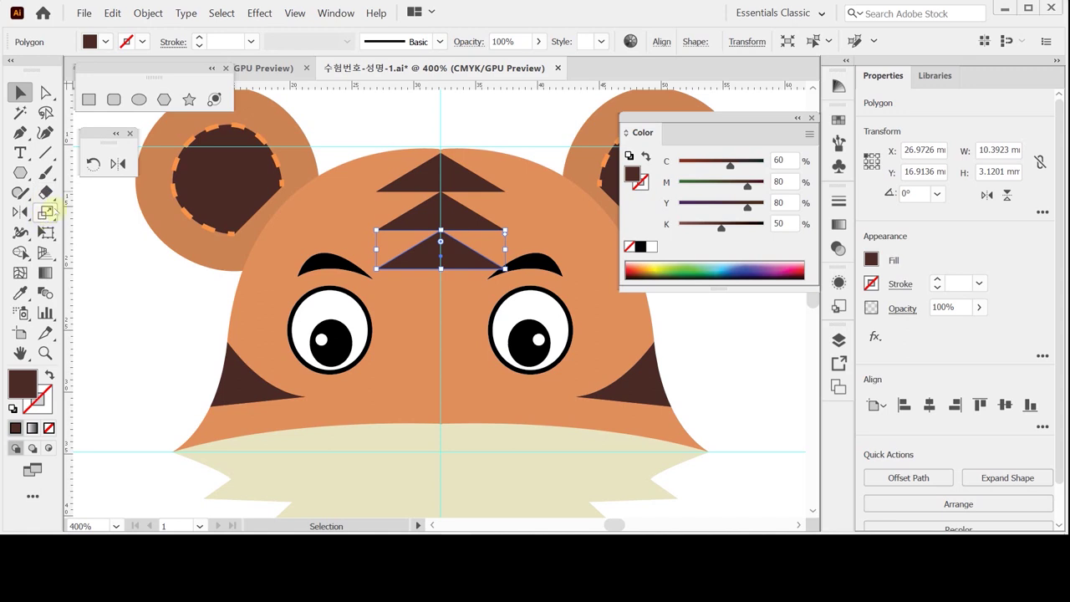
Scale the lowest forehead triangle uniformly to 70% and deselect it.
{"action": "double_click", "coordinate": [41, 216]}
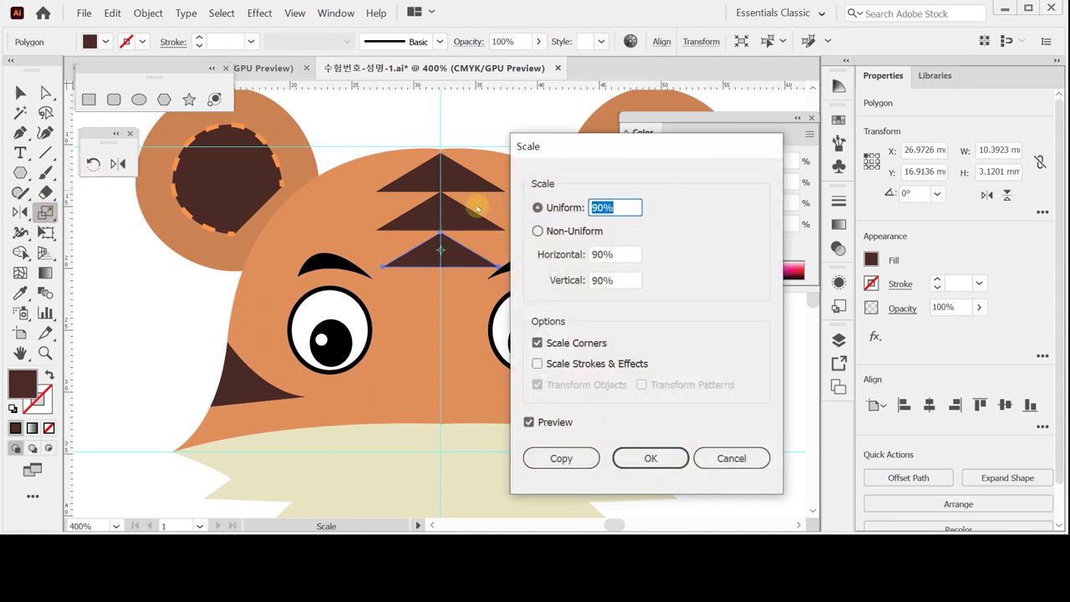
{"action": "type", "text": "70"}
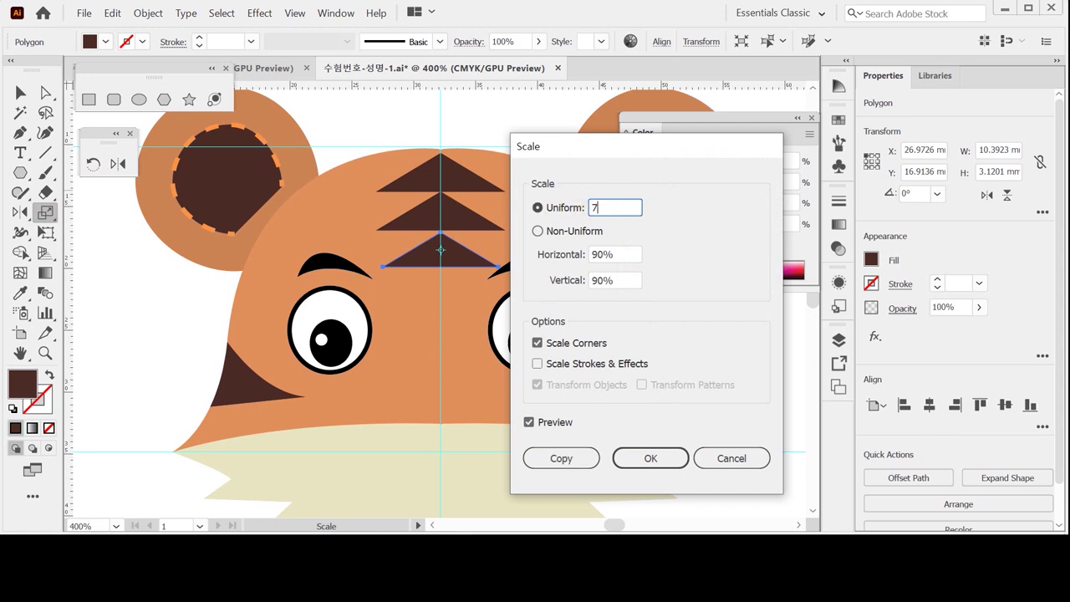
{"action": "left_click", "coordinate": [650, 458]}
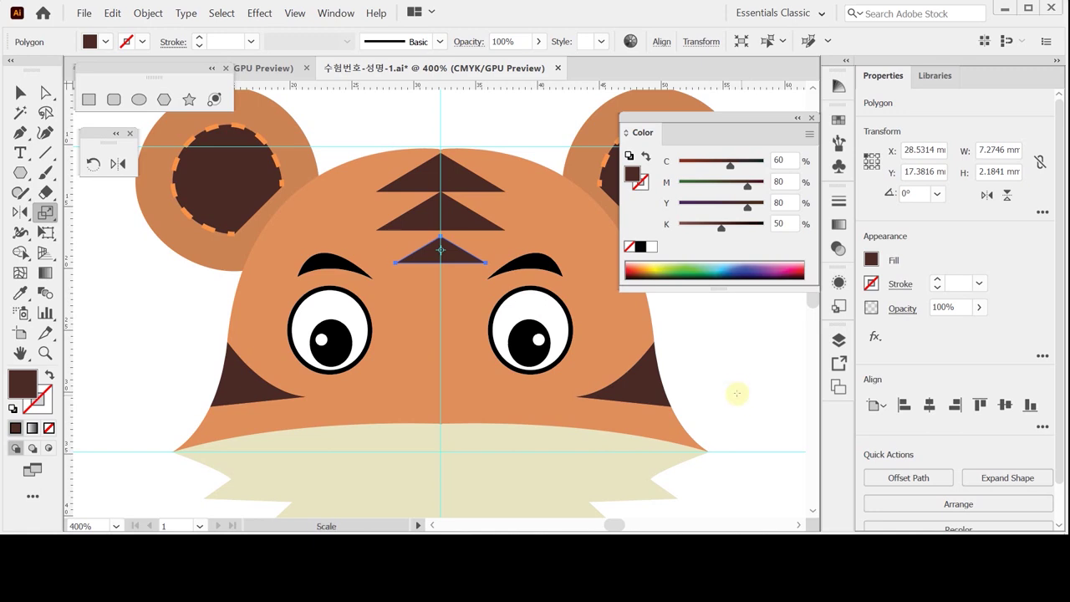
{"action": "left_click", "coordinate": [688, 387]}
Pick up the muzzle's beige (C0 M0 Y20 K10, no stroke) as the current fill, leaving nothing selected.
{"action": "left_click_drag", "start_coordinate": [550, 383], "coordinate": [533, 290]}
{"action": "left_click_drag", "start_coordinate": [492, 341], "coordinate": [479, 337]}
{"action": "left_click", "coordinate": [451, 433]}
{"action": "left_click", "coordinate": [706, 449], "text": "ctrl"}
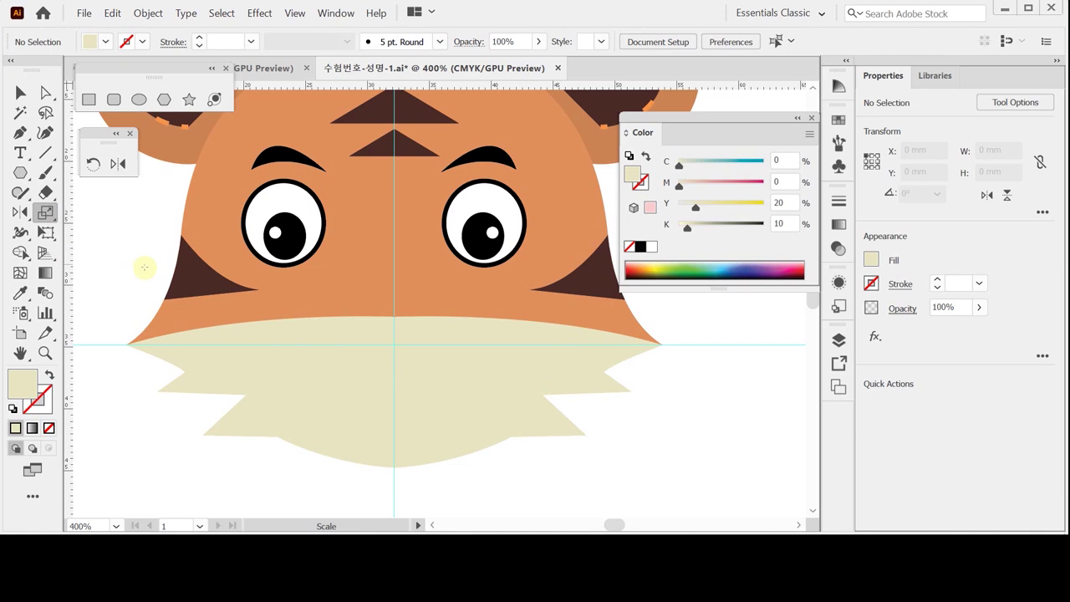
{"action": "key", "text": "ctrl"}
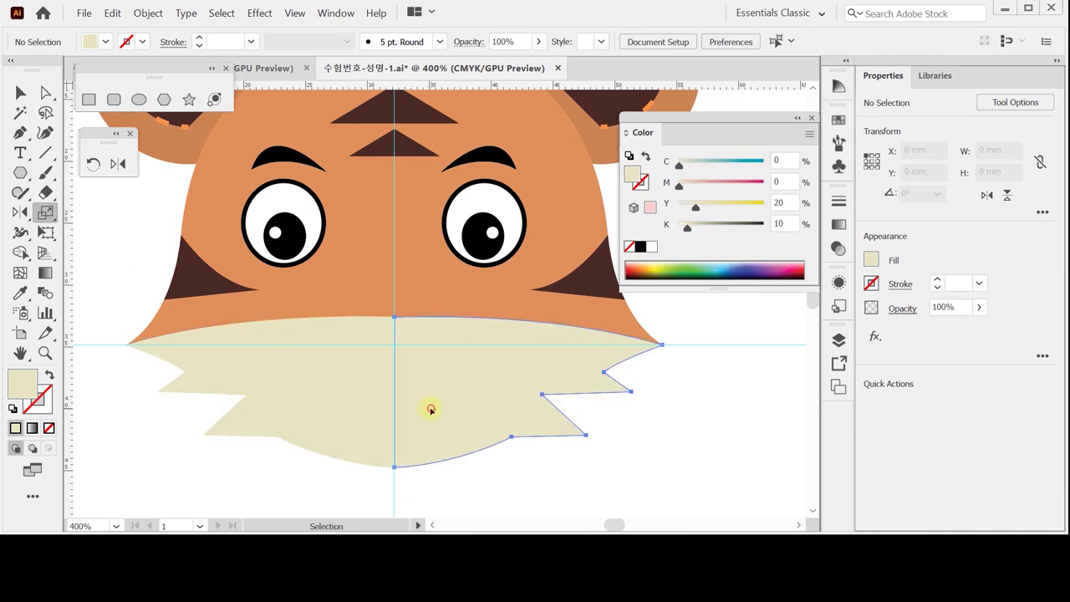
{"action": "left_click", "coordinate": [435, 410], "text": "ctrl"}
{"action": "left_click", "coordinate": [710, 426], "text": "ctrl"}
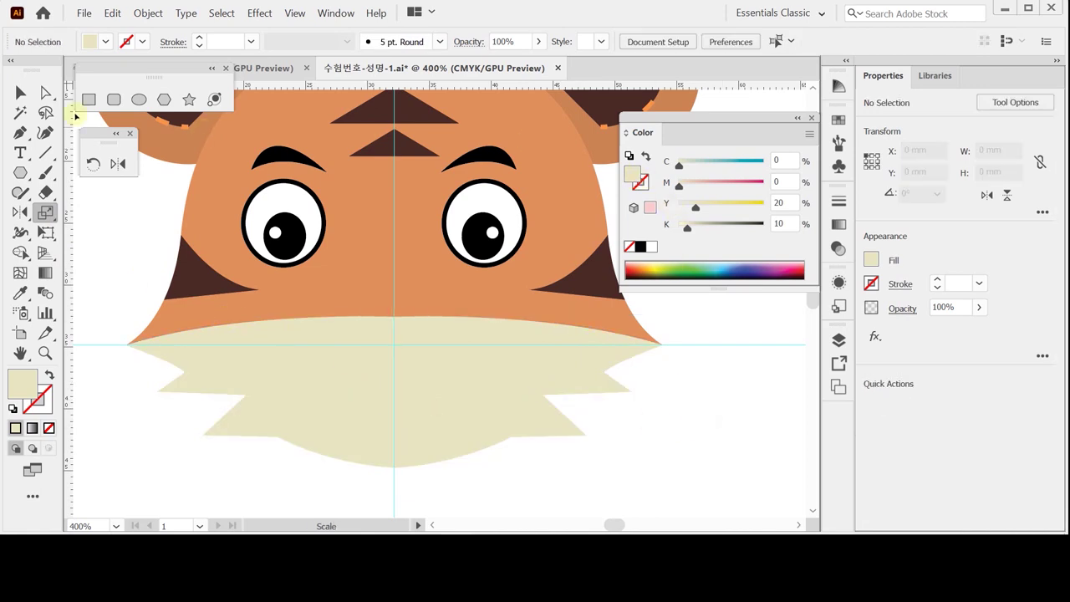
Draw a beige ellipse about 15 x 7.8 mm near the center guide, overlapping the muzzle's upper edge and rising between the eyes.
{"action": "left_click", "coordinate": [138, 100]}
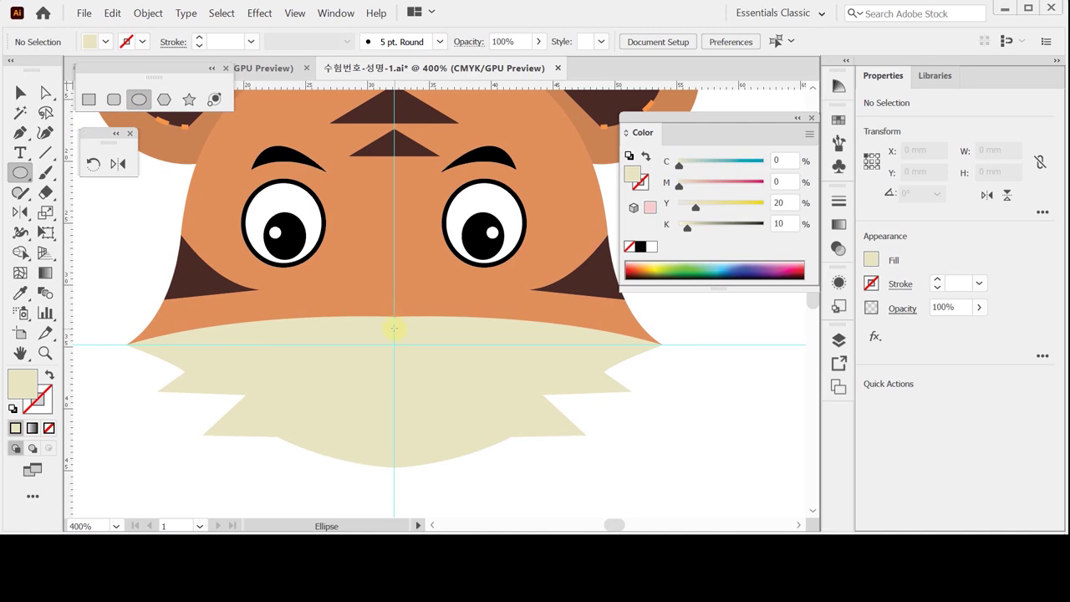
{"action": "left_click_drag", "start_coordinate": [390, 329], "coordinate": [483, 378]}
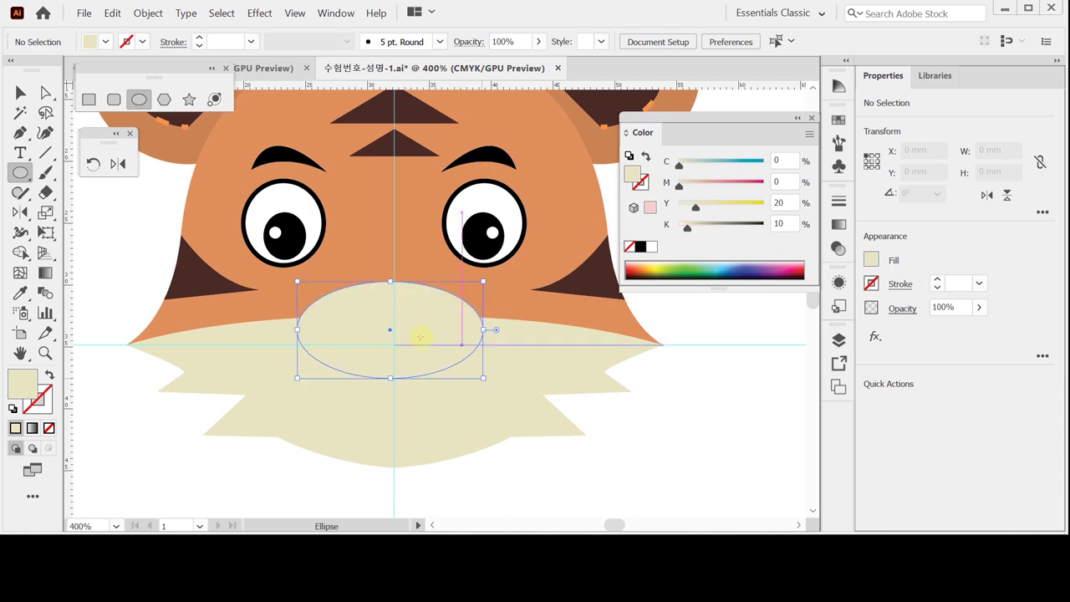
{"action": "left_click_drag", "start_coordinate": [406, 354], "coordinate": [403, 340]}
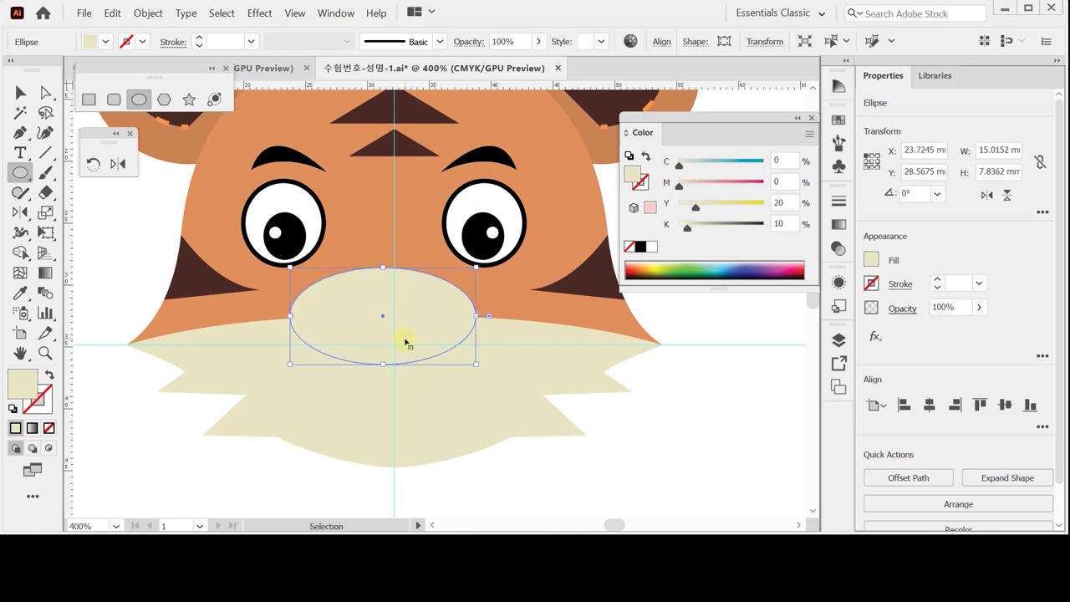
Unite the ellipse and both muzzle halves into one beige shape.
{"action": "key", "text": "ctrl+minus"}
{"action": "key", "text": "ctrl+minus"}
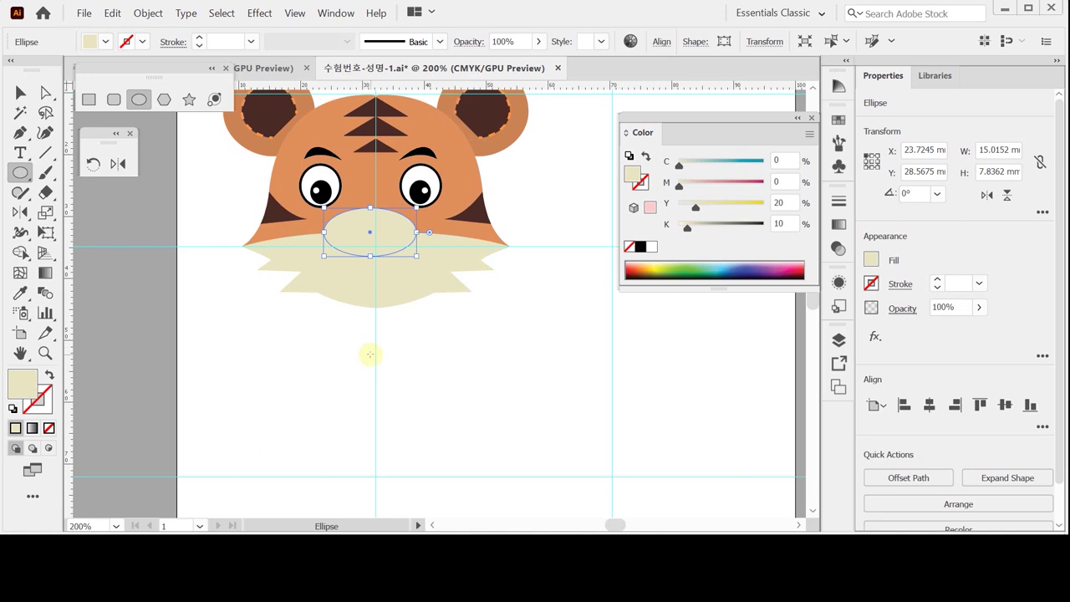
{"action": "left_click", "coordinate": [385, 254], "text": "ctrl+shift"}
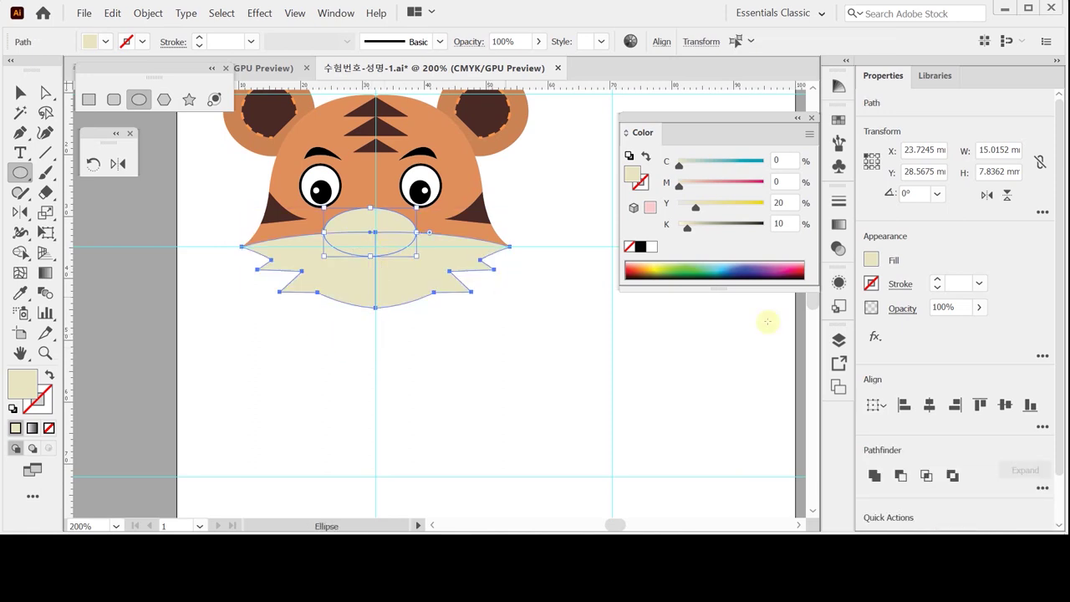
{"action": "left_click", "coordinate": [874, 475]}
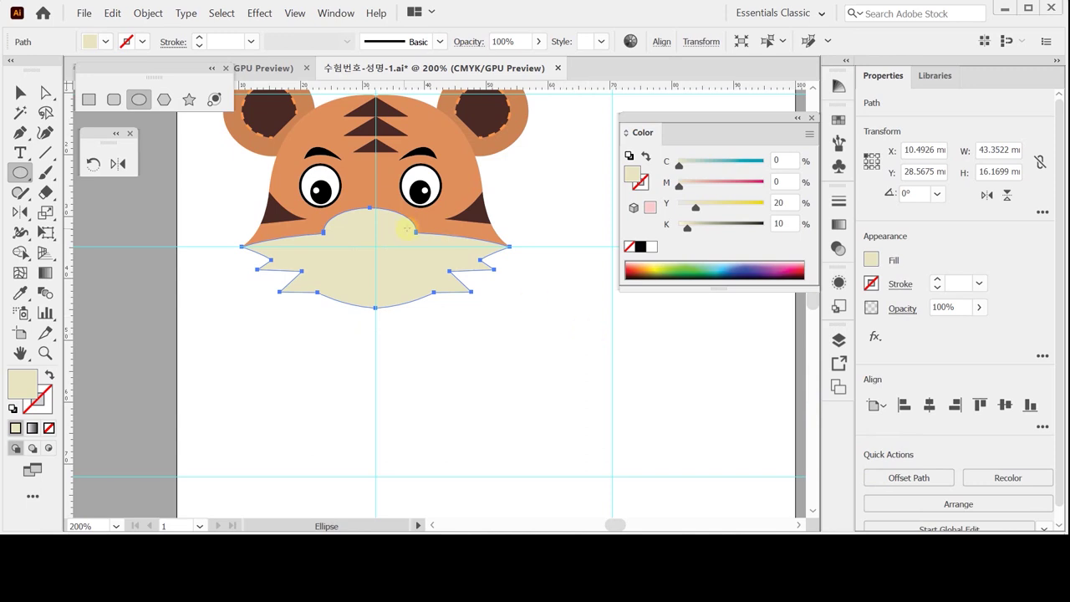
Average the head halves' top anchor points on the center guide along both axes.
{"action": "left_click_drag", "start_coordinate": [500, 241], "coordinate": [501, 320]}
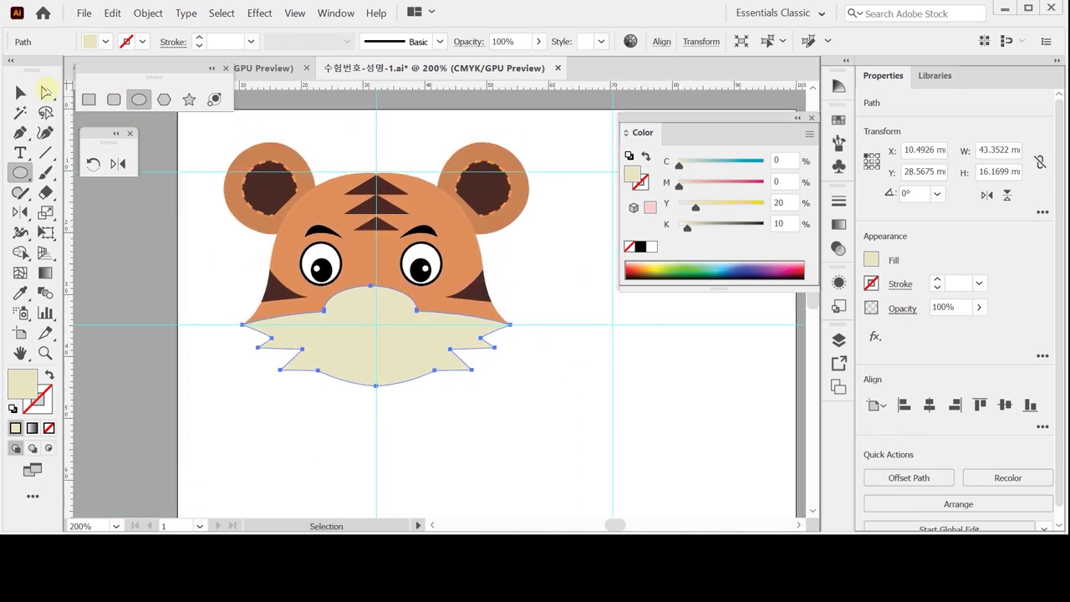
{"action": "key", "text": "a"}
{"action": "left_click_drag", "start_coordinate": [356, 155], "coordinate": [391, 186]}
{"action": "key", "text": "z"}
{"action": "left_click", "coordinate": [443, 243]}
{"action": "left_click", "coordinate": [434, 257]}
{"action": "scroll", "coordinate": [239, 215], "scroll_direction": "down", "scroll_amount": 3}
{"action": "scroll", "coordinate": [256, 239], "scroll_direction": "left", "scroll_amount": 2}
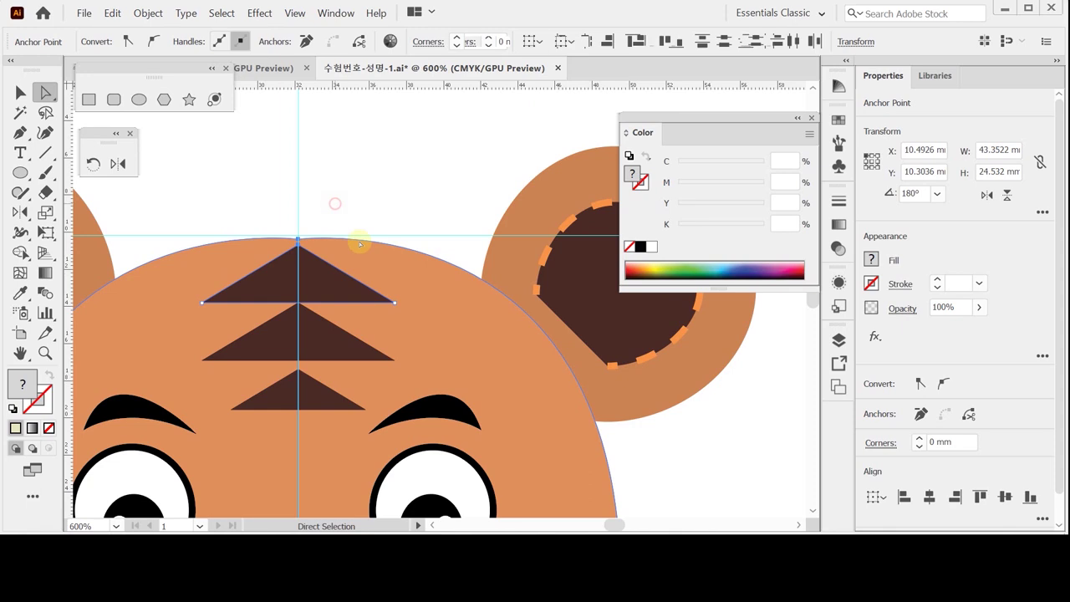
{"action": "left_click", "coordinate": [359, 242]}
{"action": "key", "text": "ctrl+equal"}
{"action": "scroll", "coordinate": [395, 221], "scroll_direction": "down", "scroll_amount": 2}
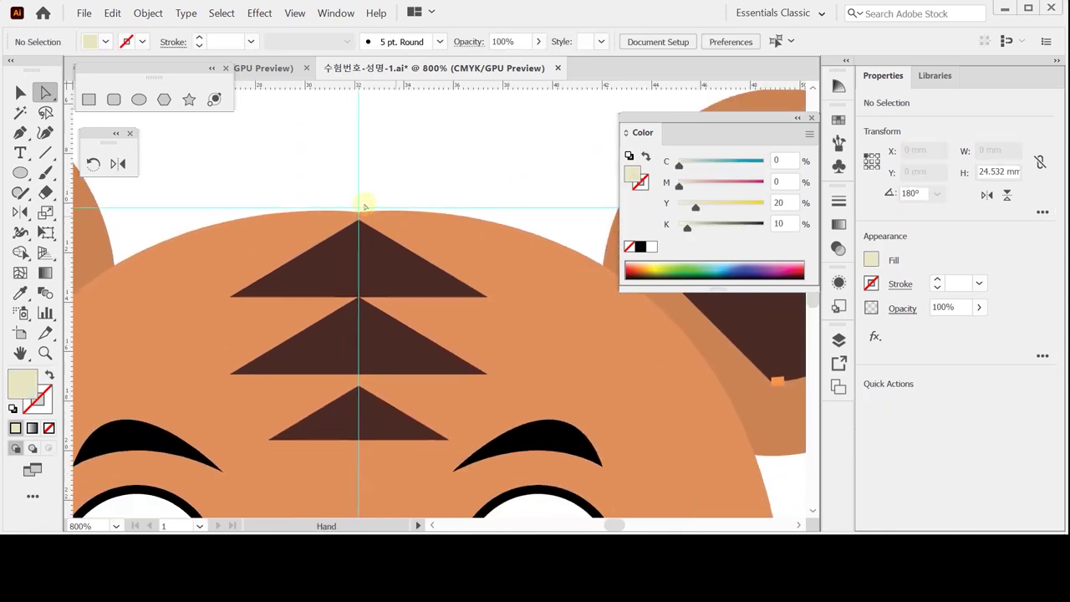
{"action": "left_click", "coordinate": [359, 216]}
{"action": "left_click_drag", "start_coordinate": [299, 174], "coordinate": [398, 231]}
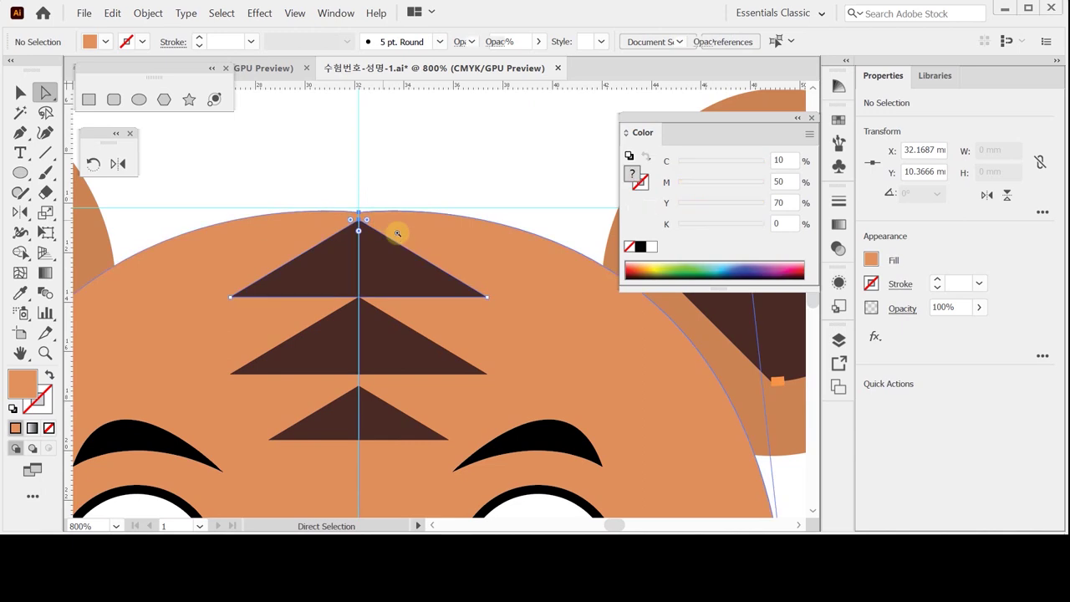
{"action": "key", "text": "ctrl+equal"}
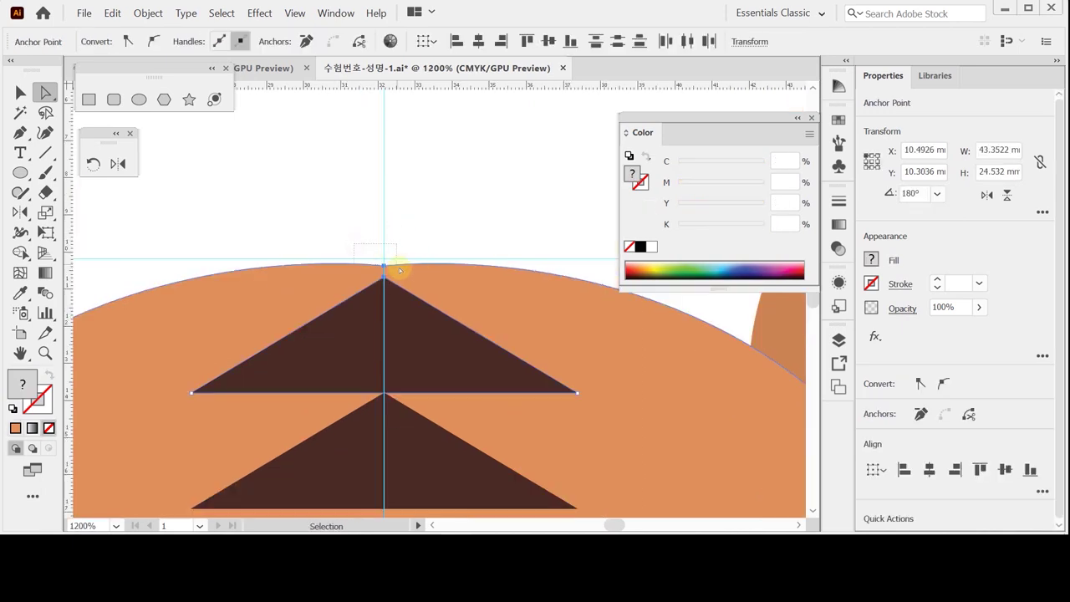
{"action": "left_click", "coordinate": [357, 251]}
{"action": "left_click_drag", "start_coordinate": [384, 267], "coordinate": [407, 271]}
{"action": "right_click", "coordinate": [429, 194]}
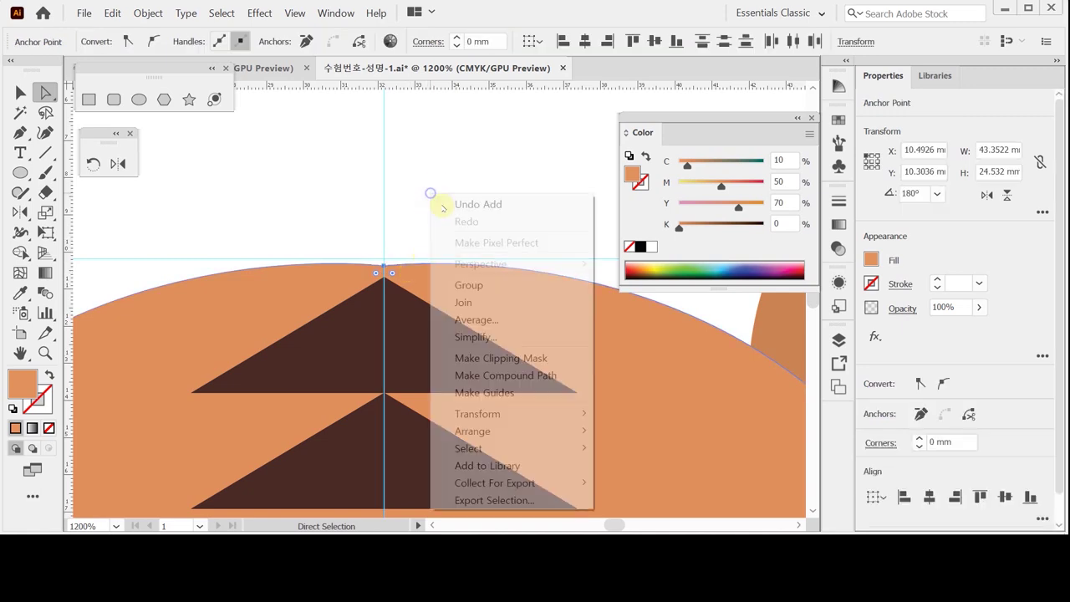
{"action": "left_click", "coordinate": [508, 320]}
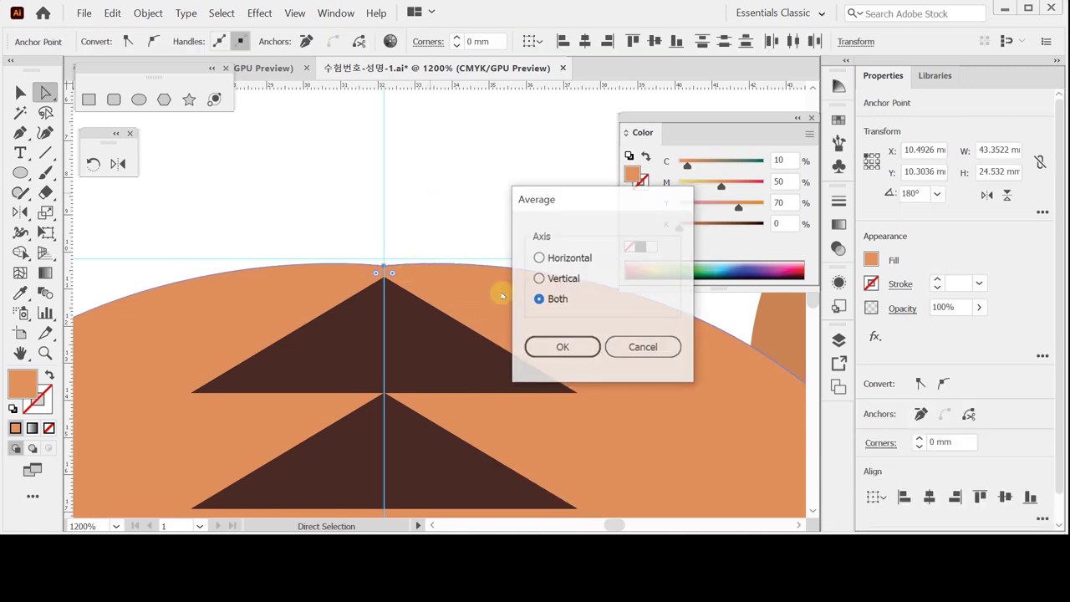
{"action": "left_click", "coordinate": [555, 341]}
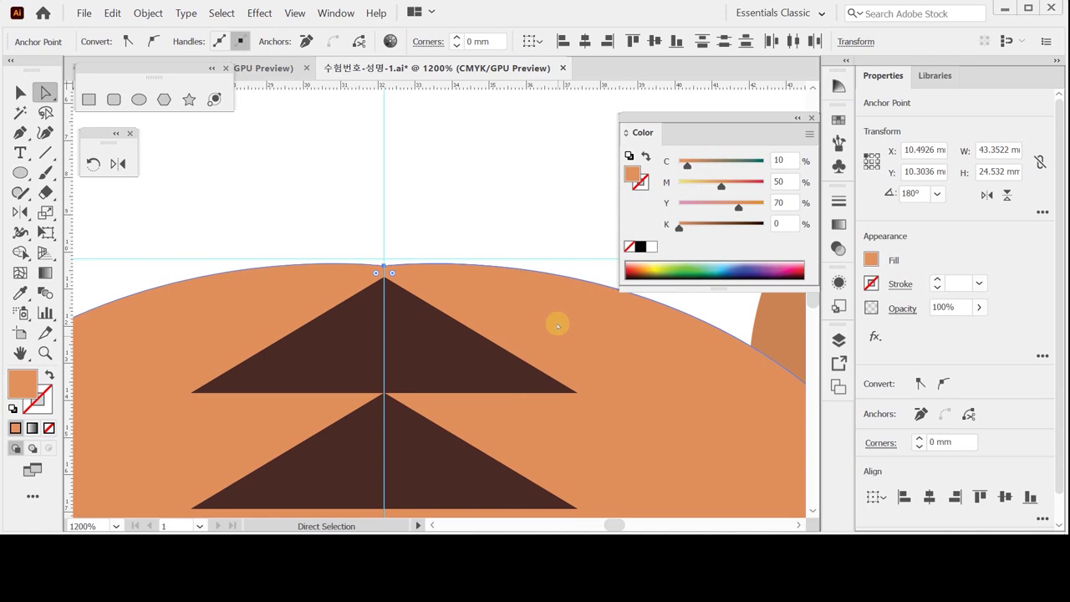
Nudge the head's top center anchor points slightly up toward the horizontal guide.
{"action": "left_click_drag", "start_coordinate": [400, 265], "coordinate": [423, 260]}
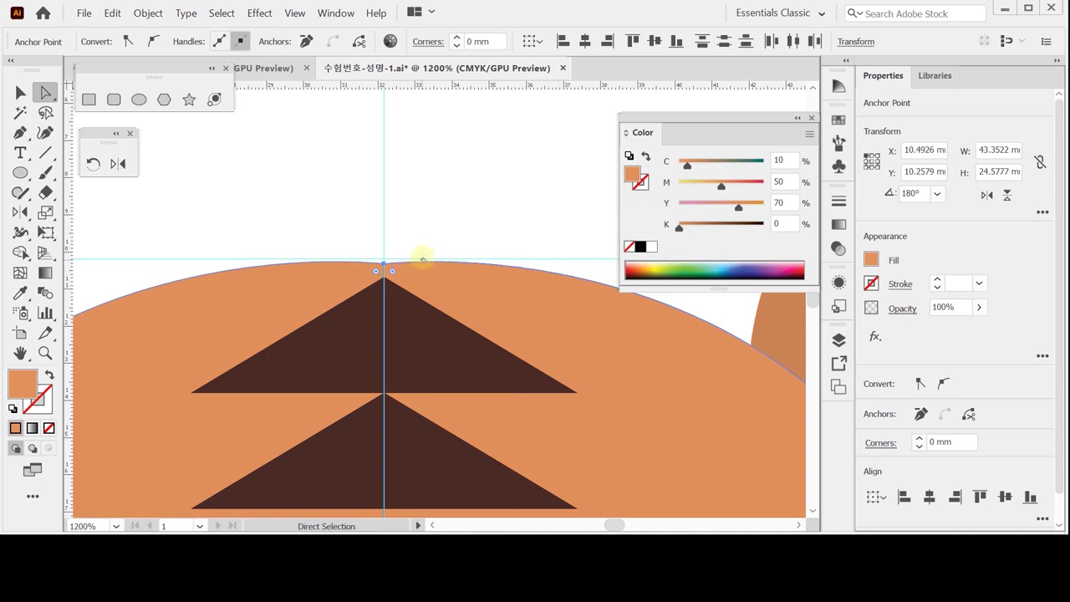
{"action": "left_click", "coordinate": [402, 239]}
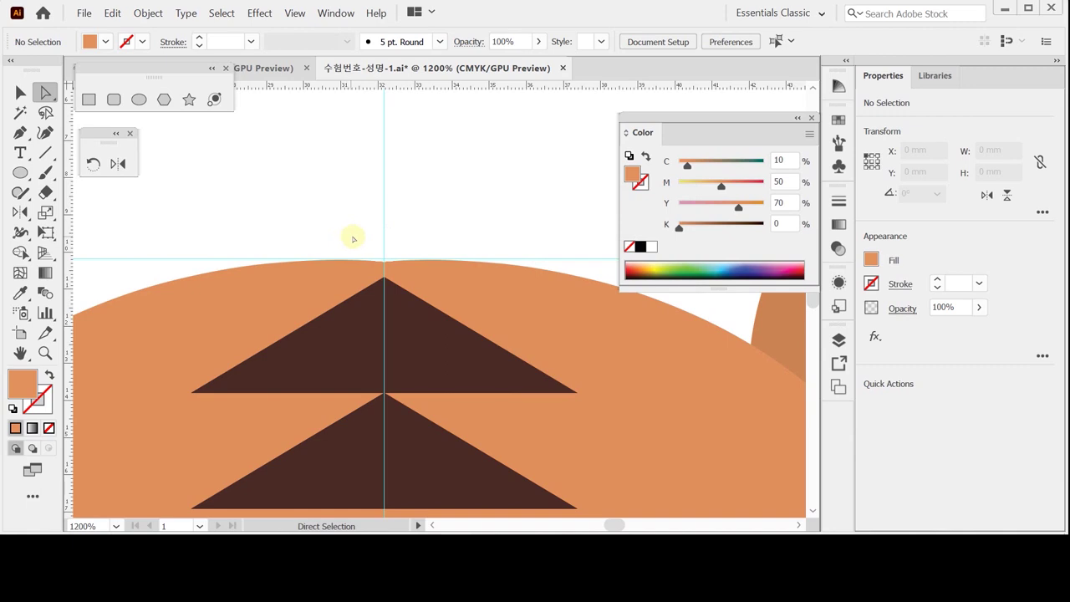
Merge the two orange head halves into one shape with the Pathfinder's Unite, then deselect it.
{"action": "left_click_drag", "start_coordinate": [360, 239], "coordinate": [586, 296]}
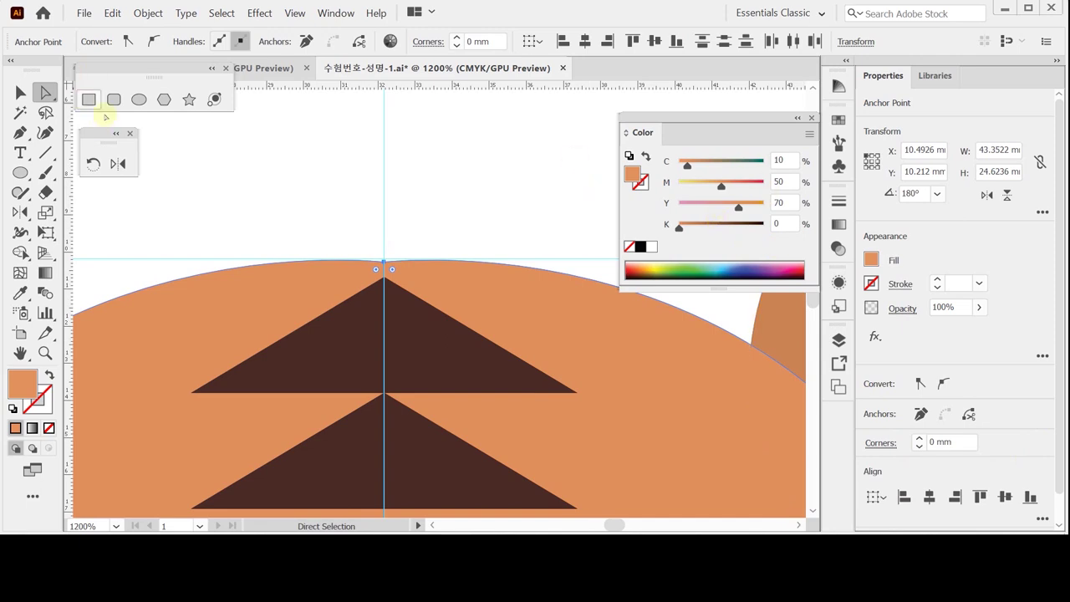
{"action": "left_click", "coordinate": [330, 14]}
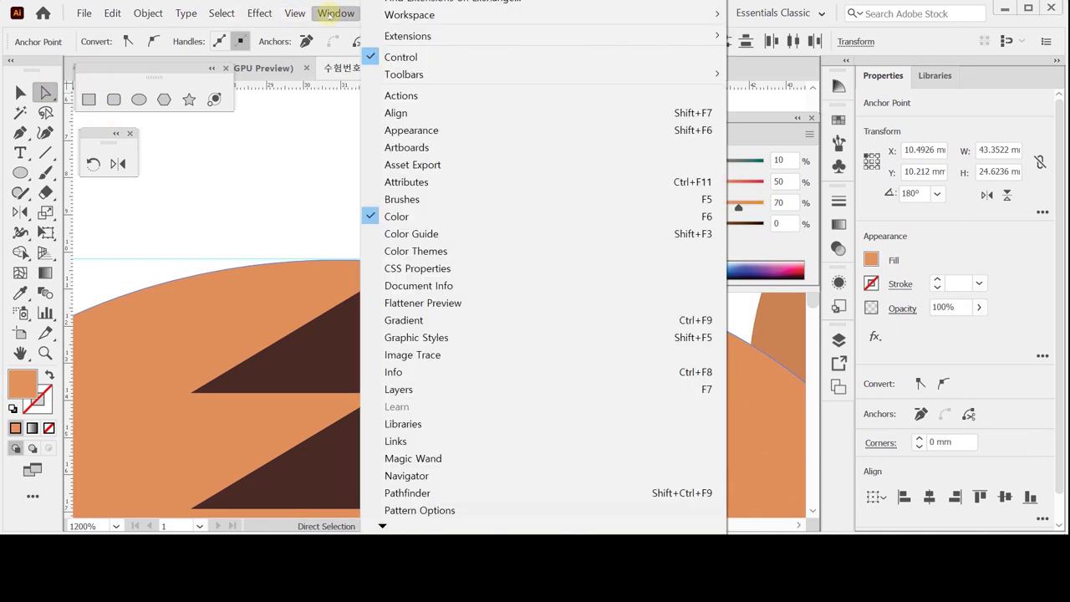
{"action": "left_click", "coordinate": [485, 491]}
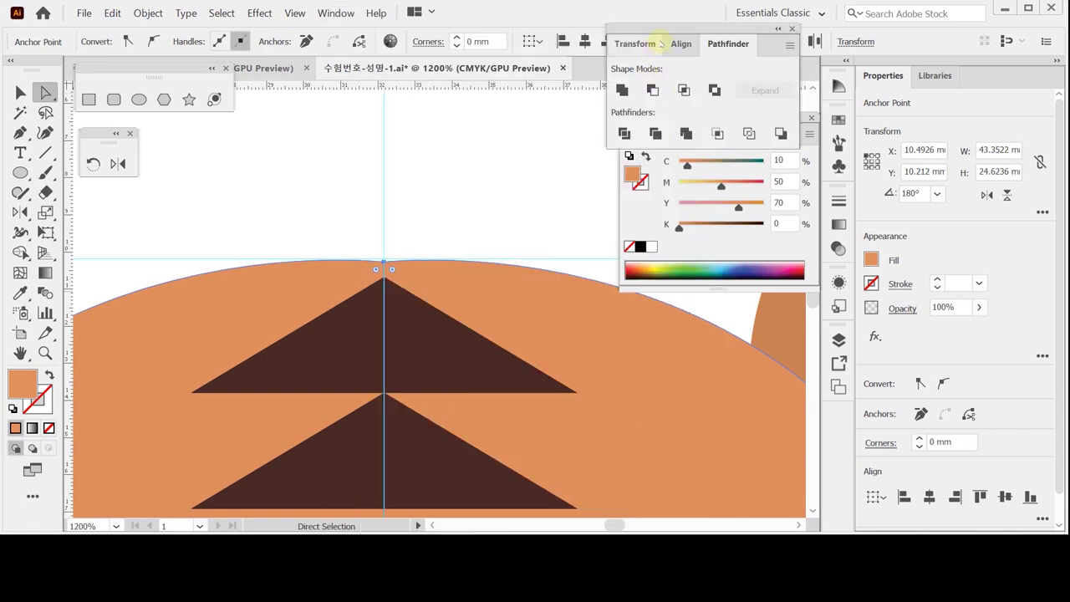
{"action": "left_click", "coordinate": [621, 89]}
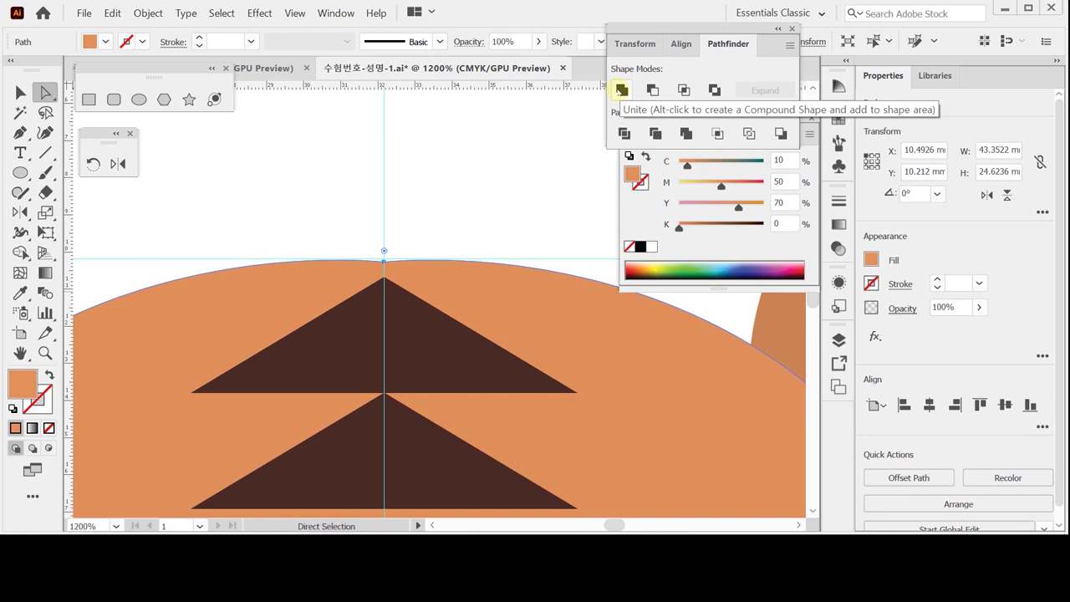
{"action": "key", "text": "space"}
{"action": "scroll", "coordinate": [525, 338], "scroll_direction": "down", "scroll_amount": 4}
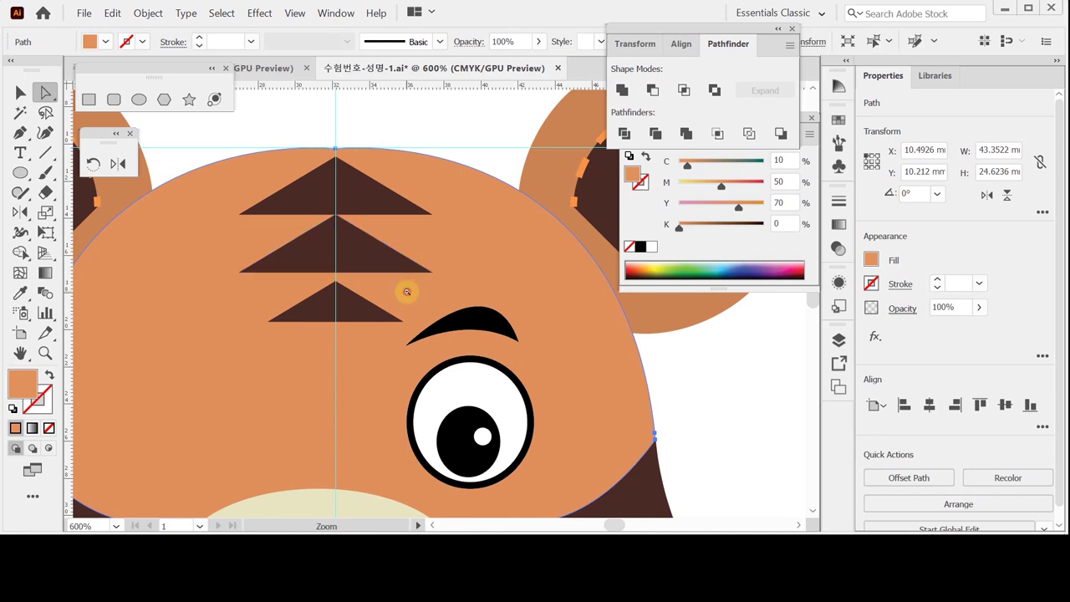
{"action": "scroll", "coordinate": [406, 292], "scroll_direction": "down", "scroll_amount": 1}
{"action": "scroll", "coordinate": [407, 292], "scroll_direction": "down", "scroll_amount": 1}
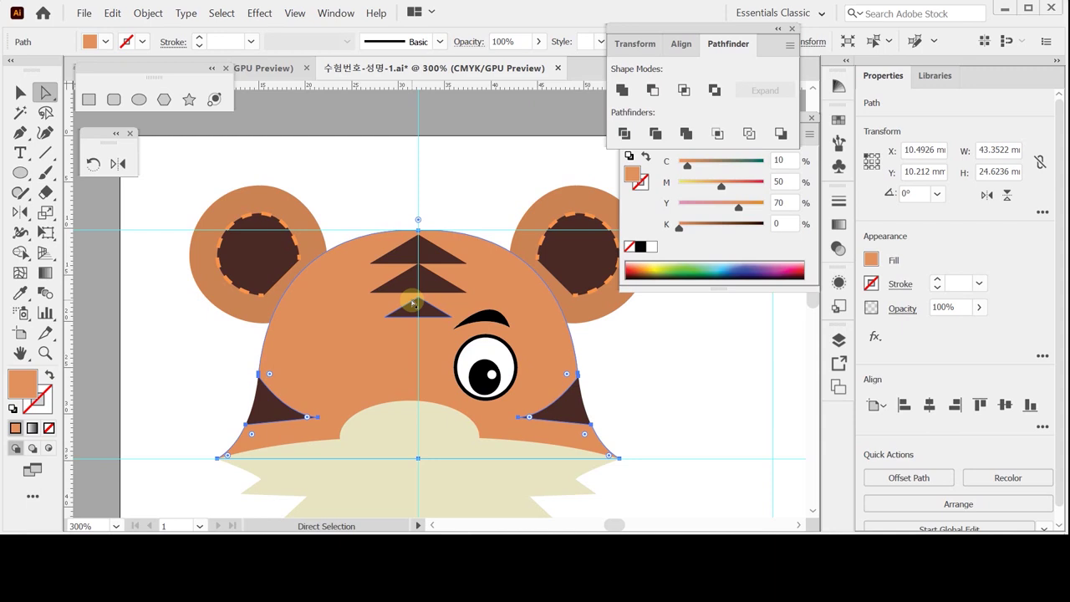
{"action": "left_click_drag", "start_coordinate": [414, 303], "coordinate": [416, 305]}
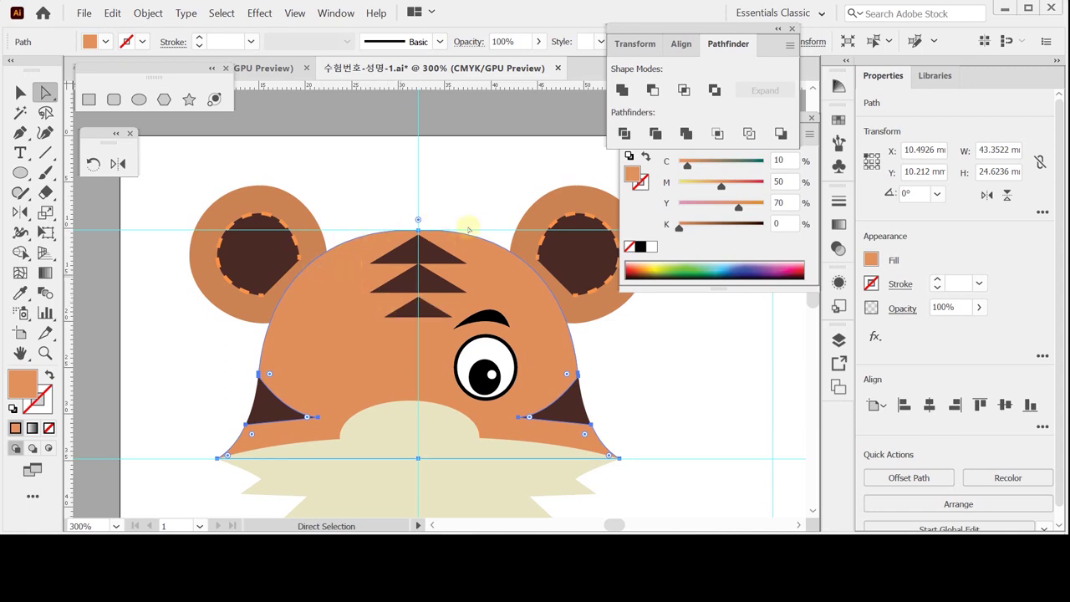
{"action": "left_click", "coordinate": [353, 197]}
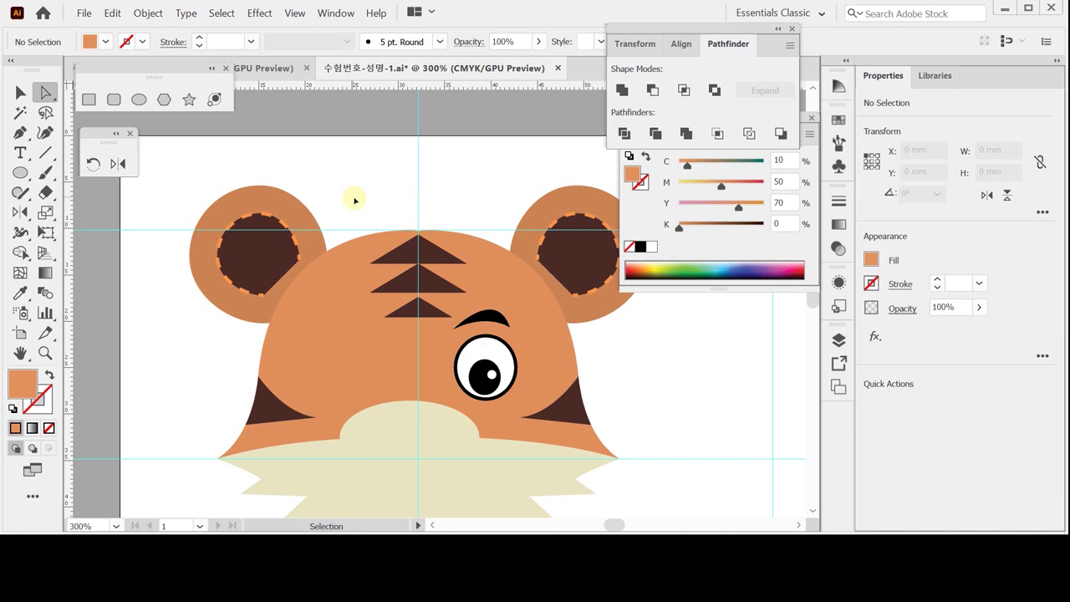
Select the hidden left eye and eyebrow in outline view, return to preview, and bring them to the front.
{"action": "key", "text": "ctrl+y"}
{"action": "key", "text": "ctrl+equal"}
{"action": "left_click_drag", "start_coordinate": [410, 316], "coordinate": [351, 309]}
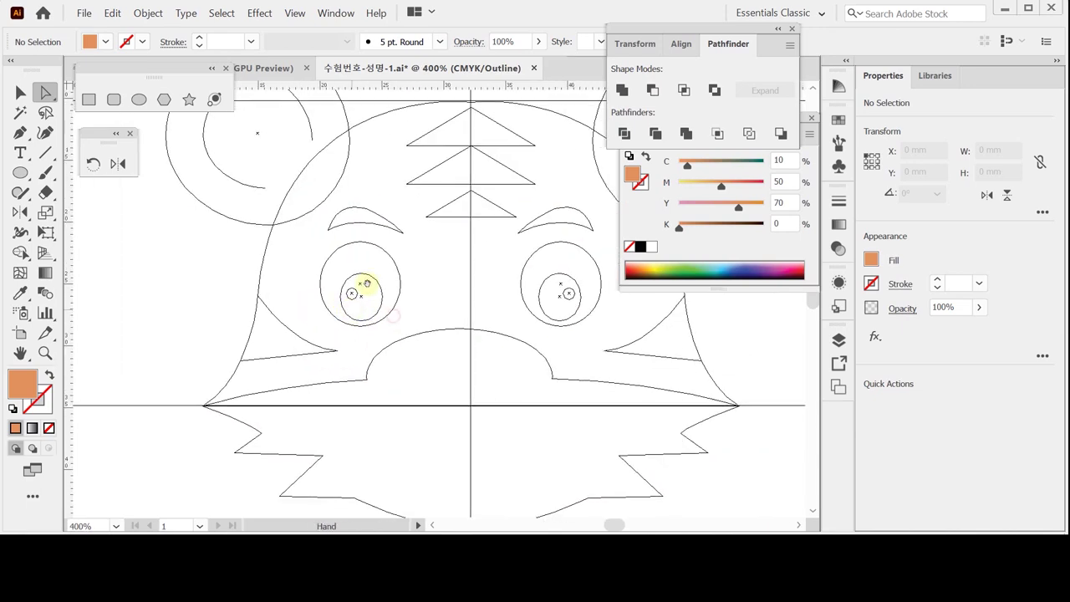
{"action": "left_click", "coordinate": [167, 151]}
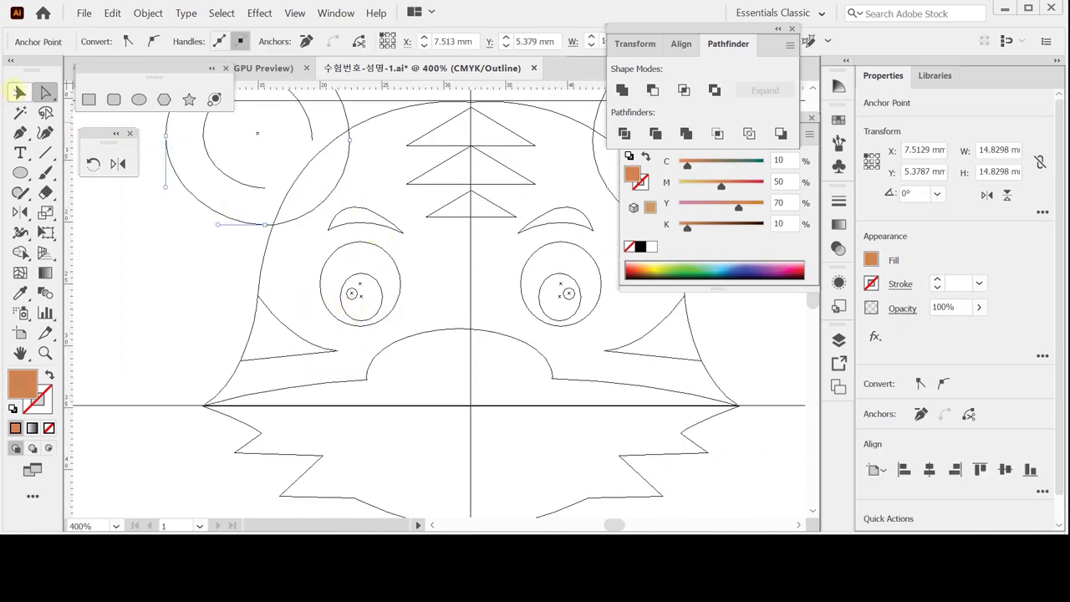
{"action": "left_click", "coordinate": [18, 92]}
{"action": "left_click_drag", "start_coordinate": [363, 199], "coordinate": [320, 222]}
{"action": "left_click", "coordinate": [356, 304]}
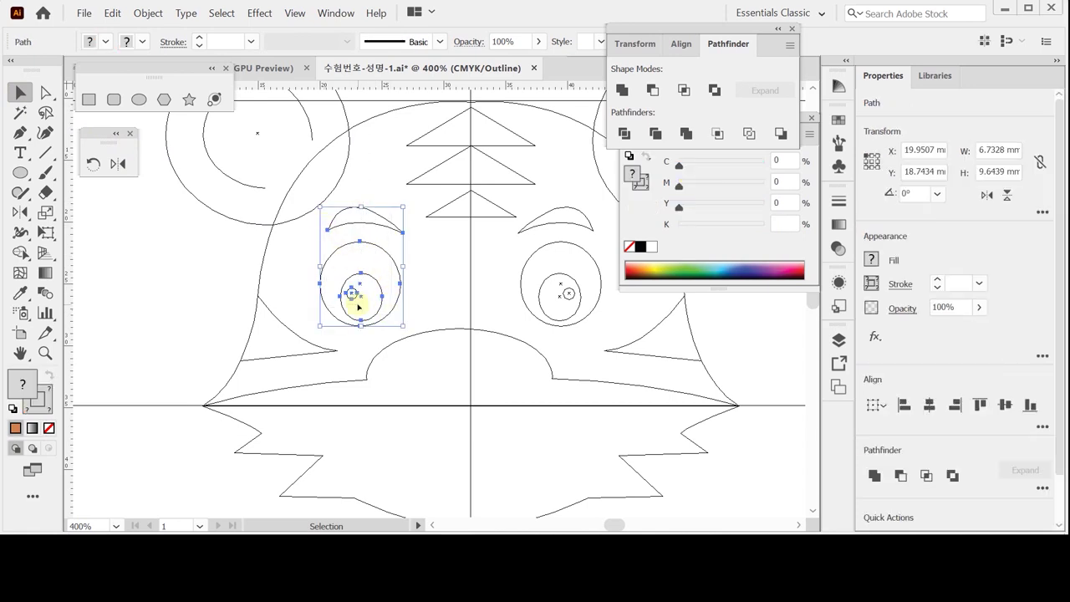
{"action": "key", "text": "ctrl+y"}
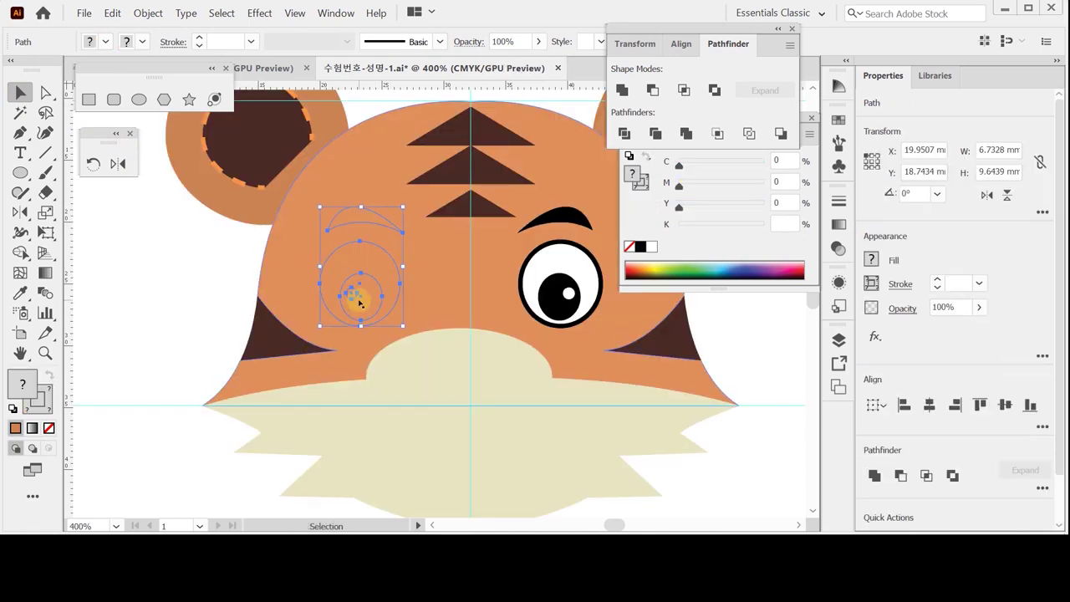
{"action": "key", "text": "ctrl+z"}
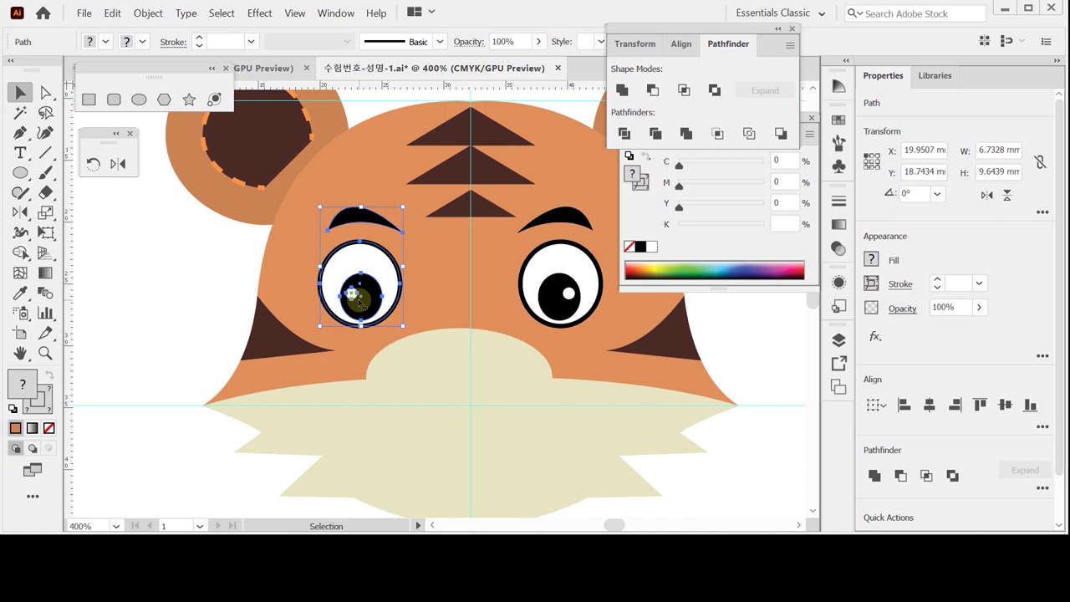
Draw a nose ellipse about 9.2 by 5 mm on the upper muzzle, using the default white fill and 1 pt black stroke.
{"action": "left_click", "coordinate": [176, 306]}
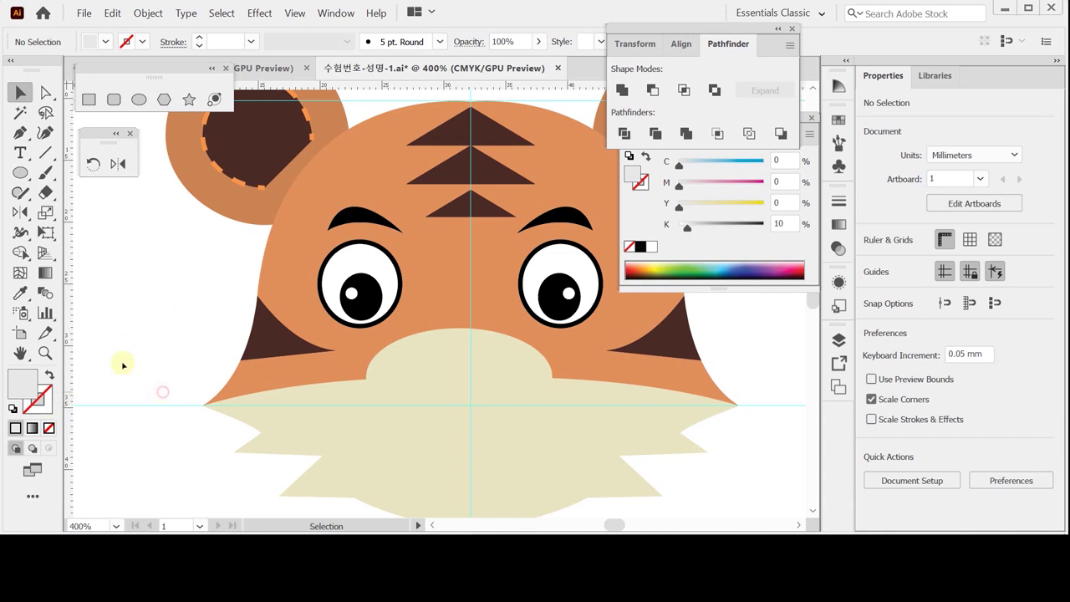
{"action": "left_click", "coordinate": [12, 408]}
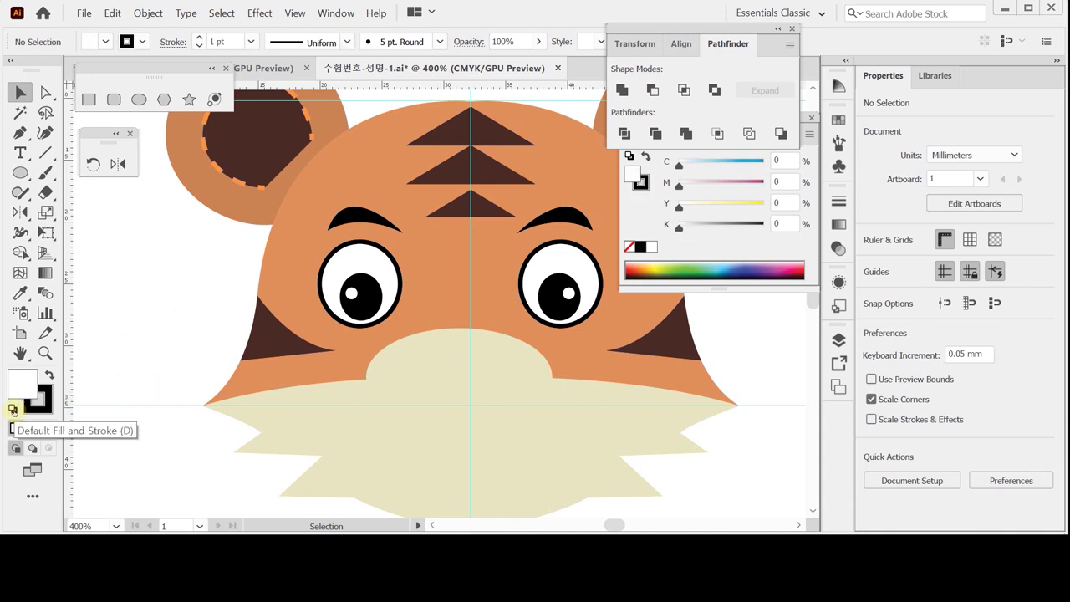
{"action": "left_click", "coordinate": [460, 405], "text": "ctrl+space"}
{"action": "left_click_drag", "start_coordinate": [456, 263], "coordinate": [391, 348]}
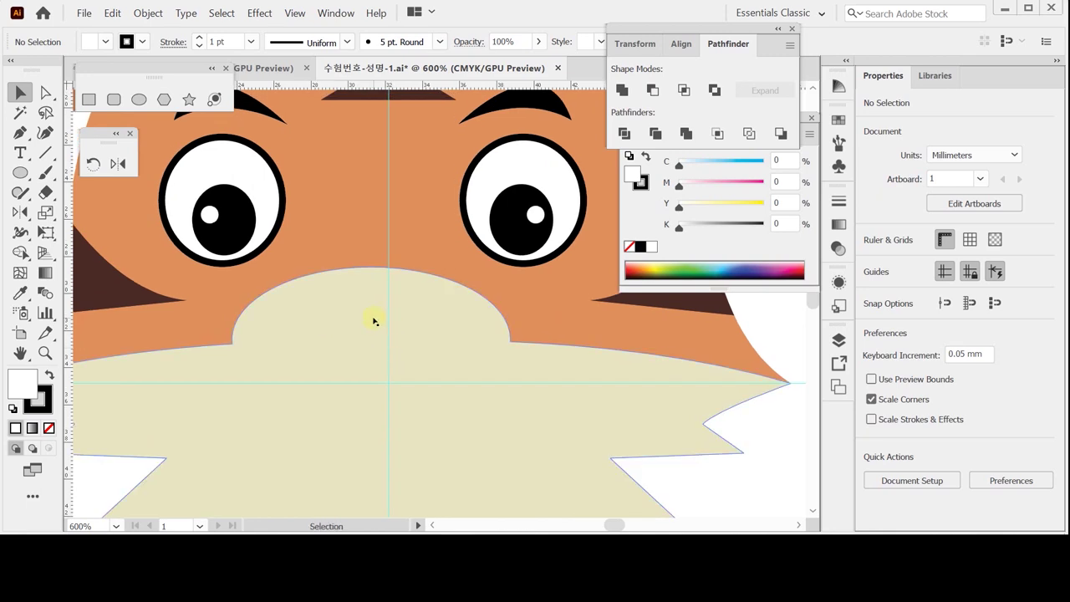
{"action": "left_click", "coordinate": [138, 100]}
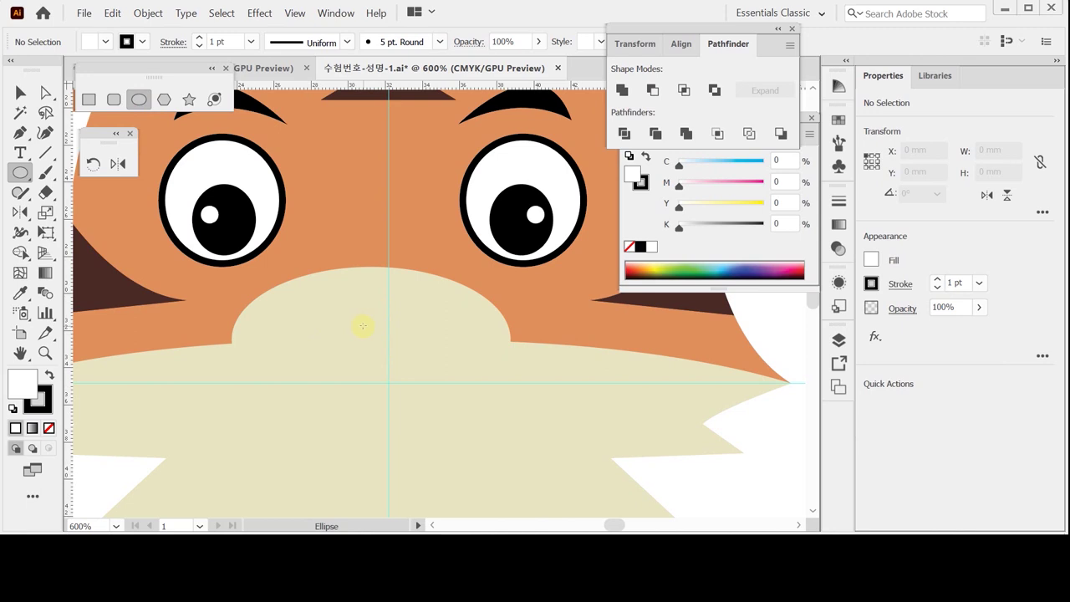
{"action": "left_click_drag", "start_coordinate": [367, 323], "coordinate": [452, 377]}
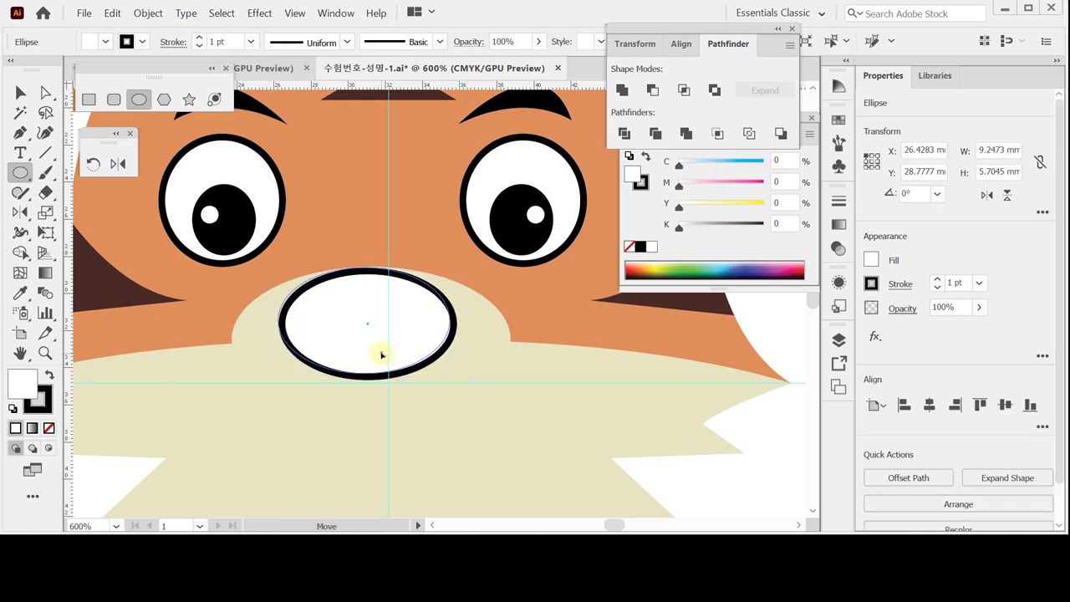
{"action": "left_click_drag", "start_coordinate": [364, 372], "coordinate": [382, 340]}
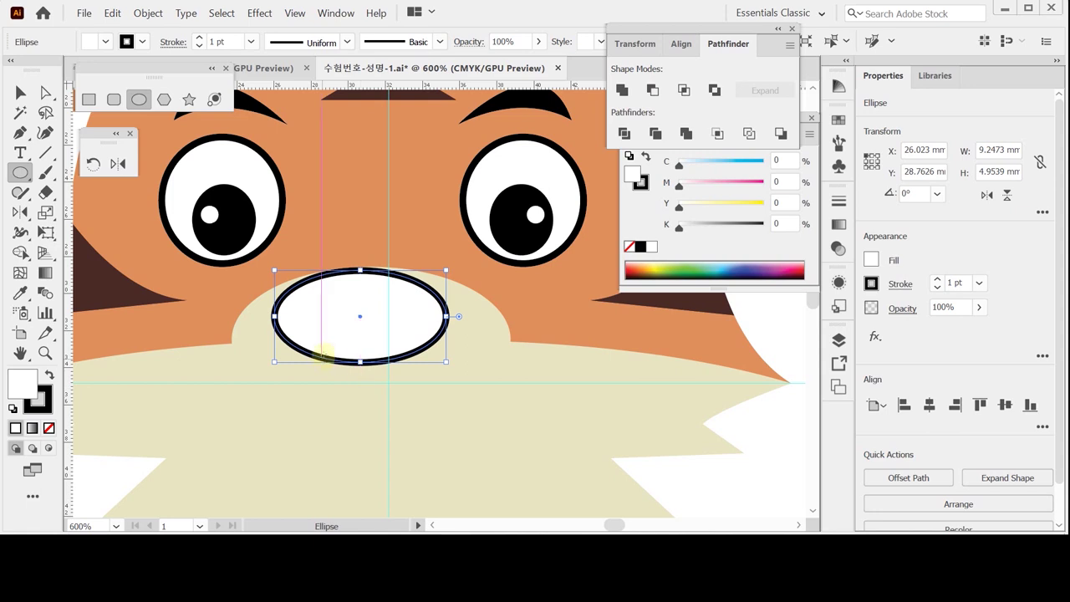
Draw an ellipse about 5.25 mm wide and 2.97 mm high overlapping the lower edge of the large white ellipse.
{"action": "left_click_drag", "start_coordinate": [316, 380], "coordinate": [414, 328]}
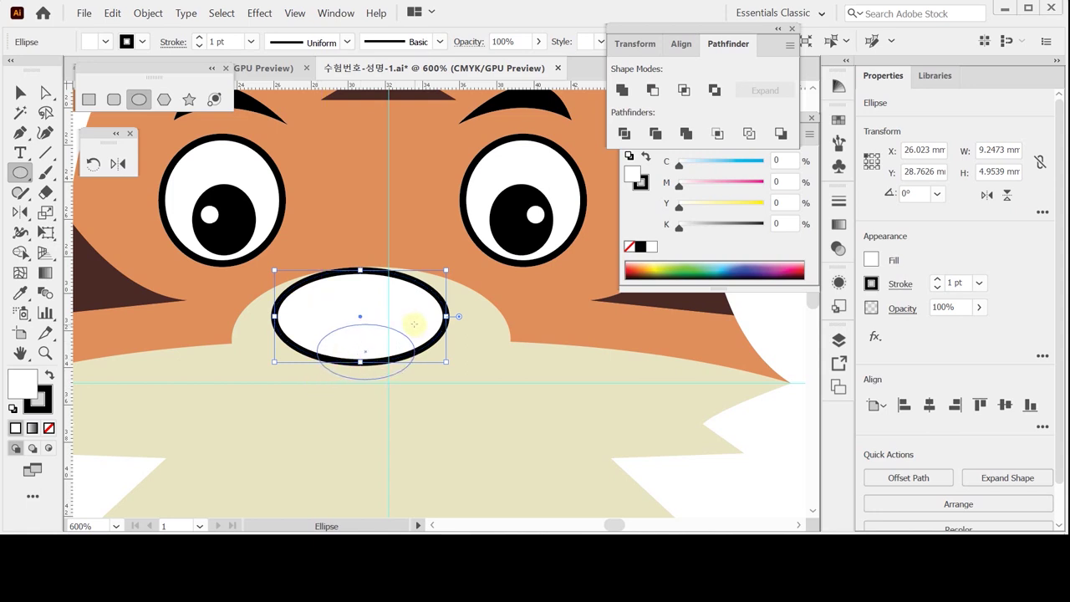
{"action": "left_click_drag", "start_coordinate": [414, 323], "coordinate": [415, 321]}
{"action": "left_click_drag", "start_coordinate": [365, 363], "coordinate": [373, 367]}
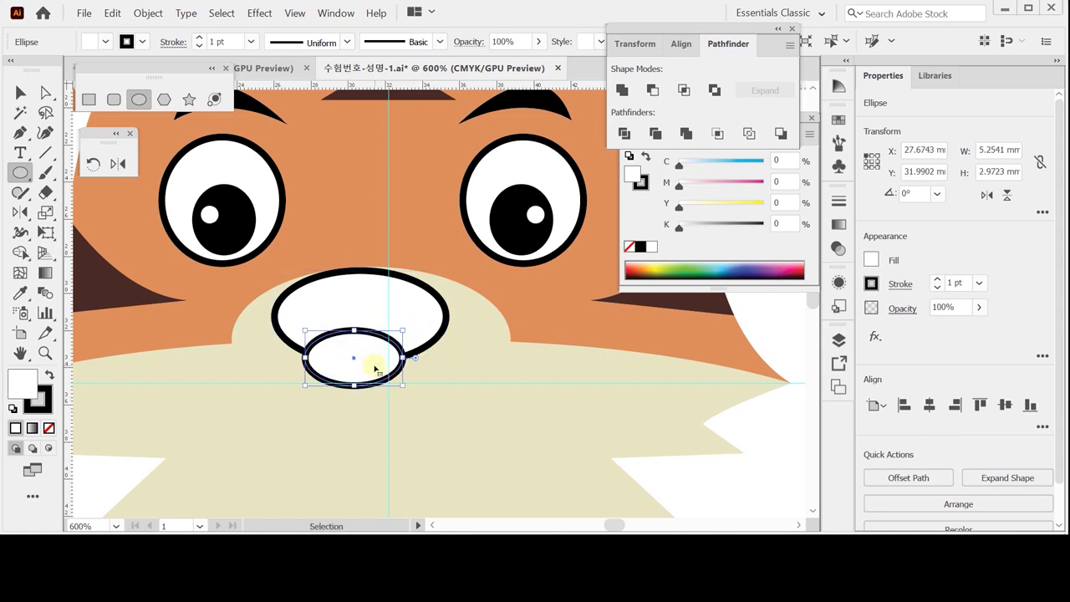
Align the small and large white ellipses to their common horizontal centre.
{"action": "left_click", "coordinate": [409, 320], "text": "shift"}
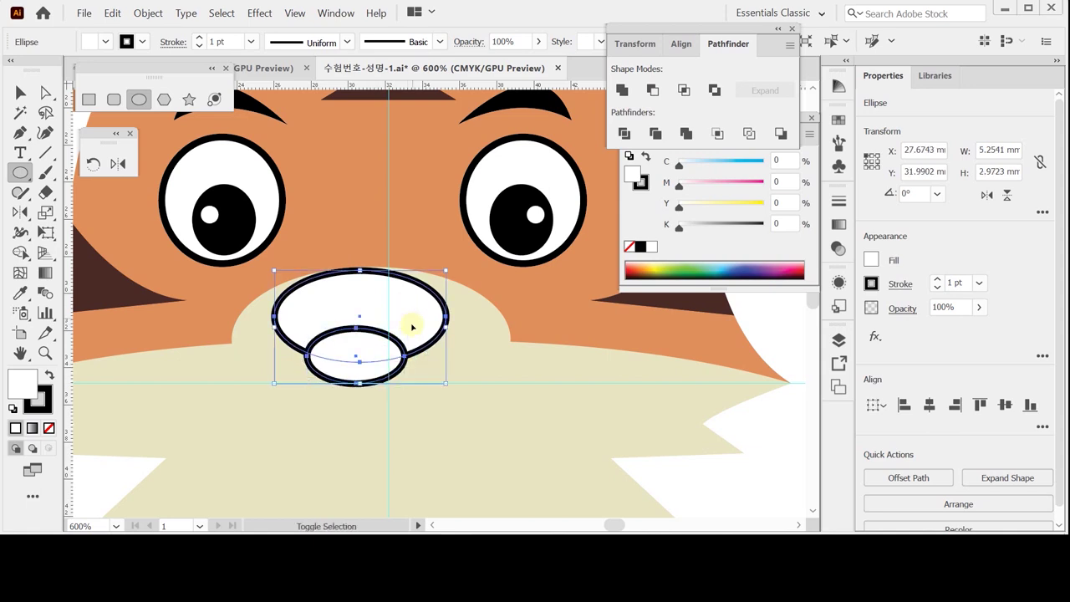
{"action": "left_click", "coordinate": [930, 406]}
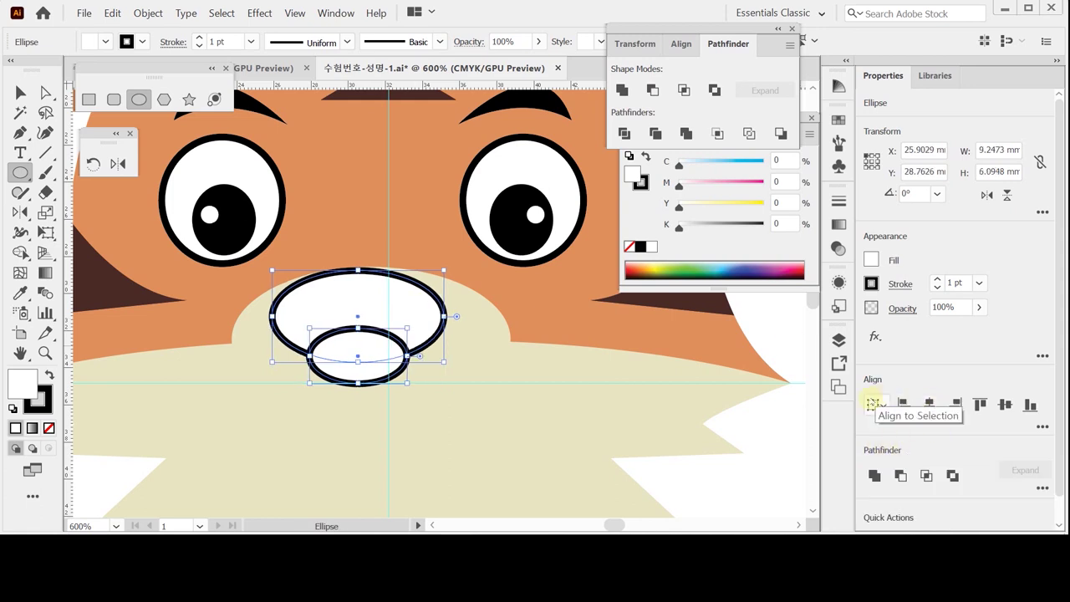
{"action": "left_click", "coordinate": [389, 376]}
{"action": "left_click", "coordinate": [764, 423]}
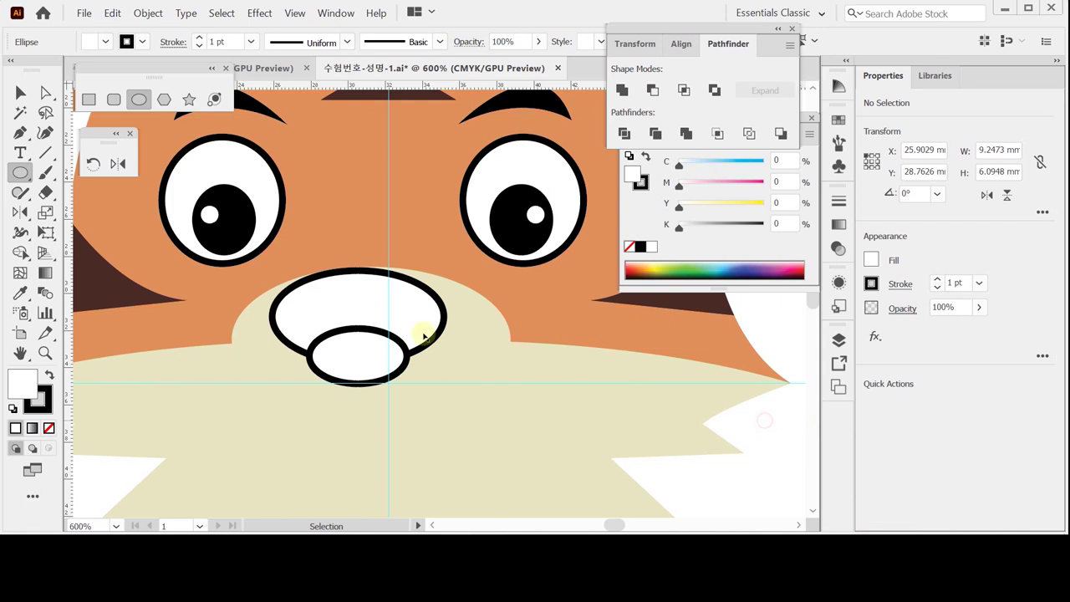
Move the small ellipse slightly up so it overlaps more of the large ellipse.
{"action": "left_click", "coordinate": [357, 350]}
{"action": "left_click_drag", "start_coordinate": [357, 349], "coordinate": [369, 338]}
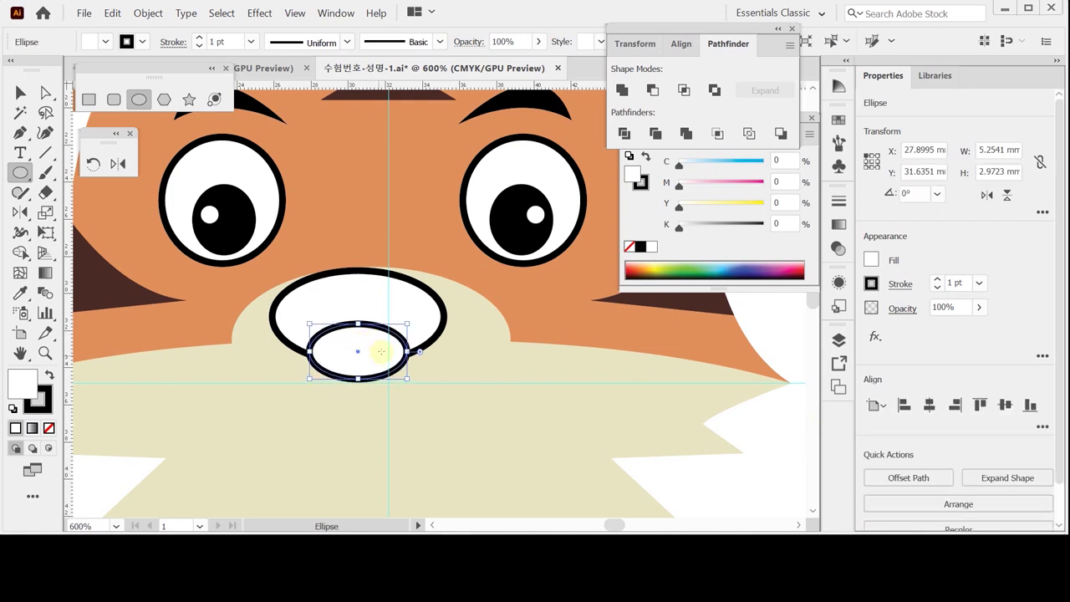
{"action": "left_click", "coordinate": [394, 308]}
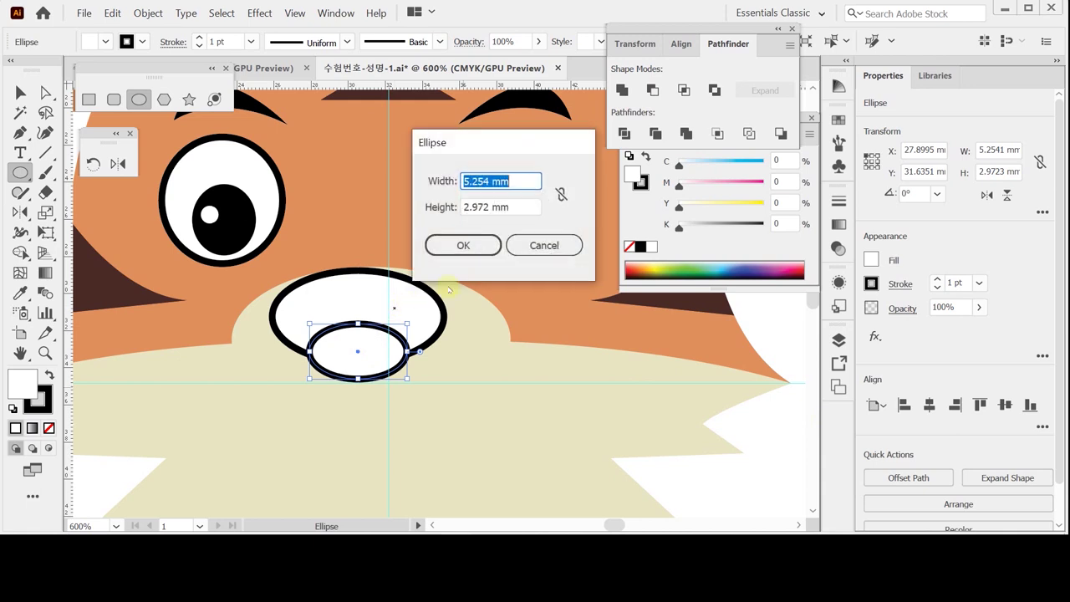
{"action": "left_click", "coordinate": [541, 245]}
Unite the large and small ellipses into a single shape and clear the selection.
{"action": "left_click", "coordinate": [359, 321], "text": "ctrl+shift"}
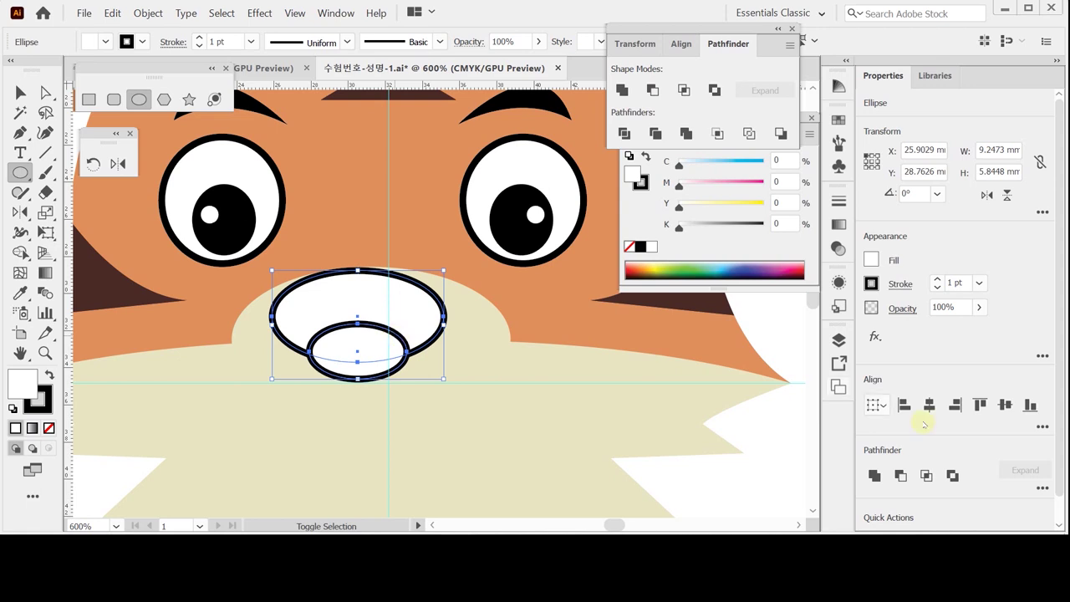
{"action": "left_click", "coordinate": [621, 90]}
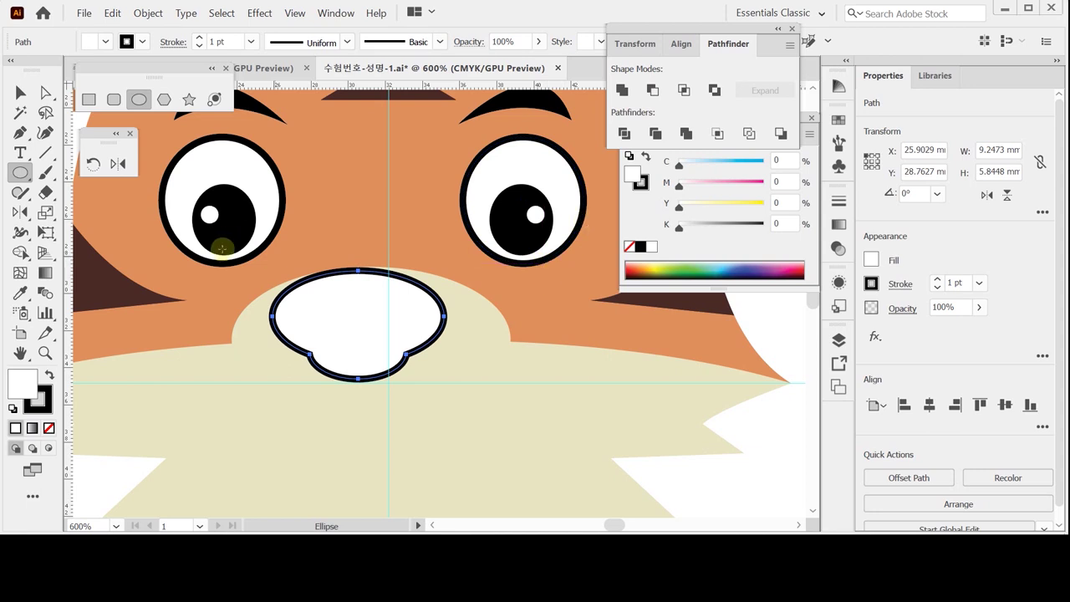
{"action": "key", "text": "ctrl"}
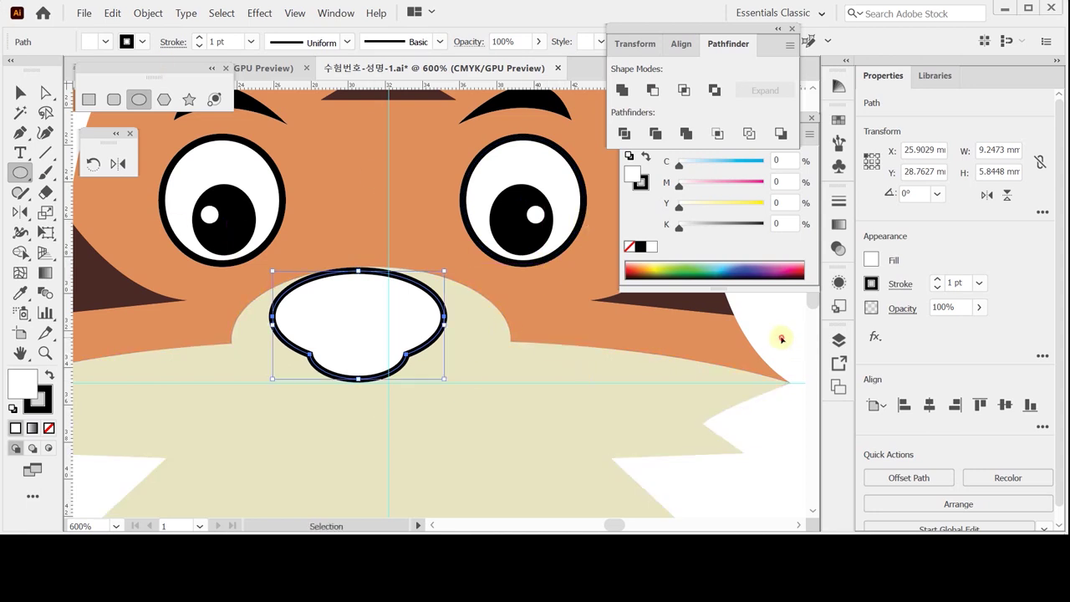
{"action": "left_click", "coordinate": [782, 338], "text": "ctrl"}
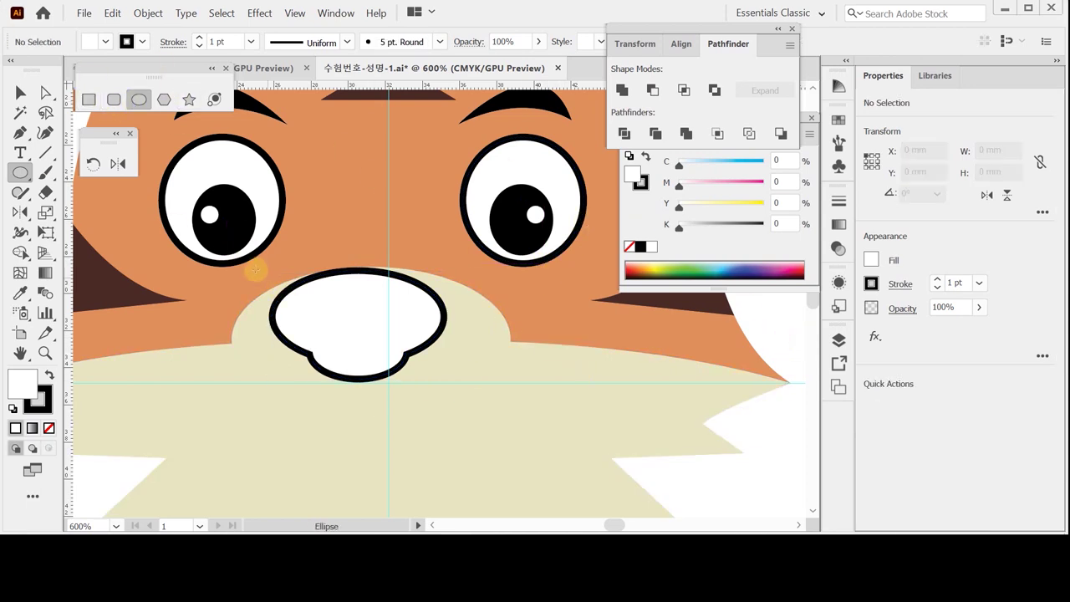
Draw an ellipse over the upper left part of the united shape and enlarge it to about 5.13 by 2.81 mm.
{"action": "left_click_drag", "start_coordinate": [282, 274], "coordinate": [372, 322]}
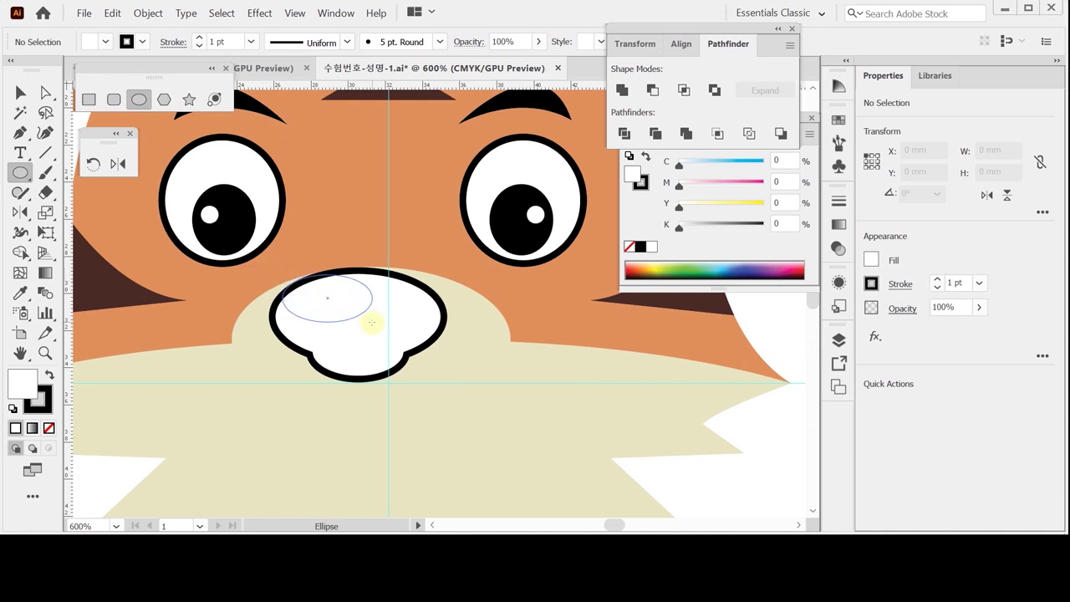
{"action": "left_click_drag", "start_coordinate": [372, 322], "coordinate": [322, 302]}
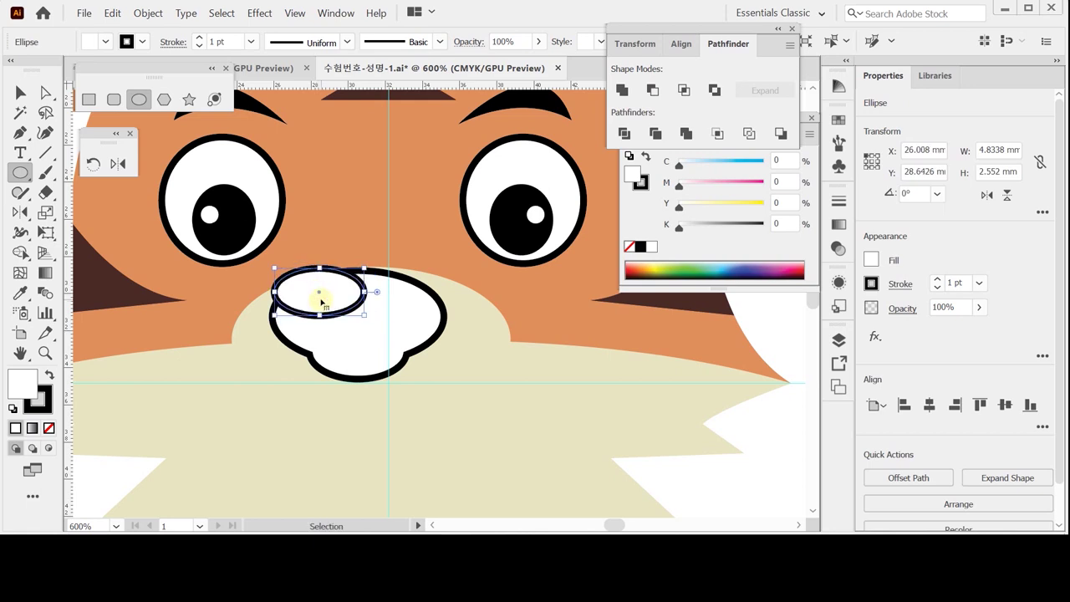
{"action": "left_click_drag", "start_coordinate": [275, 269], "coordinate": [269, 262]}
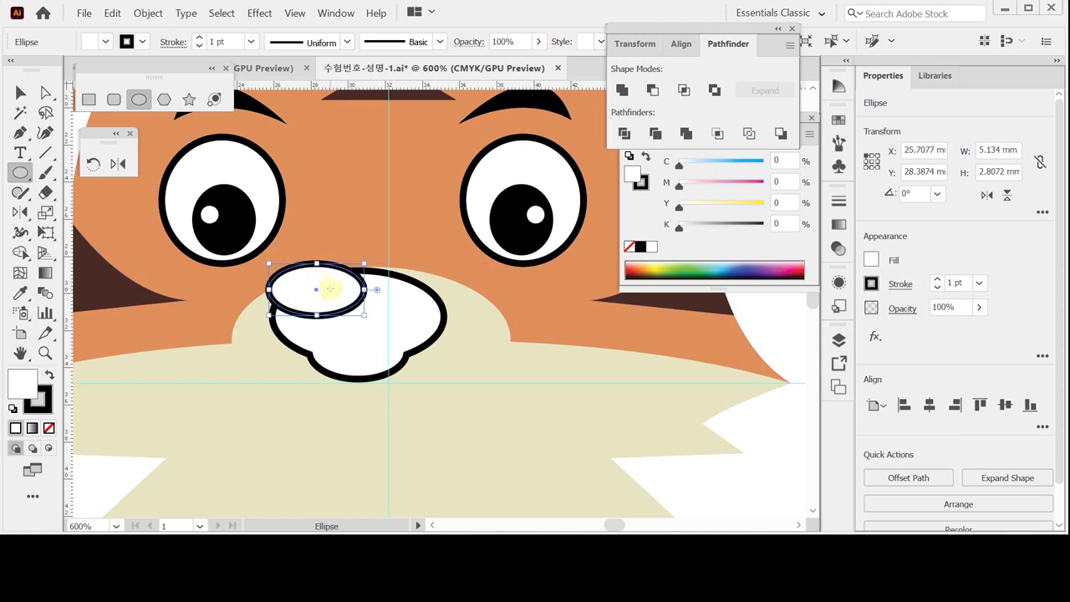
{"action": "left_click_drag", "start_coordinate": [333, 300], "coordinate": [411, 303]}
{"action": "left_click_drag", "start_coordinate": [307, 301], "coordinate": [397, 301]}
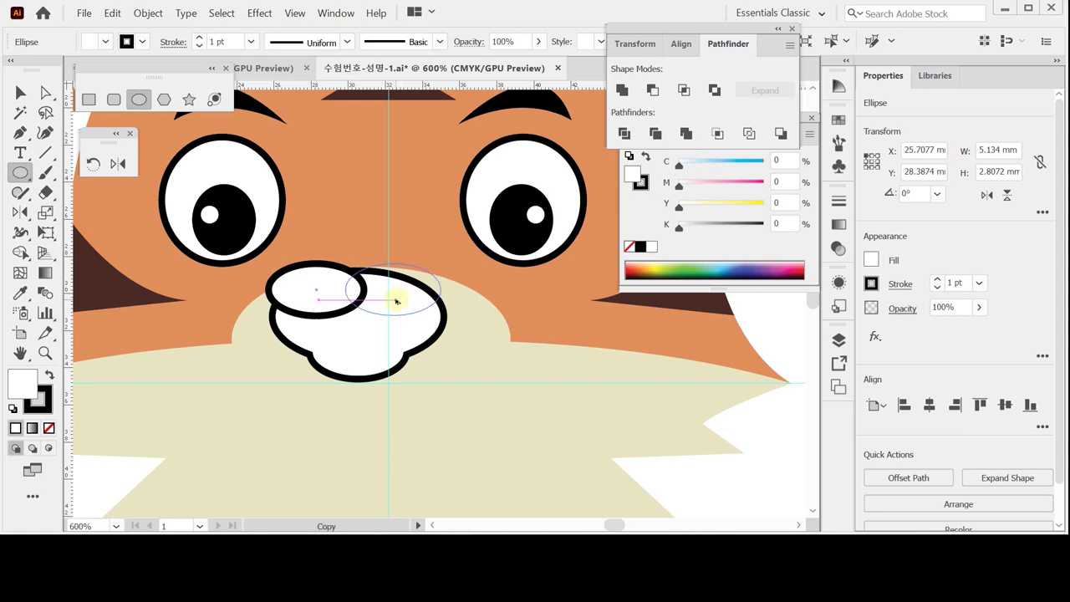
{"action": "left_click_drag", "start_coordinate": [396, 301], "coordinate": [394, 298]}
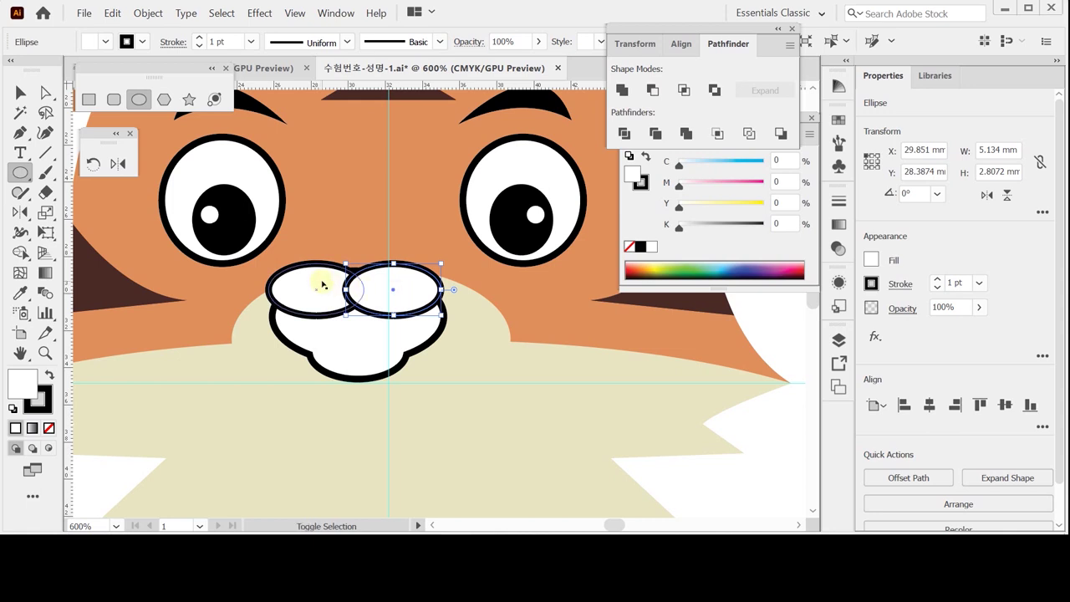
{"action": "key", "text": "ctrl+z"}
Widen the upper ellipse to about 6.18 mm, duplicate it horizontally over the shape's right half, and select both ellipses.
{"action": "left_click_drag", "start_coordinate": [368, 290], "coordinate": [402, 295]}
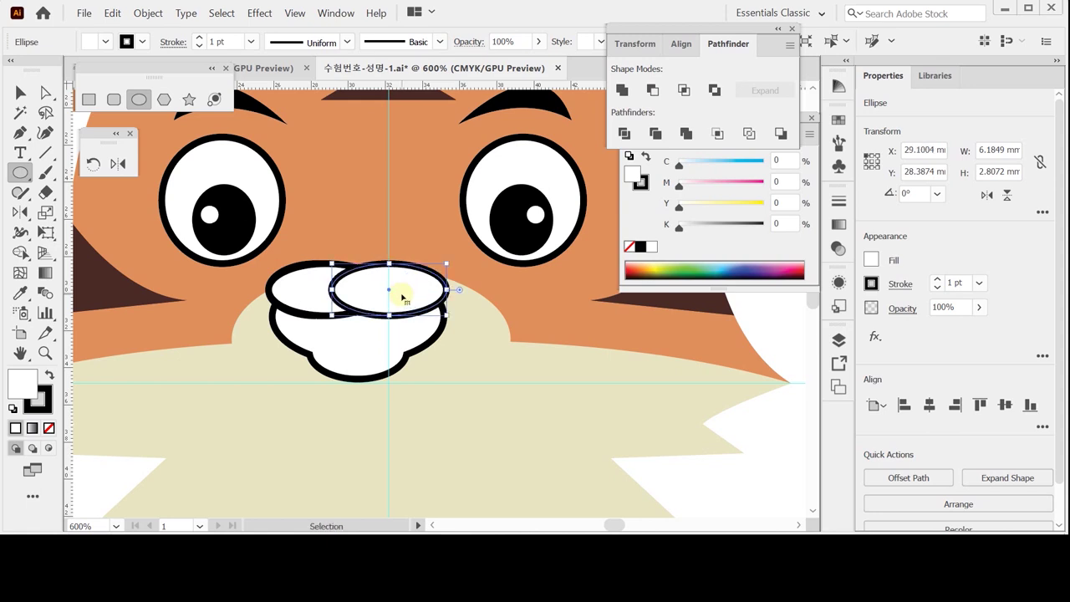
{"action": "left_click", "coordinate": [311, 298], "text": "shift"}
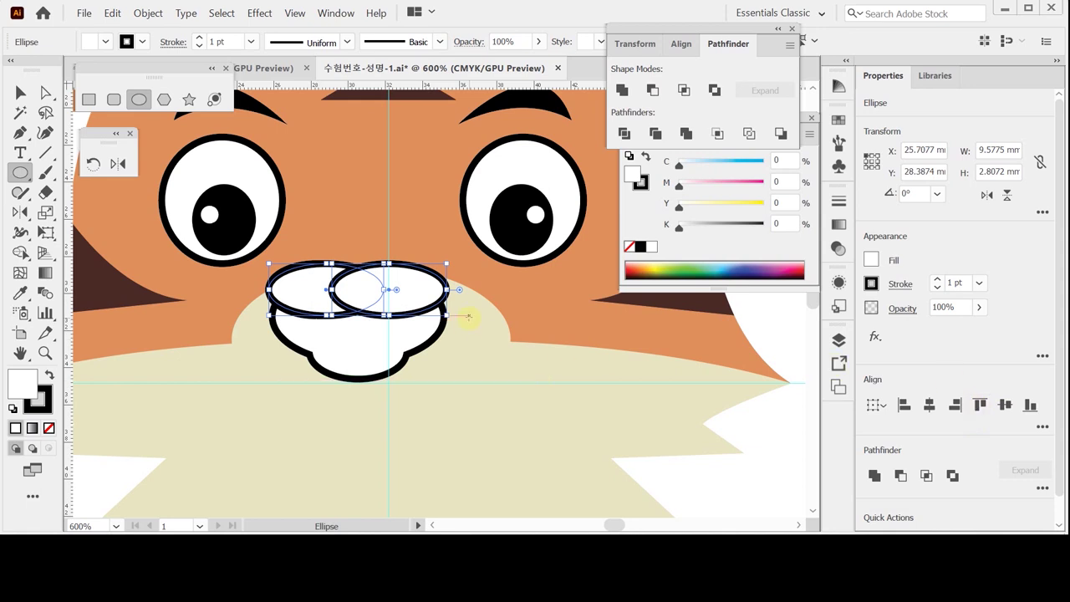
{"action": "left_click", "coordinate": [375, 351], "text": "shift"}
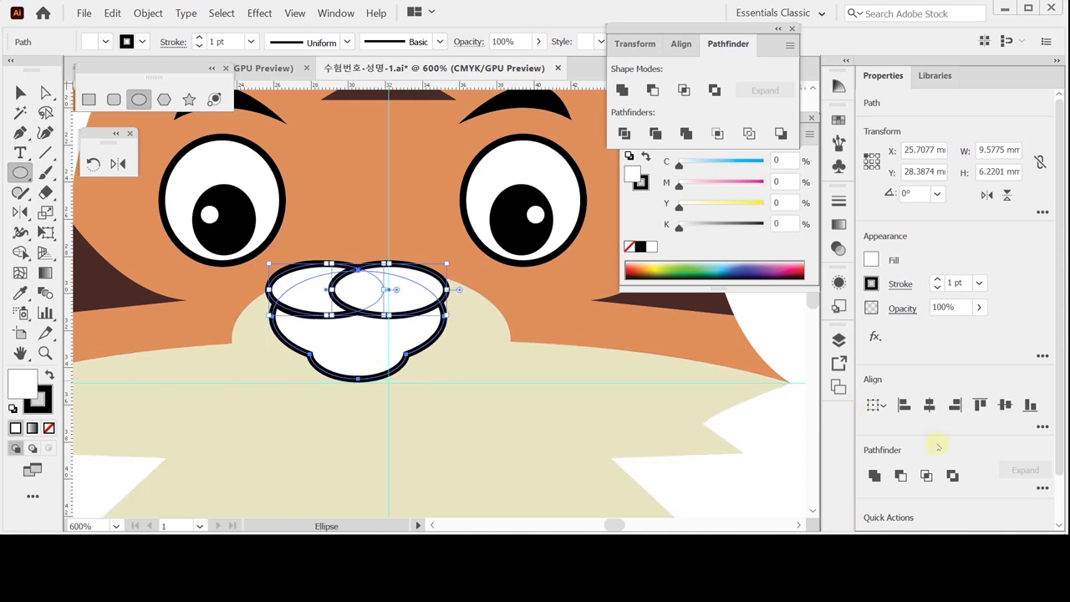
{"action": "left_click", "coordinate": [900, 474]}
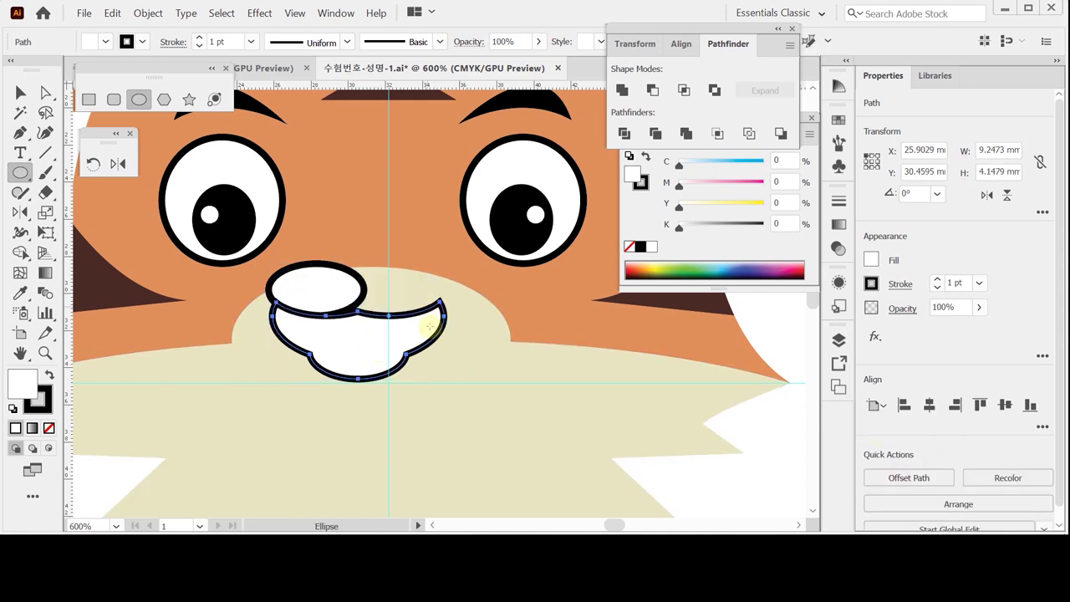
{"action": "key", "text": "ctrl+z"}
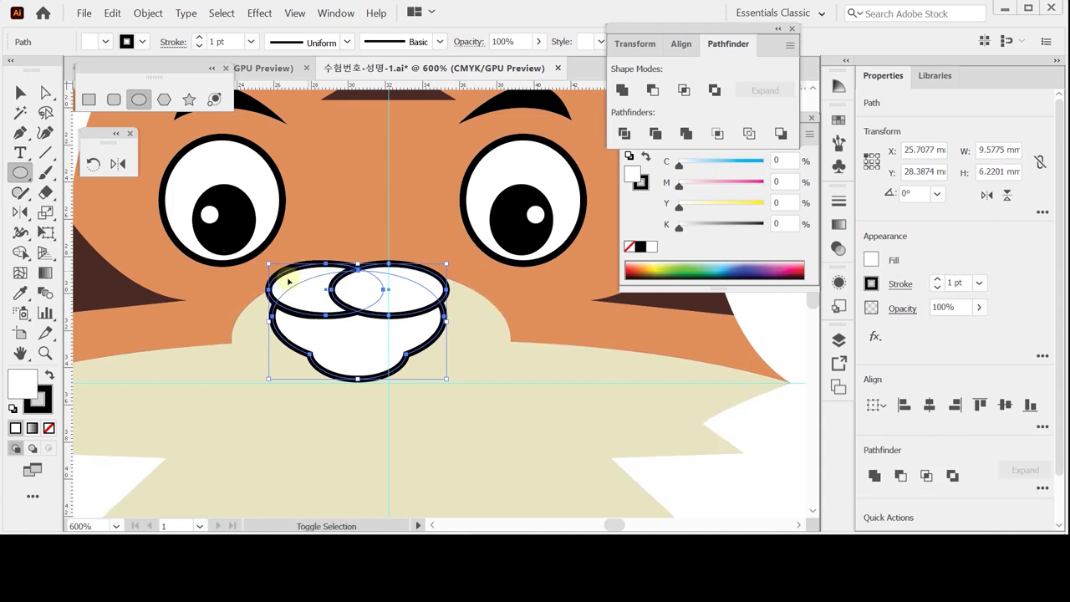
Subtract the two upper ellipses from the united nose shape with Minus Front and remove the leftover ellipse.
{"action": "left_click", "coordinate": [342, 323], "text": "ctrl+shift"}
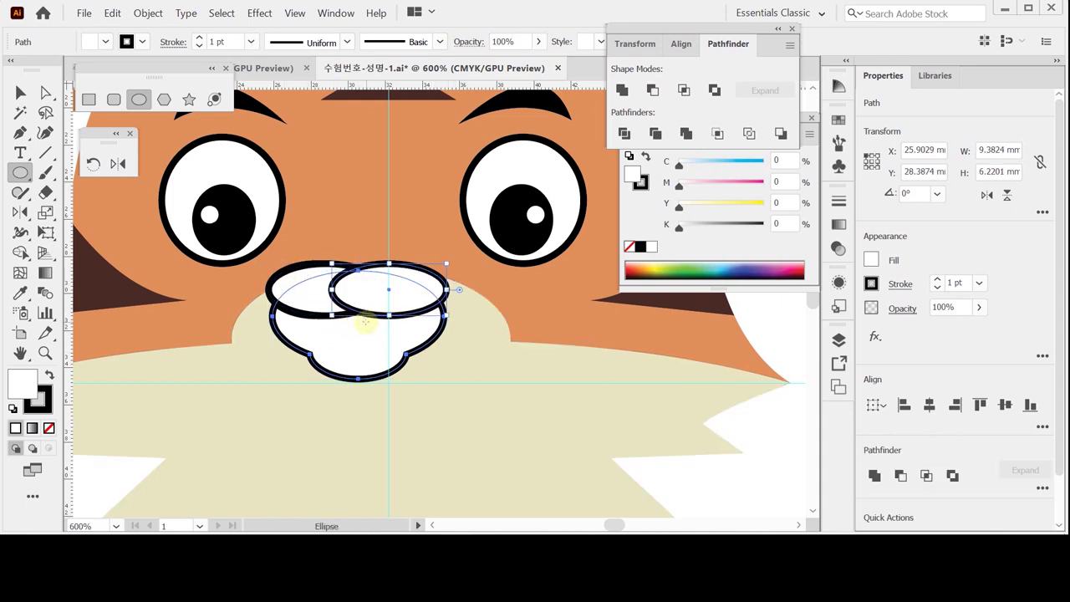
{"action": "left_click", "coordinate": [270, 283], "text": "shift"}
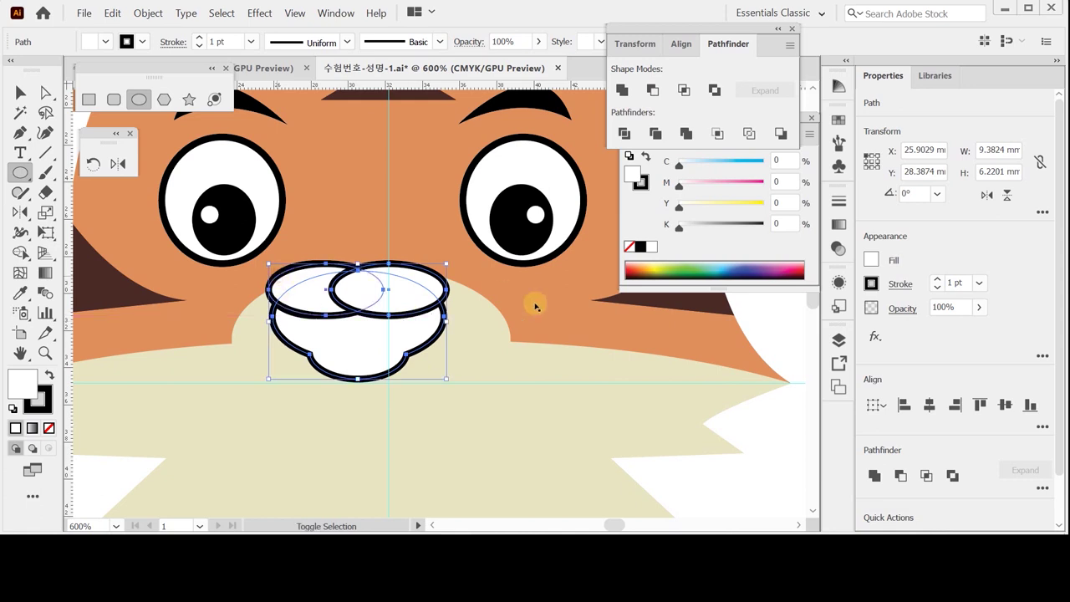
{"action": "left_click", "coordinate": [653, 90]}
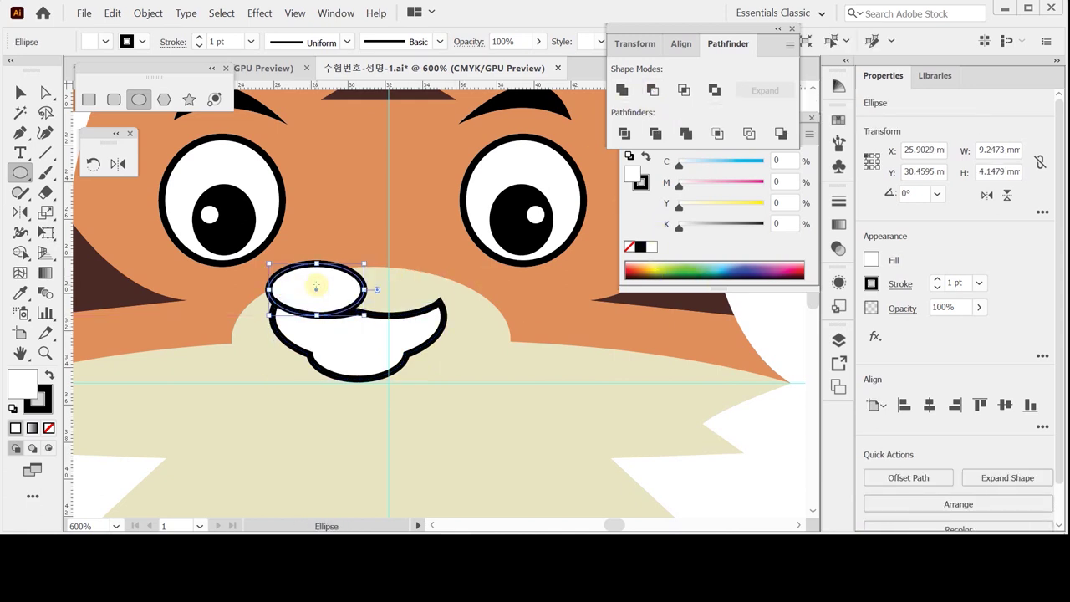
{"action": "key", "text": "backslash"}
{"action": "key", "text": "ctrl+shift+a"}
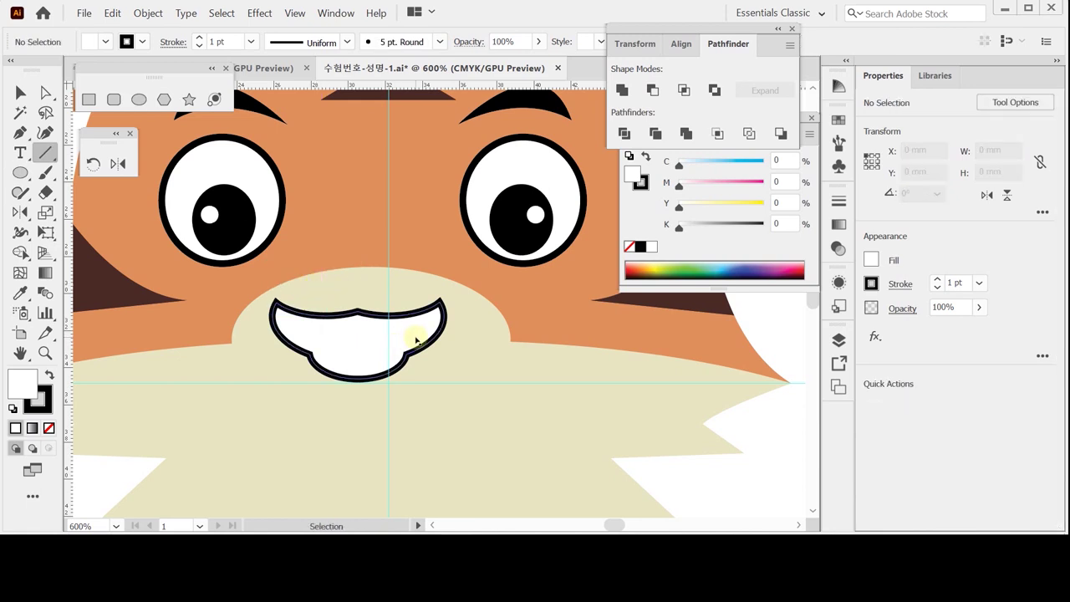
Give the nose shape a black fill and no stroke.
{"action": "left_click", "coordinate": [366, 351], "text": "ctrl"}
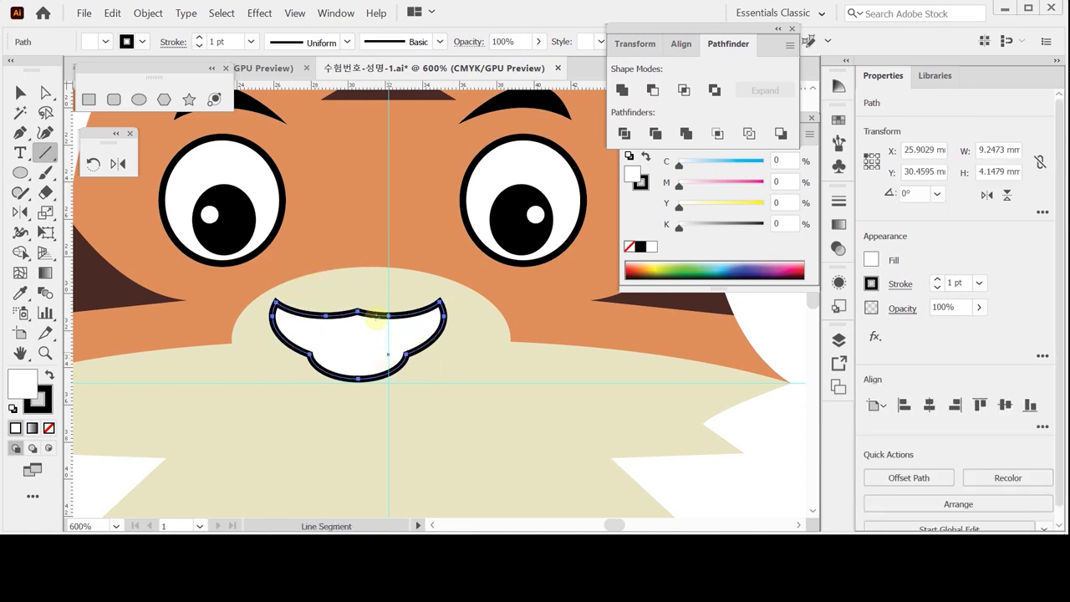
{"action": "left_click", "coordinate": [48, 375]}
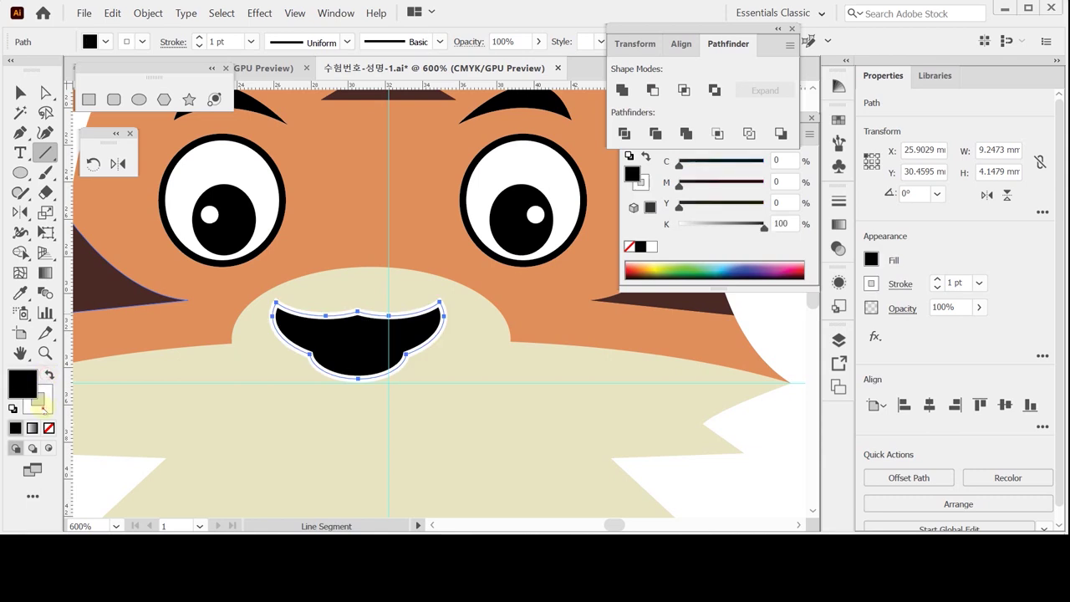
{"action": "left_click", "coordinate": [42, 406]}
{"action": "left_click", "coordinate": [49, 428]}
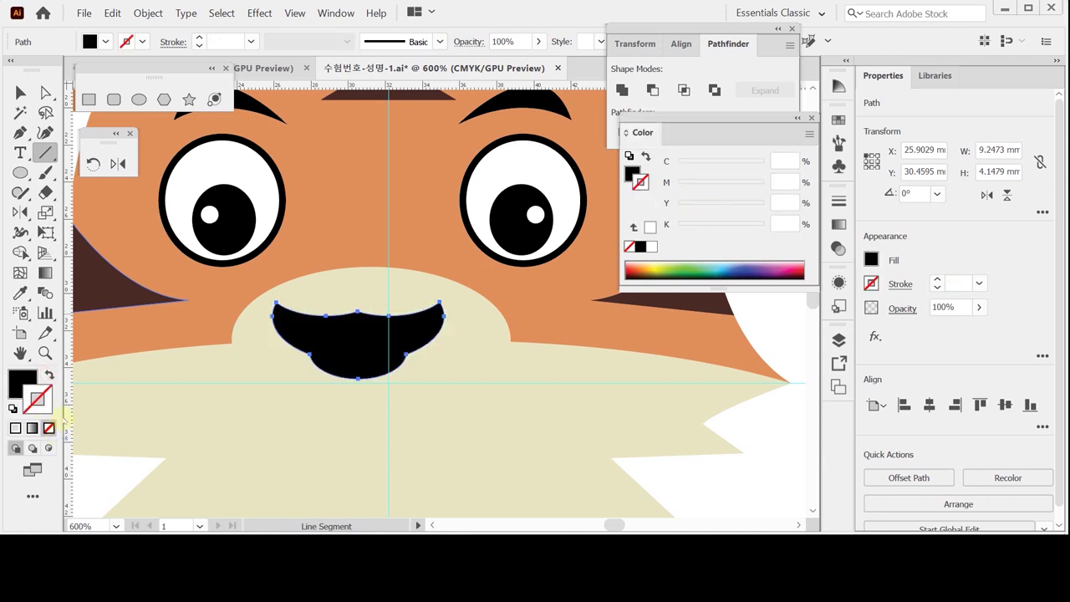
Nudge the black nose shape slightly to the right, to an X position of about 26.10 mm.
{"action": "key", "text": "ctrl"}
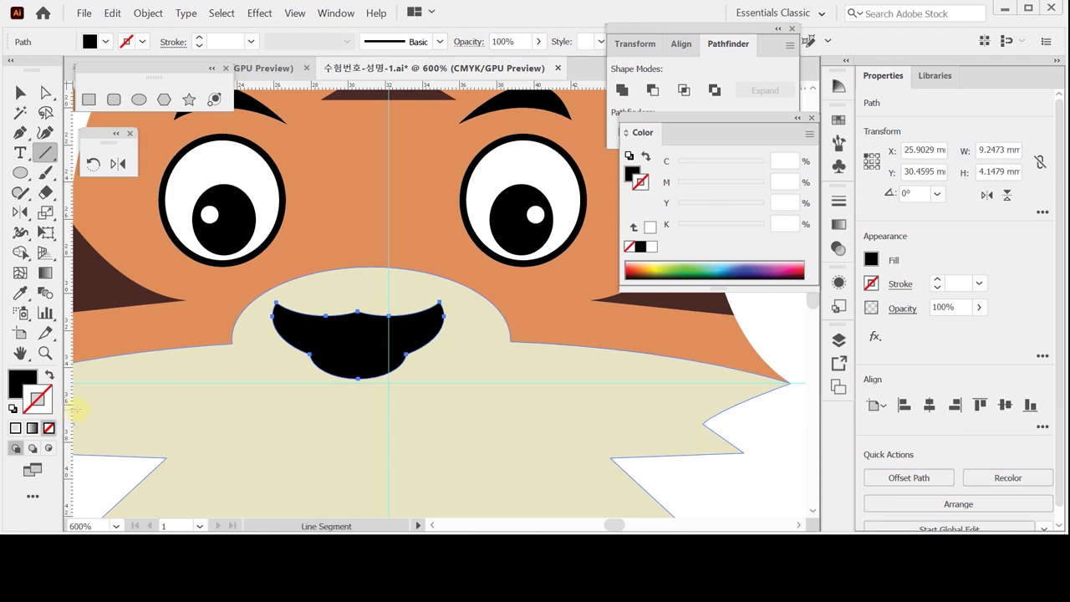
{"action": "scroll", "coordinate": [310, 411], "scroll_direction": "down", "scroll_amount": 3}
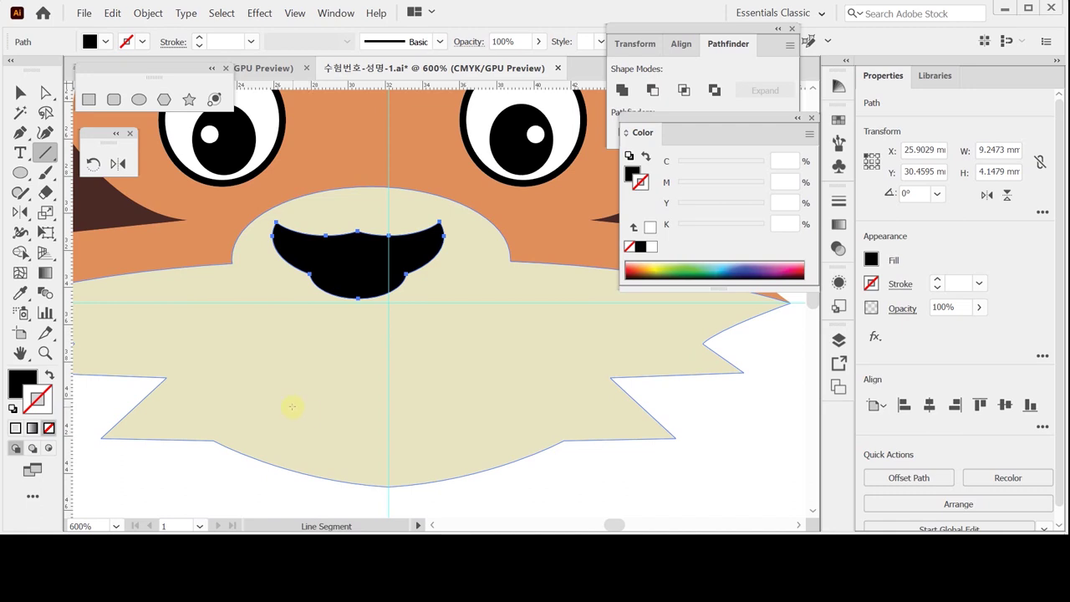
{"action": "key", "text": "Right"}
{"action": "key", "text": "Right"}
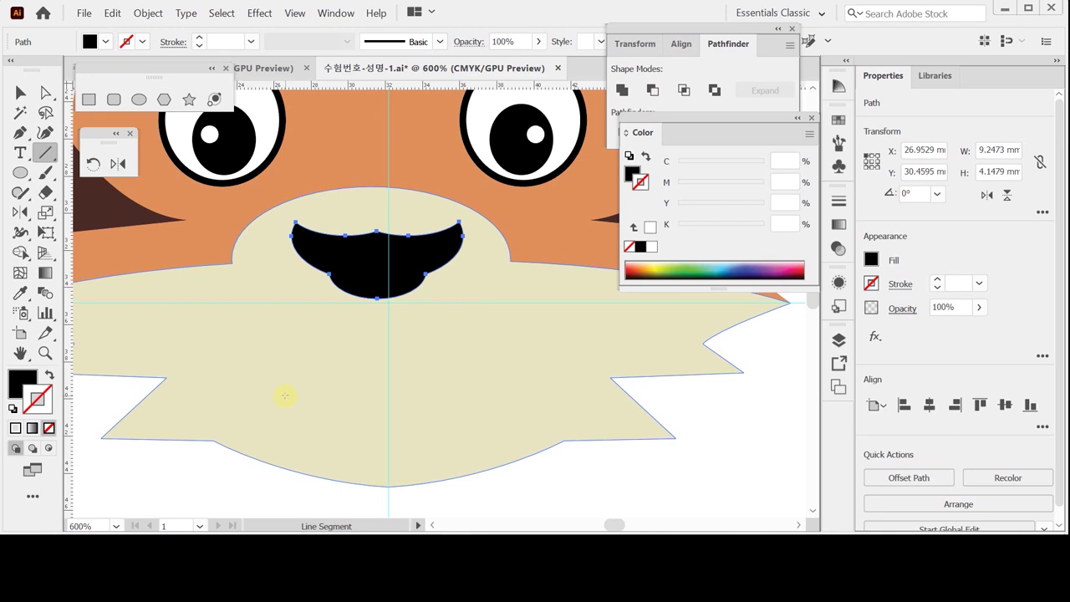
{"action": "key", "text": "Left"}
{"action": "key", "text": "Left"}
{"action": "key", "text": "Left"}
{"action": "key", "text": "Left"}
{"action": "key", "text": "Left"}
{"action": "key", "text": "Left"}
{"action": "key", "text": "Left"}
{"action": "key", "text": "Left"}
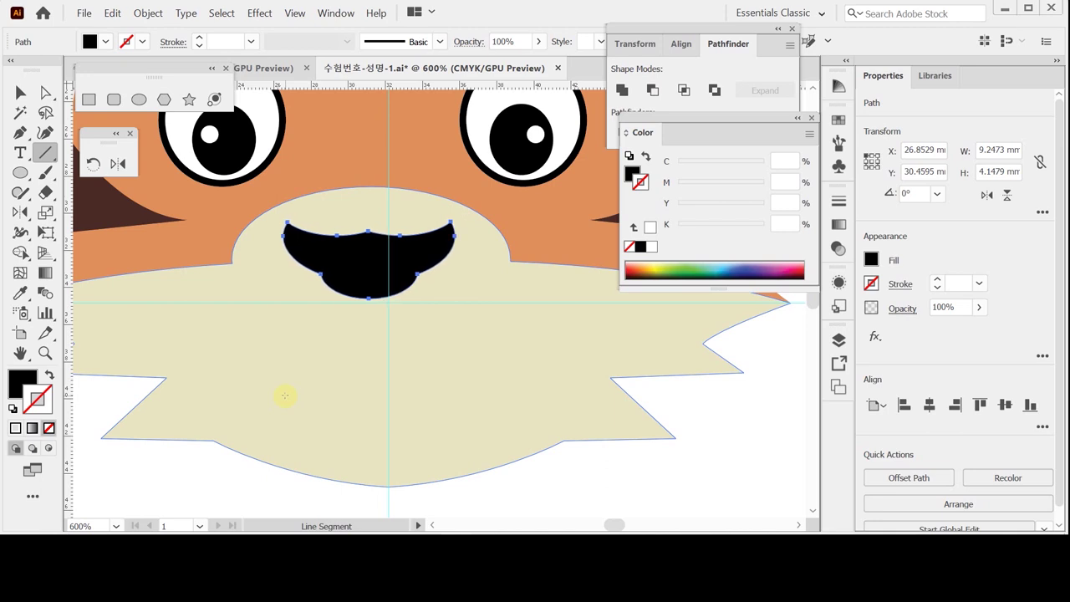
{"action": "key", "text": "Left"}
{"action": "key", "text": "Left"}
{"action": "key", "text": "Left"}
{"action": "key", "text": "Left"}
{"action": "key", "text": "Left"}
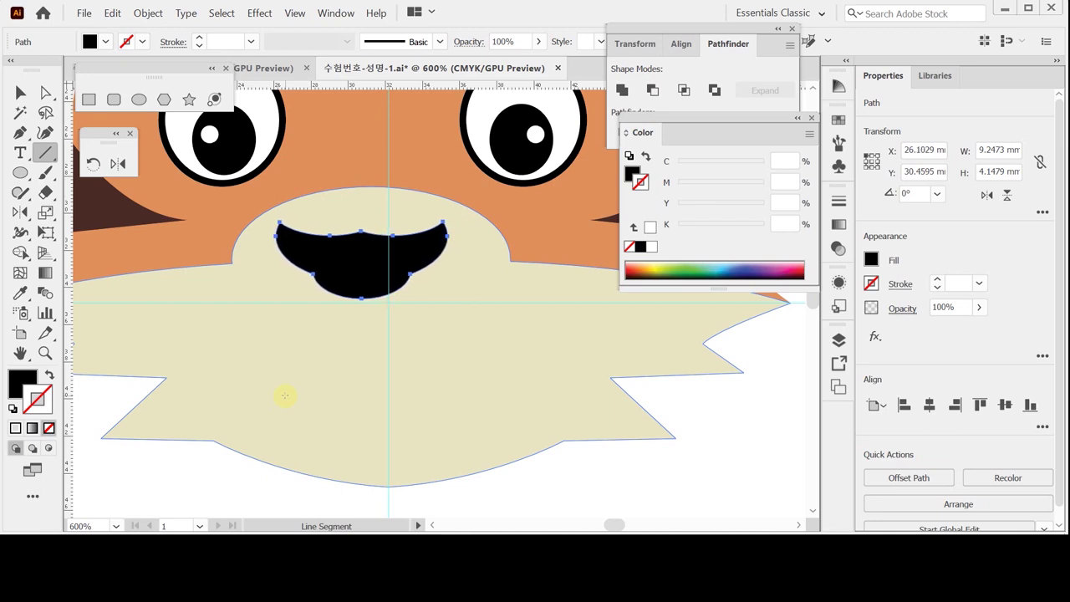
Draw a vertical line about 3.57 mm long down from the nose's lowest point and give it a black 1 pt stroke.
{"action": "key", "text": "ctrl+shift+a"}
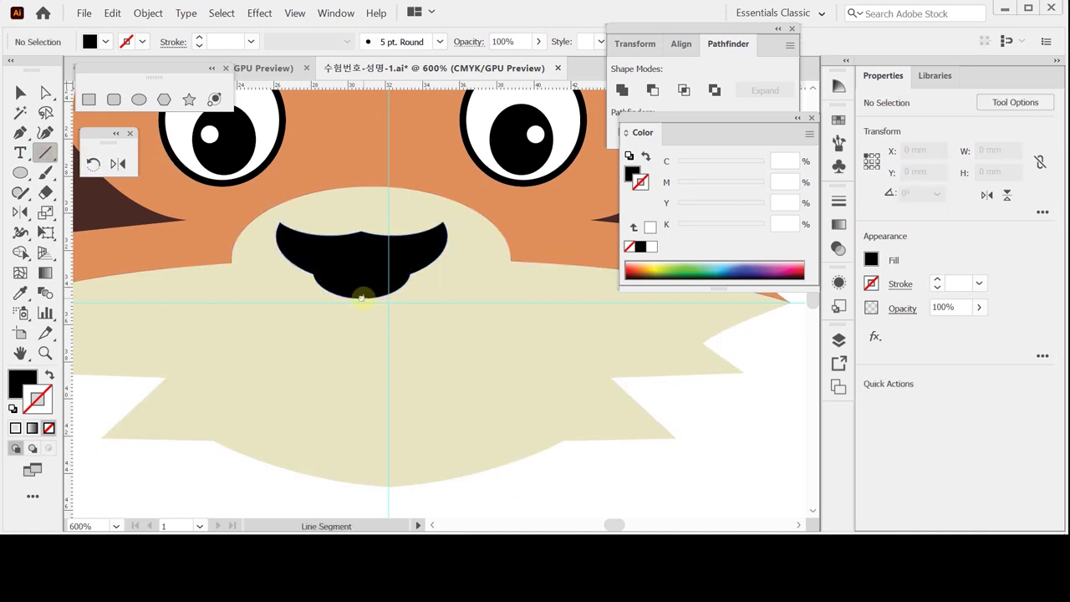
{"action": "left_click_drag", "start_coordinate": [362, 298], "coordinate": [356, 363]}
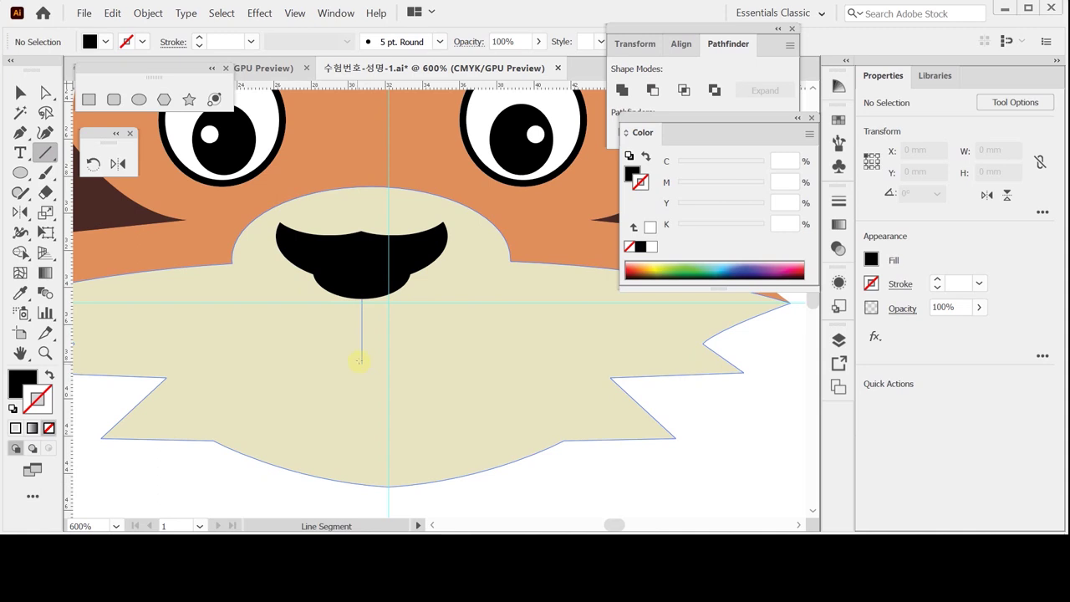
{"action": "left_click_drag", "start_coordinate": [358, 361], "coordinate": [358, 363]}
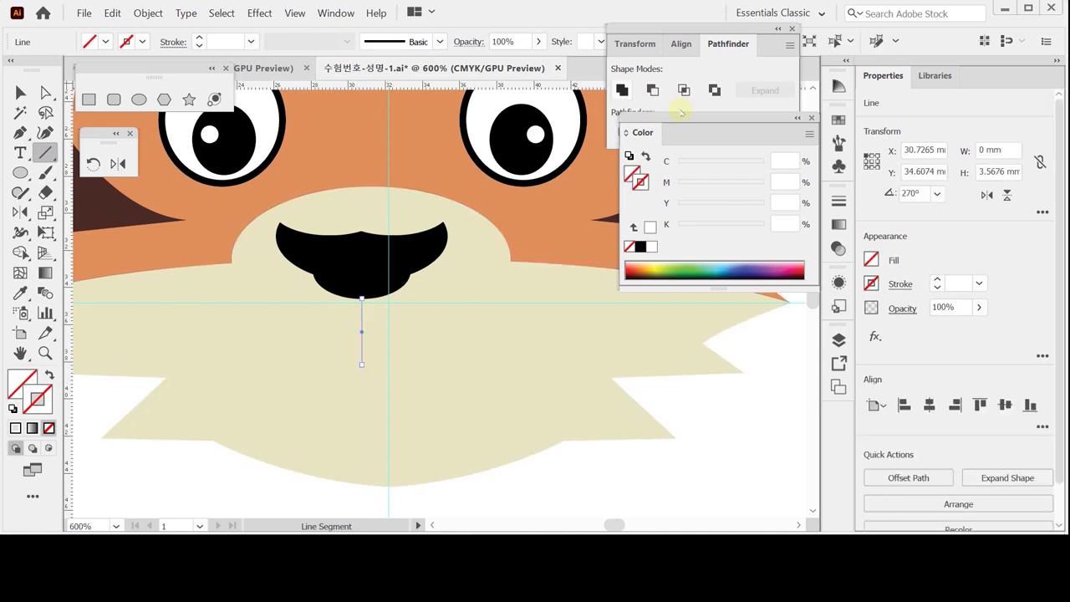
{"action": "left_click", "coordinate": [641, 247]}
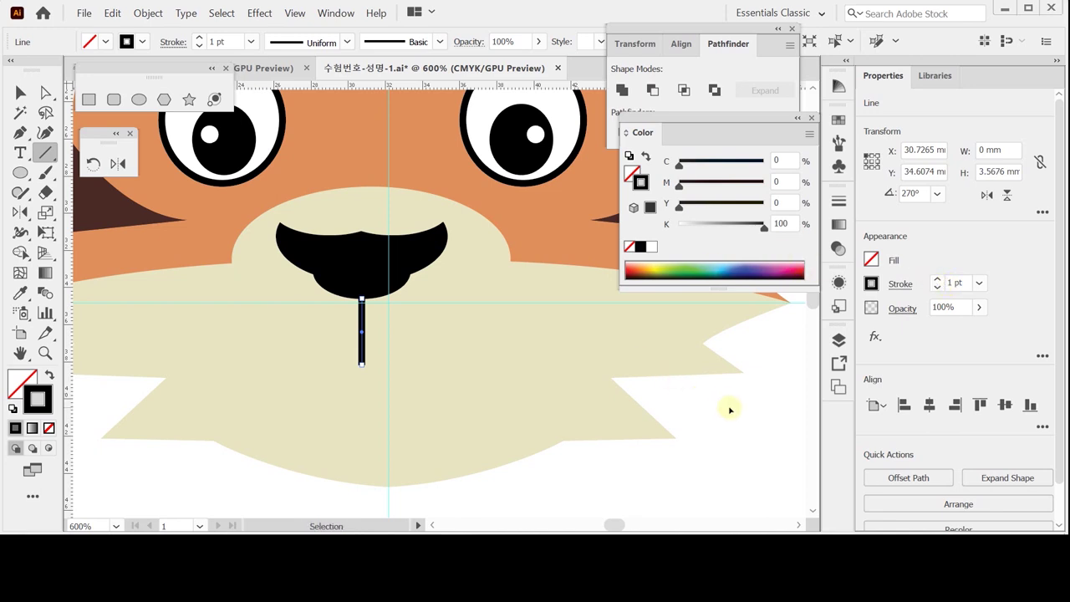
{"action": "key", "text": "ctrl+shift+a"}
Draw an unfilled ellipse about 17.20 × 11.71 mm around the nose and move it up until its lower edge meets the line's end.
{"action": "left_click", "coordinate": [139, 98]}
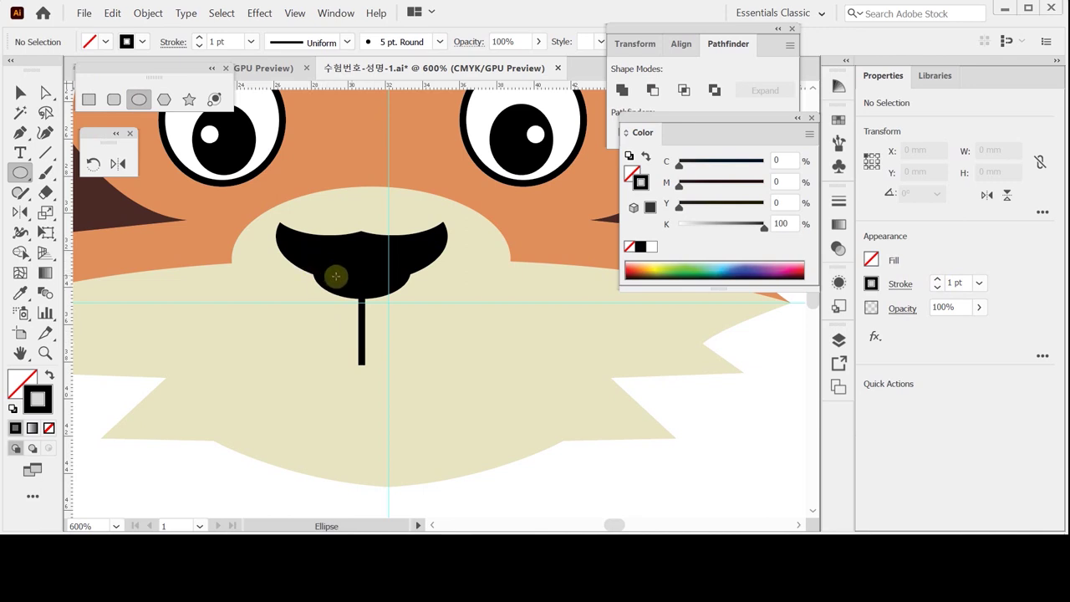
{"action": "left_click_drag", "start_coordinate": [361, 274], "coordinate": [520, 385]}
{"action": "key", "text": "Up"}
{"action": "key", "text": "Up"}
{"action": "key", "text": "Up"}
{"action": "key", "text": "Up"}
{"action": "key", "text": "Up"}
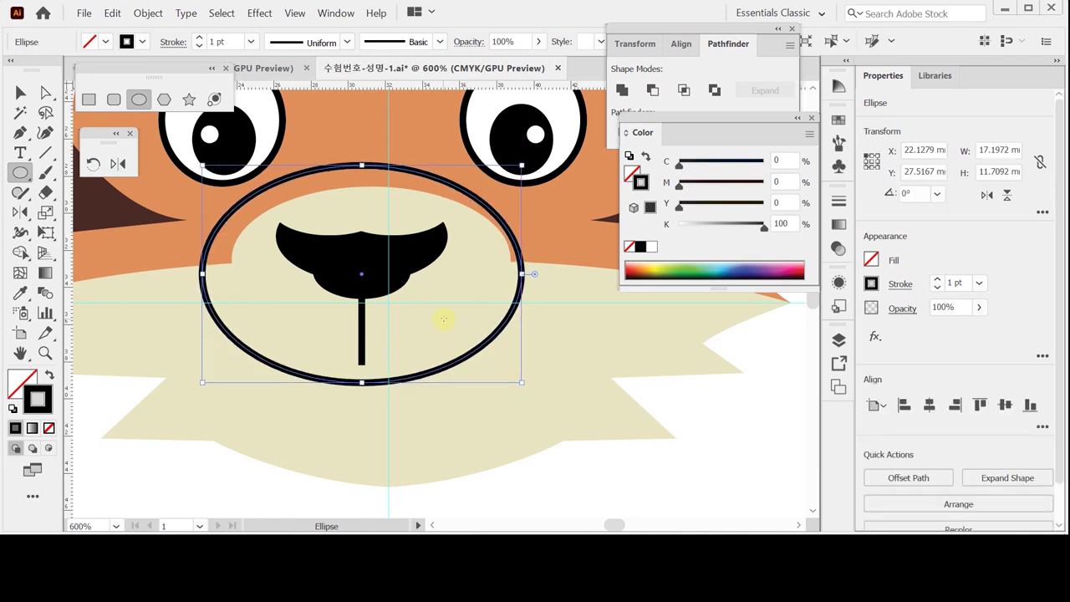
{"action": "key", "text": "Up"}
{"action": "key", "text": "Up"}
{"action": "key", "text": "Up"}
{"action": "key", "text": "Up"}
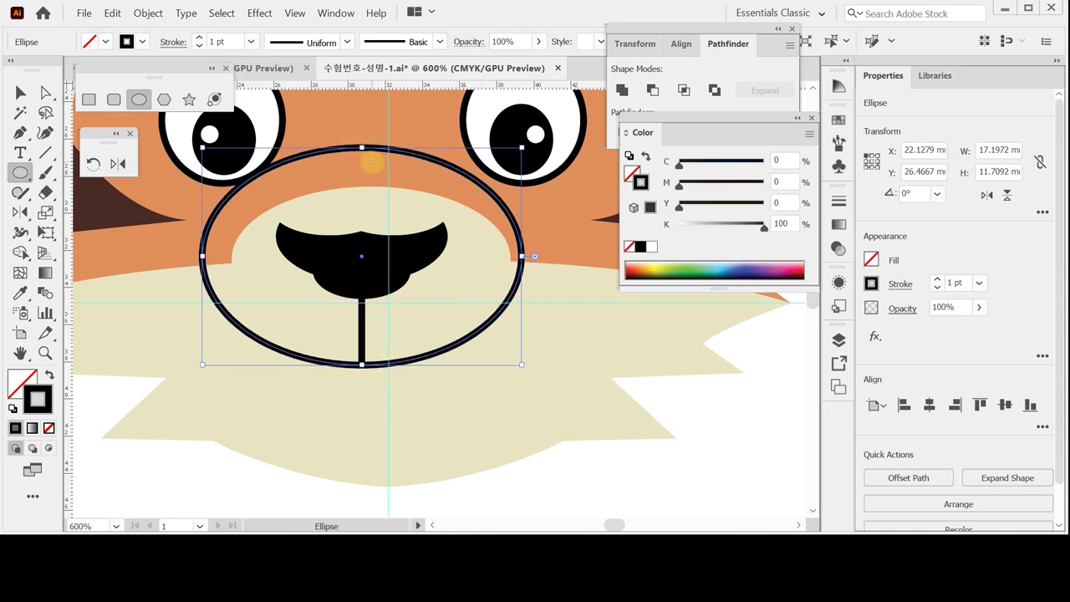
{"action": "left_click_drag", "start_coordinate": [371, 162], "coordinate": [371, 160]}
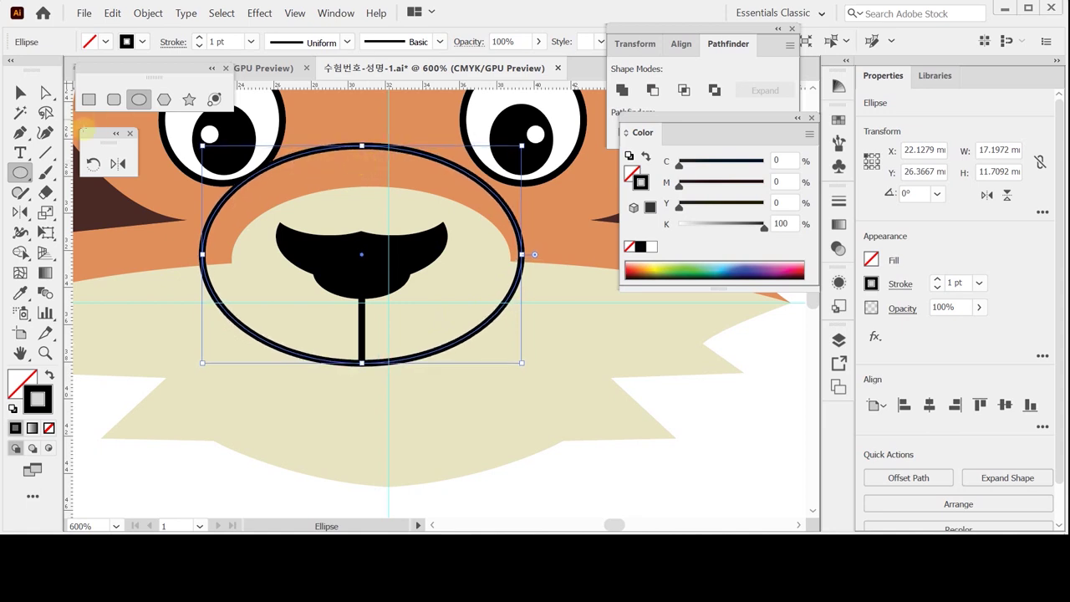
Shrink the ellipse around the nose to about 12.94 × 8.73 mm, keeping its lowest point at the end of the vertical line.
{"action": "left_click", "coordinate": [46, 90]}
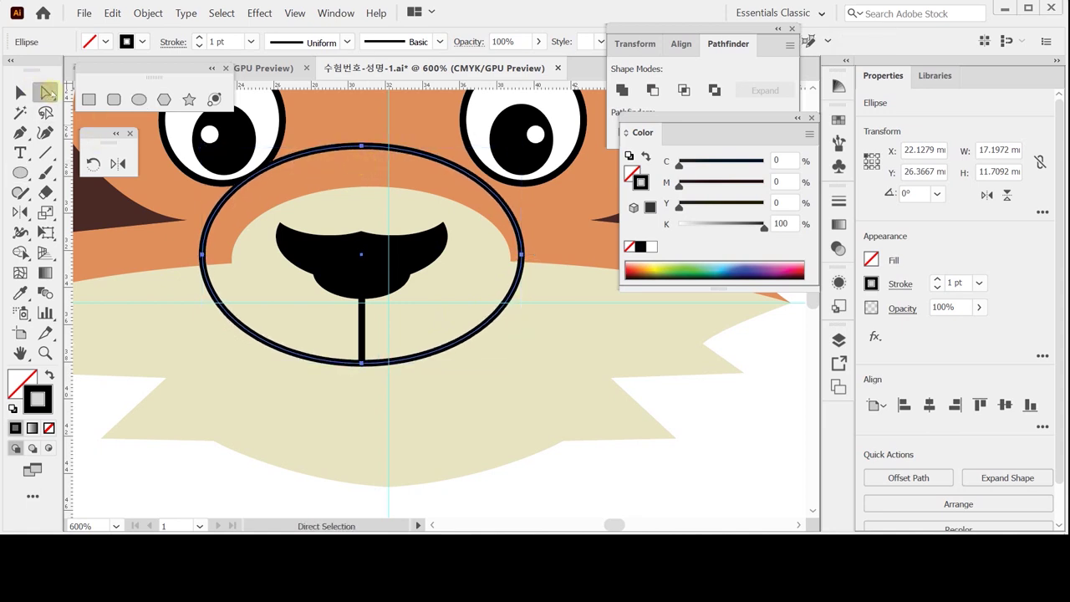
{"action": "left_click", "coordinate": [362, 147]}
{"action": "left_click", "coordinate": [361, 147]}
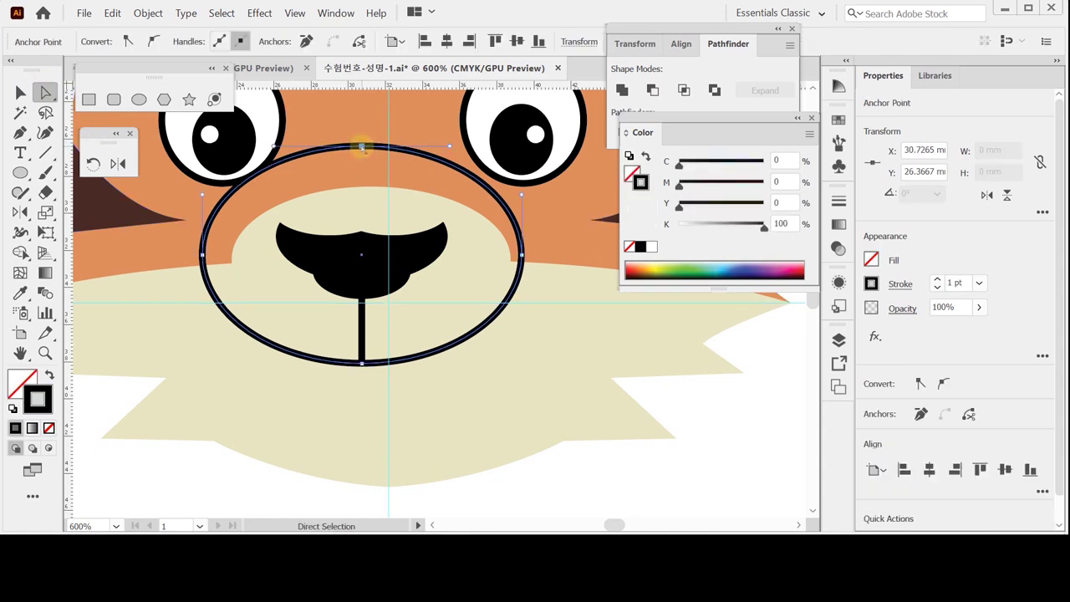
{"action": "left_click", "coordinate": [20, 92]}
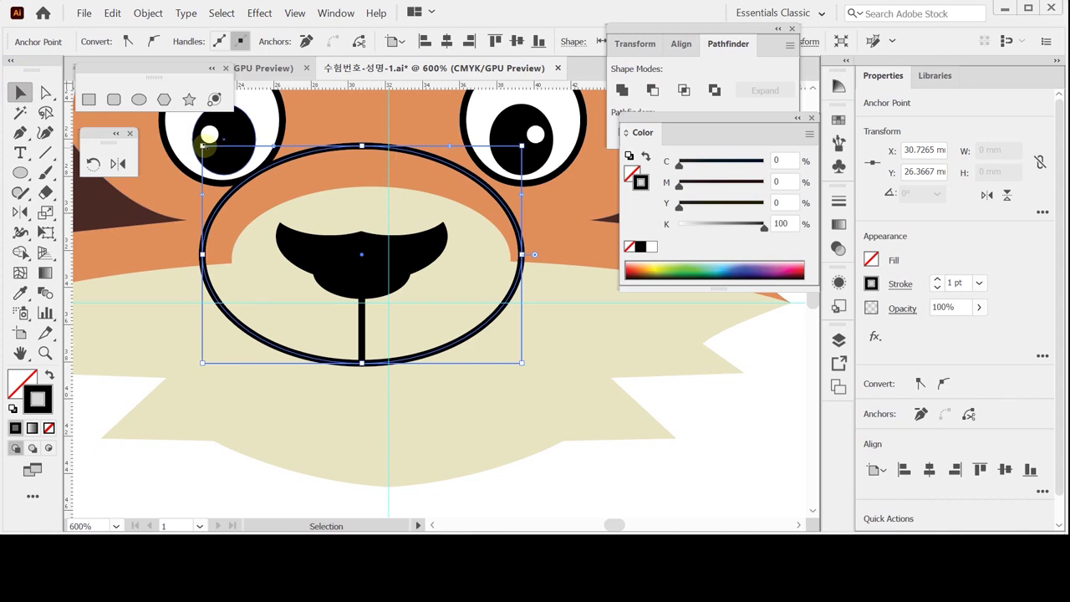
{"action": "left_click_drag", "start_coordinate": [203, 146], "coordinate": [222, 172]}
{"action": "left_click_drag", "start_coordinate": [521, 172], "coordinate": [504, 187]}
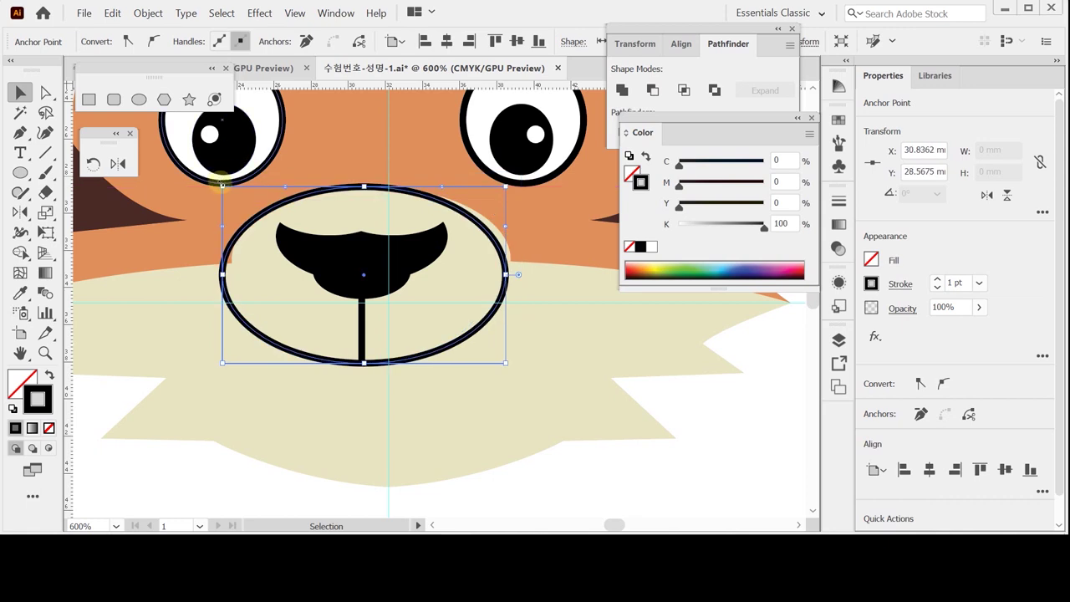
{"action": "left_click_drag", "start_coordinate": [222, 183], "coordinate": [226, 184]}
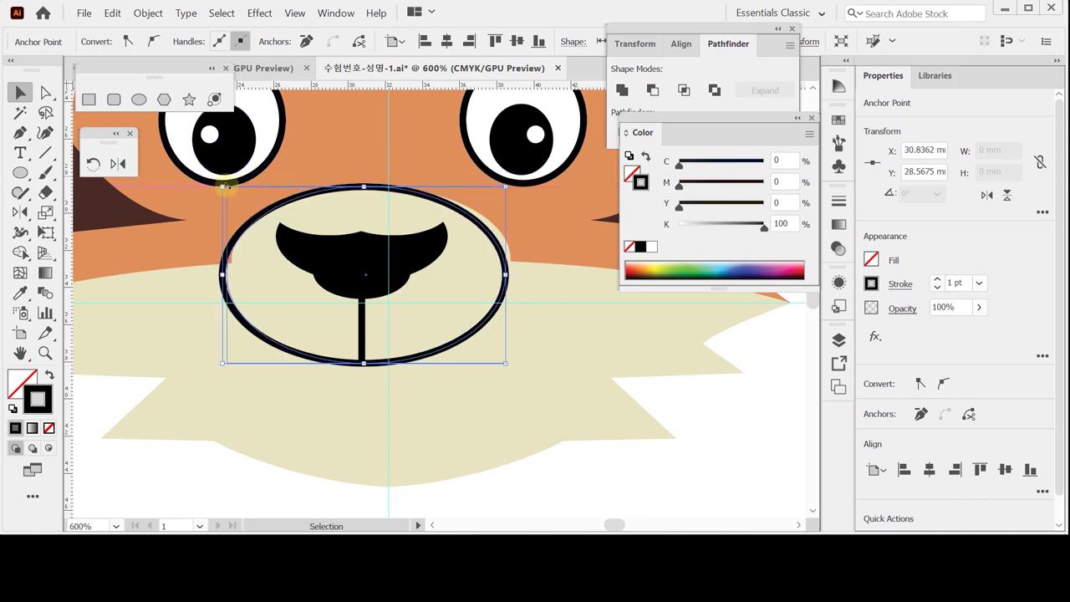
{"action": "left_click_drag", "start_coordinate": [225, 183], "coordinate": [243, 192]}
{"action": "left_click_drag", "start_coordinate": [506, 275], "coordinate": [484, 277]}
{"action": "left_click_drag", "start_coordinate": [370, 193], "coordinate": [401, 199]}
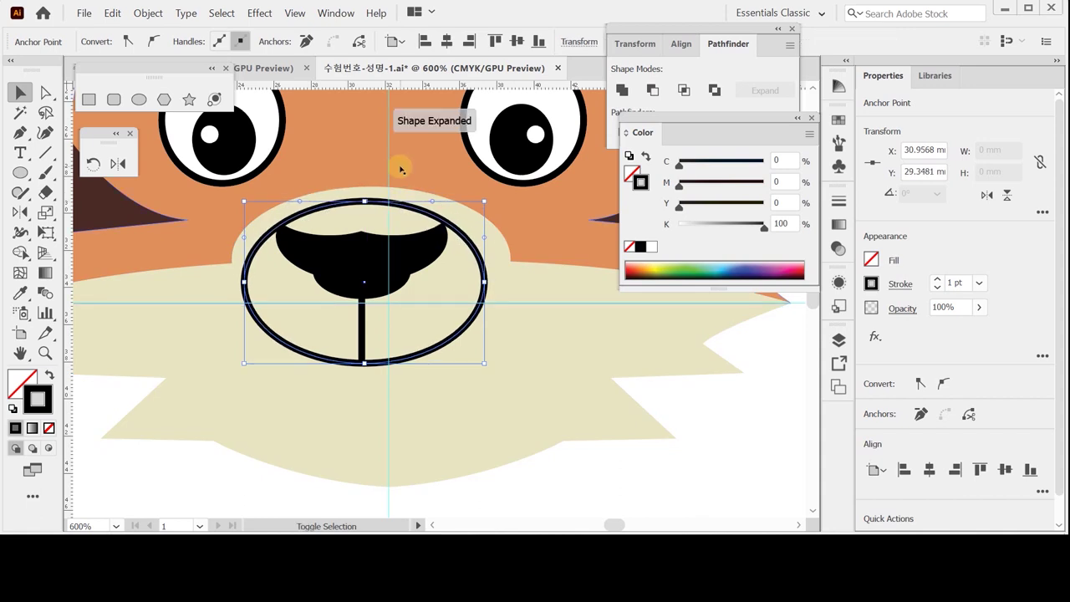
{"action": "key", "text": "Left"}
{"action": "key", "text": "Left"}
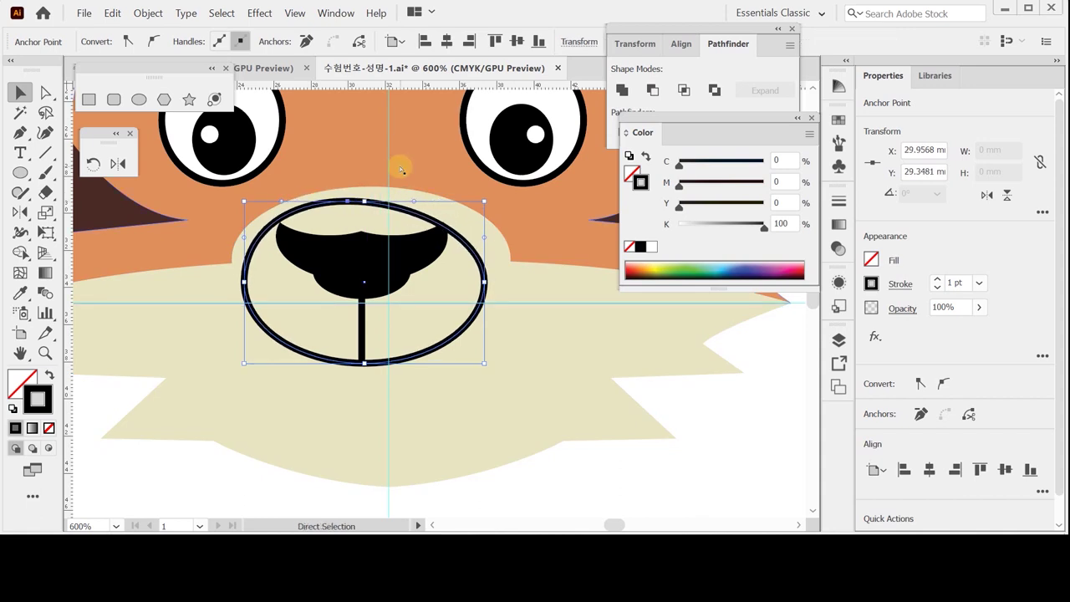
{"action": "key", "text": "ctrl+z"}
{"action": "key", "text": "ctrl+z"}
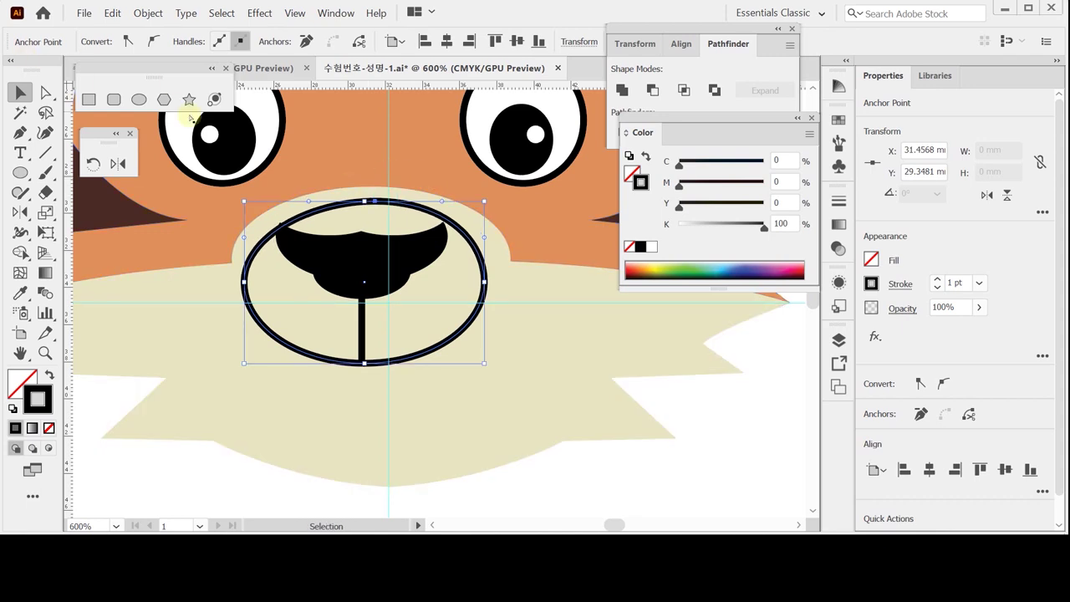
{"action": "key", "text": "ctrl+z"}
Delete the ellipse's uppermost anchor point to leave only the lower arc as the mouth.
{"action": "left_click", "coordinate": [370, 368]}
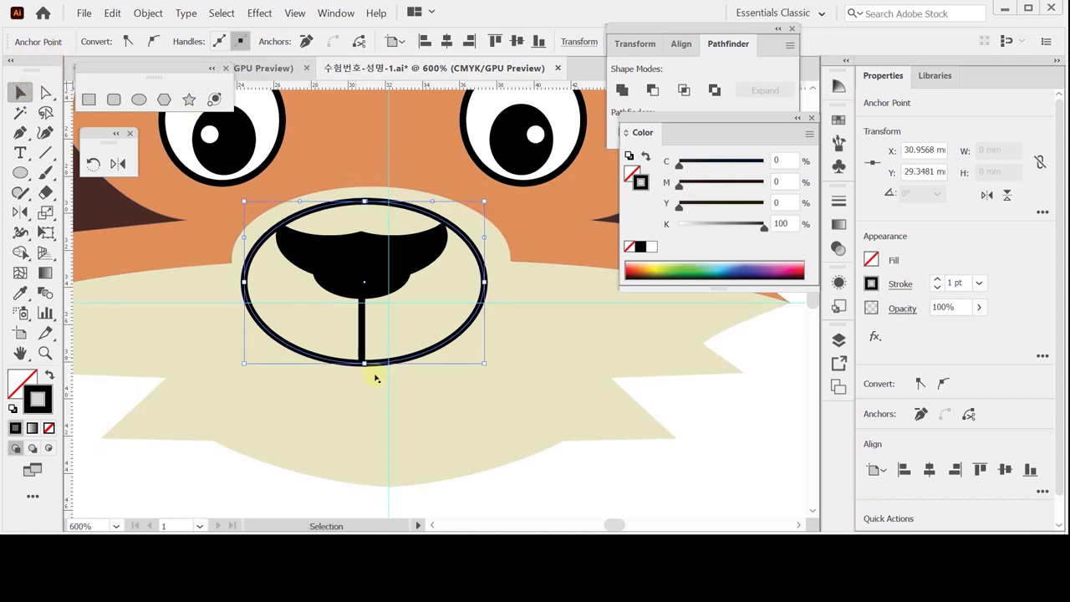
{"action": "left_click", "coordinate": [46, 93]}
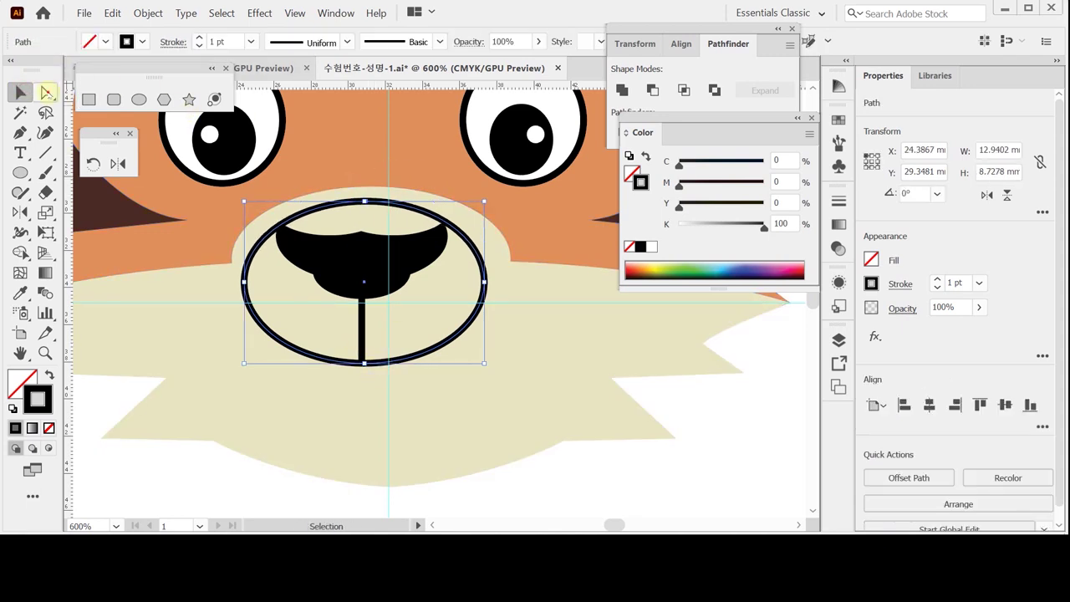
{"action": "left_click", "coordinate": [368, 204]}
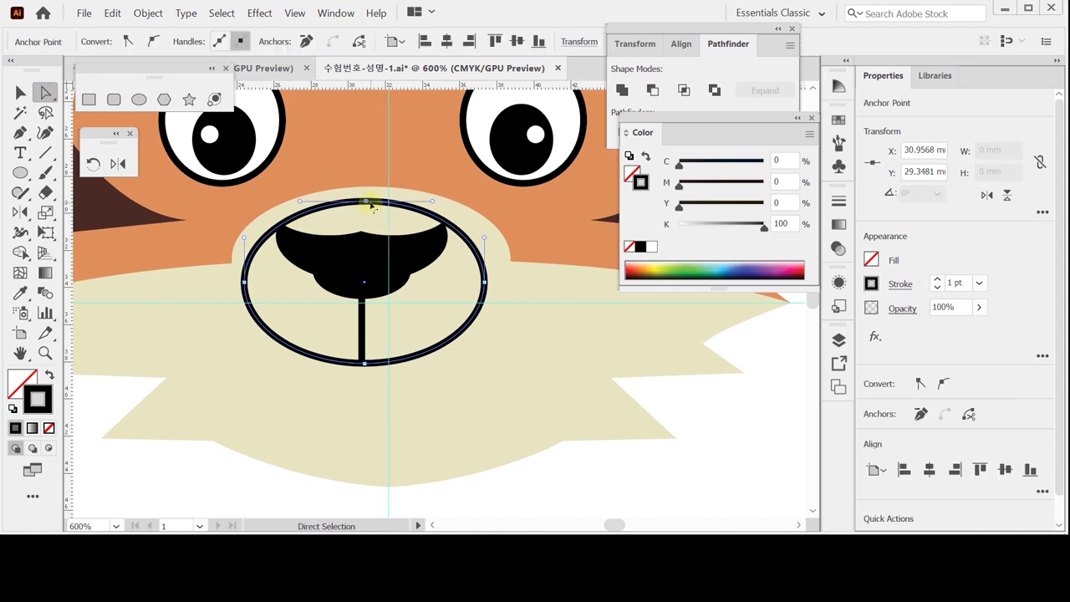
{"action": "key", "text": "Delete"}
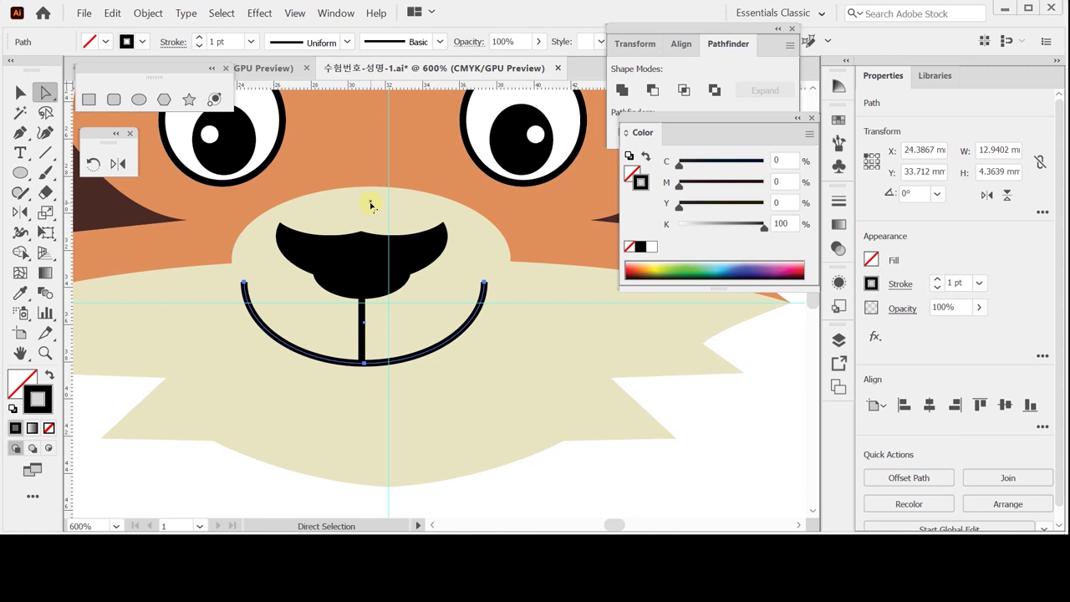
{"action": "key", "text": "ctrl"}
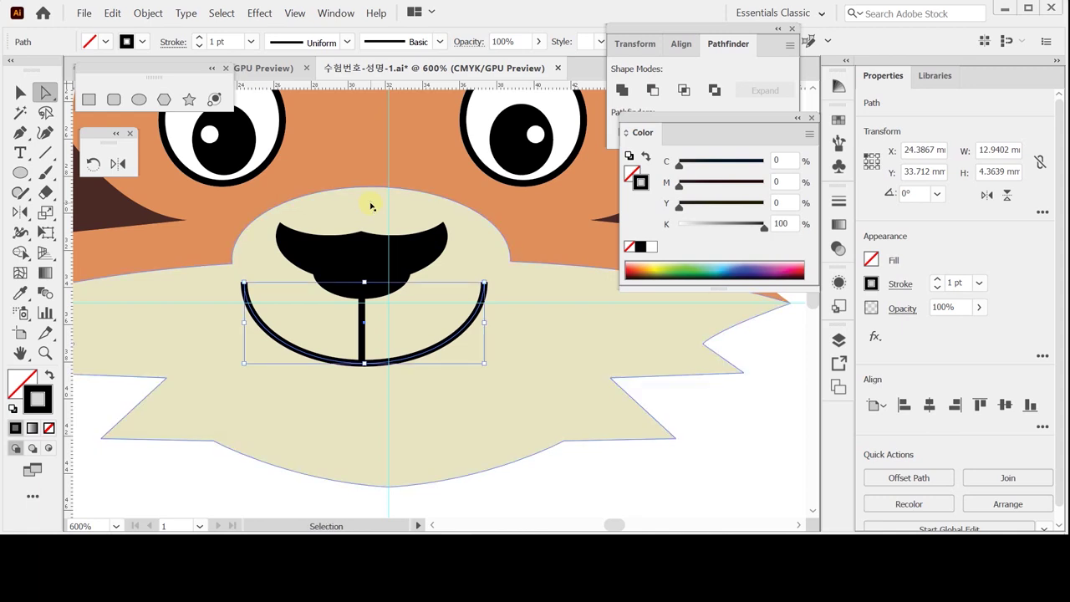
{"action": "key", "text": "ctrl+shift+a"}
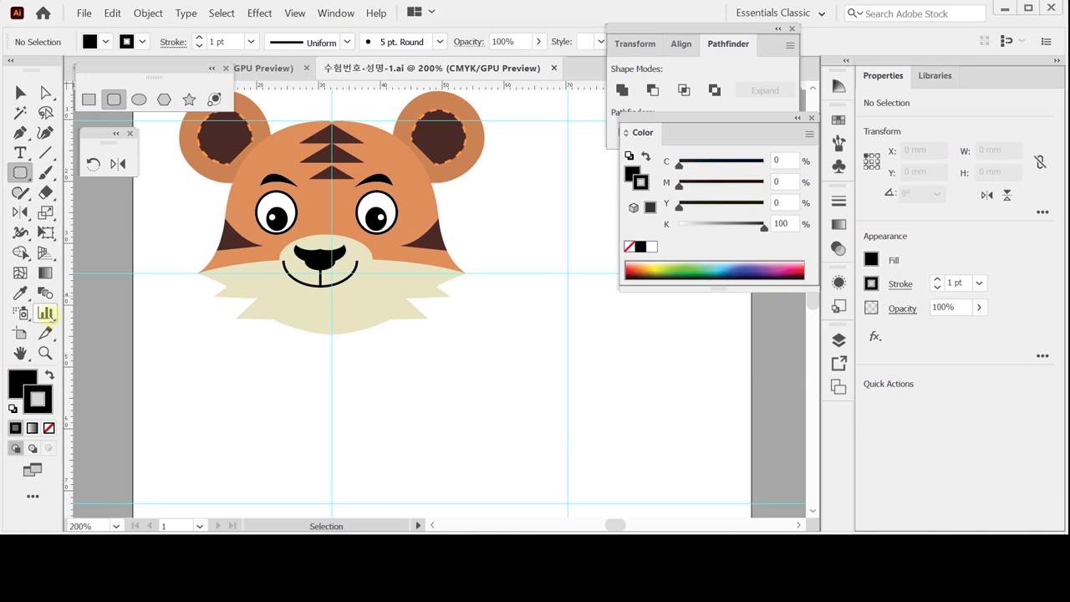
Draw a rounded rectangle about 48.77 × 26.94 mm below the nose, filled with the face's orange and outlined with a black 1 pt stroke.
{"action": "key", "text": "ctrl+v"}
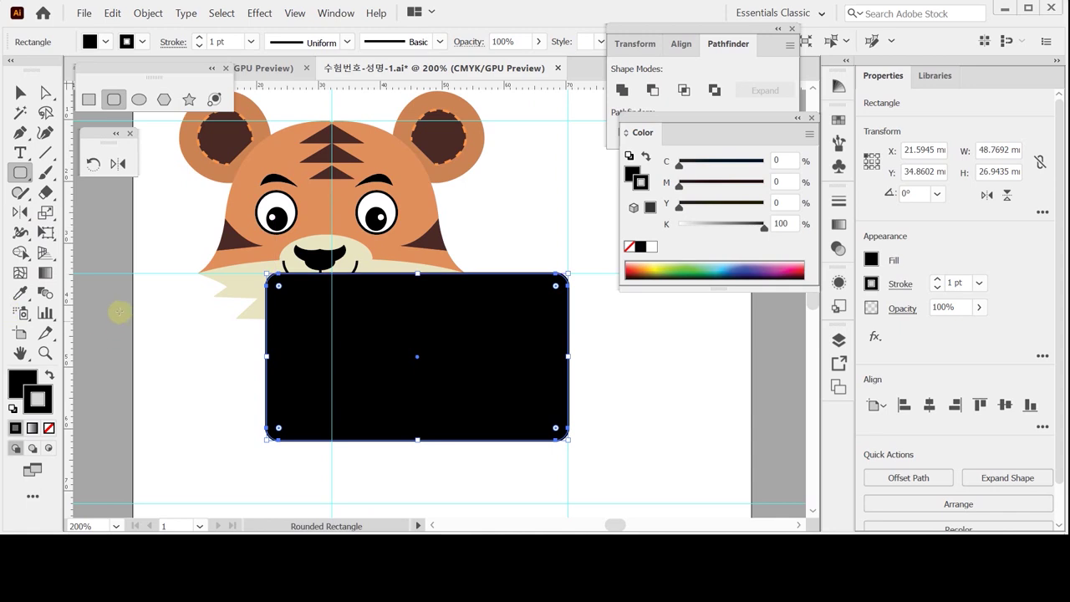
{"action": "left_click", "coordinate": [21, 382]}
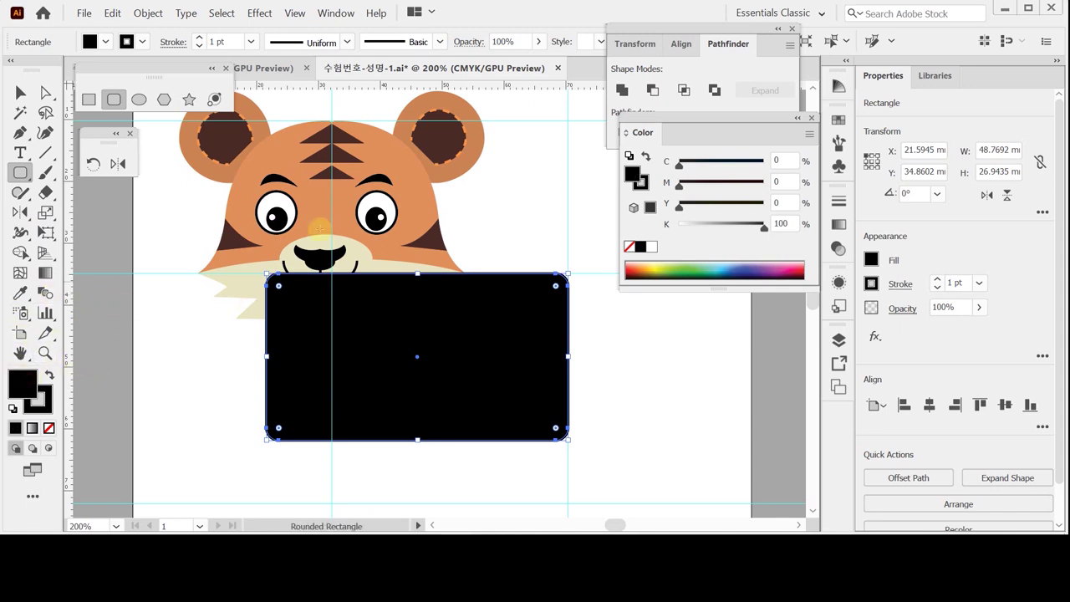
{"action": "key", "text": "i"}
{"action": "left_click", "coordinate": [269, 155]}
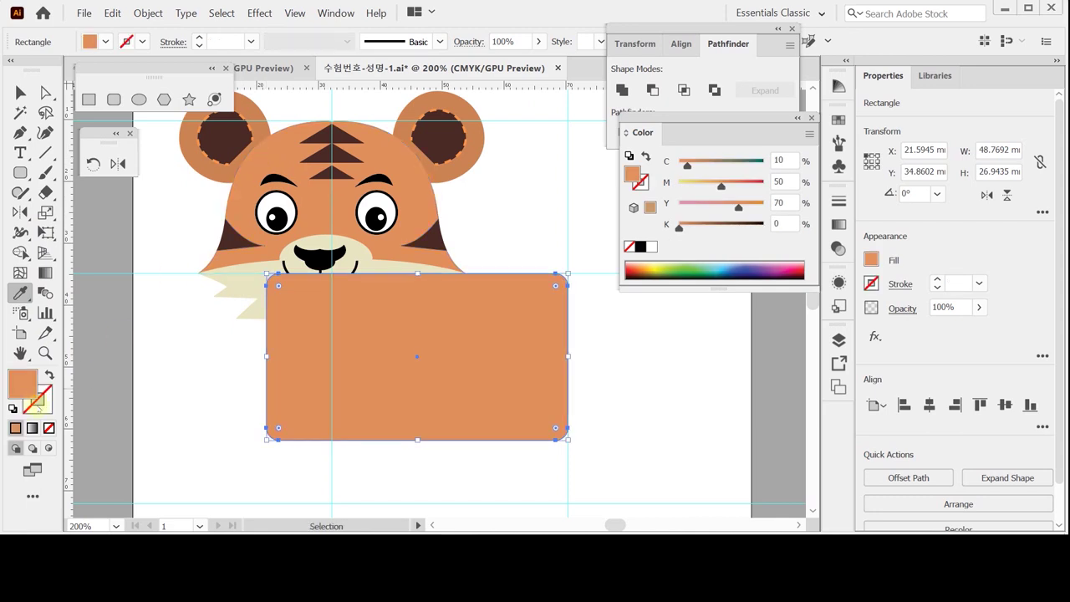
{"action": "left_click", "coordinate": [640, 182]}
{"action": "left_click", "coordinate": [639, 246]}
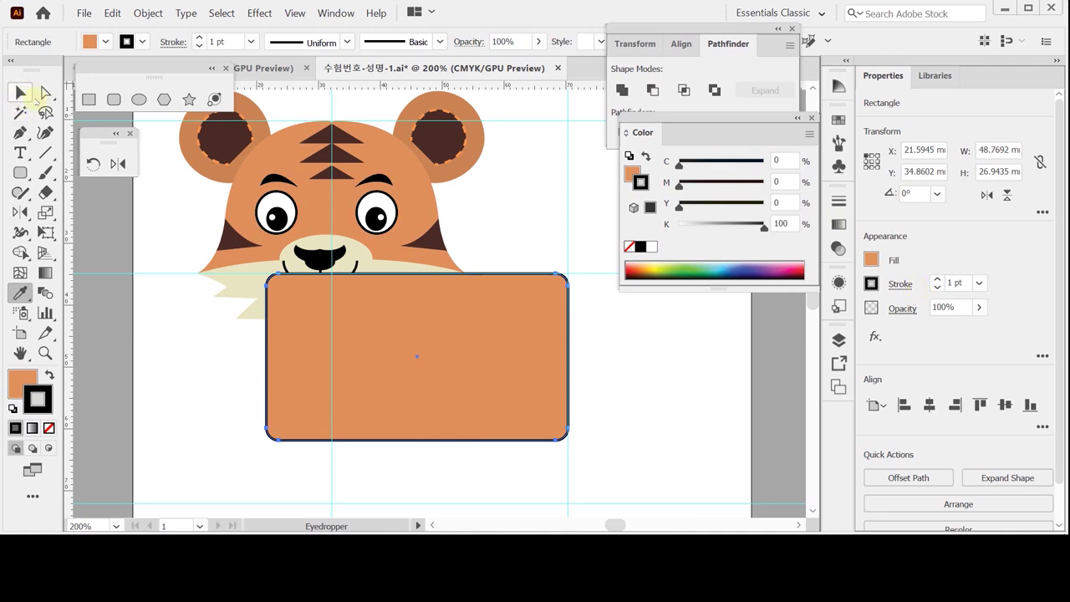
Round the orange rectangle's corners to the maximum radius for a pill-shaped body and save the document.
{"action": "left_click", "coordinate": [113, 100]}
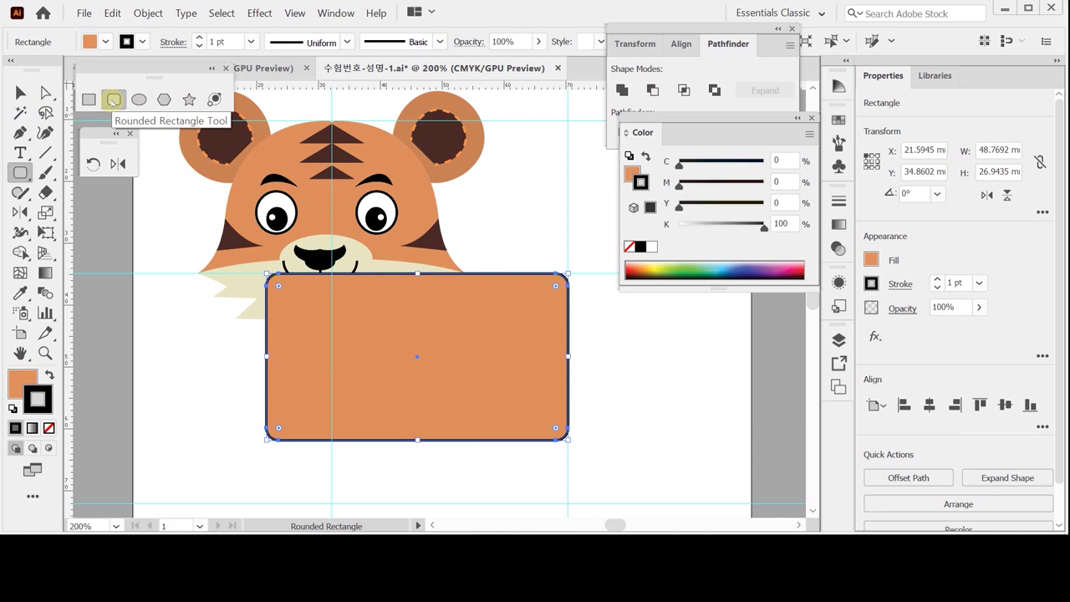
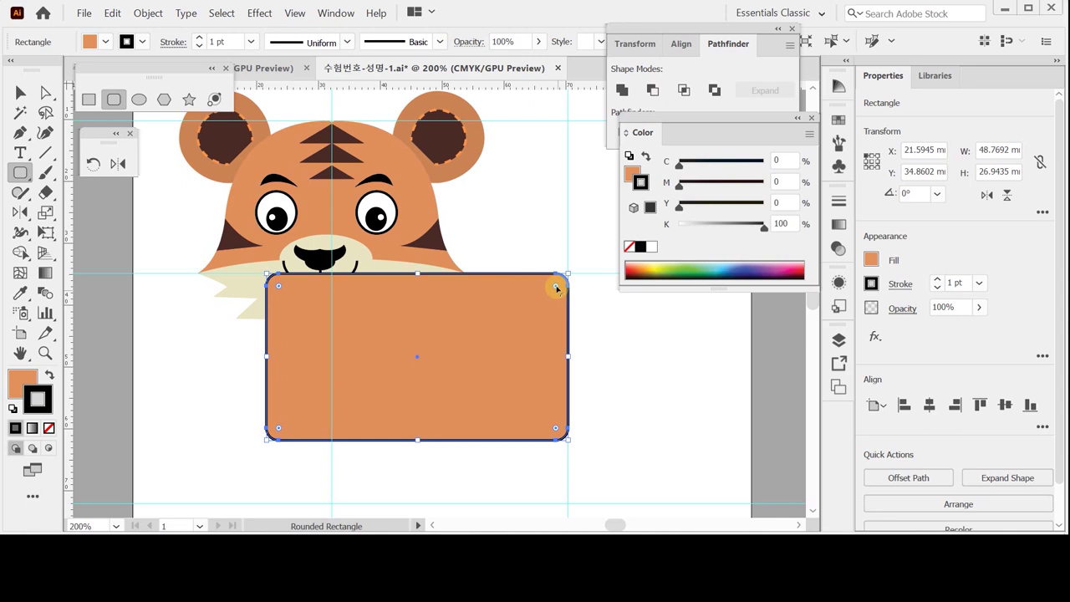
{"action": "left_click_drag", "start_coordinate": [556, 289], "coordinate": [458, 354]}
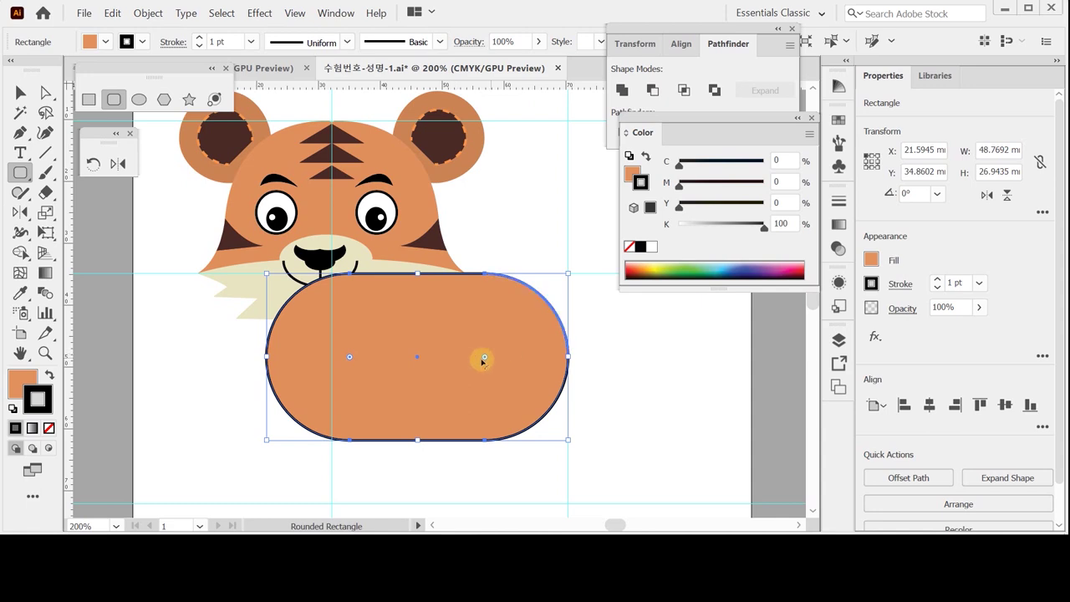
{"action": "mouse_move", "coordinate": [486, 358]}
{"action": "left_mouse_down"}
{"action": "mouse_move", "coordinate": [509, 333]}
{"action": "mouse_move", "coordinate": [478, 361]}
{"action": "left_mouse_up"}
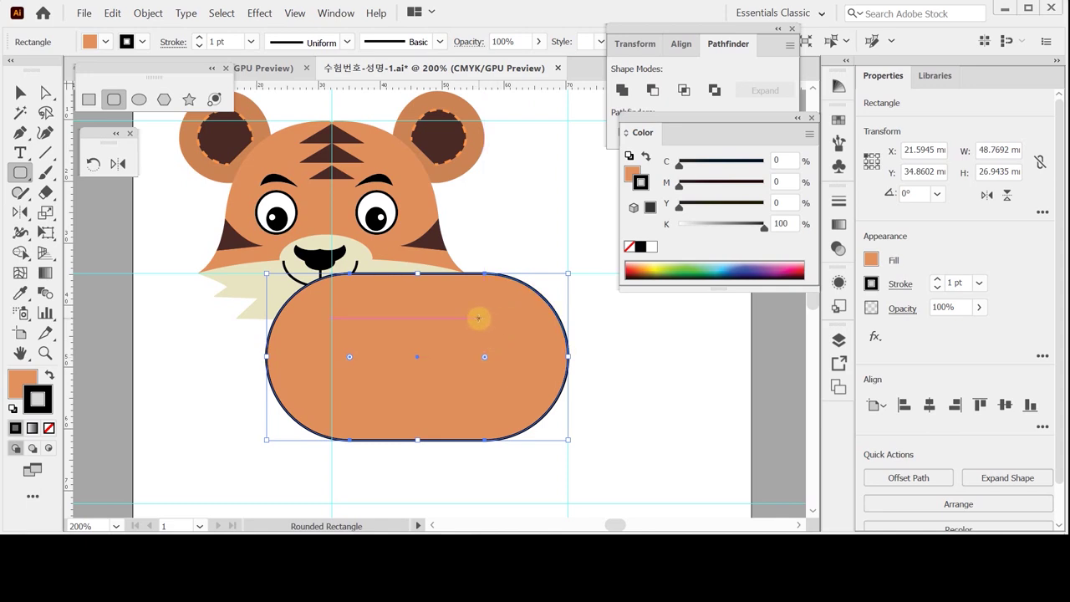
{"action": "key", "text": "ctrl"}
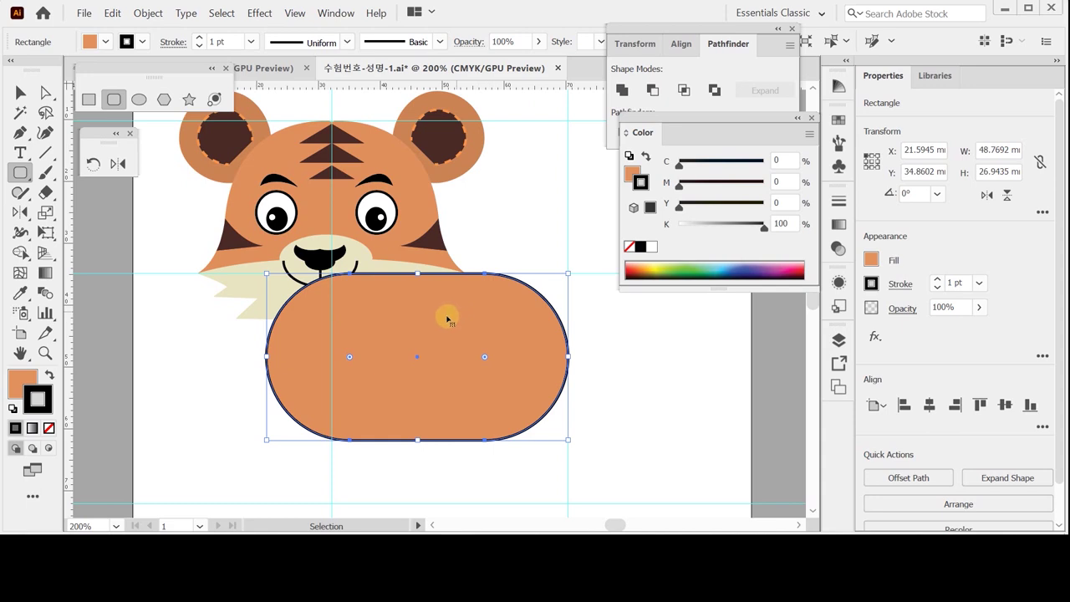
{"action": "key", "text": "ctrl+s"}
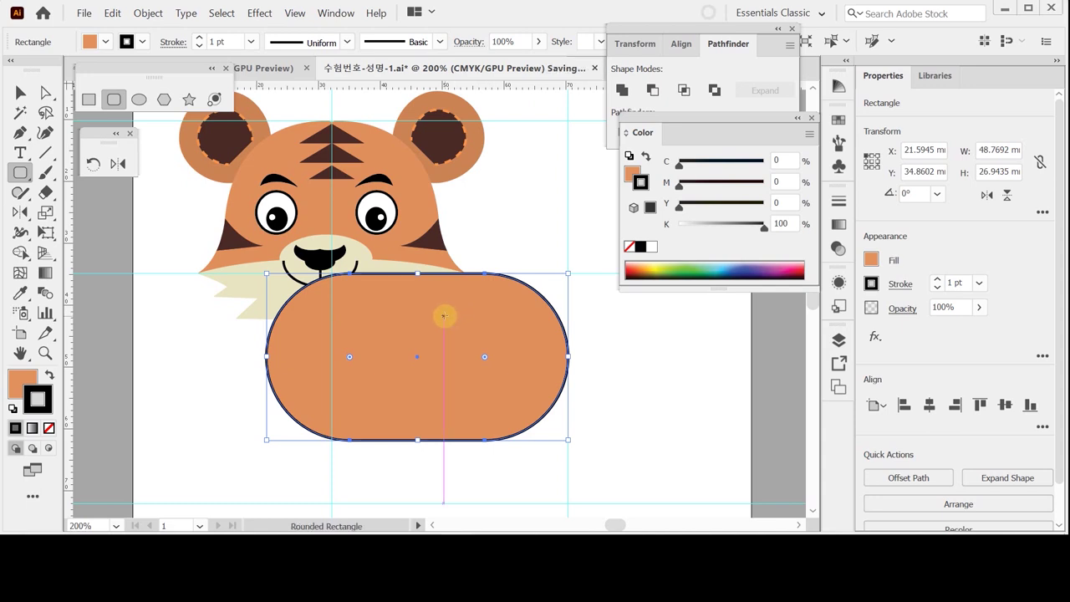
{"action": "left_click", "coordinate": [514, 232], "text": "ctrl"}
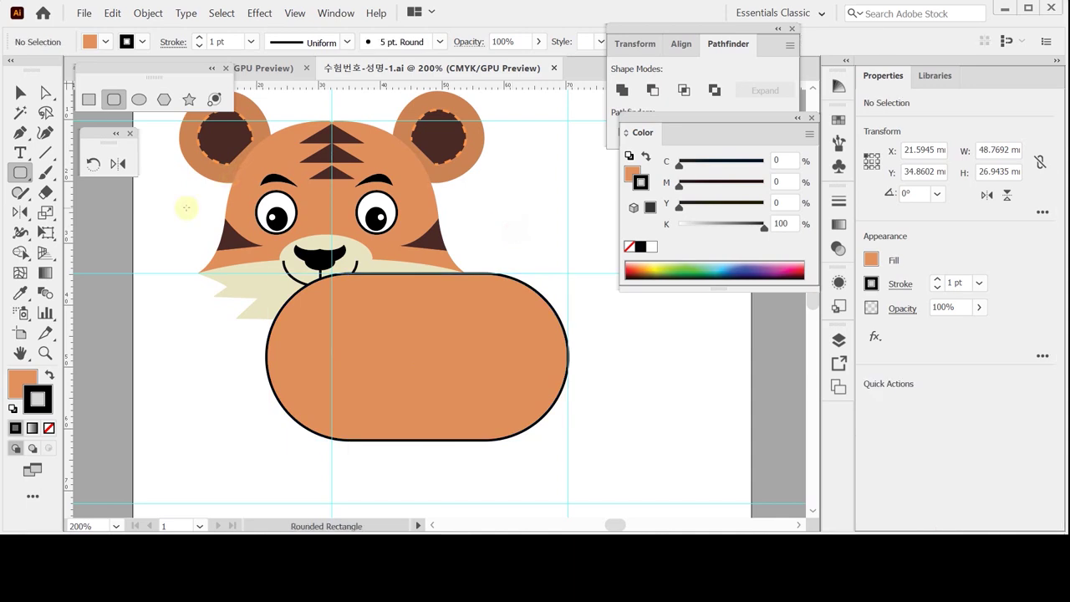
Draw the near front leg's back edge, base and curved front edge over the sketch outline, extending both sides into the orange body.
{"action": "left_click", "coordinate": [19, 133]}
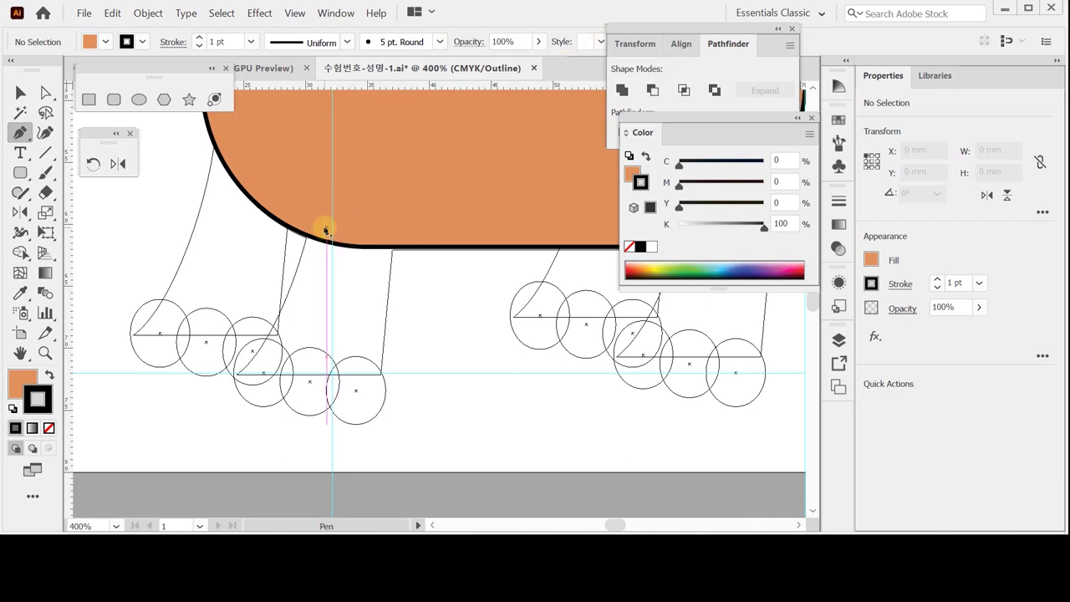
{"action": "left_click", "coordinate": [399, 205]}
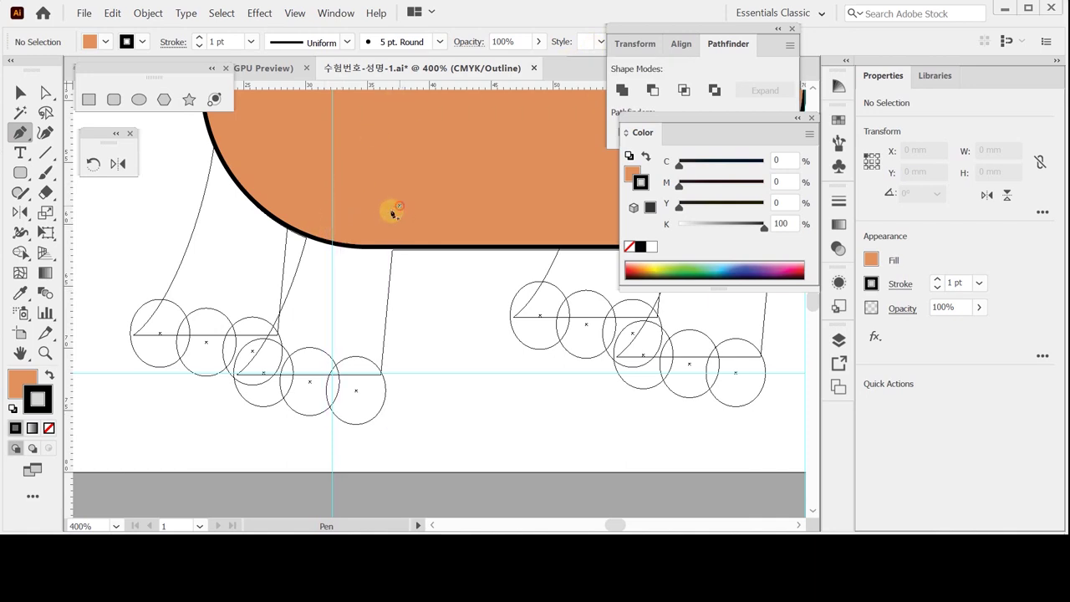
{"action": "left_click", "coordinate": [383, 376]}
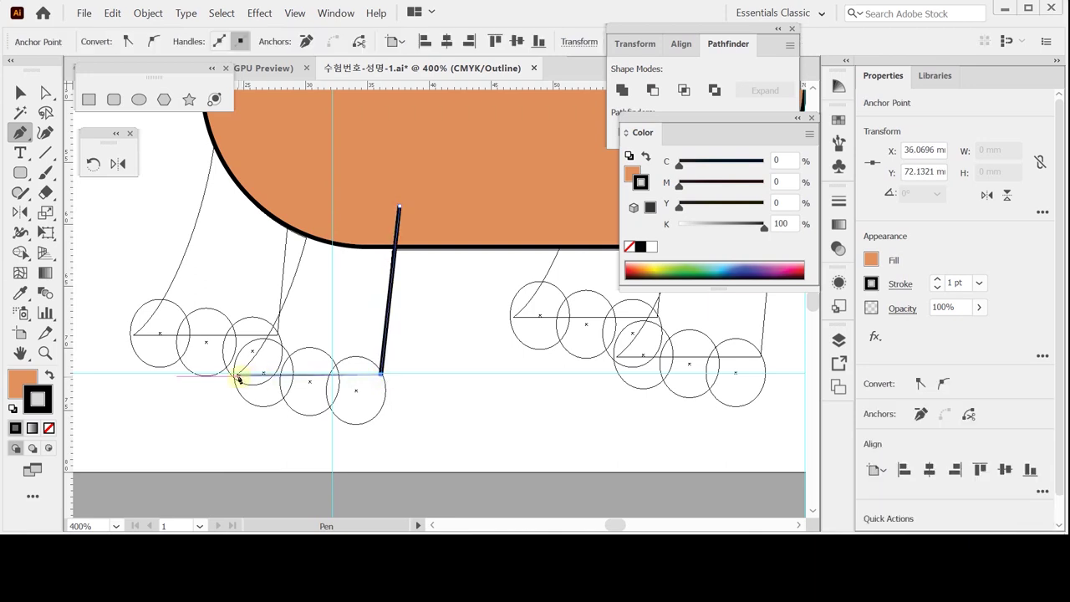
{"action": "left_click", "coordinate": [239, 376]}
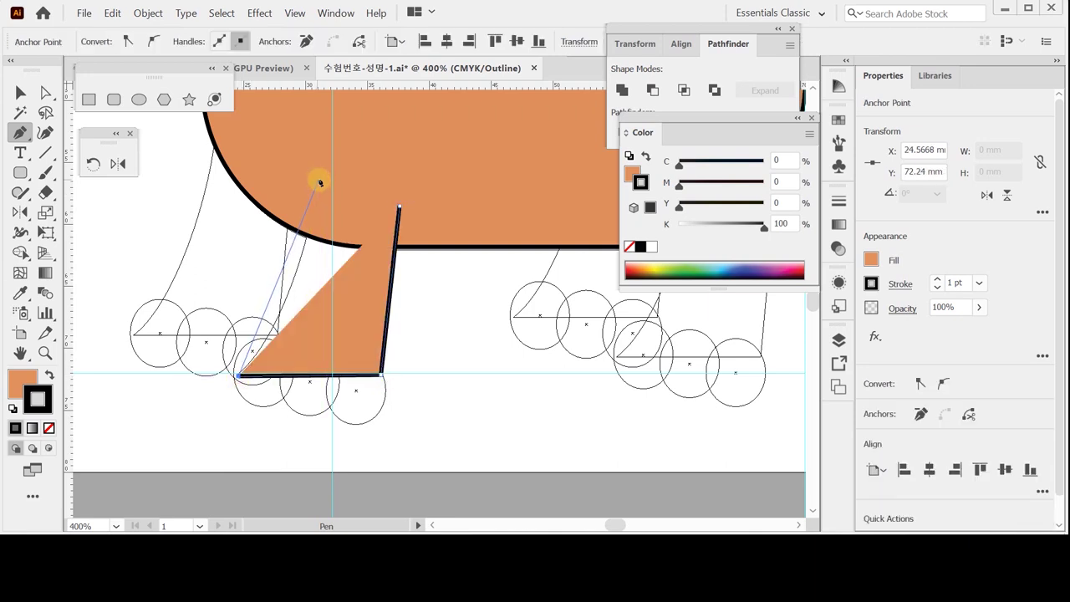
{"action": "left_click_drag", "start_coordinate": [319, 181], "coordinate": [310, 111]}
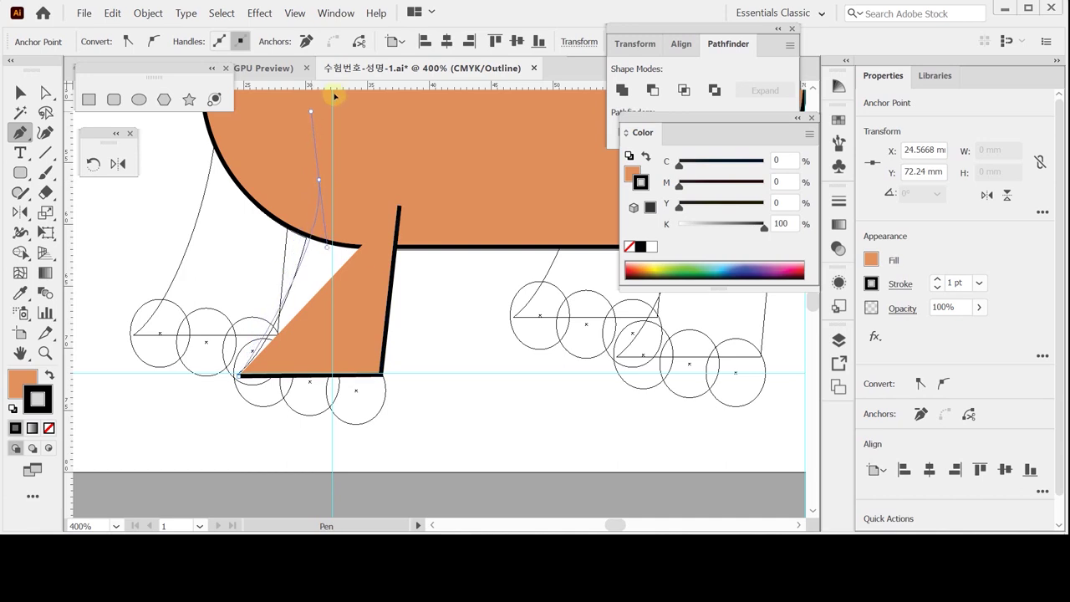
{"action": "scroll", "coordinate": [334, 92], "scroll_direction": "up", "scroll_amount": 5}
{"action": "left_click_drag", "start_coordinate": [343, 223], "coordinate": [339, 216]}
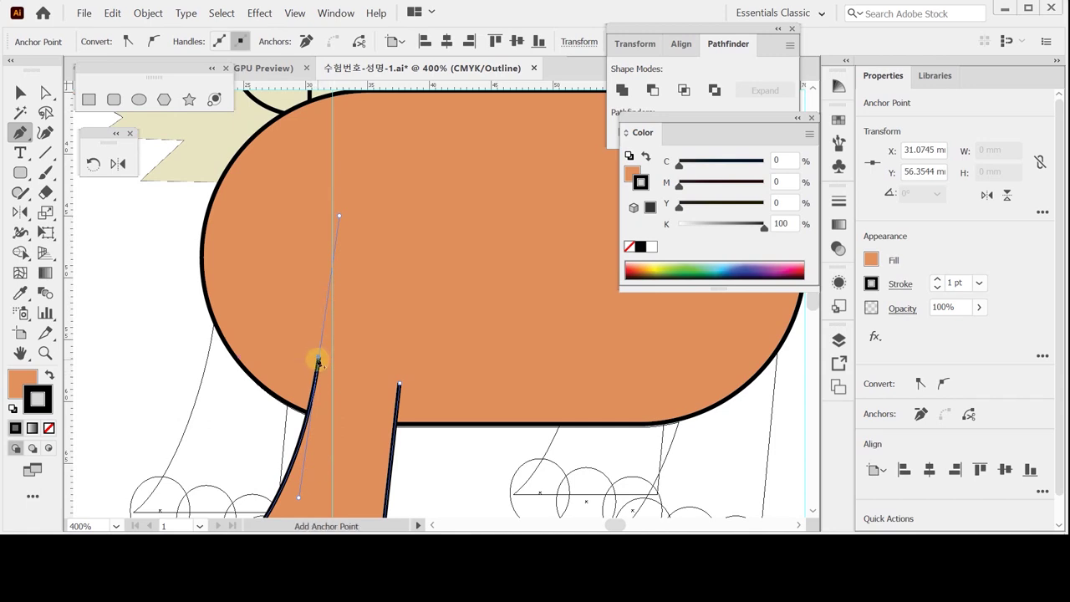
Close the near front leg's path with a straight upper edge inside the body, save the document and deselect the leg.
{"action": "left_click", "coordinate": [318, 359]}
{"action": "left_click_drag", "start_coordinate": [396, 359], "coordinate": [402, 226]}
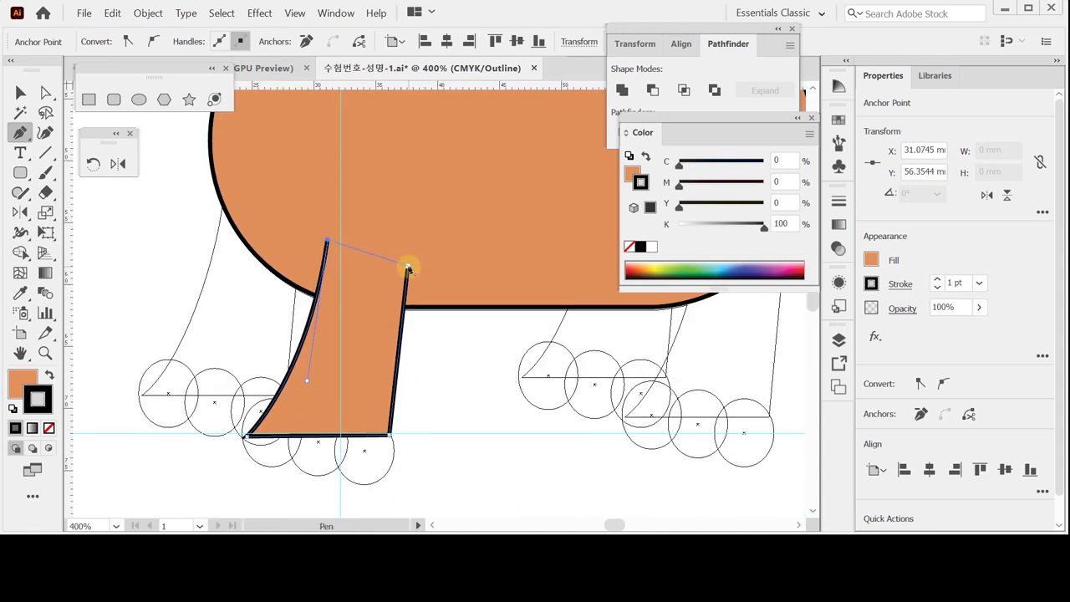
{"action": "left_click", "coordinate": [407, 267]}
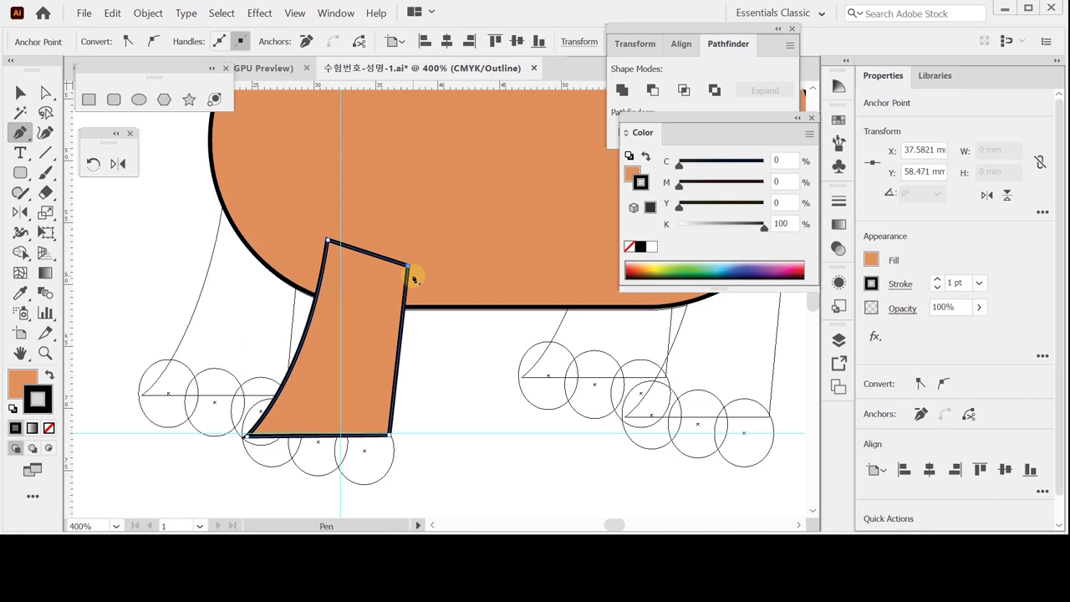
{"action": "key", "text": "ctrl"}
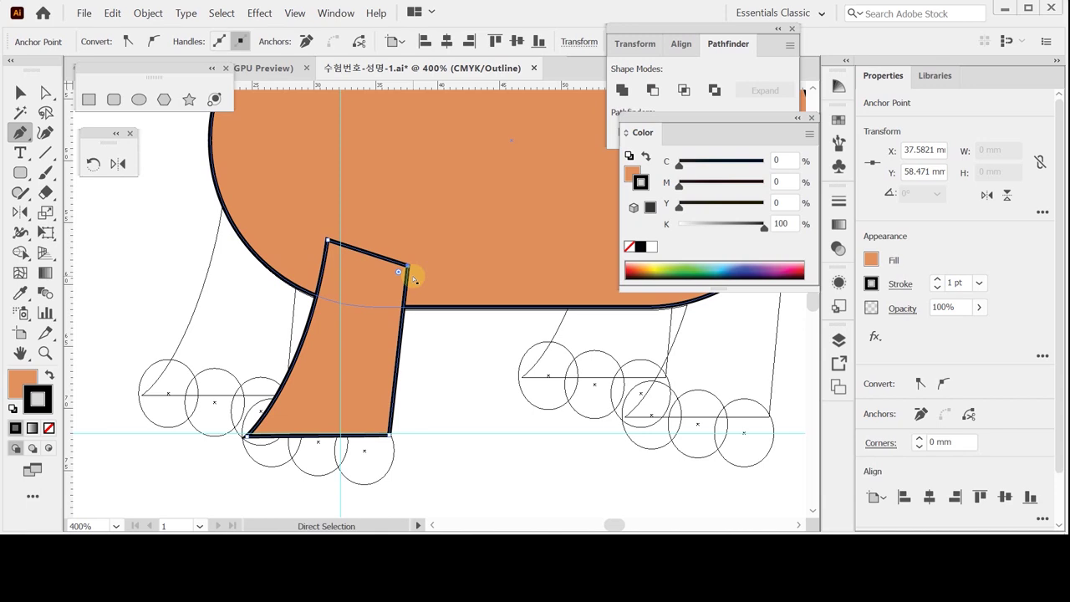
{"action": "key", "text": "ctrl+s"}
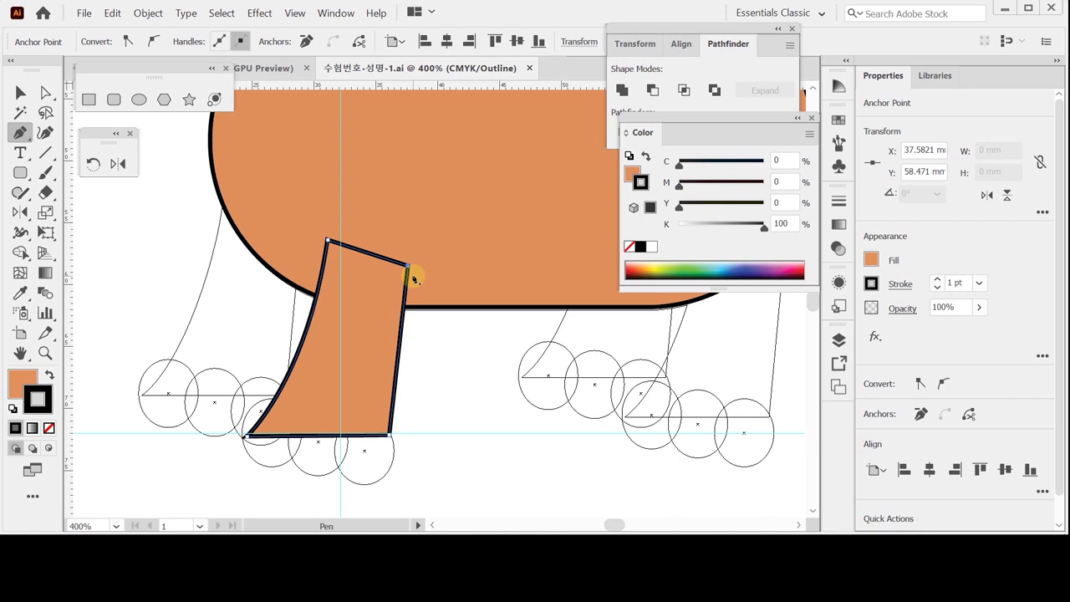
{"action": "left_click", "coordinate": [460, 435], "text": "ctrl"}
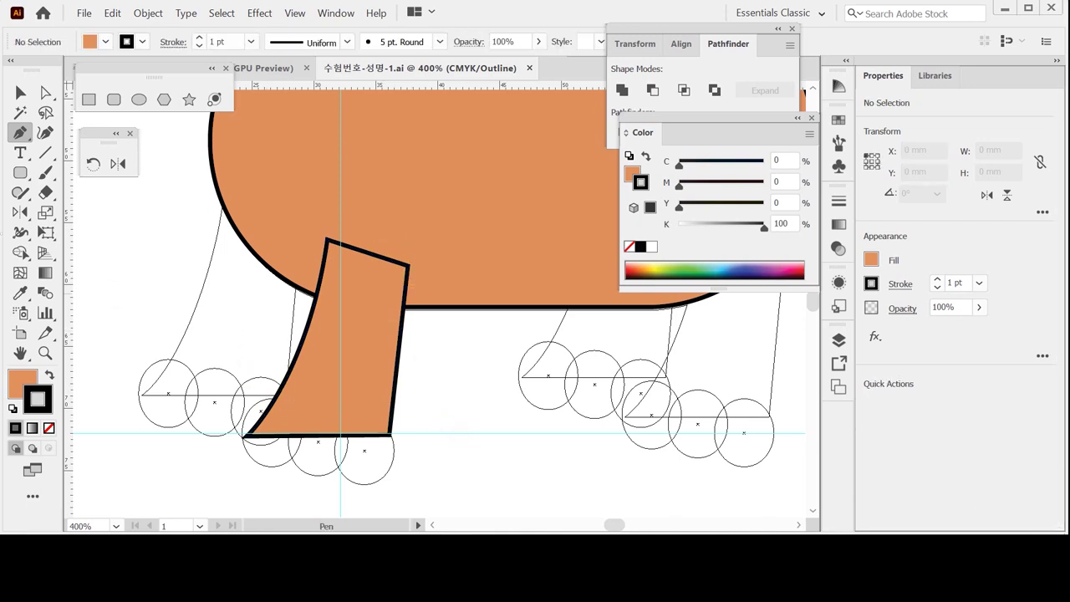
Draw a toe ellipse of about 4.8 × 5.46 mm over the sketched first toe at the near front leg's lower front corner.
{"action": "left_click", "coordinate": [139, 100]}
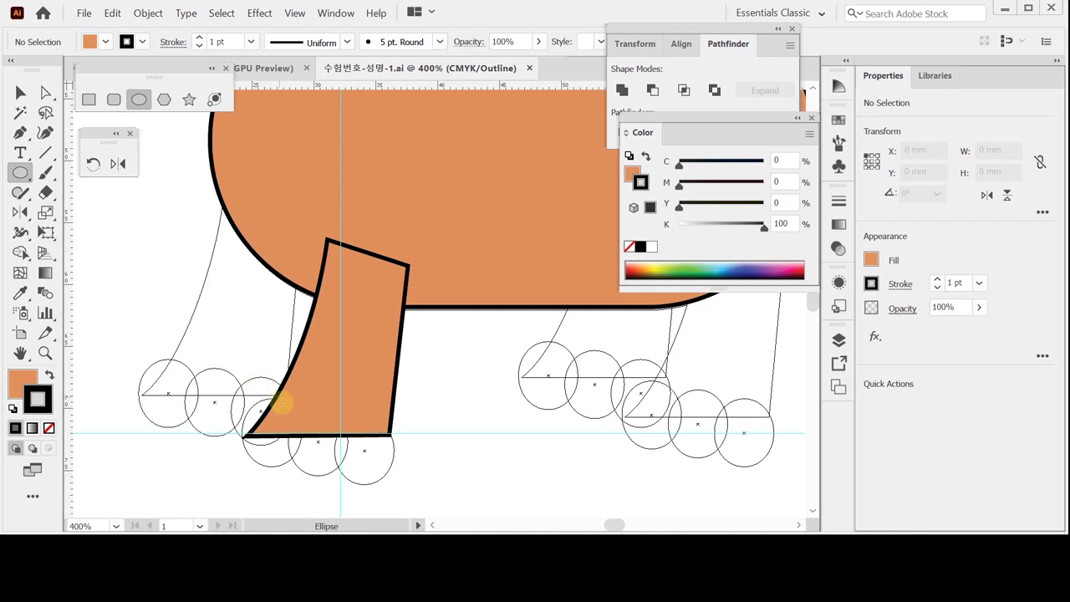
{"action": "left_click_drag", "start_coordinate": [243, 403], "coordinate": [300, 470]}
{"action": "left_click_drag", "start_coordinate": [270, 433], "coordinate": [270, 428]}
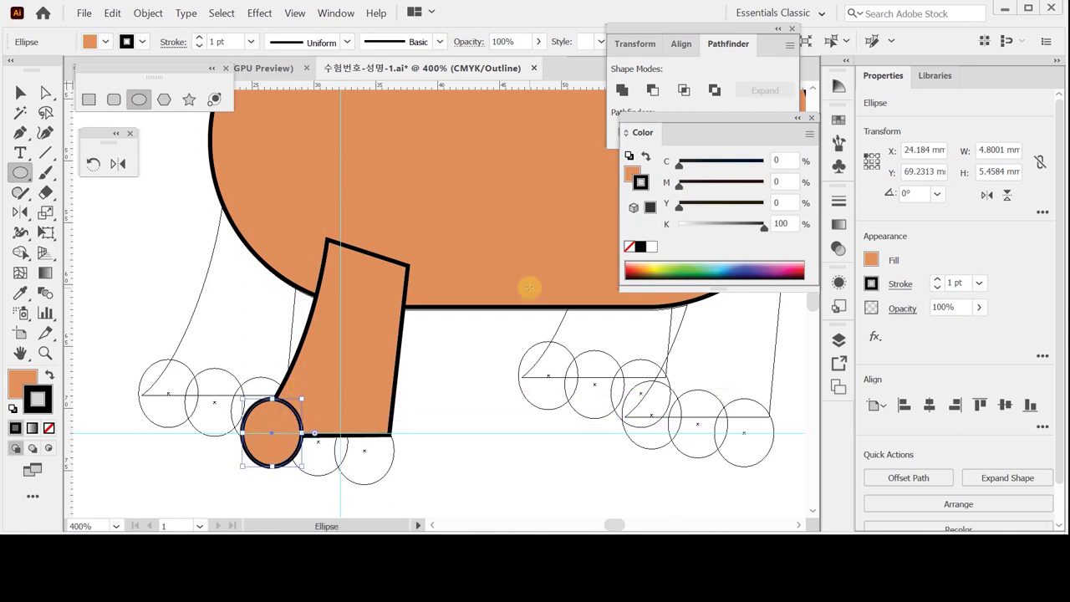
Set the toe ellipse's fill to C 0, M 20, Y 30, K 10.
{"action": "left_click", "coordinate": [628, 170]}
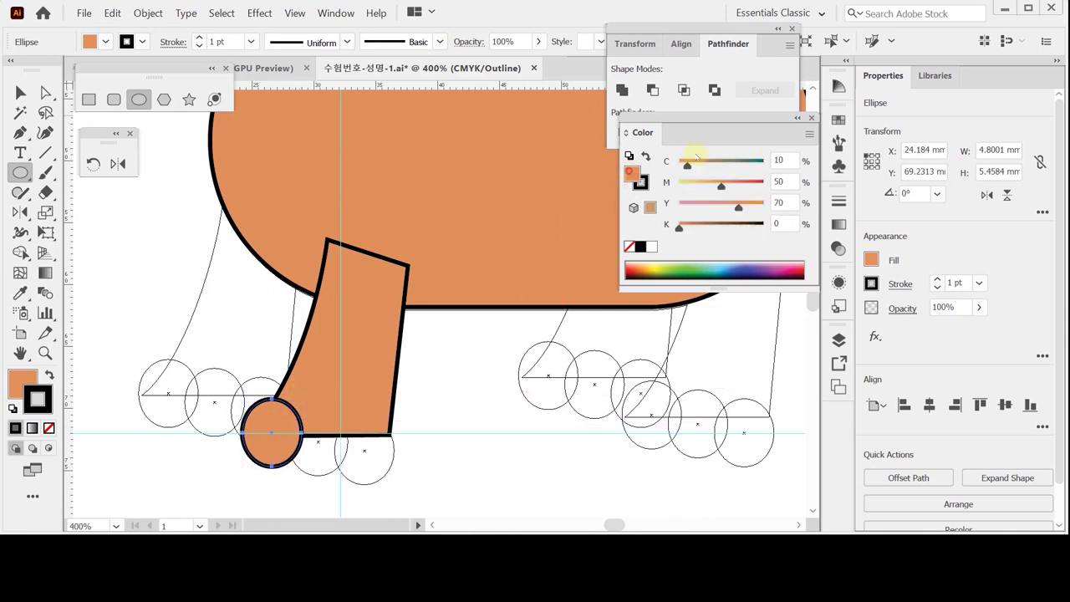
{"action": "left_click", "coordinate": [788, 159]}
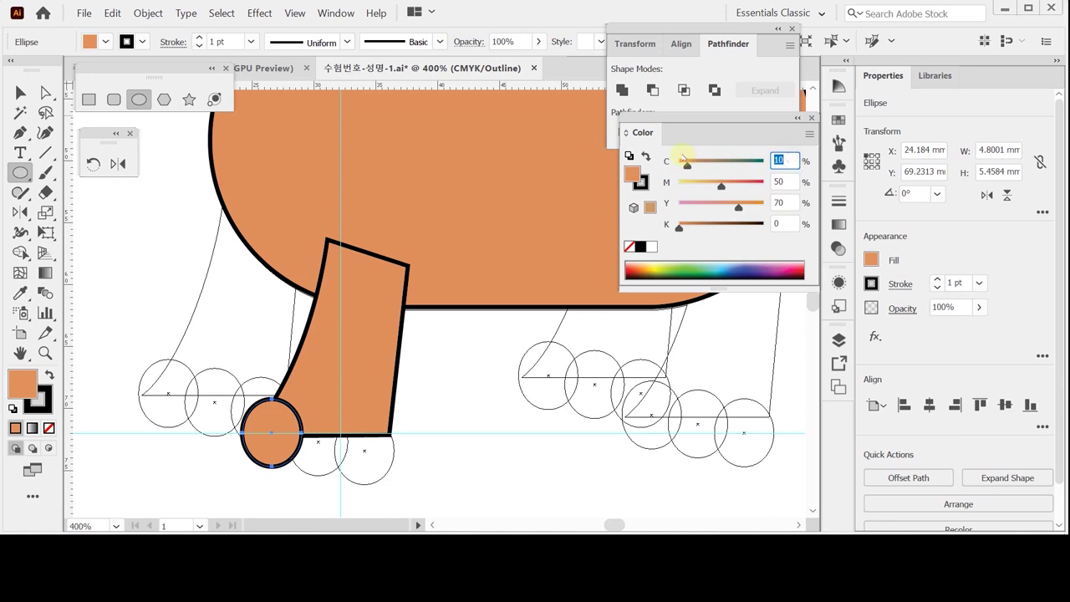
{"action": "type", "text": "0"}
{"action": "key", "text": "Tab"}
{"action": "type", "text": "20"}
{"action": "key", "text": "Tab"}
{"action": "type", "text": "30"}
{"action": "key", "text": "Tab"}
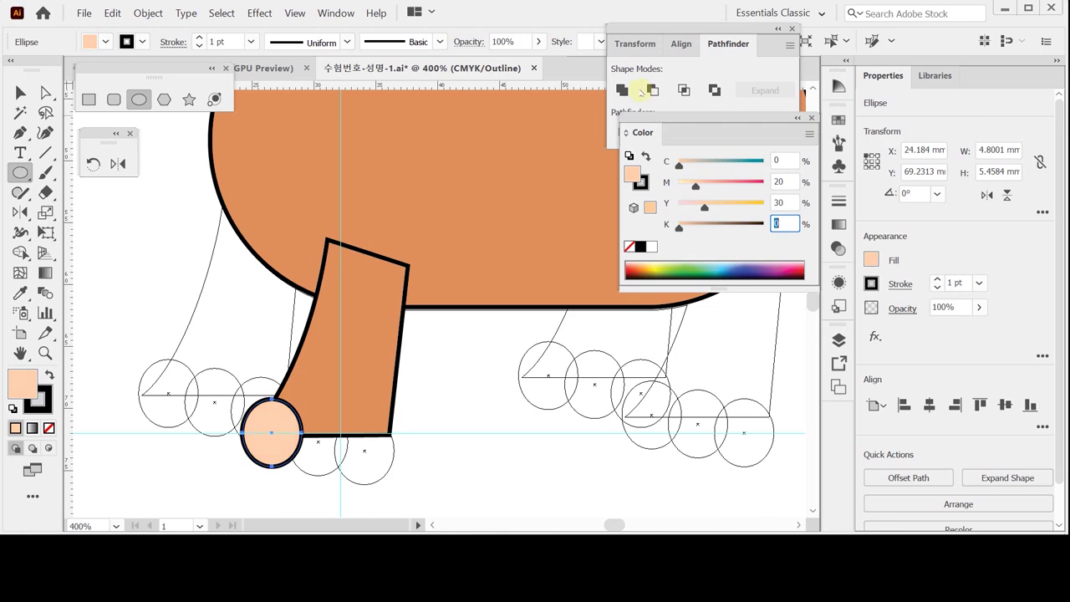
{"action": "type", "text": "10"}
{"action": "key", "text": "Tab"}
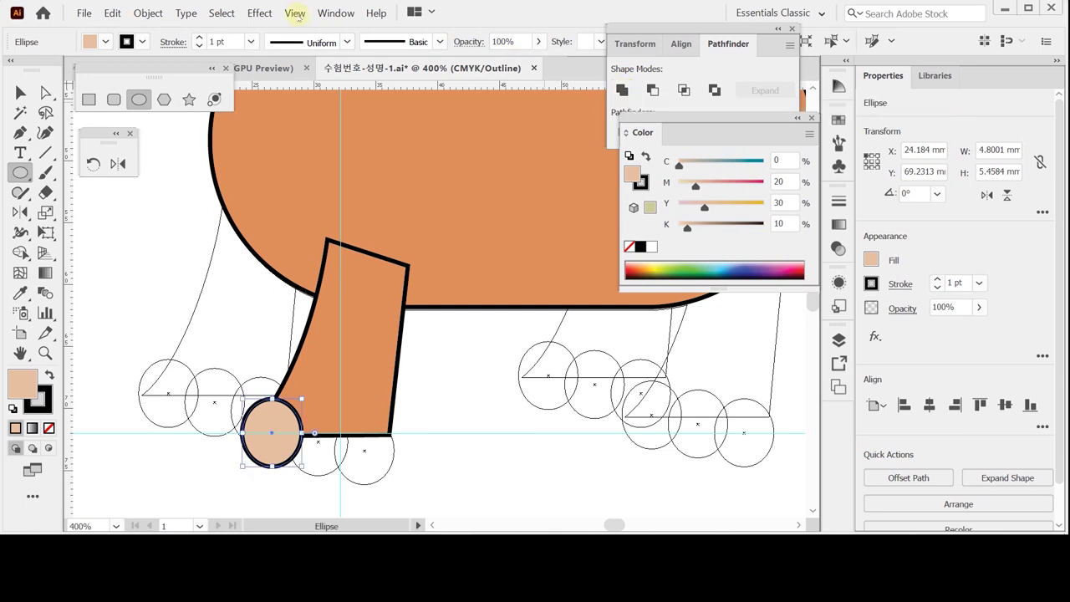
Copy the toe ellipse along the leg's base with equal spacing to make three toes, undo the surplus copy and save the document.
{"action": "left_click", "coordinate": [20, 92]}
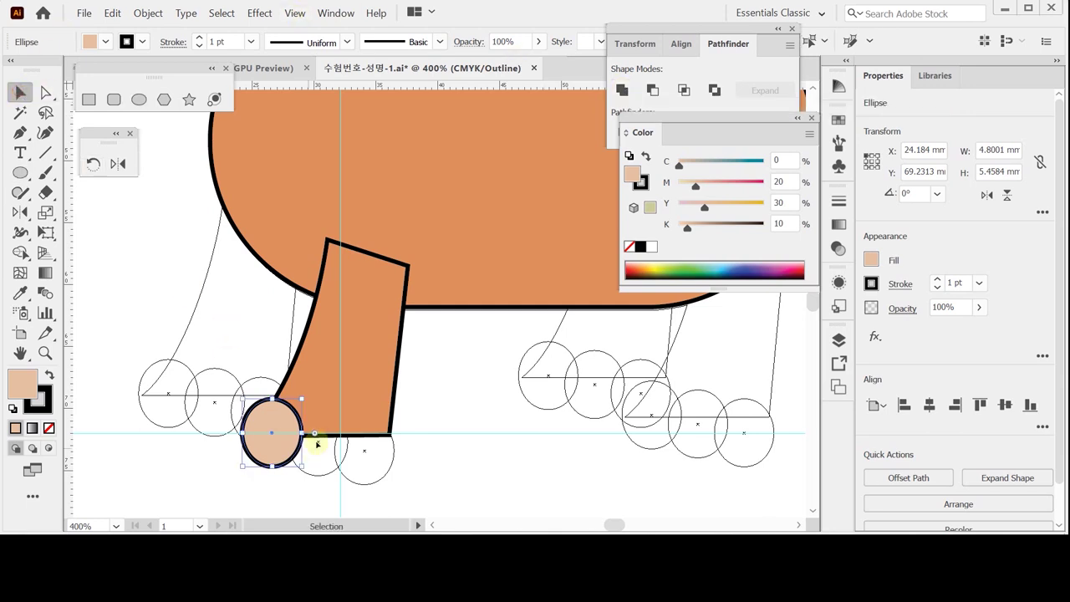
{"action": "scroll", "coordinate": [318, 444], "scroll_direction": "down", "scroll_amount": 1}
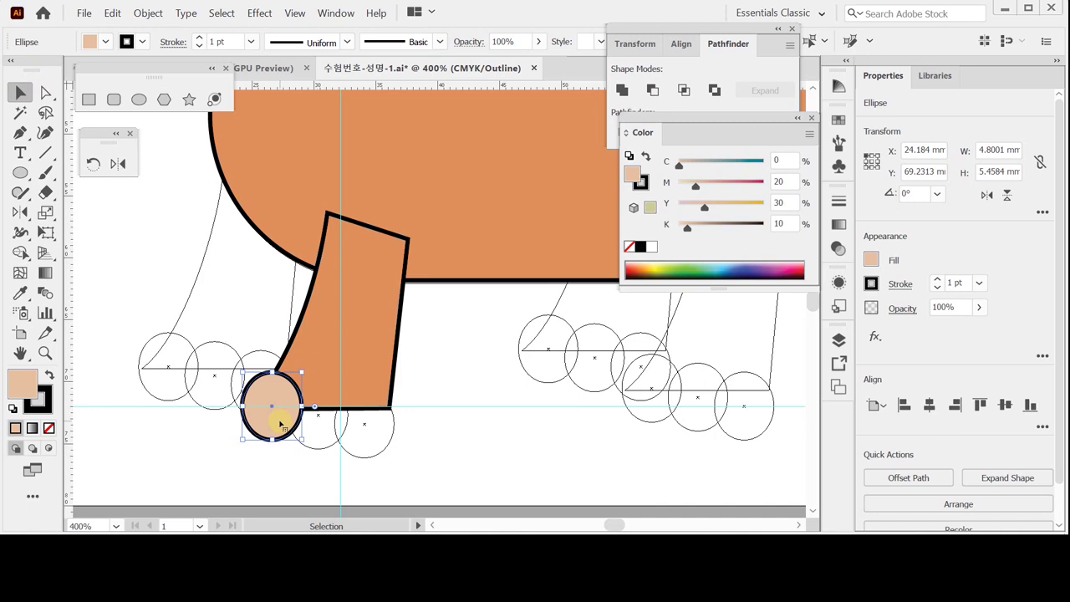
{"action": "left_click_drag", "start_coordinate": [281, 427], "coordinate": [326, 437]}
{"action": "key", "text": "ctrl+d"}
{"action": "key", "text": "ctrl+d"}
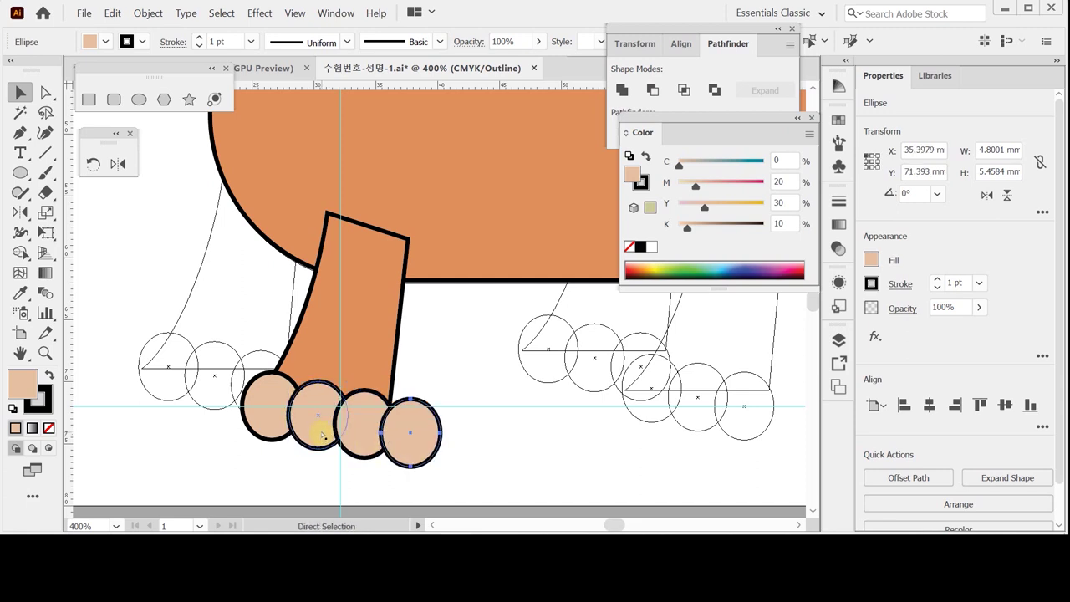
{"action": "key", "text": "ctrl+z"}
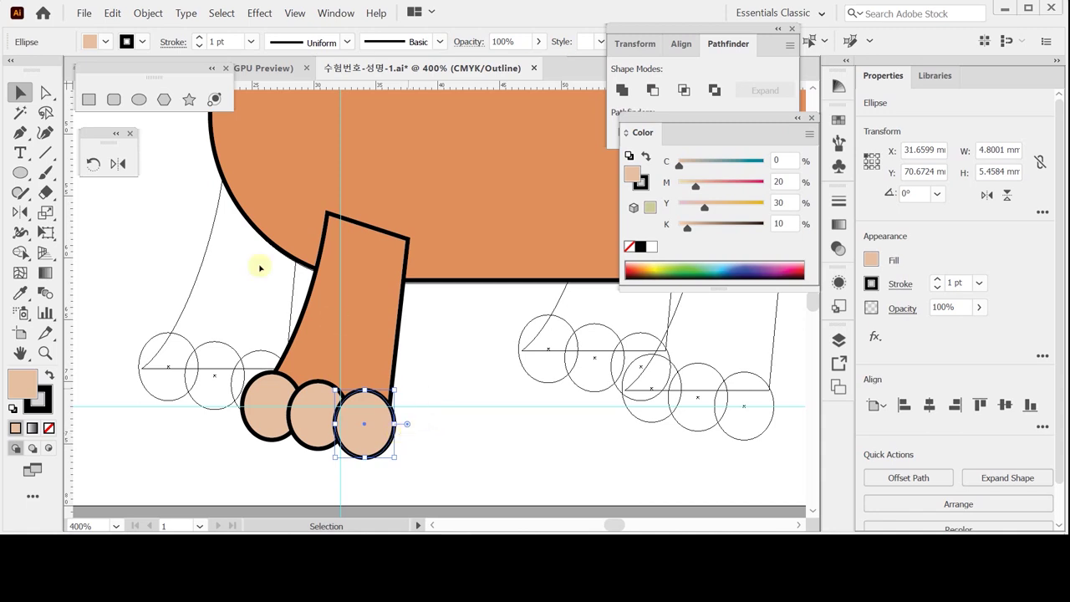
{"action": "key", "text": "a"}
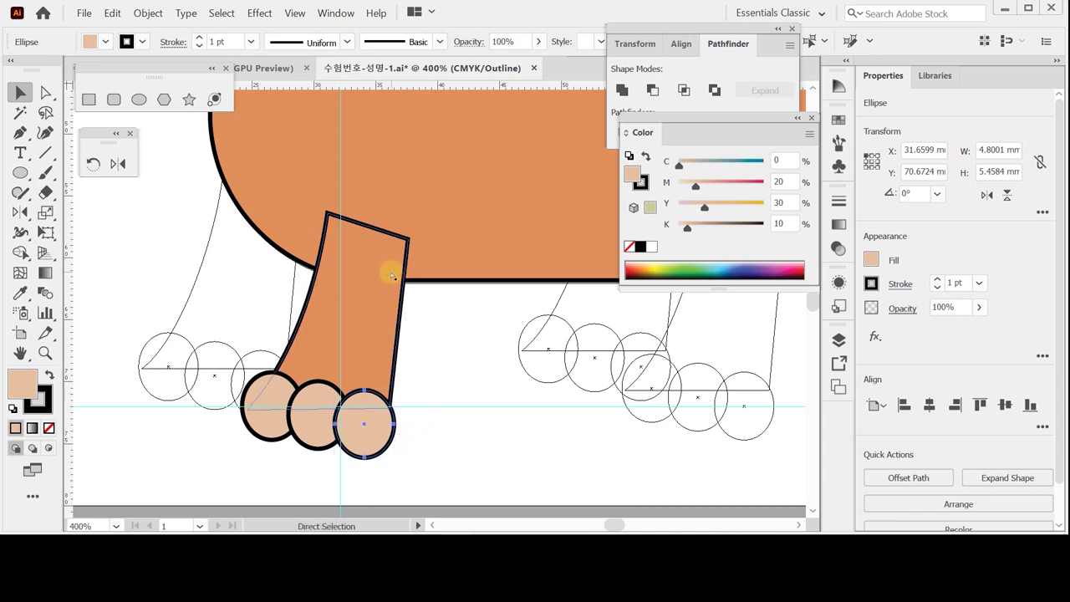
{"action": "left_click", "coordinate": [470, 351]}
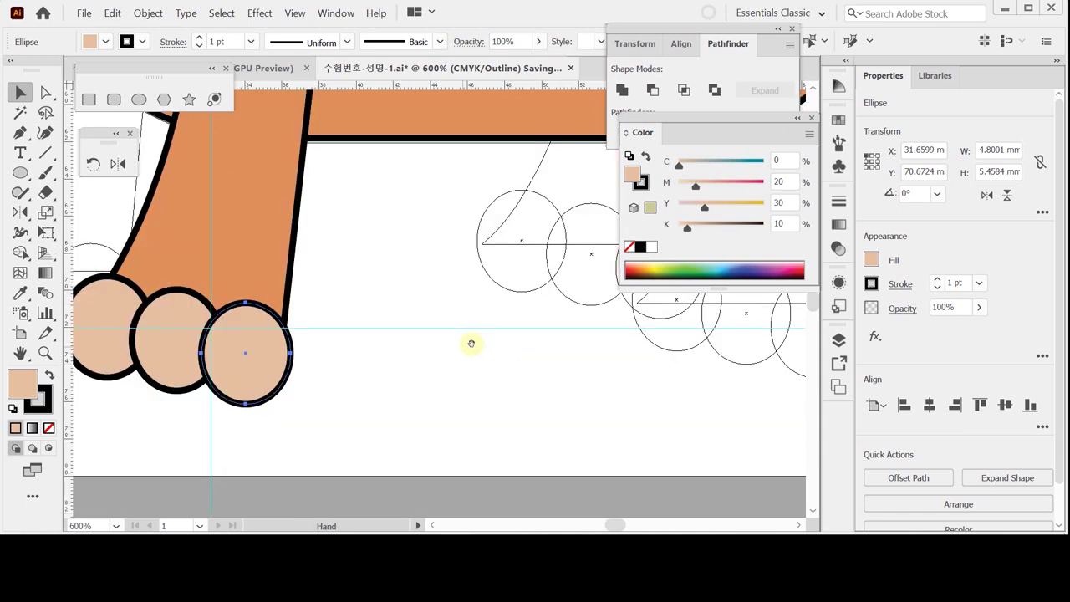
Place a copy of the front leg and its three toes over the sketched near rear leg.
{"action": "left_click", "coordinate": [440, 334], "text": "alt"}
{"action": "left_click_drag", "start_coordinate": [442, 326], "coordinate": [351, 332]}
{"action": "left_click_drag", "start_coordinate": [216, 394], "coordinate": [334, 296]}
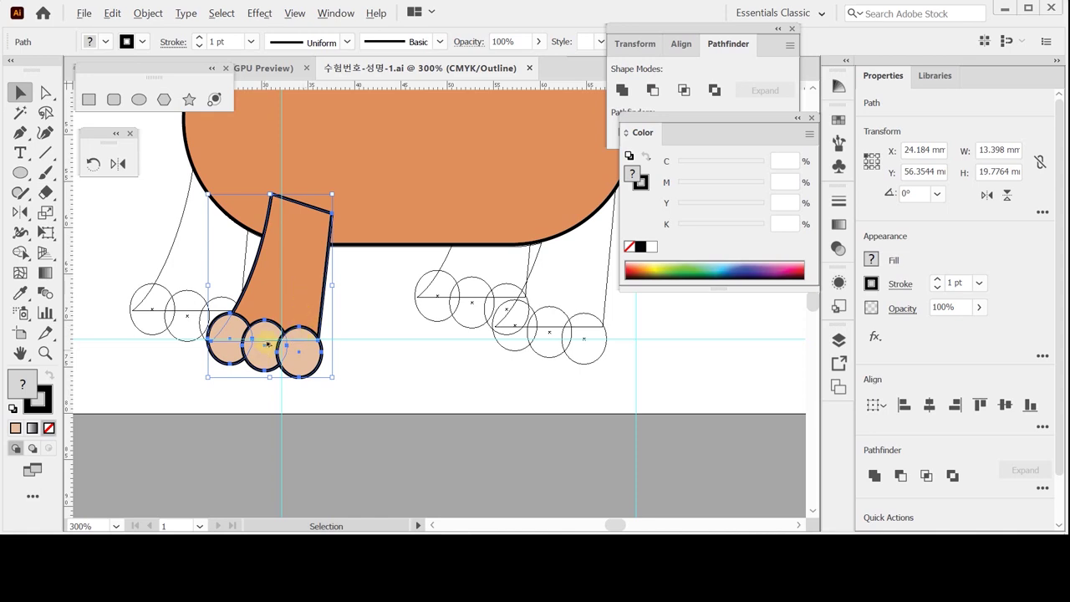
{"action": "left_click_drag", "start_coordinate": [282, 292], "coordinate": [552, 304]}
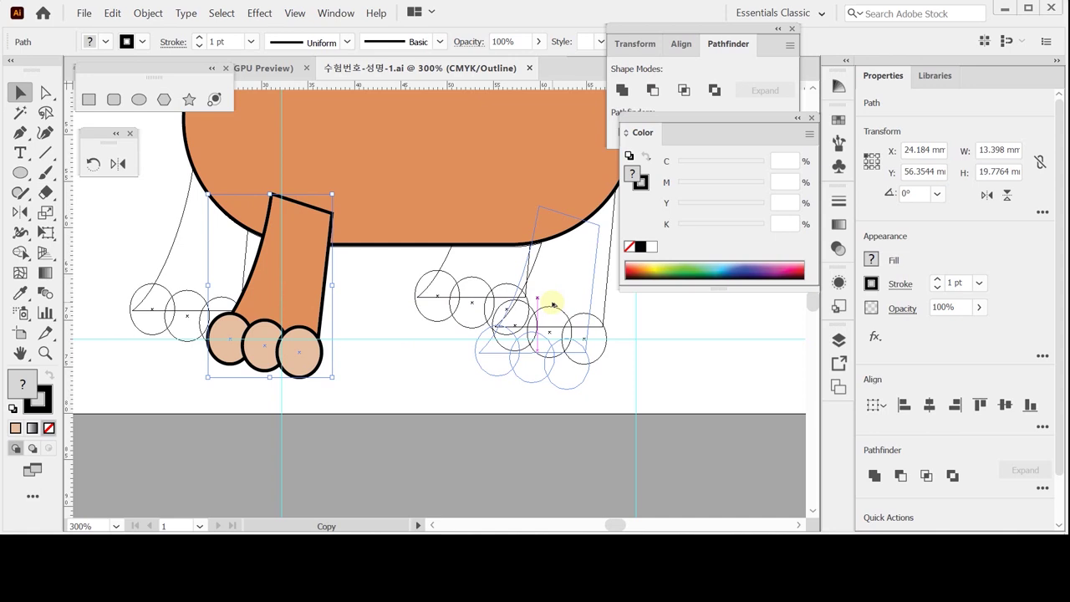
{"action": "left_click_drag", "start_coordinate": [552, 305], "coordinate": [570, 276]}
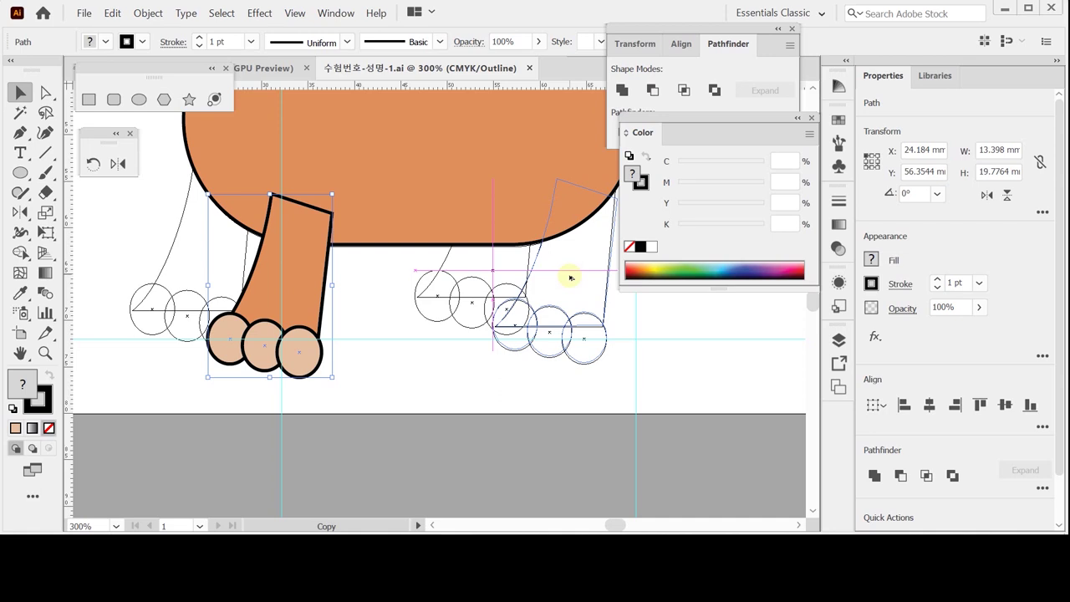
{"action": "left_click_drag", "start_coordinate": [569, 278], "coordinate": [569, 277]}
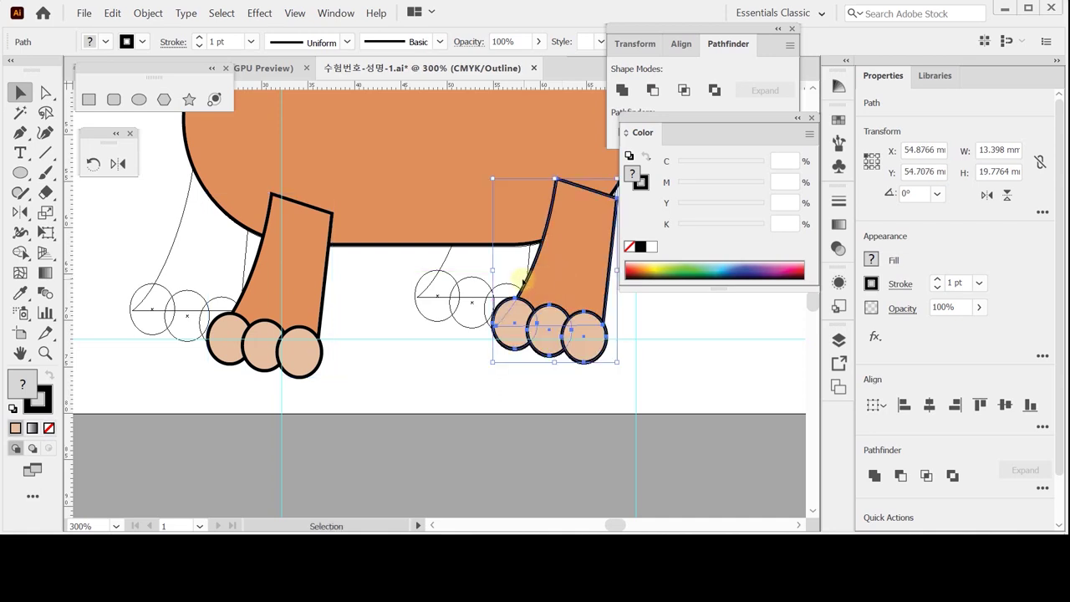
{"action": "key", "text": "shift"}
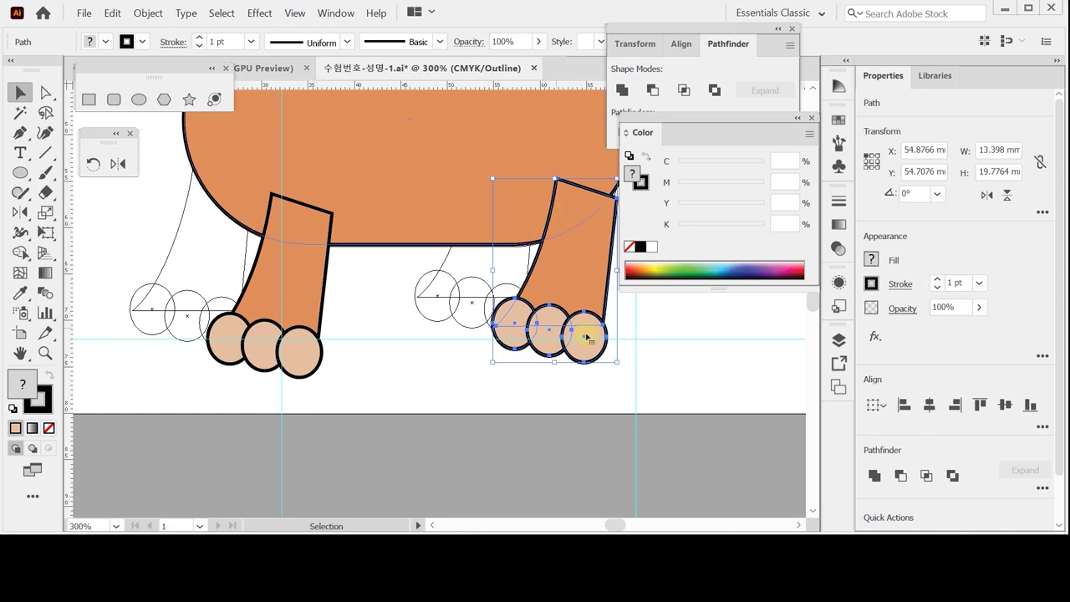
{"action": "left_click", "coordinate": [671, 352]}
Move the rear leg's upper back corner point upward so the leg's upper edge lies inside the body.
{"action": "left_click_drag", "start_coordinate": [572, 309], "coordinate": [535, 337]}
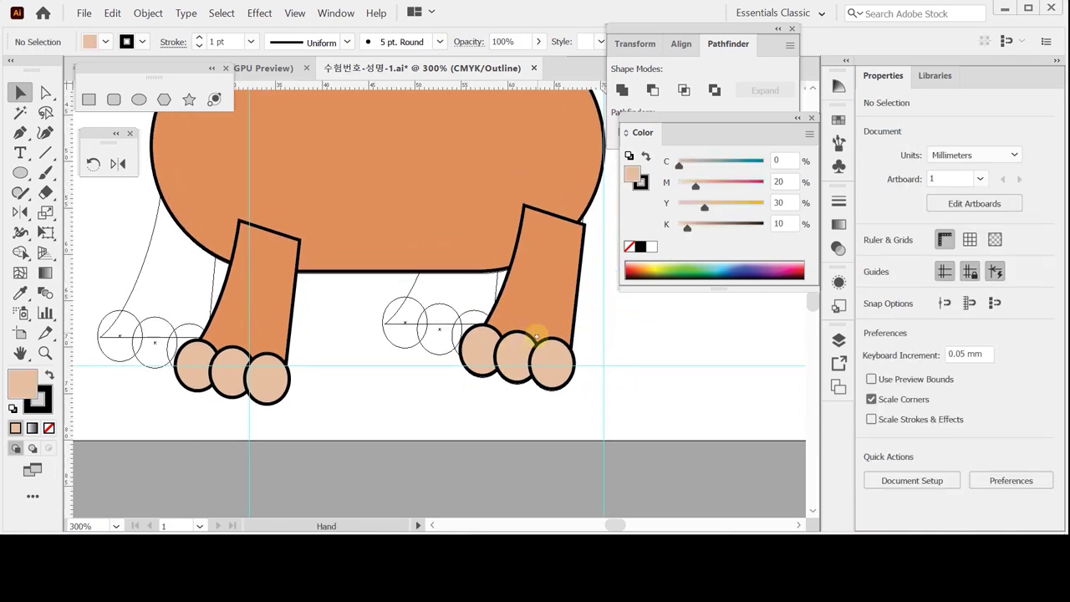
{"action": "left_click", "coordinate": [46, 92]}
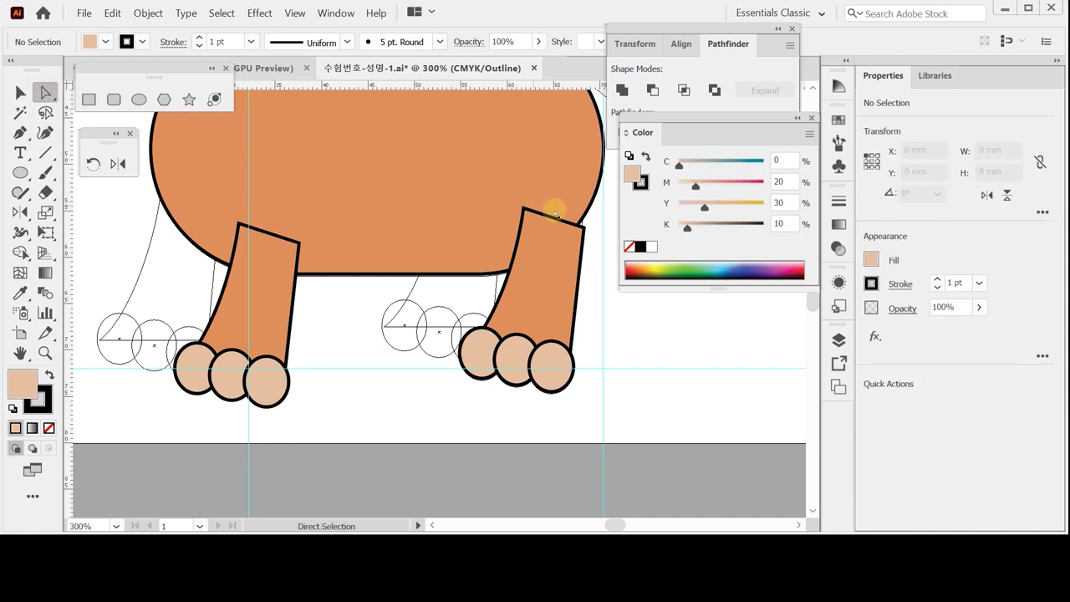
{"action": "left_click", "coordinate": [583, 227]}
{"action": "left_click_drag", "start_coordinate": [582, 226], "coordinate": [585, 216]}
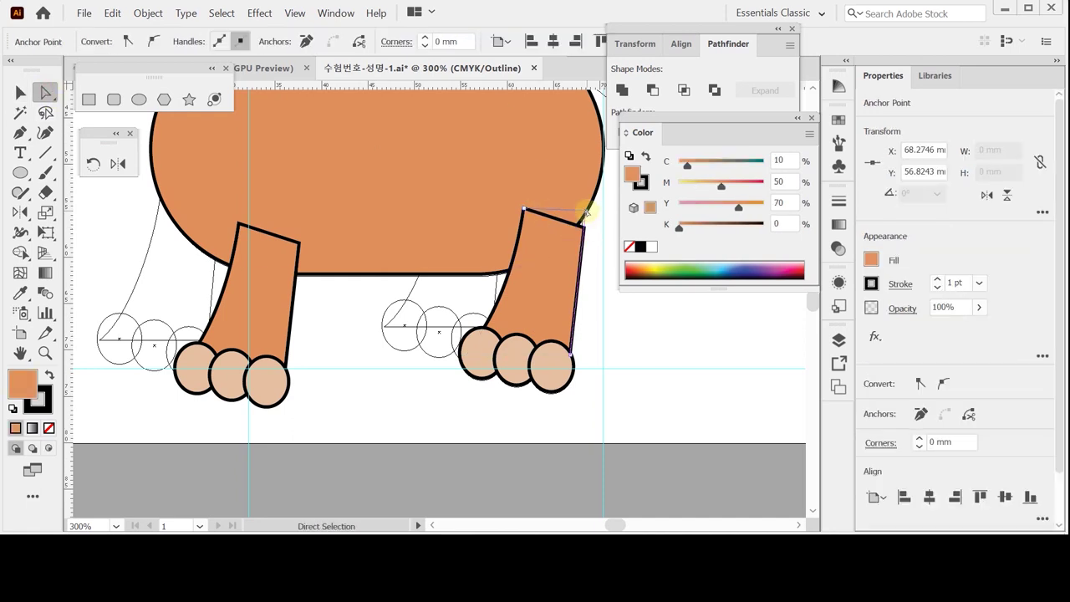
{"action": "left_click", "coordinate": [609, 327]}
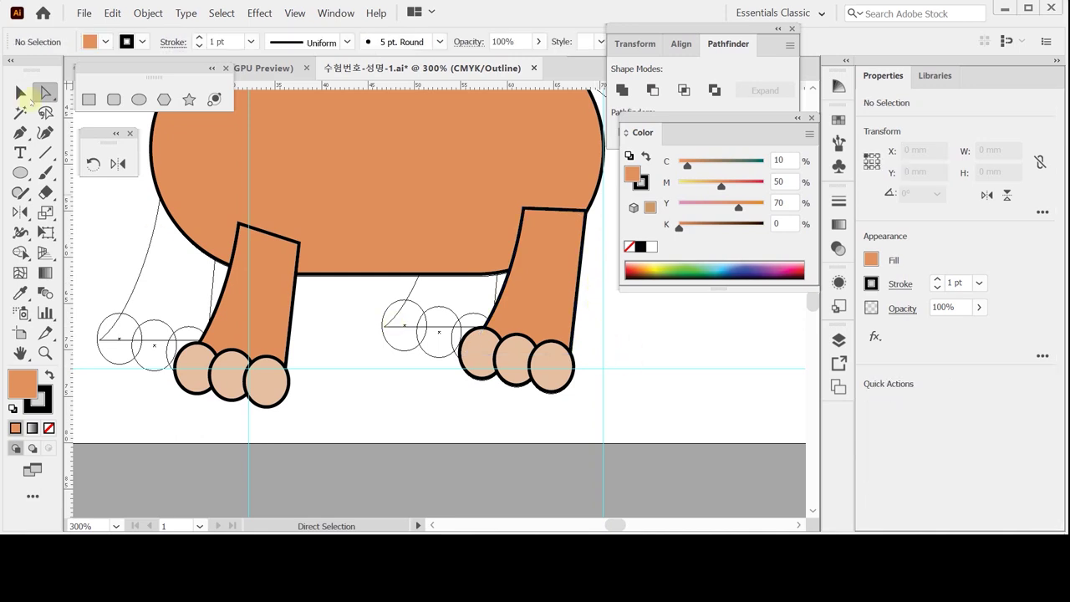
Select both near legs with their toes and place a copy of them over the two sketched far legs.
{"action": "left_click", "coordinate": [21, 93]}
{"action": "scroll", "coordinate": [388, 339], "scroll_direction": "left", "scroll_amount": 1}
{"action": "left_click", "coordinate": [191, 294]}
{"action": "left_click_drag", "start_coordinate": [335, 361], "coordinate": [637, 423]}
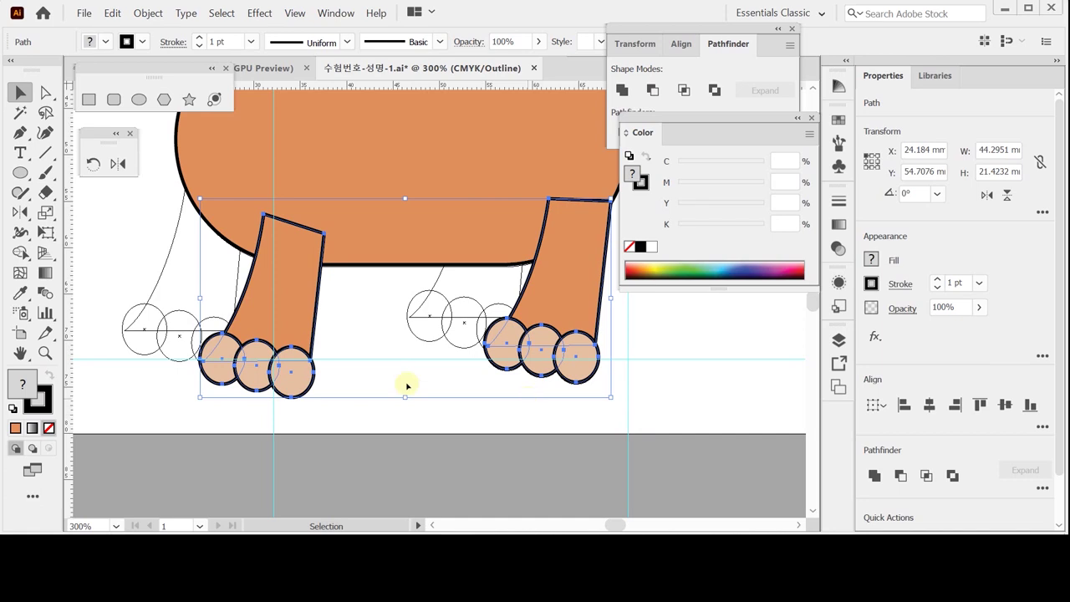
{"action": "scroll", "coordinate": [418, 342], "scroll_direction": "up", "scroll_amount": 1}
{"action": "scroll", "coordinate": [418, 341], "scroll_direction": "left", "scroll_amount": 1}
{"action": "left_click", "coordinate": [507, 368]}
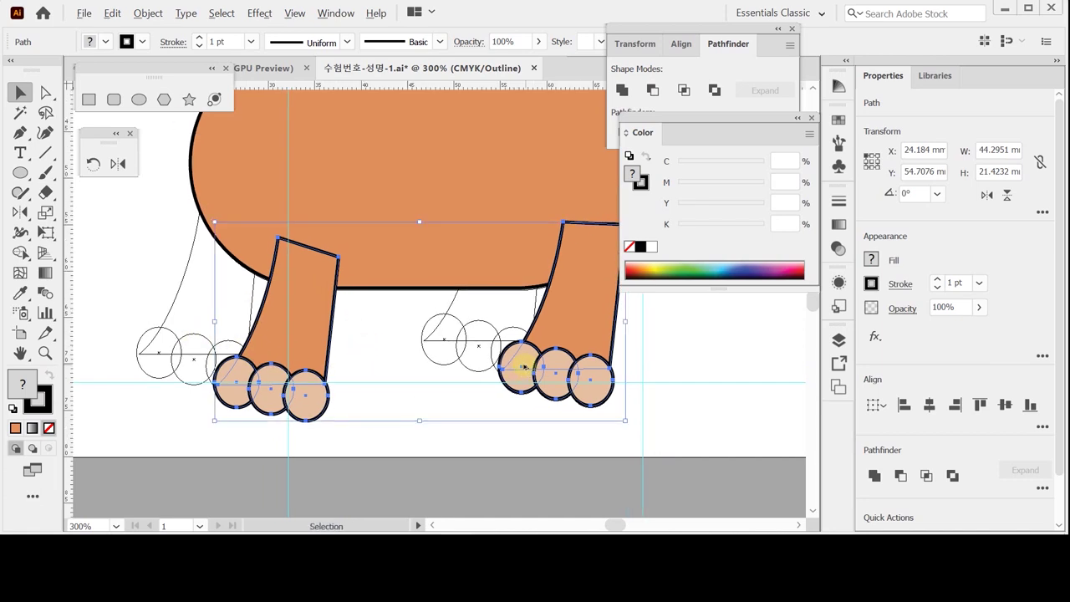
{"action": "left_click_drag", "start_coordinate": [521, 368], "coordinate": [441, 340]}
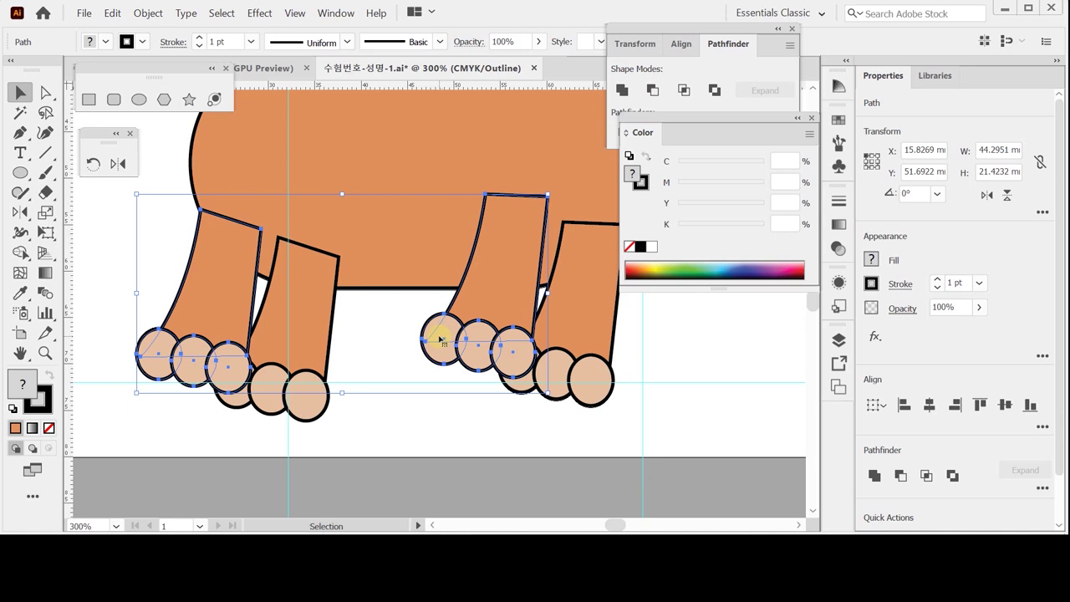
Send the far legs and toes behind the body, and set both far legs' fill to 30% black (K).
{"action": "key", "text": "ctrl+shift+bracketleft"}
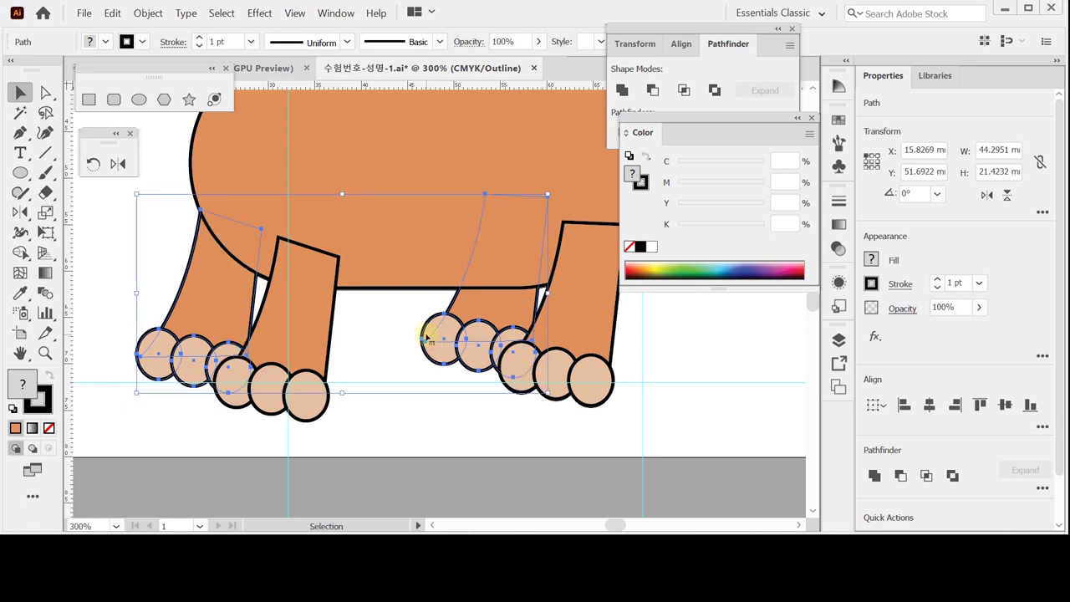
{"action": "left_click_drag", "start_coordinate": [155, 424], "coordinate": [193, 337]}
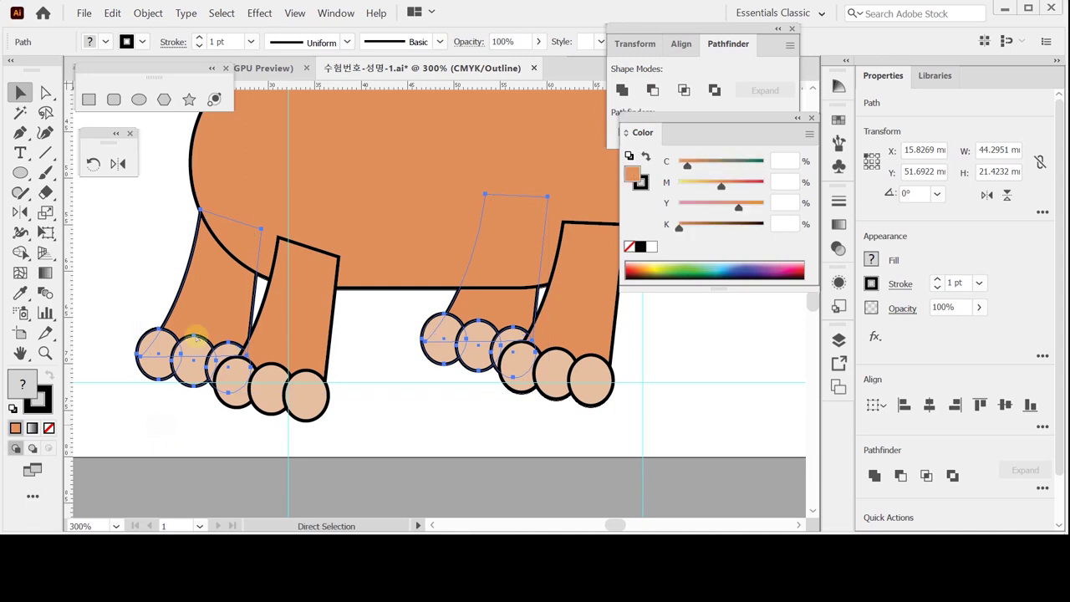
{"action": "left_click", "coordinate": [136, 275]}
{"action": "left_click", "coordinate": [222, 304]}
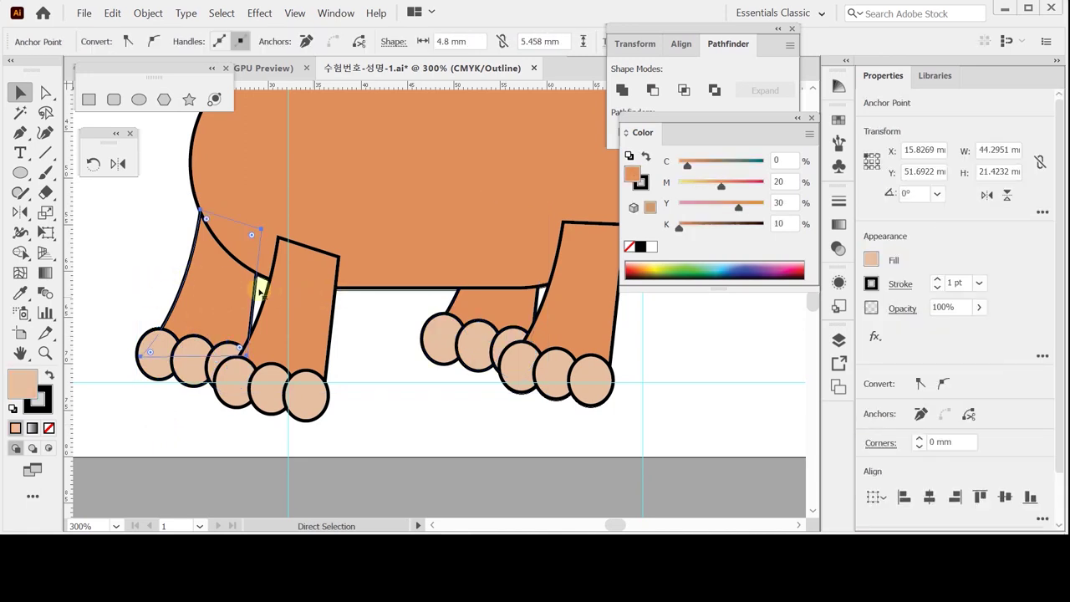
{"action": "left_click", "coordinate": [490, 309]}
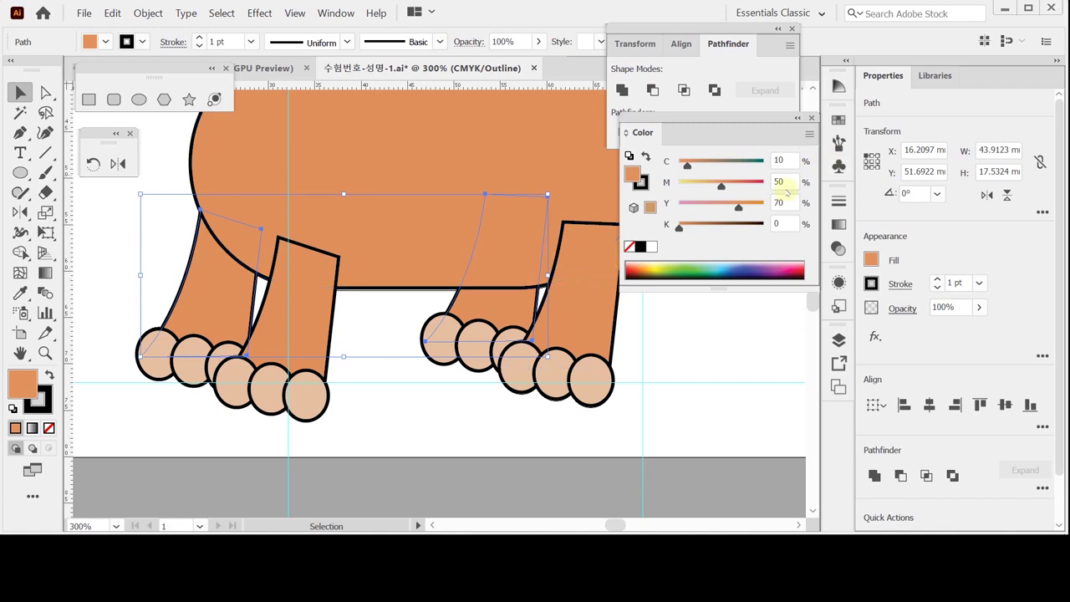
{"action": "left_click", "coordinate": [786, 223]}
{"action": "type", "text": "30"}
{"action": "key", "text": "Return"}
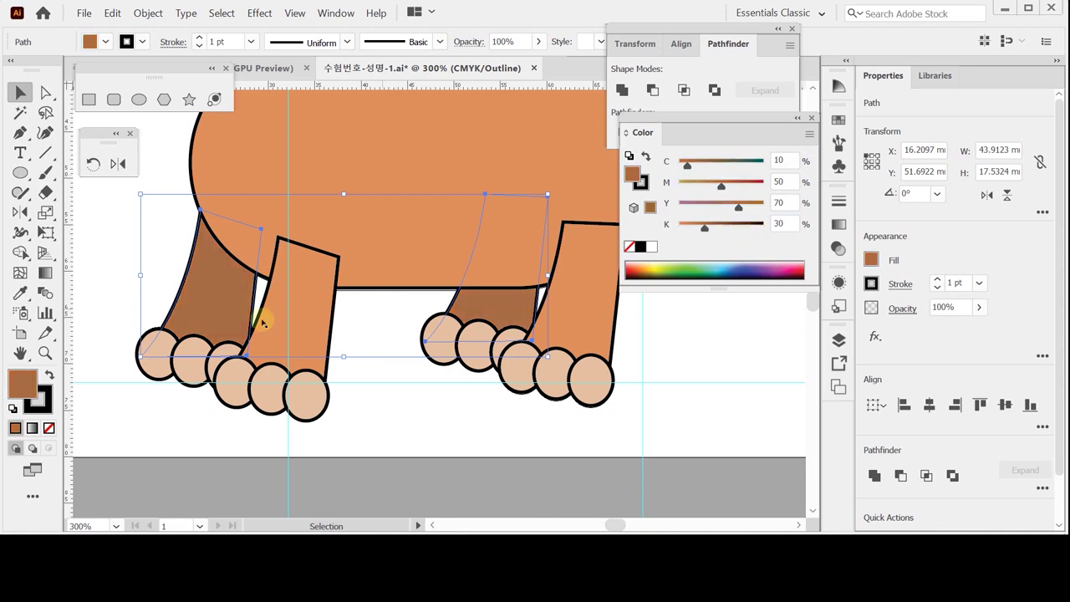
Select all six toes of the far legs and set their fill to M 40, Y 50, K 20.
{"action": "left_click", "coordinate": [132, 403]}
{"action": "left_click_drag", "start_coordinate": [125, 406], "coordinate": [214, 356]}
{"action": "left_click", "coordinate": [226, 355], "text": "shift"}
{"action": "left_click", "coordinate": [436, 337], "text": "shift"}
{"action": "left_click", "coordinate": [477, 343], "text": "shift"}
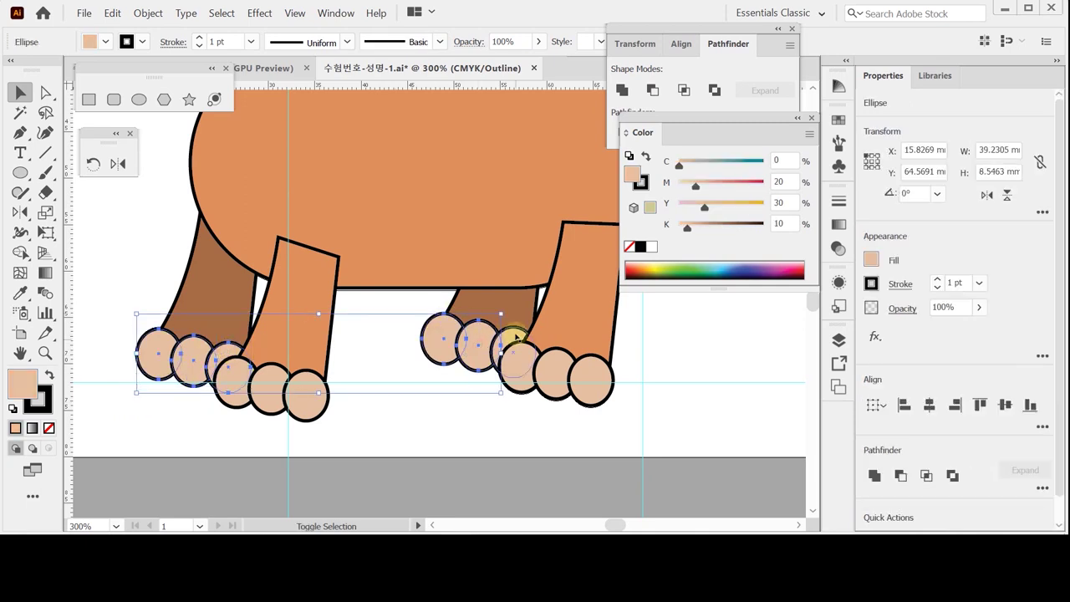
{"action": "left_click", "coordinate": [516, 335], "text": "shift"}
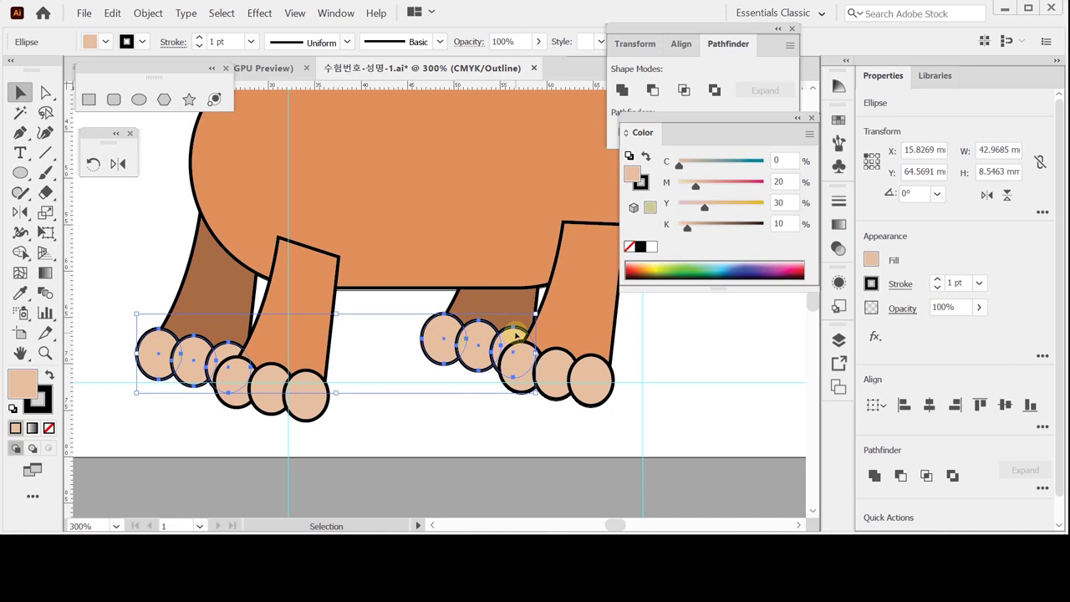
{"action": "left_click_drag", "start_coordinate": [792, 178], "coordinate": [748, 184]}
{"action": "type", "text": "40"}
{"action": "key", "text": "Tab"}
{"action": "type", "text": "50"}
{"action": "key", "text": "Tab"}
{"action": "type", "text": "20"}
{"action": "key", "text": "Tab"}
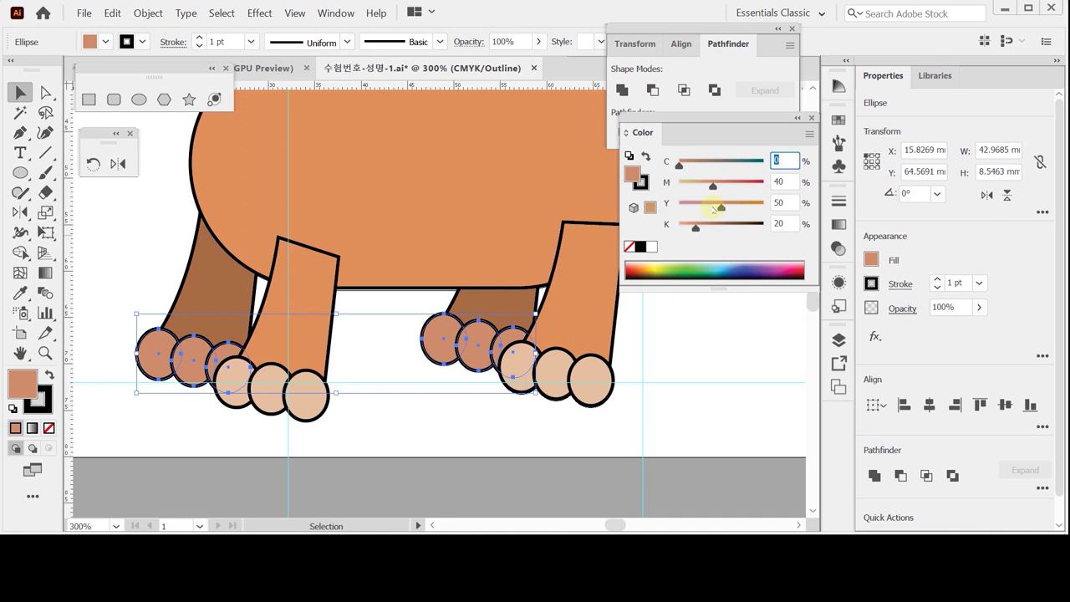
Select the body and both near legs and unite them into one shape with Pathfinder.
{"action": "left_click", "coordinate": [560, 416]}
{"action": "key", "text": "ctrl+minus"}
{"action": "left_click_drag", "start_coordinate": [426, 331], "coordinate": [537, 444]}
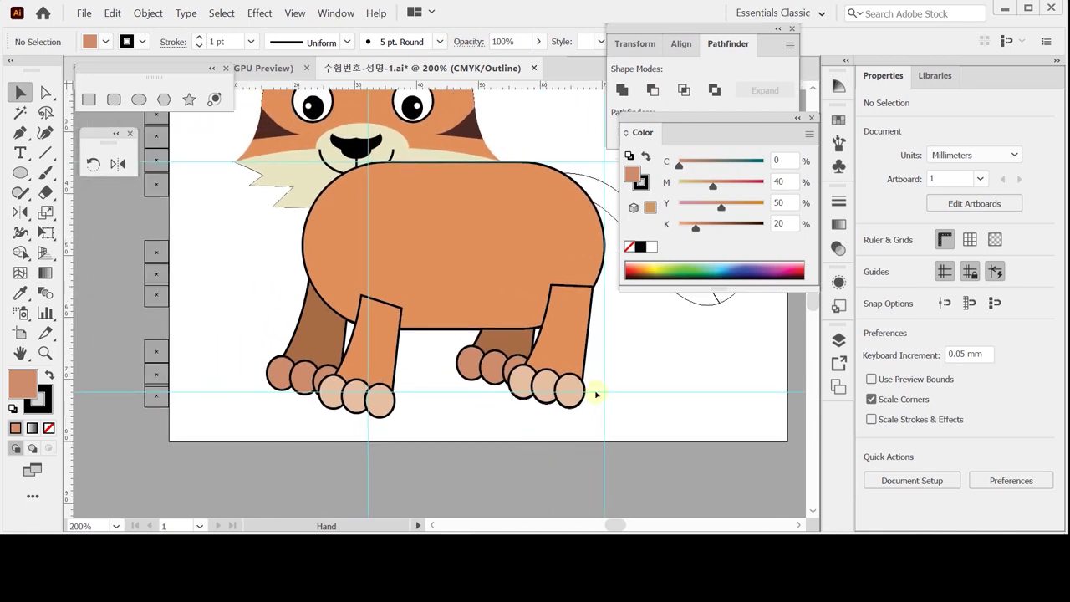
{"action": "left_click", "coordinate": [390, 333]}
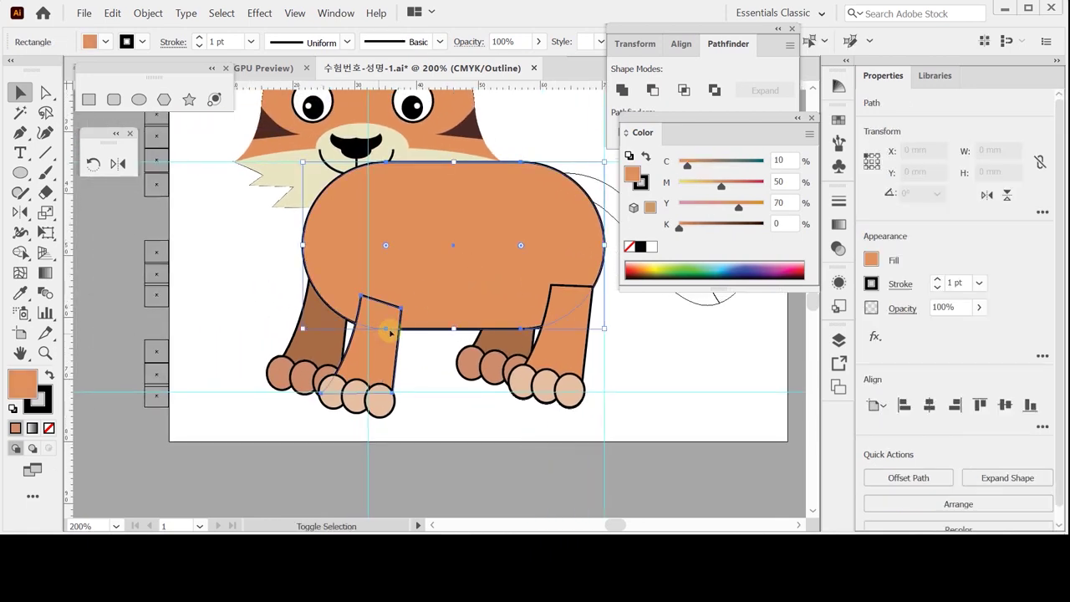
{"action": "left_click", "coordinate": [382, 353]}
{"action": "left_click", "coordinate": [472, 268]}
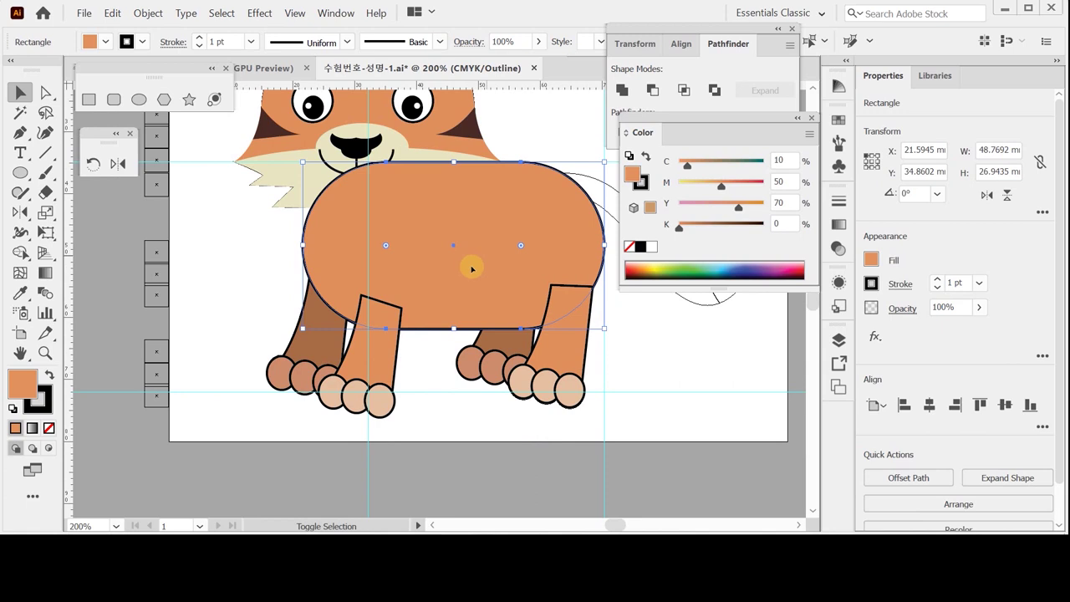
{"action": "left_click", "coordinate": [365, 350], "text": "shift"}
{"action": "left_click", "coordinate": [573, 338], "text": "shift"}
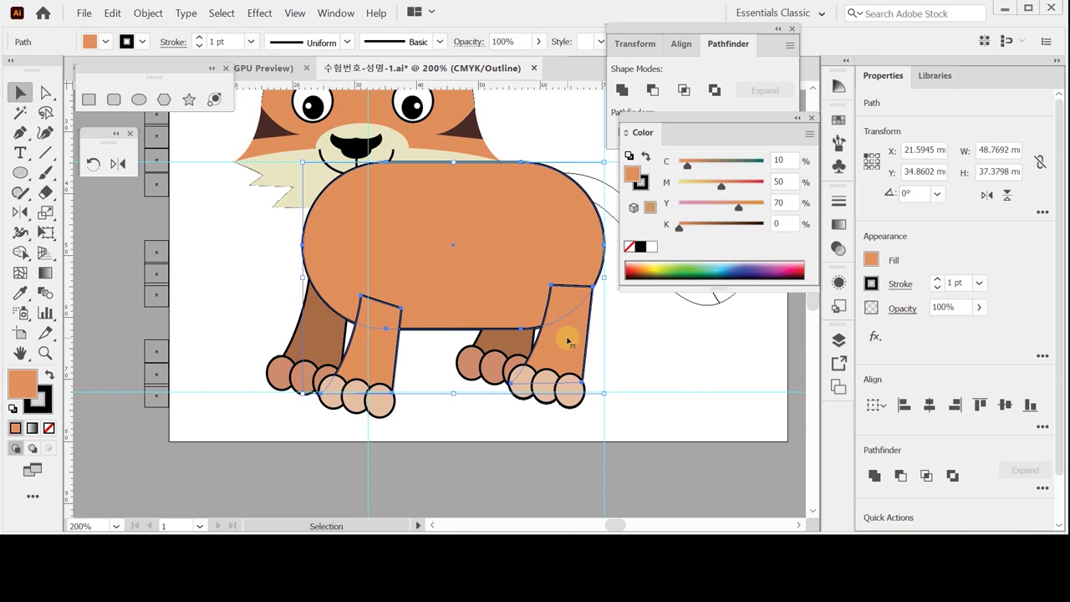
{"action": "left_click", "coordinate": [621, 89]}
{"action": "left_click", "coordinate": [621, 89]}
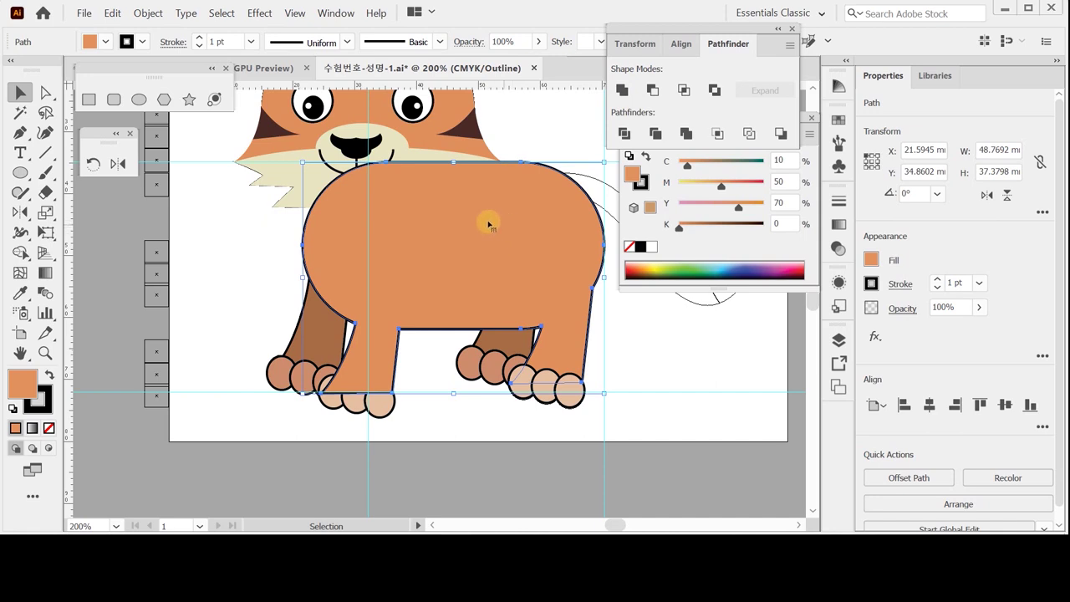
Isolate the united body and draw an open V-shaped stripe with no fill and a curved rear side, crossing the back's upper edge.
{"action": "double_click", "coordinate": [476, 244]}
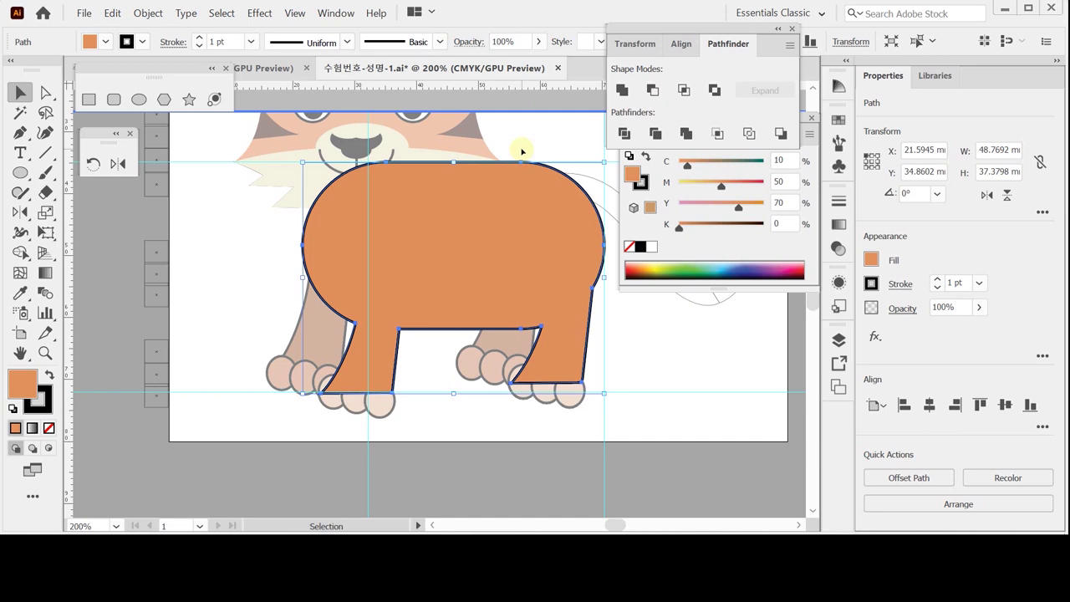
{"action": "key", "text": "shift"}
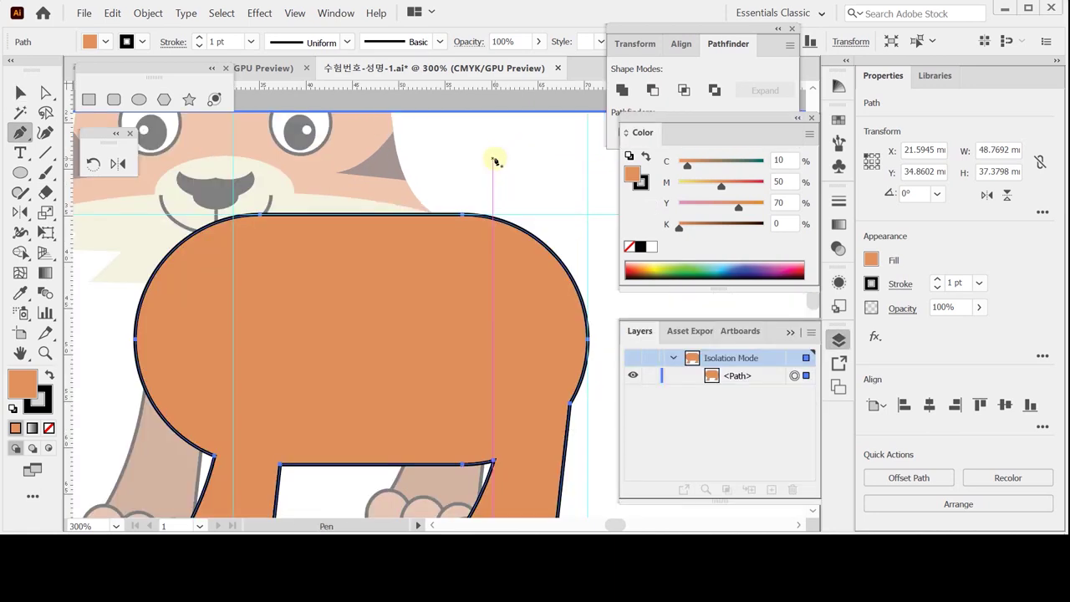
{"action": "key", "text": "ctrl"}
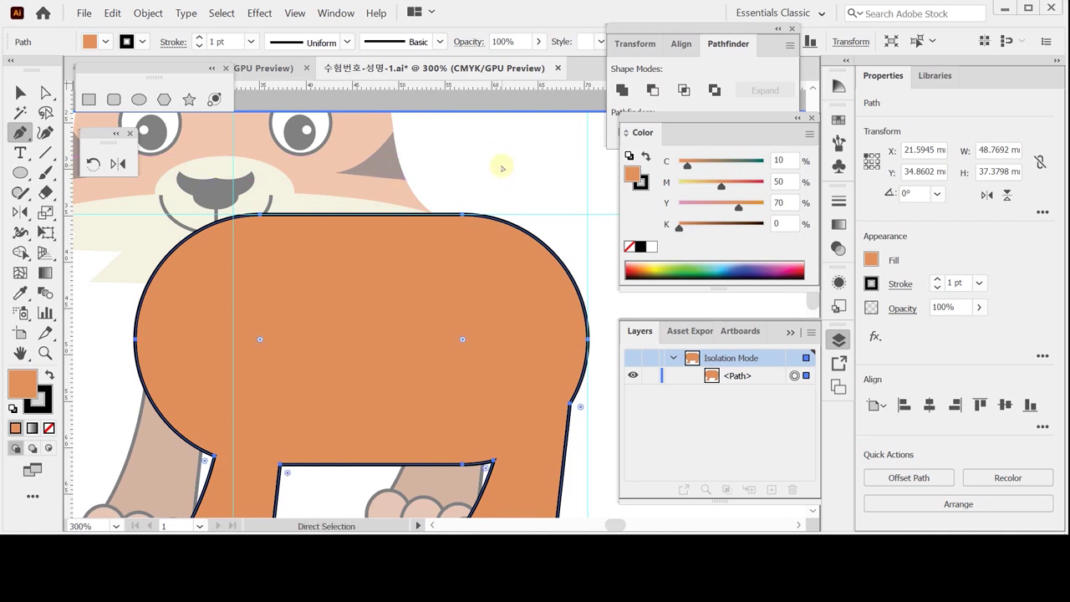
{"action": "left_click", "coordinate": [502, 168], "text": "ctrl"}
{"action": "key", "text": "ctrl"}
{"action": "left_click", "coordinate": [48, 427]}
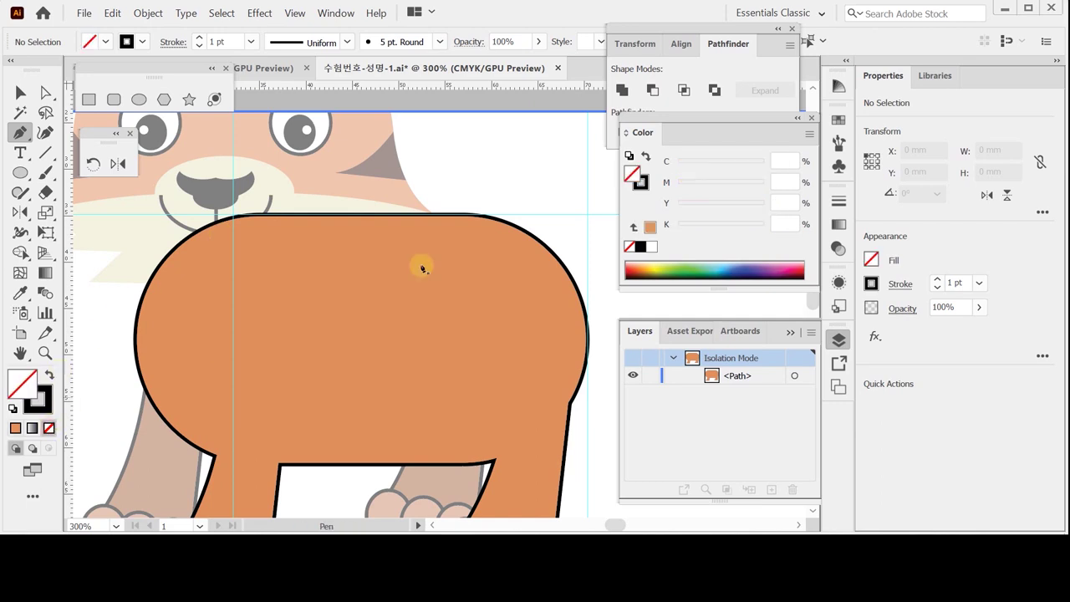
{"action": "left_click", "coordinate": [396, 201]}
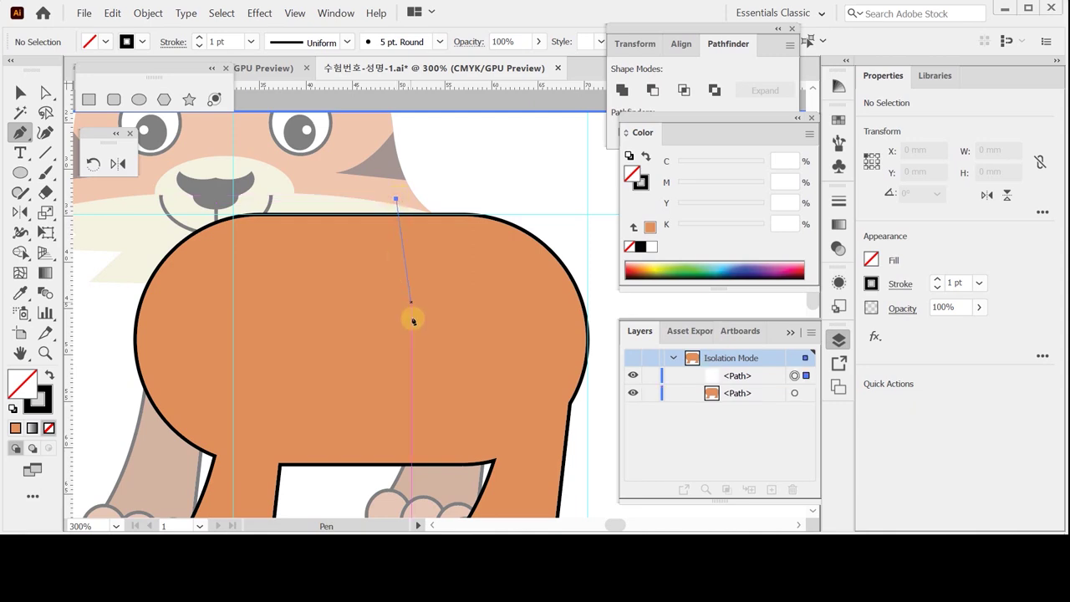
{"action": "left_click", "coordinate": [401, 348]}
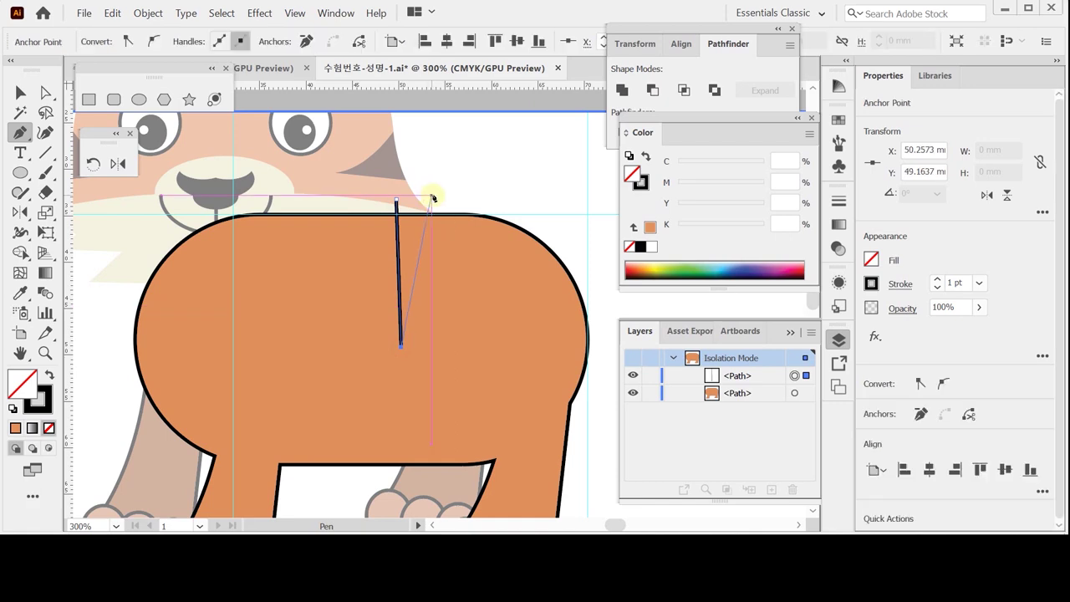
{"action": "left_click_drag", "start_coordinate": [432, 198], "coordinate": [431, 144]}
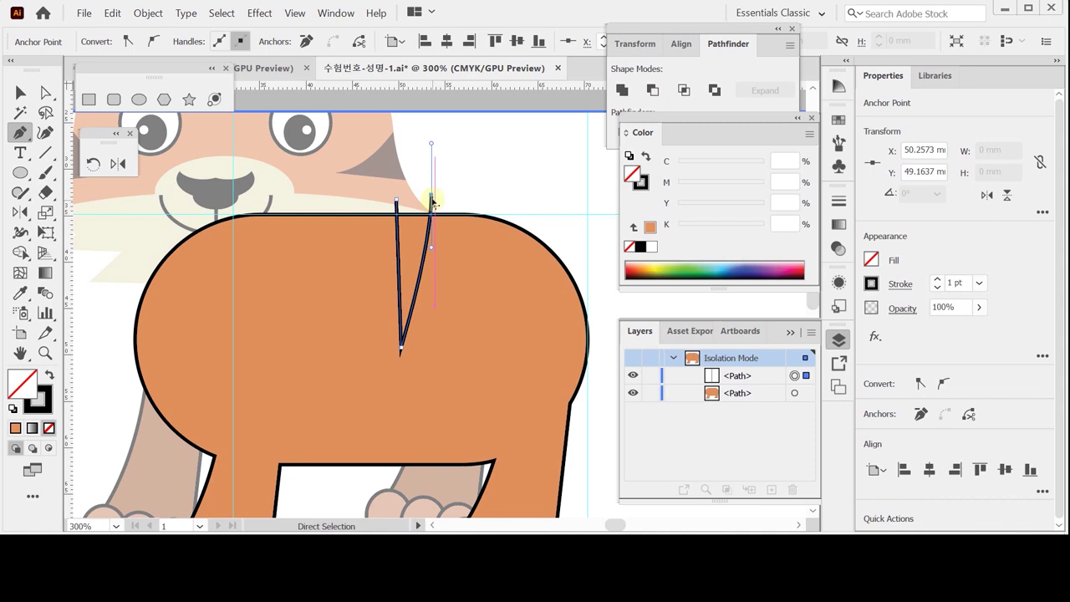
Reposition the stripe's rear upper end point and lower tip, making the V about 2.9 mm wide and 17 mm tall.
{"action": "left_click_drag", "start_coordinate": [432, 200], "coordinate": [424, 195]}
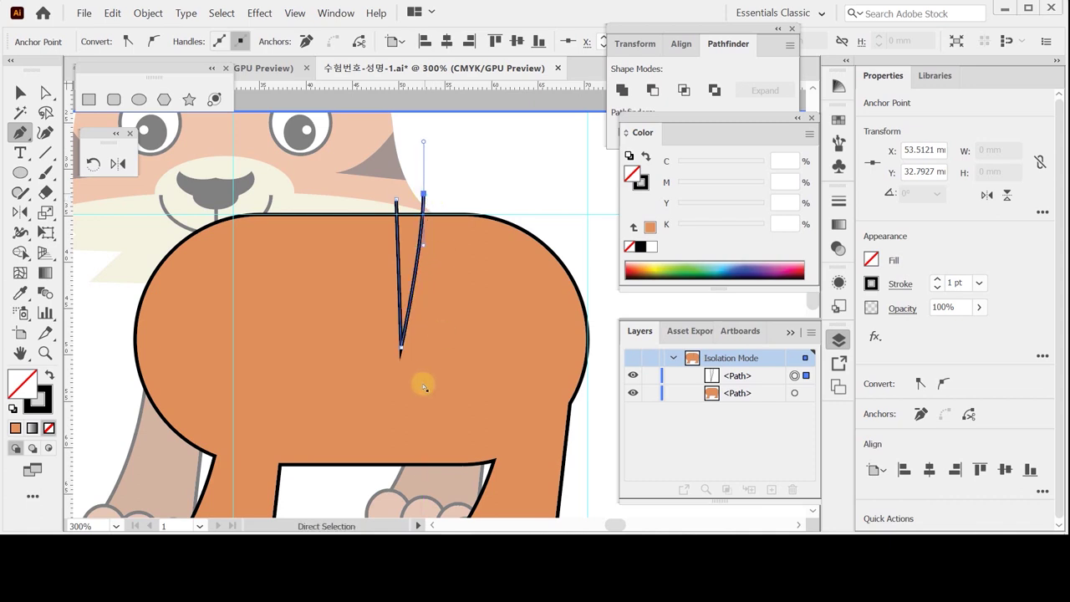
{"action": "left_click", "coordinate": [402, 350], "text": "ctrl"}
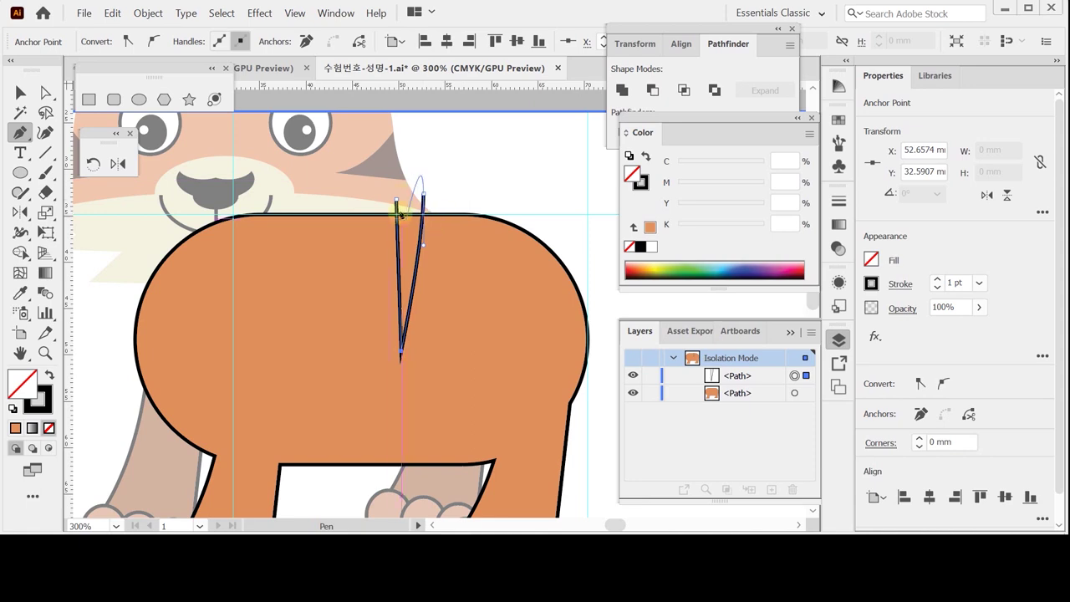
{"action": "left_click", "coordinate": [468, 182], "text": "ctrl"}
{"action": "key", "text": "v"}
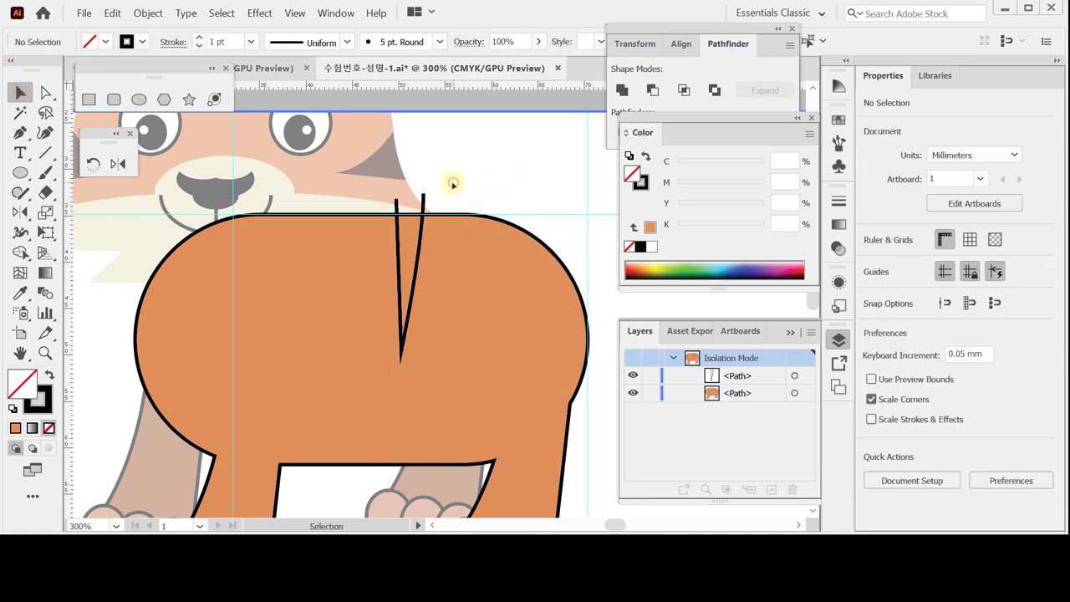
Copy the V-shaped stripe toward the rear and repeat the copy at equal spacing to make three stripes.
{"action": "left_click", "coordinate": [420, 260]}
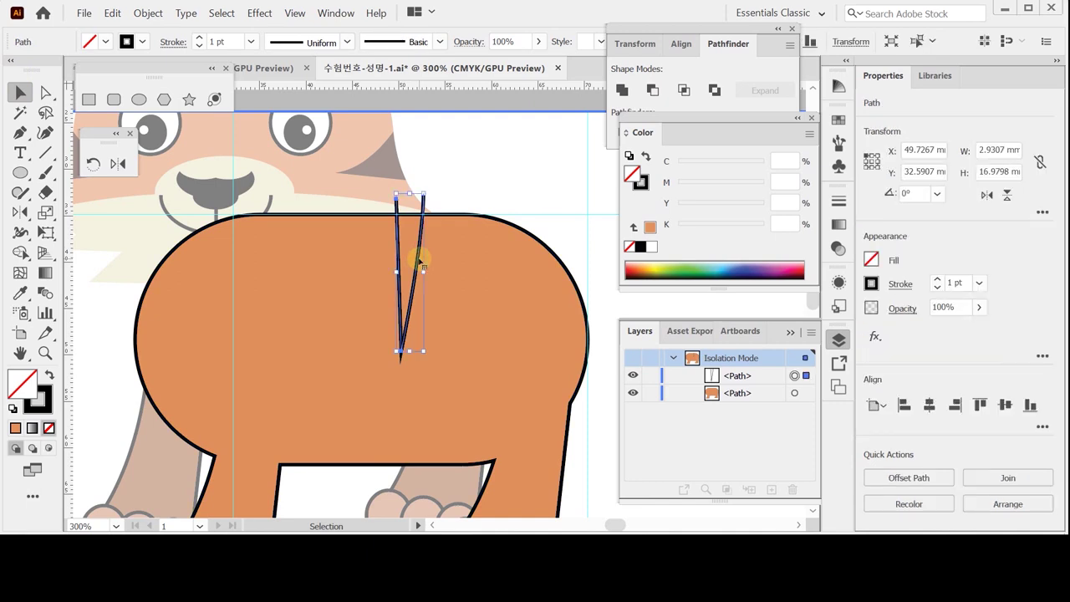
{"action": "left_click_drag", "start_coordinate": [419, 261], "coordinate": [458, 264]}
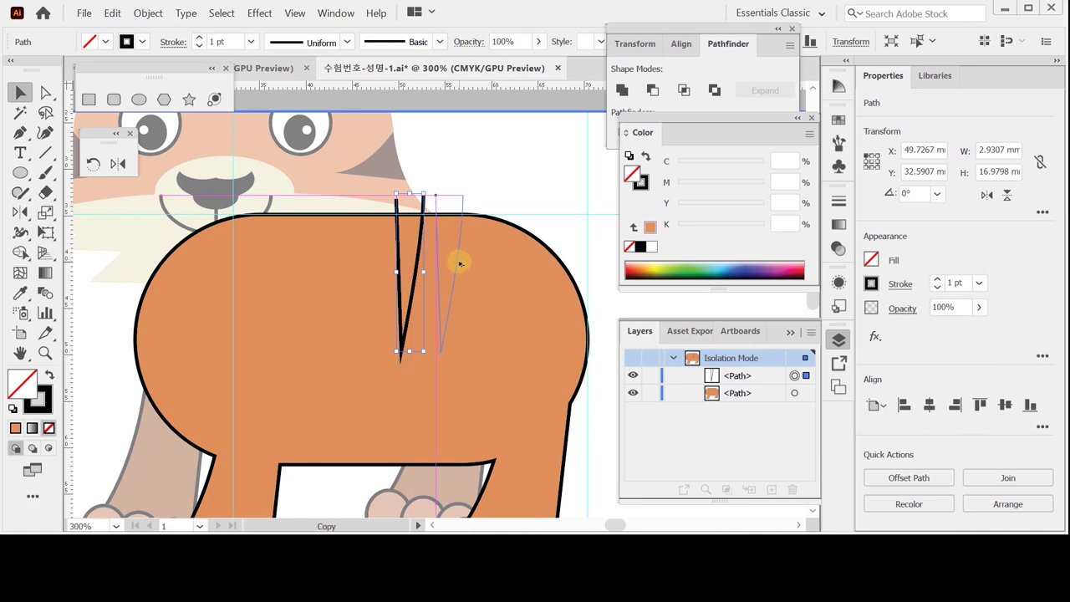
{"action": "left_click_drag", "start_coordinate": [462, 263], "coordinate": [466, 264]}
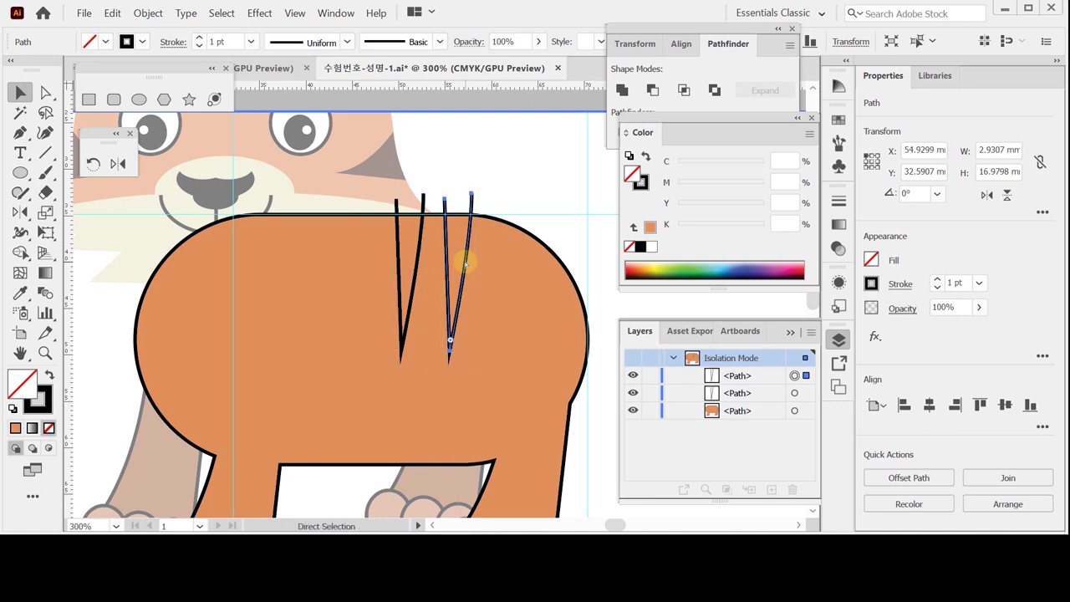
{"action": "key", "text": "ctrl+d"}
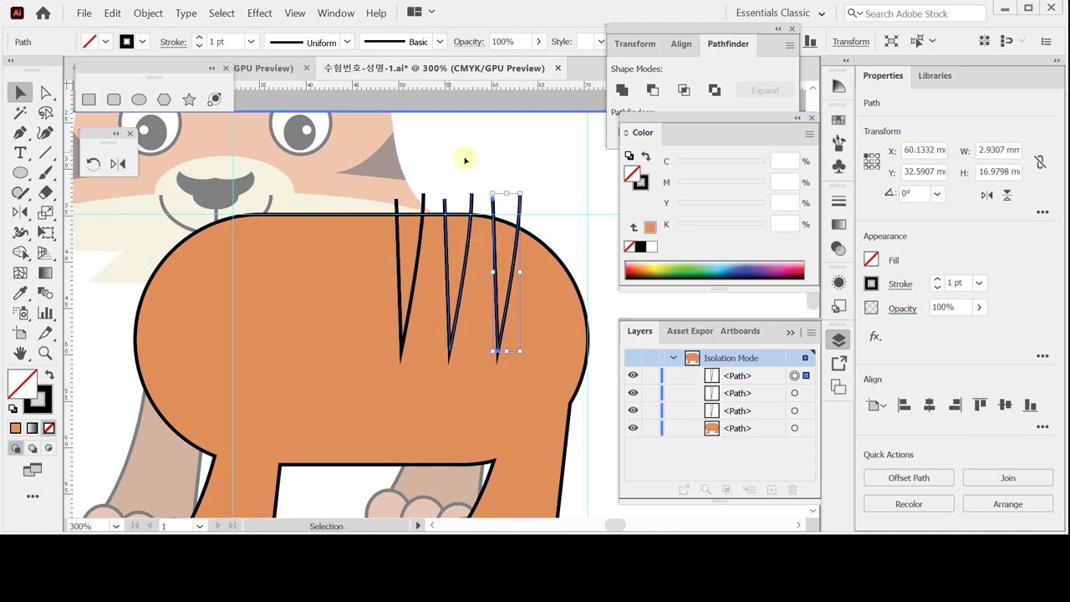
Nudge the two copied stripes toward the rear to X 55.93 mm and 62.13 mm, widening the equal gaps.
{"action": "mouse_move", "coordinate": [447, 179]}
{"action": "left_mouse_down"}
{"action": "mouse_move", "coordinate": [526, 200]}
{"action": "mouse_move", "coordinate": [538, 214]}
{"action": "left_mouse_up"}
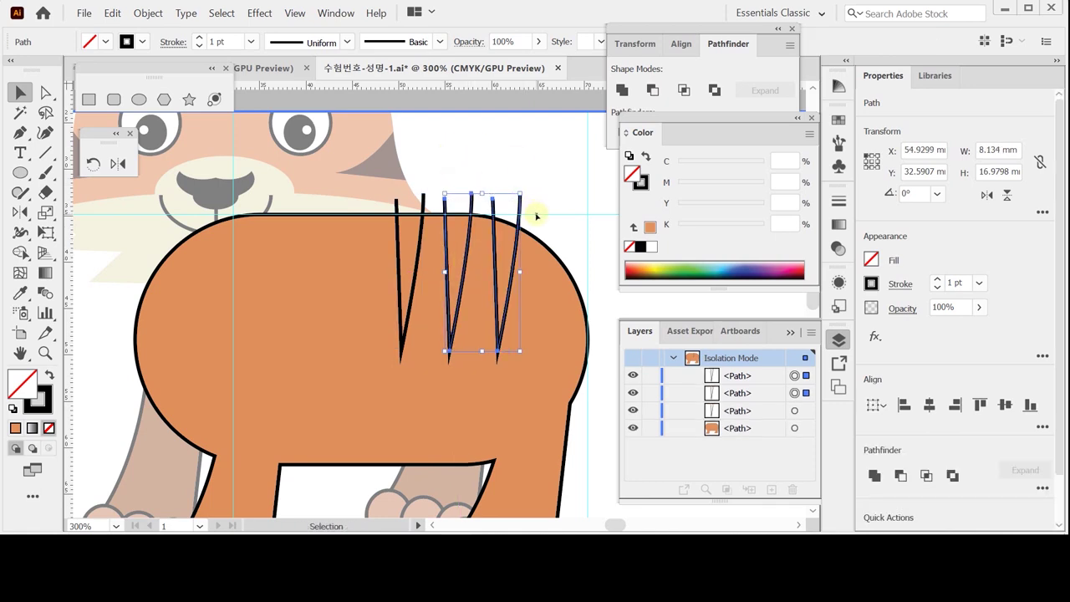
{"action": "key", "text": "Right"}
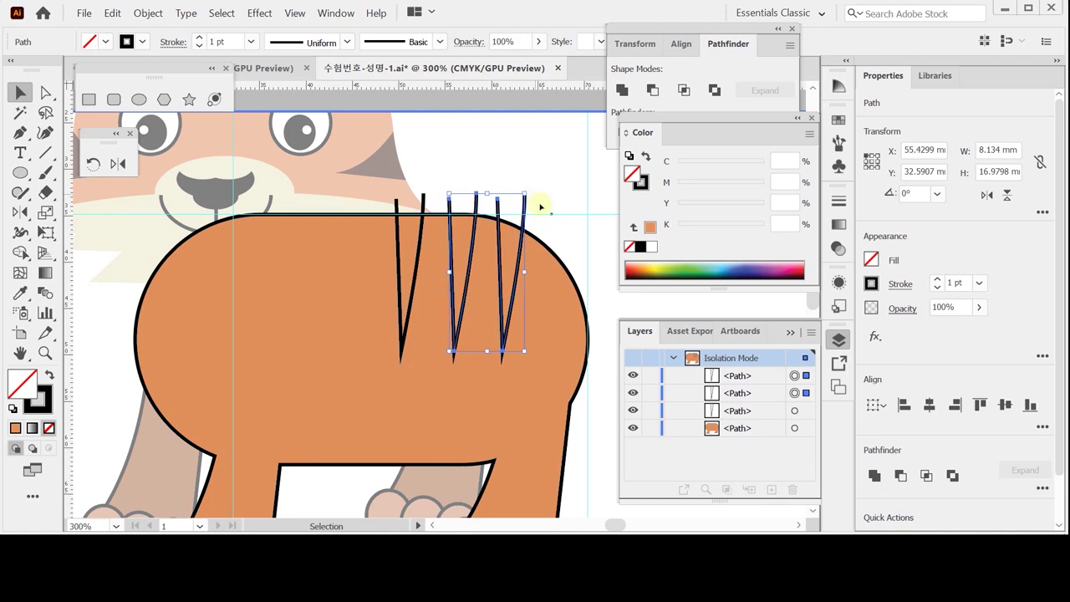
{"action": "left_click", "coordinate": [523, 198]}
{"action": "key", "text": "Right"}
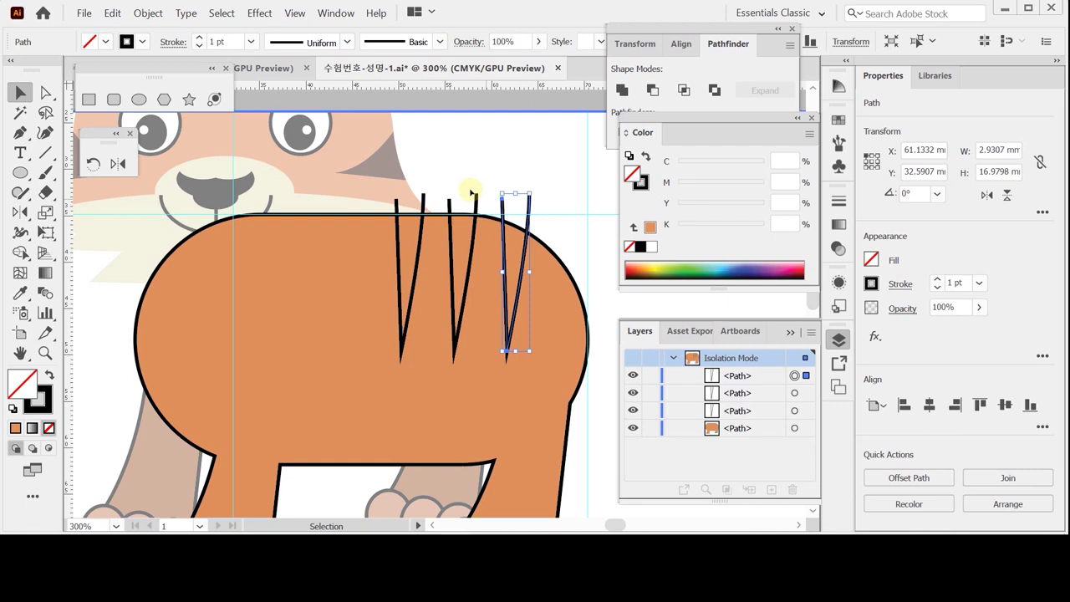
{"action": "left_click_drag", "start_coordinate": [454, 175], "coordinate": [514, 203]}
{"action": "key", "text": "Right"}
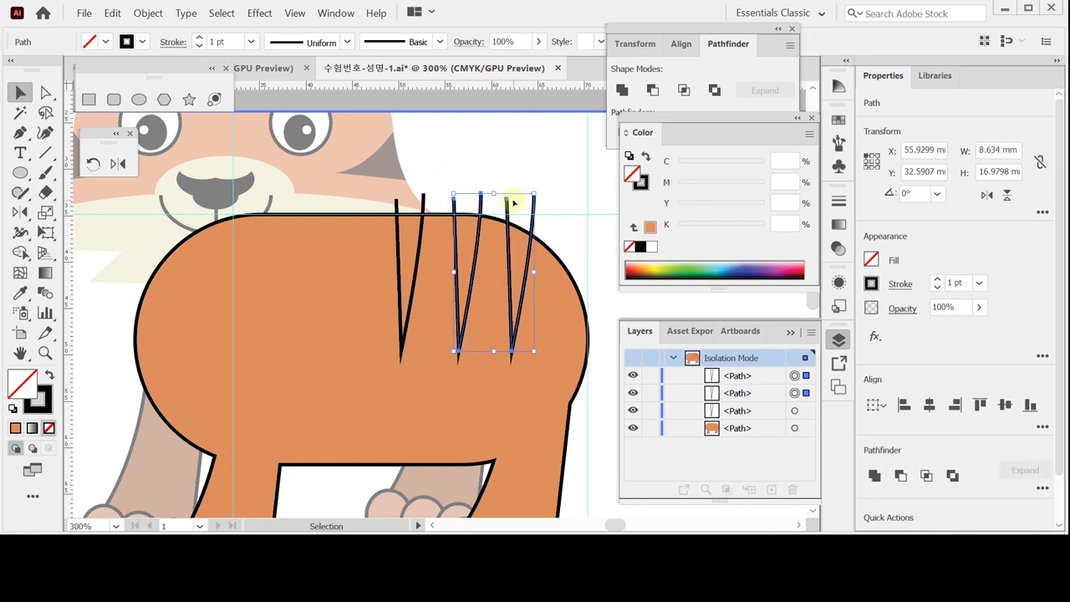
{"action": "left_click_drag", "start_coordinate": [580, 194], "coordinate": [495, 209]}
{"action": "key", "text": "Right"}
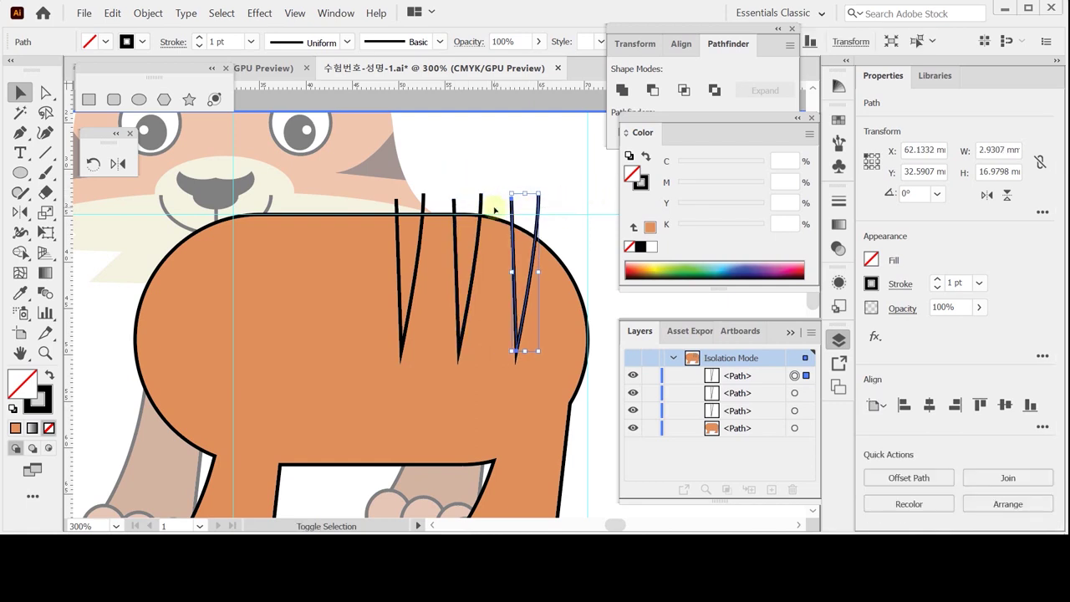
Leave isolation mode and save the document.
{"action": "key", "text": "a"}
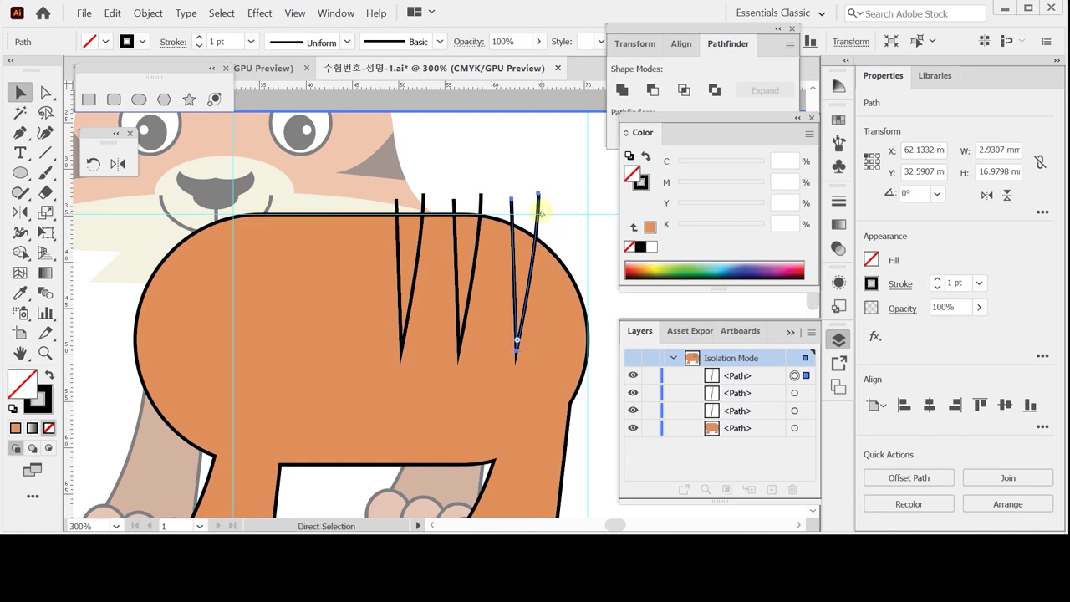
{"action": "key", "text": "Escape"}
{"action": "key", "text": "ctrl+s"}
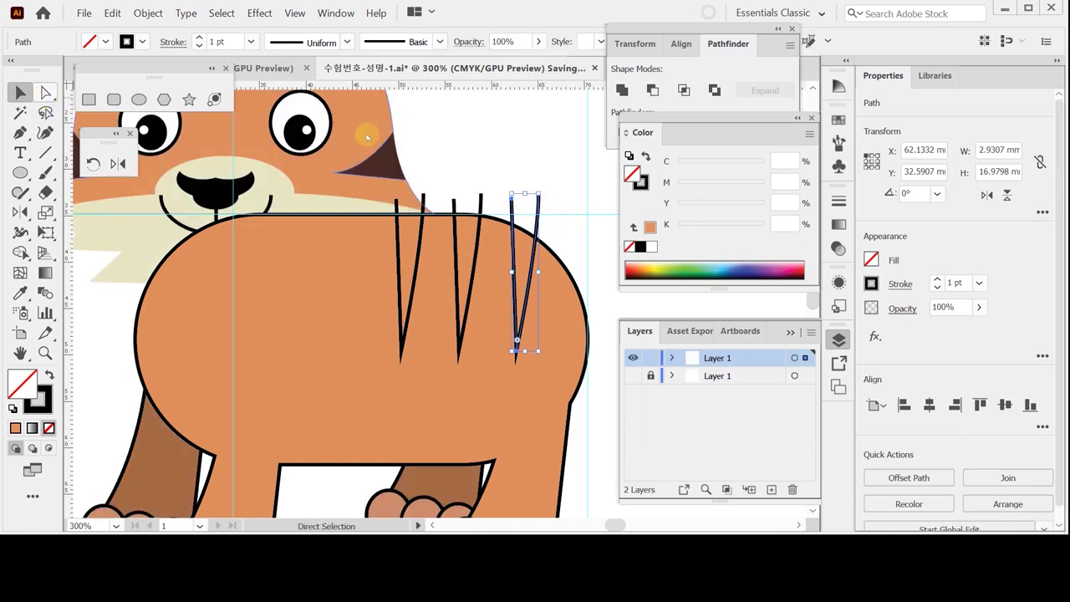
Stretch the middle back stripe downward from its lower edge to about 23.3 mm tall.
{"action": "left_click", "coordinate": [460, 326]}
{"action": "key", "text": "v"}
{"action": "left_click", "coordinate": [462, 341]}
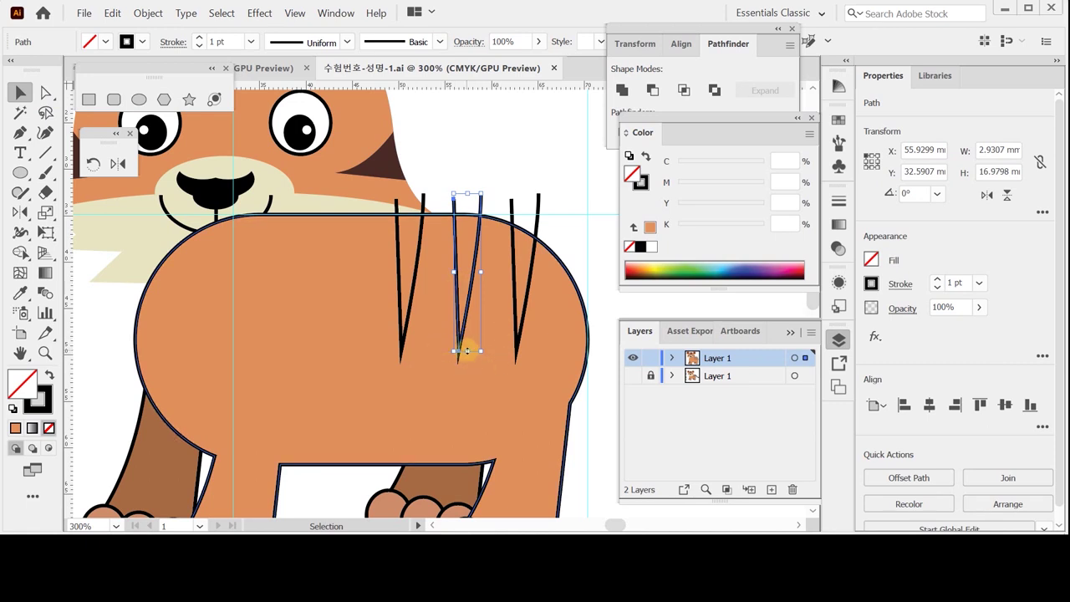
{"action": "left_click_drag", "start_coordinate": [466, 350], "coordinate": [465, 410]}
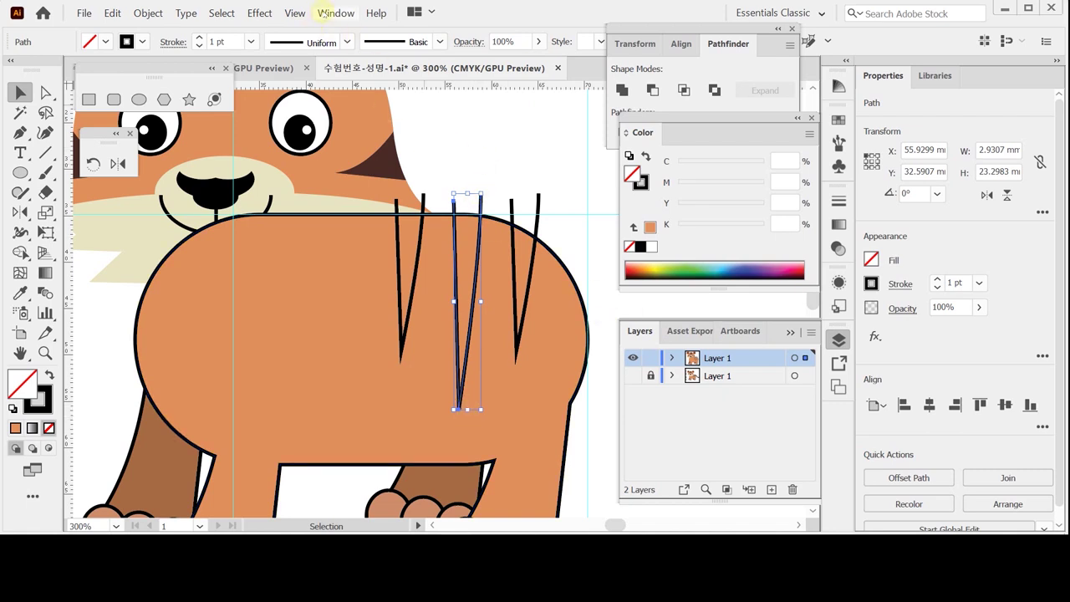
{"action": "left_click", "coordinate": [294, 13]}
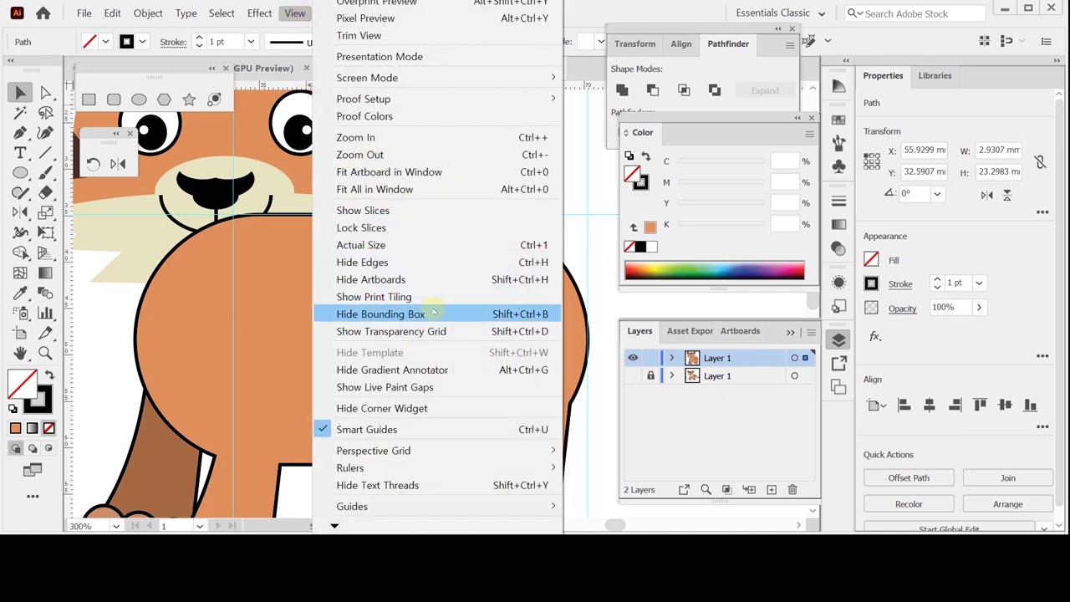
{"action": "left_click", "coordinate": [588, 225]}
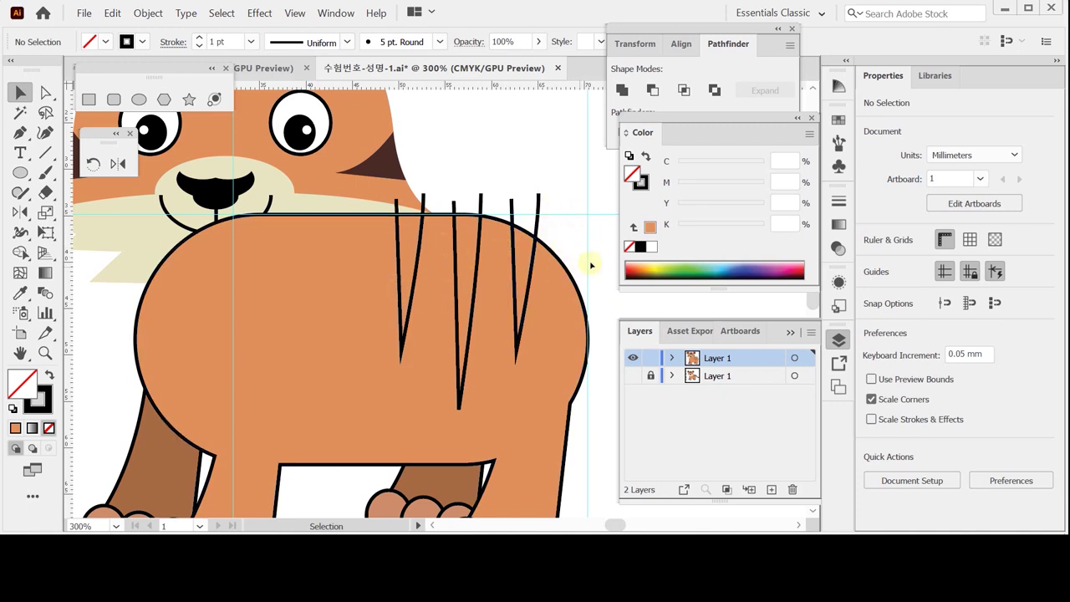
Divide the orange body outline and the three V-shaped stripes with Pathfinder, leaving the cream muzzle out of the selection.
{"action": "left_click", "coordinate": [410, 268]}
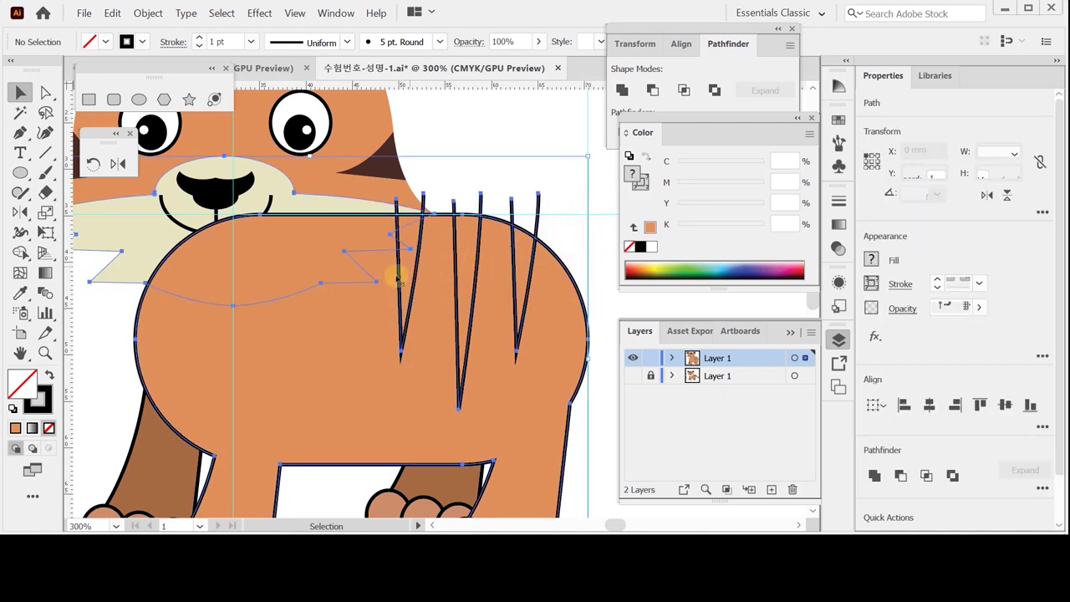
{"action": "left_click", "coordinate": [357, 251], "text": "shift"}
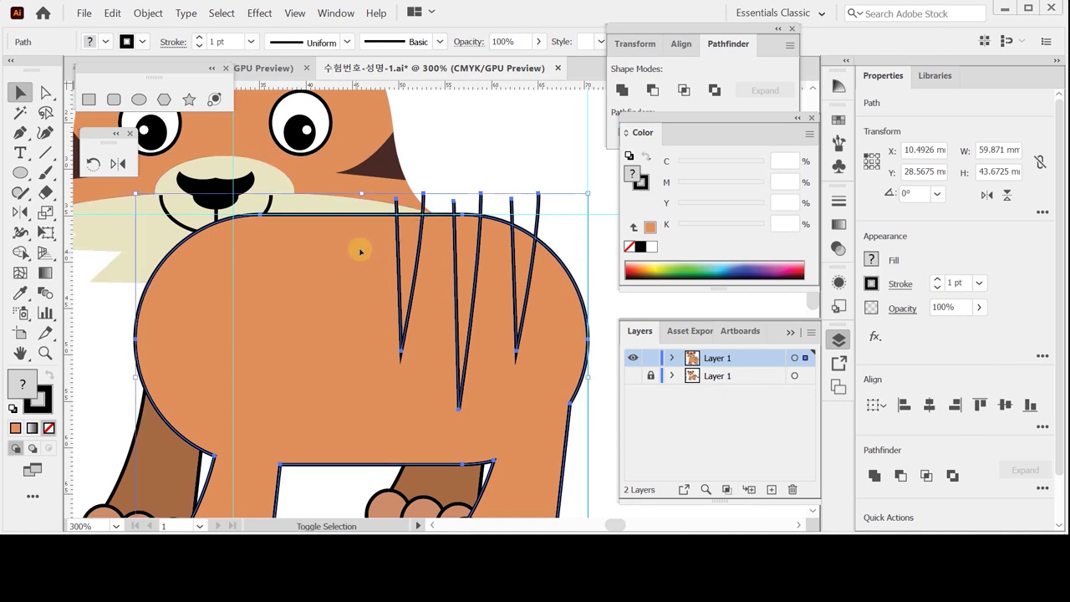
{"action": "left_click", "coordinate": [468, 214]}
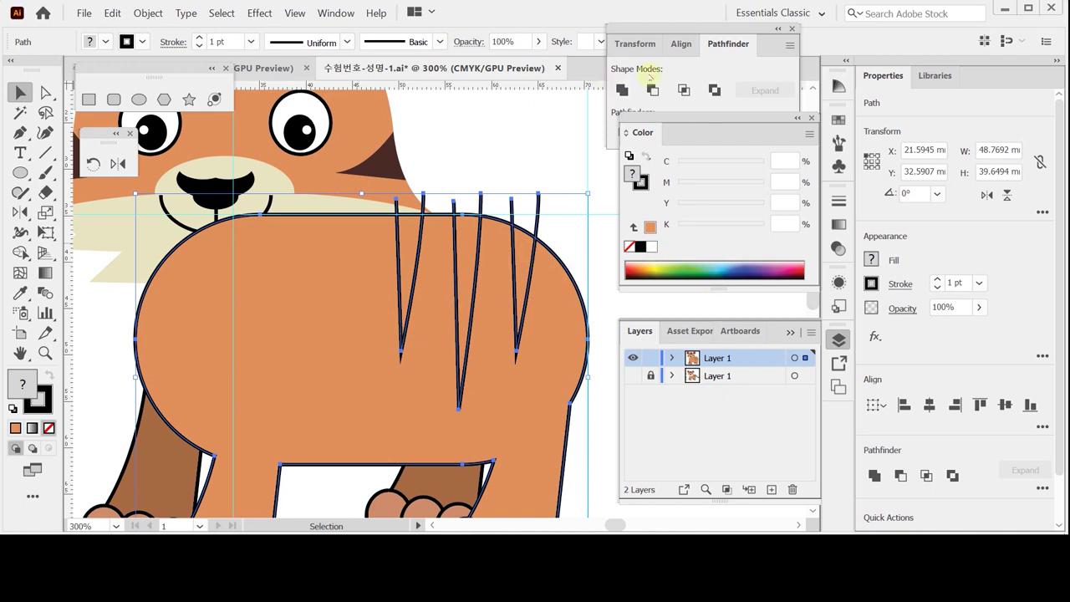
{"action": "left_click", "coordinate": [744, 74]}
{"action": "left_click", "coordinate": [624, 133]}
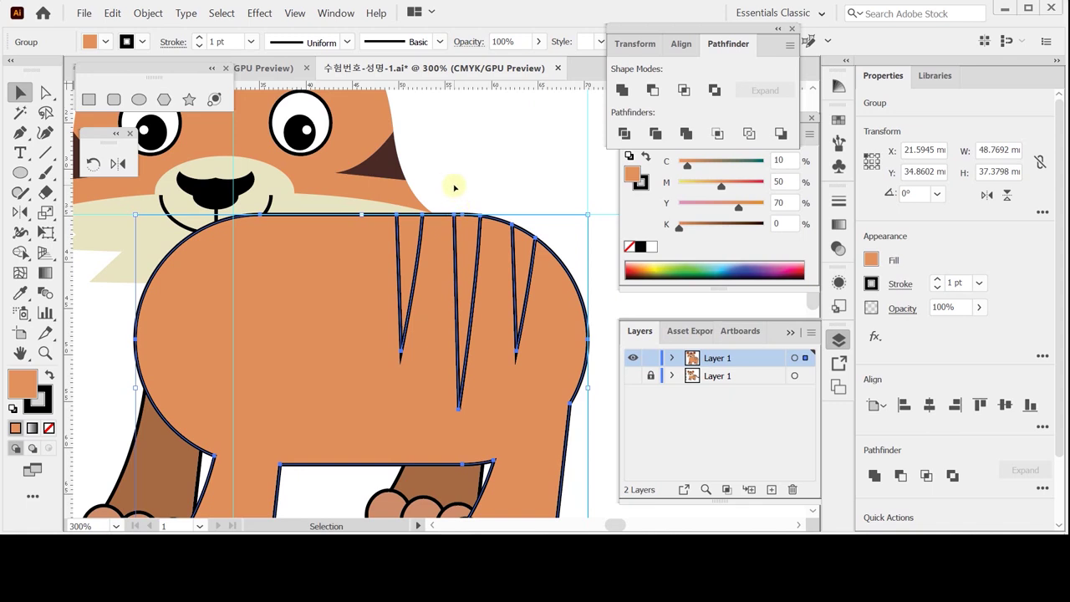
Isolate the divided body group and apply the cheek stripe's dark brown fill to all three back stripes with the Eyedropper.
{"action": "double_click", "coordinate": [461, 286]}
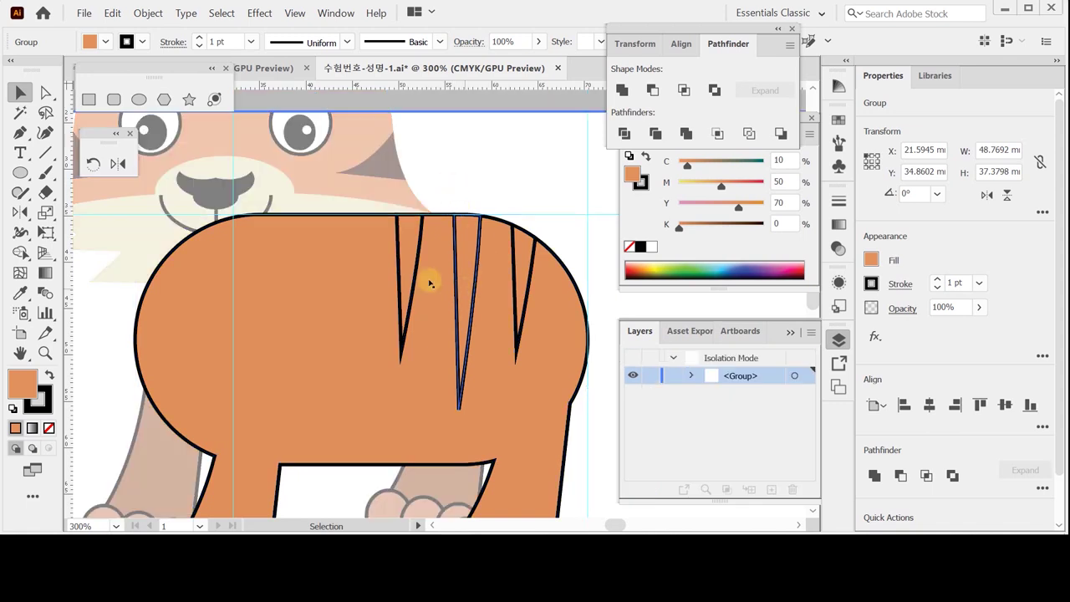
{"action": "left_click", "coordinate": [410, 251]}
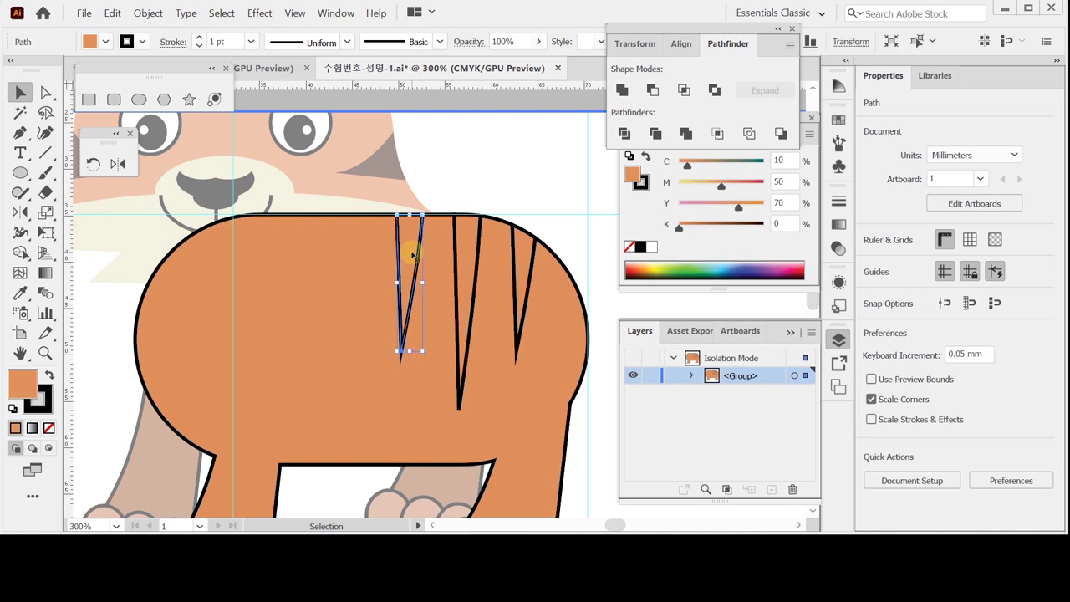
{"action": "left_click", "coordinate": [461, 232], "text": "shift"}
{"action": "left_click", "coordinate": [532, 235], "text": "shift"}
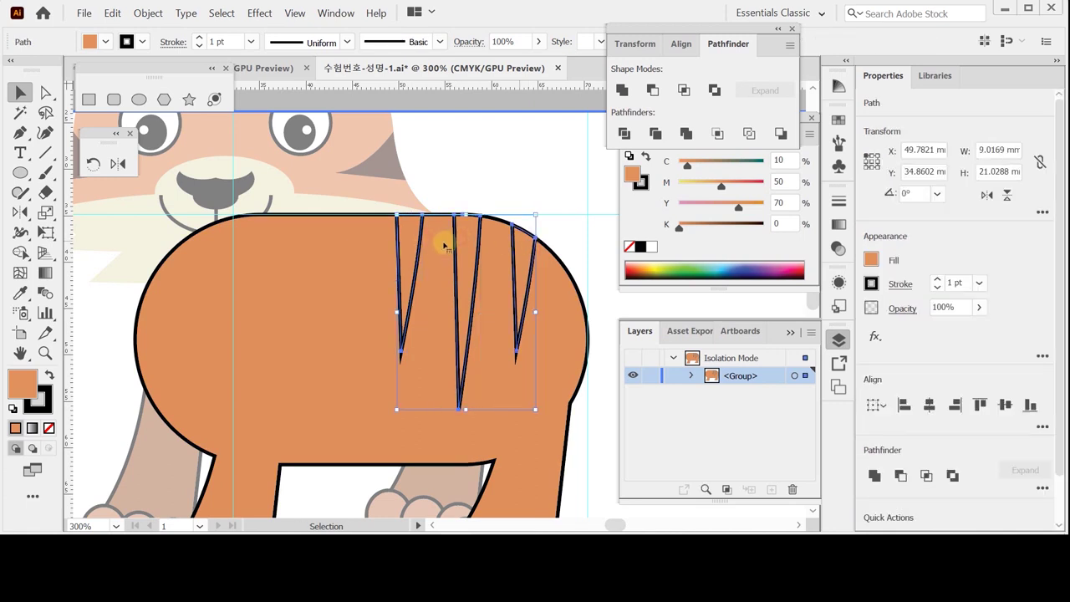
{"action": "key", "text": "i"}
{"action": "left_click", "coordinate": [383, 162]}
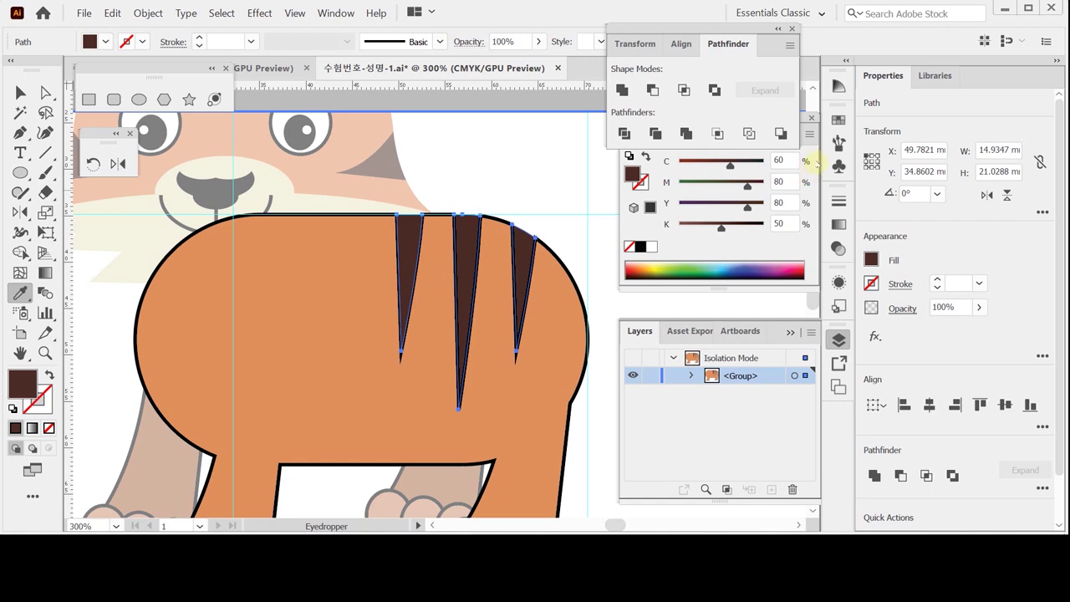
{"action": "double_click", "coordinate": [577, 174]}
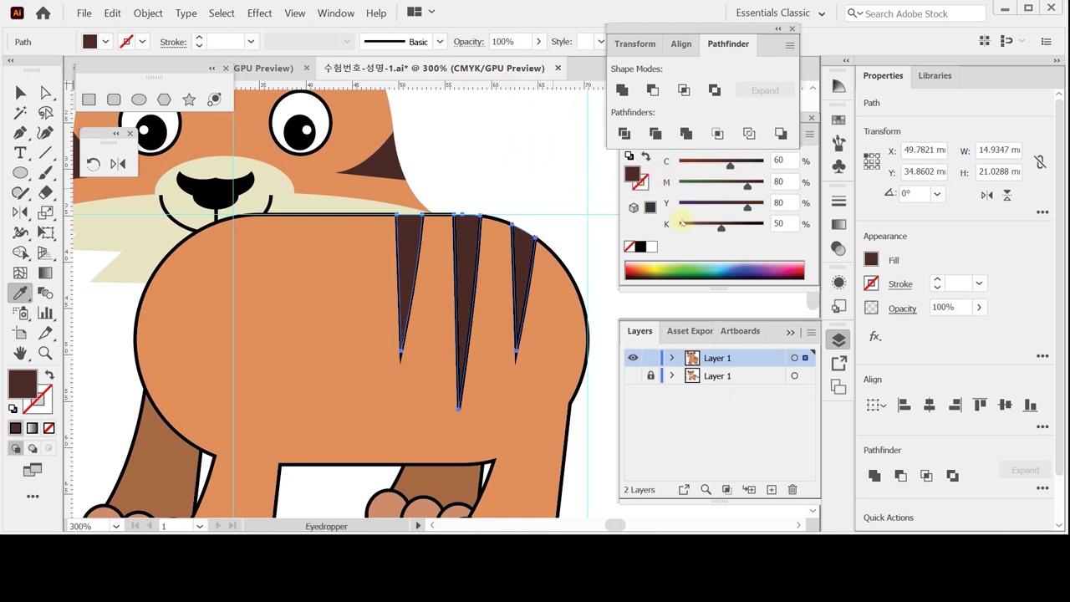
Give the three brown back stripes a black 1 pt stroke.
{"action": "left_click", "coordinate": [645, 184]}
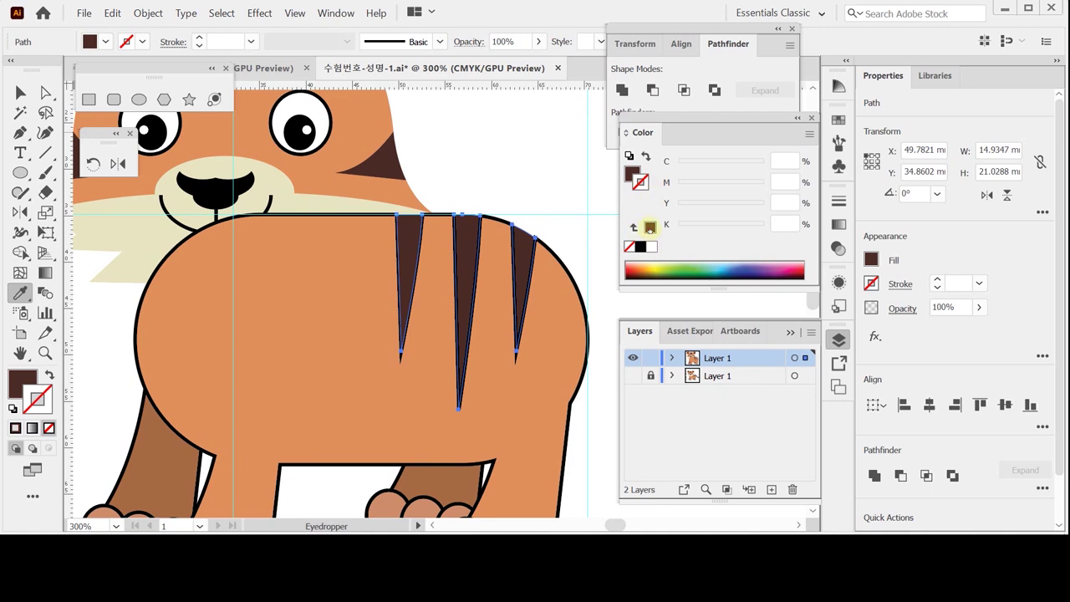
{"action": "left_click", "coordinate": [651, 229]}
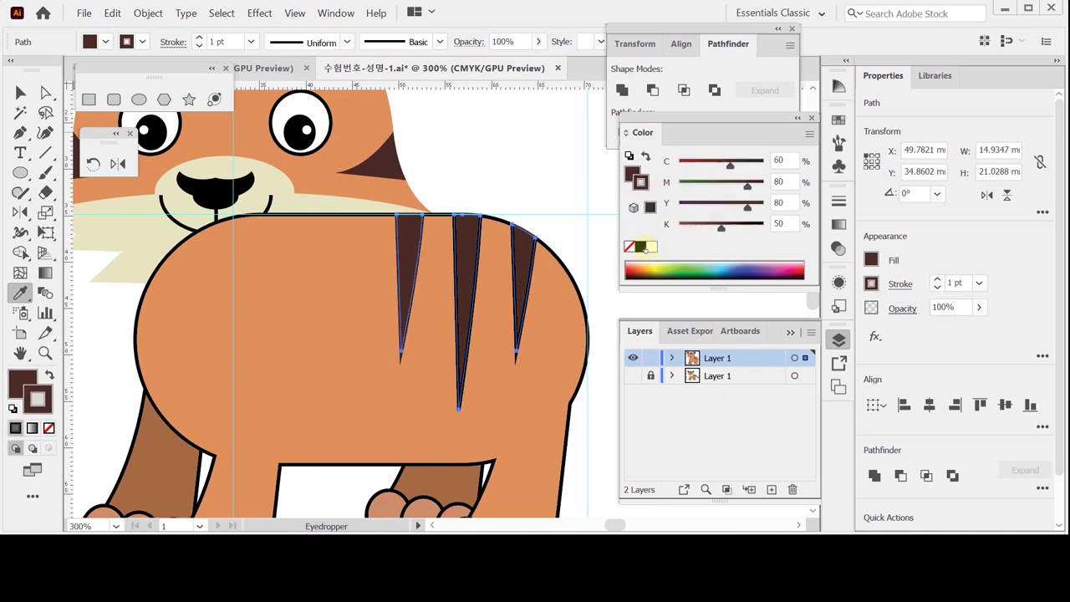
{"action": "left_click", "coordinate": [642, 247]}
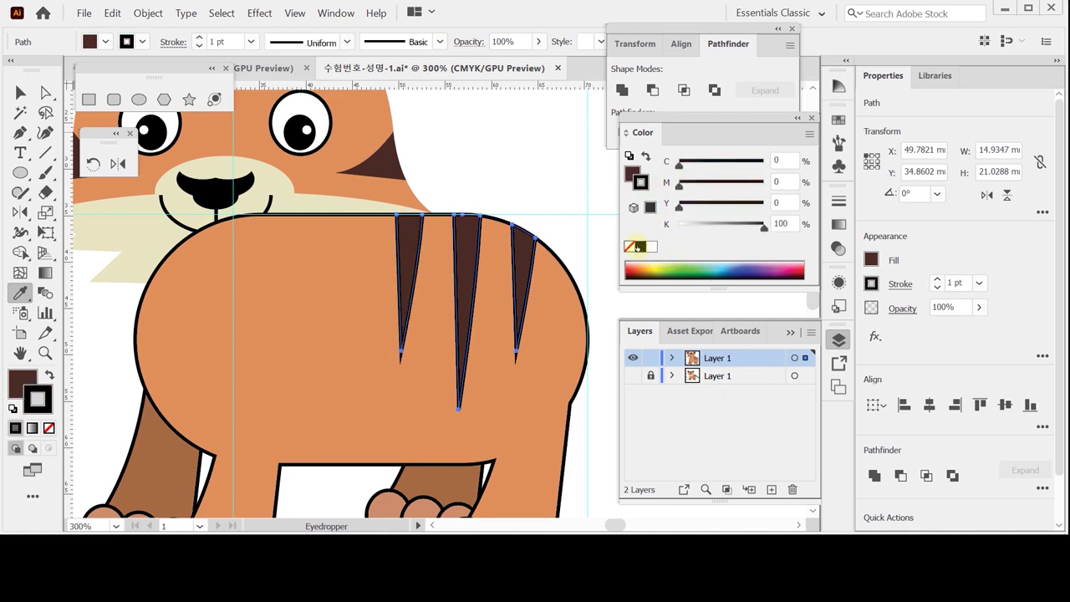
{"action": "key", "text": "v"}
{"action": "left_click", "coordinate": [21, 93]}
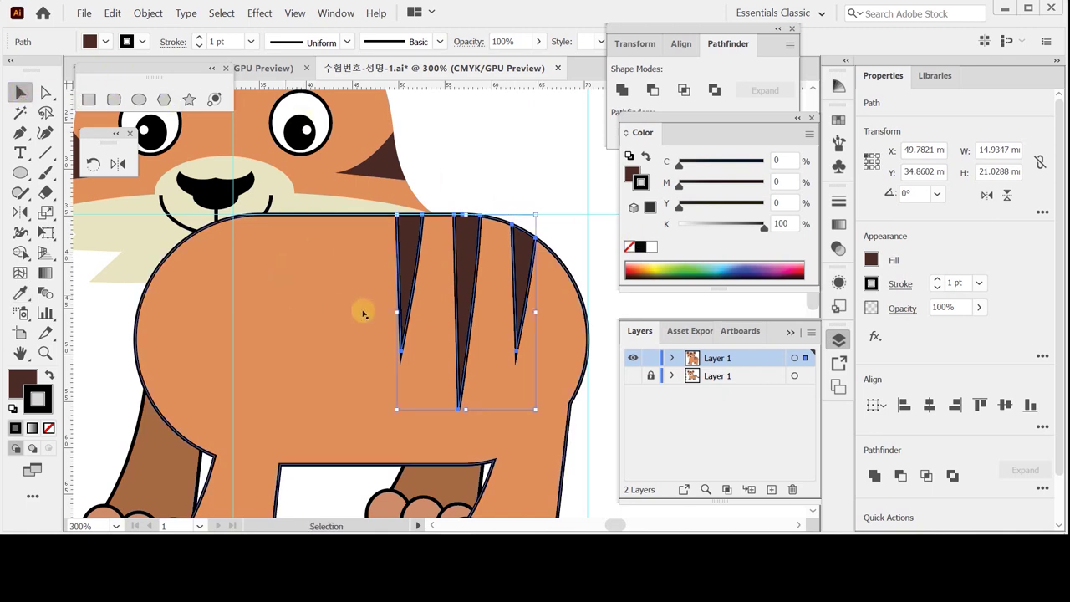
Select the whole body with its legs and toes and send it to the back, behind the tiger's head.
{"action": "key", "text": "ctrl+minus"}
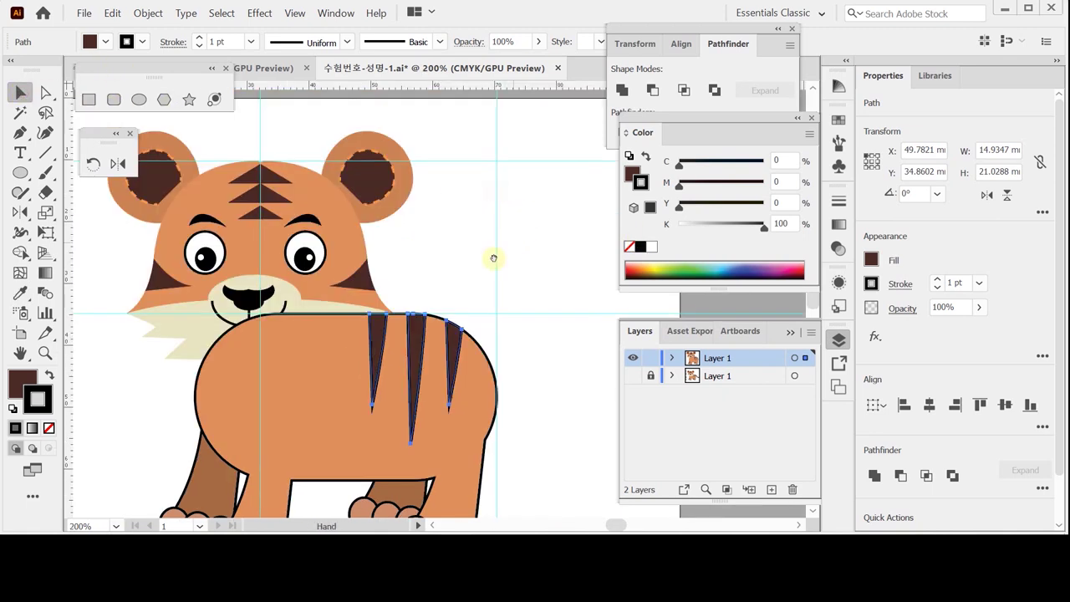
{"action": "left_click_drag", "start_coordinate": [484, 203], "coordinate": [475, 199]}
{"action": "left_click", "coordinate": [174, 315]}
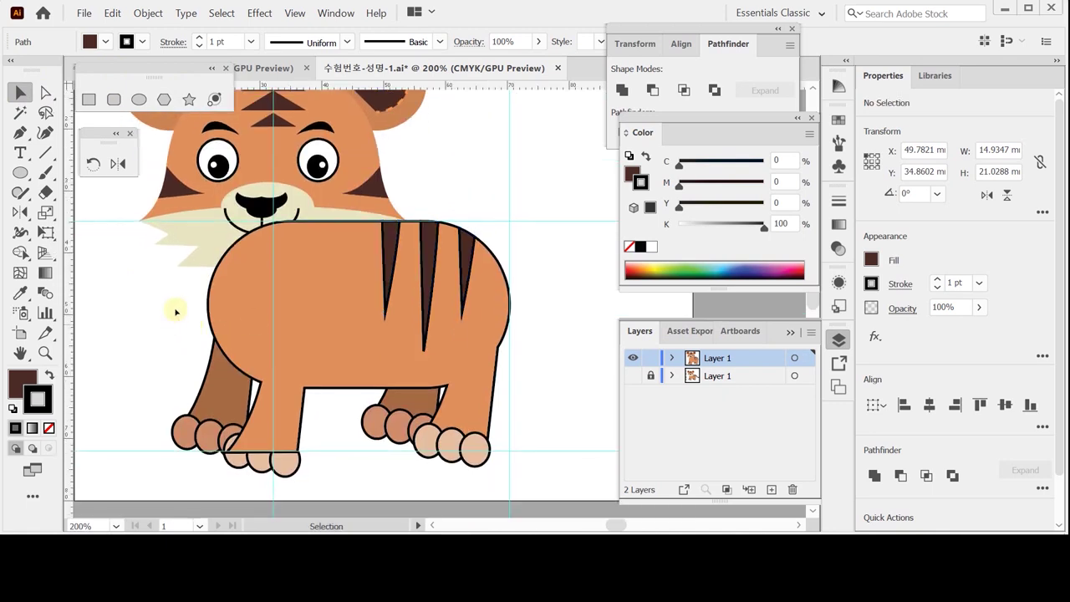
{"action": "left_click_drag", "start_coordinate": [328, 392], "coordinate": [510, 491]}
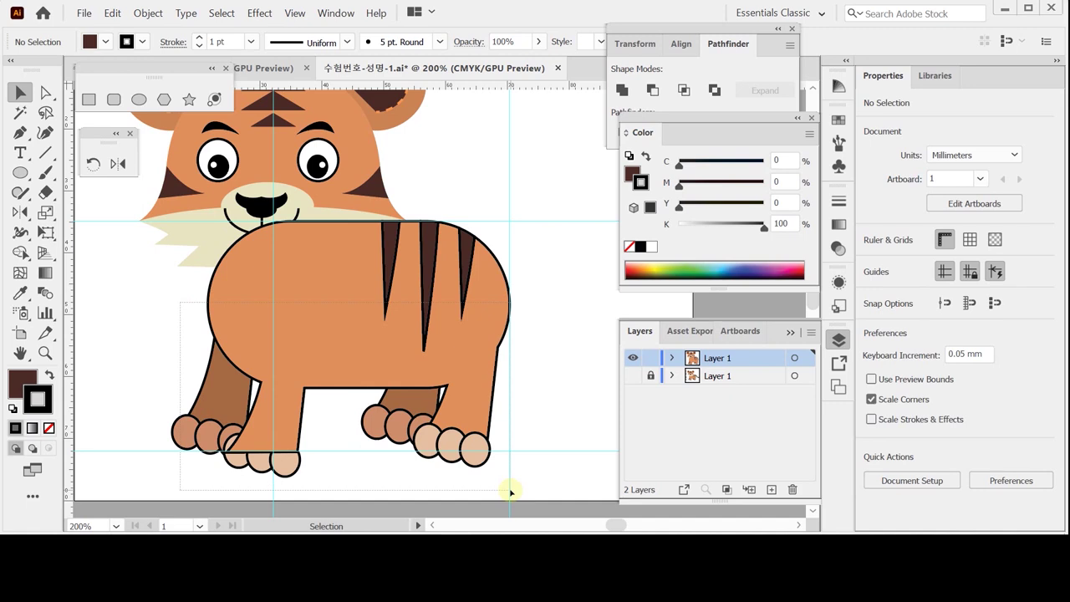
{"action": "left_click_drag", "start_coordinate": [511, 491], "coordinate": [510, 492]}
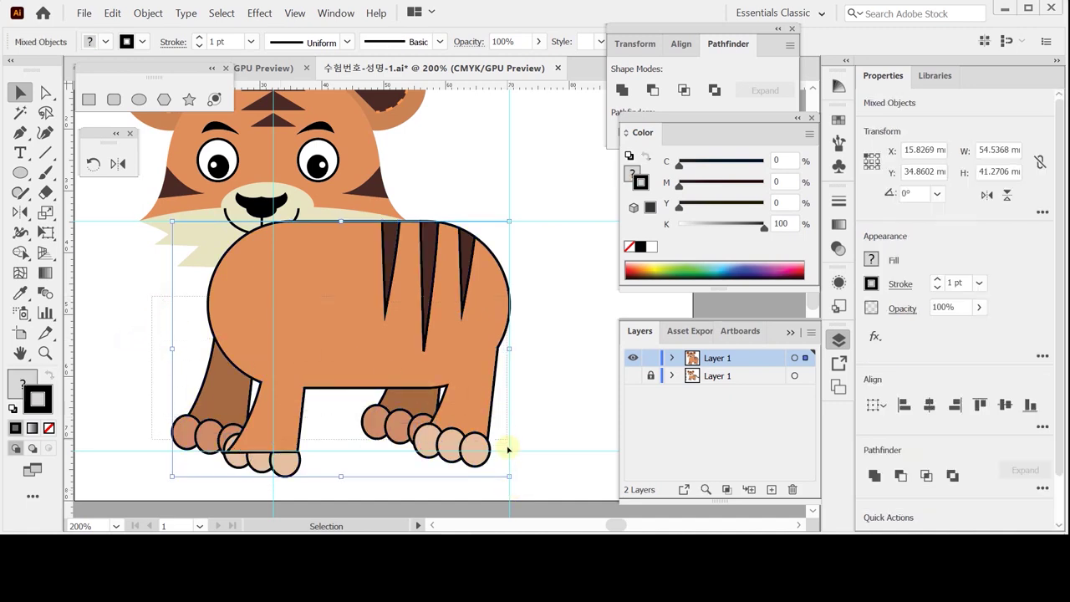
{"action": "right_click", "coordinate": [459, 358]}
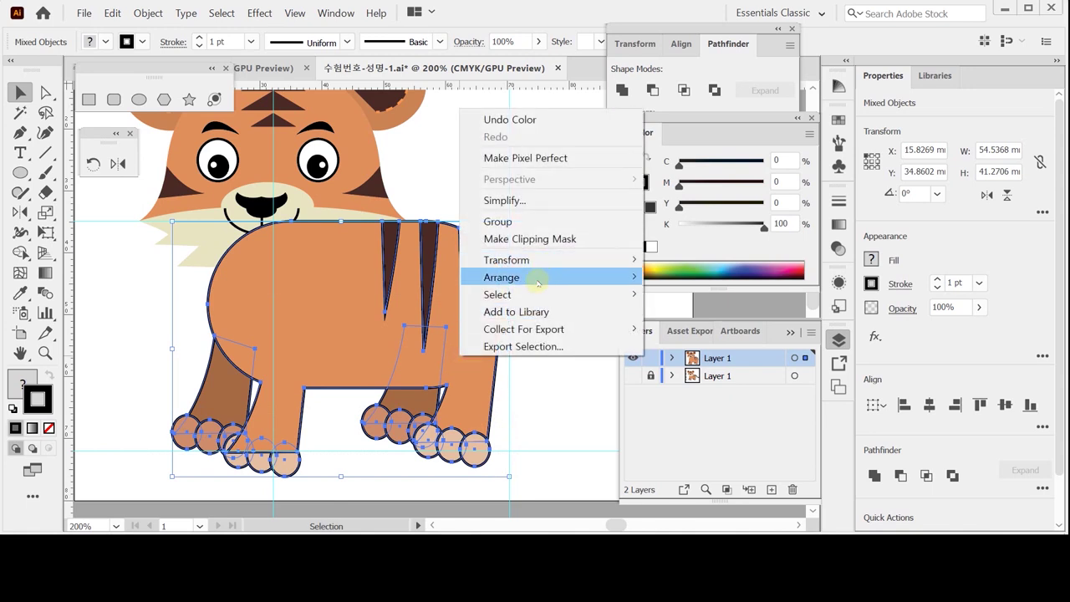
{"action": "mouse_move", "coordinate": [539, 284]}
{"action": "left_click", "coordinate": [676, 330]}
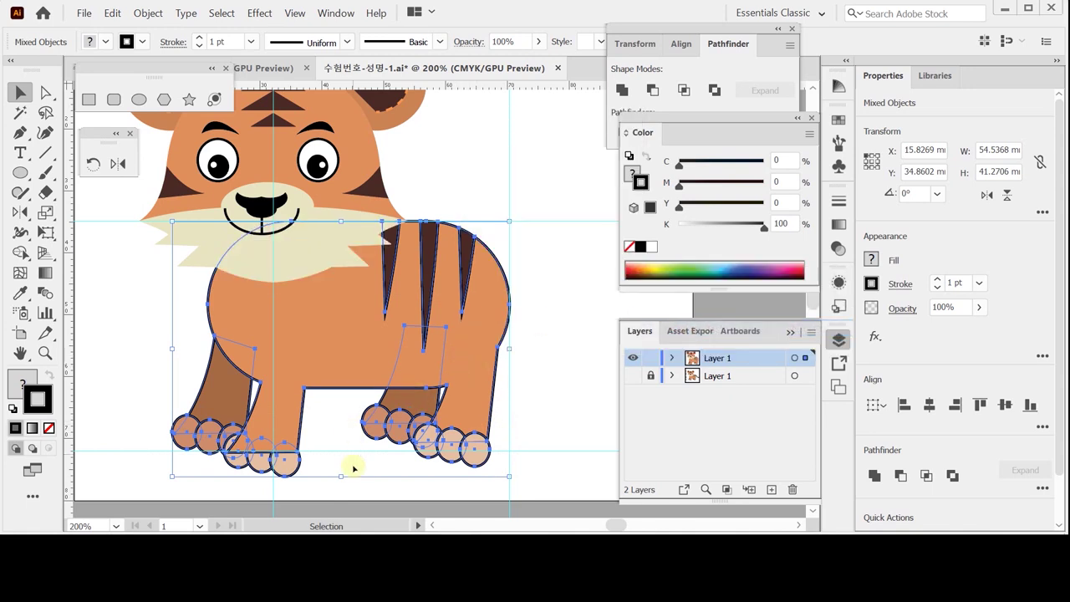
Bring the three light toes of the near front foot to the front, over the leg.
{"action": "left_click", "coordinate": [302, 486]}
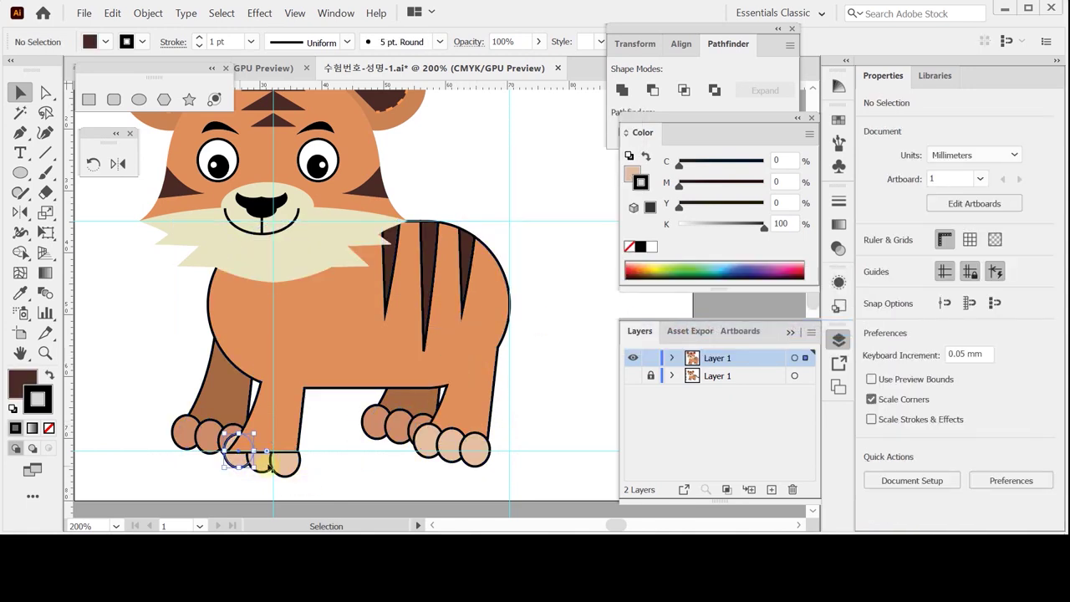
{"action": "left_click", "coordinate": [261, 460]}
{"action": "left_click", "coordinate": [238, 451], "text": "shift"}
{"action": "left_click", "coordinate": [284, 462], "text": "shift"}
{"action": "right_click", "coordinate": [288, 463]}
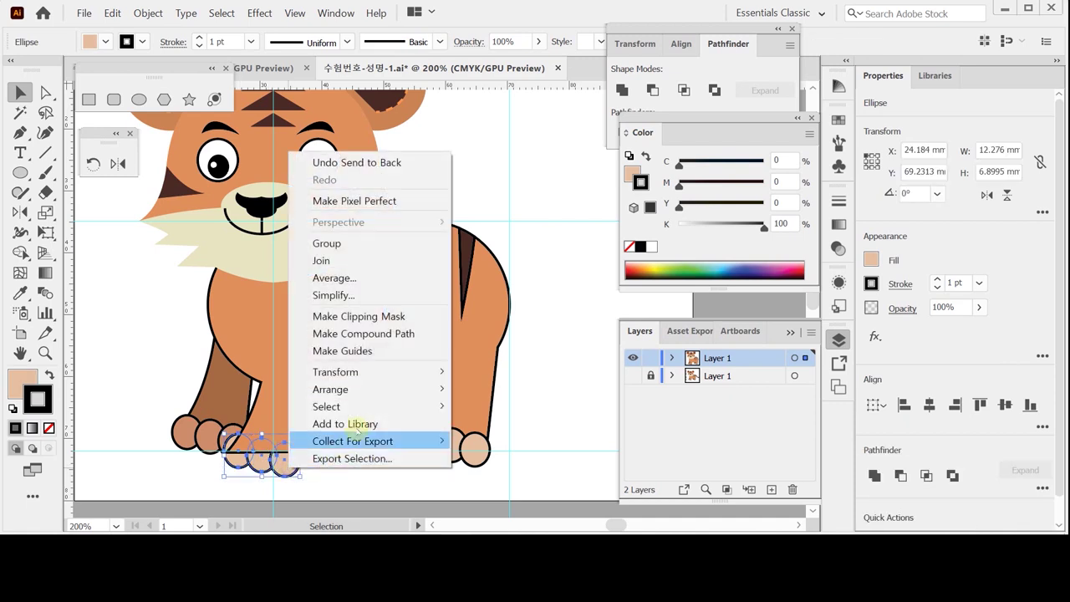
{"action": "mouse_move", "coordinate": [365, 390]}
{"action": "left_click", "coordinate": [485, 391]}
{"action": "left_click", "coordinate": [558, 219]}
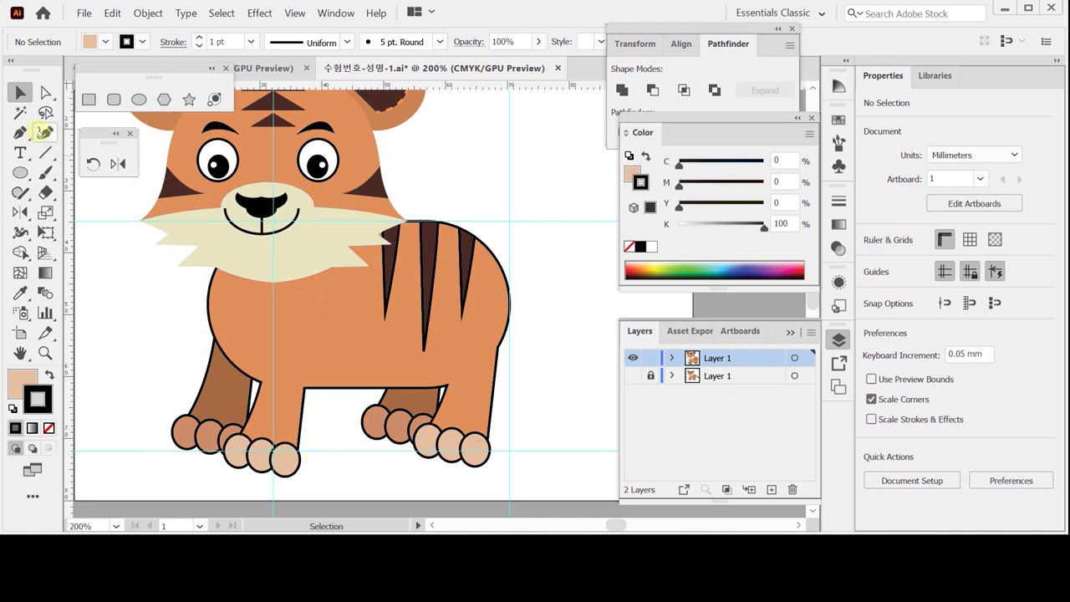
Set up the Pen tool with no fill and a light cyan stroke (C 50.59, Y 11.37), 10 pt weight and round caps.
{"action": "left_click", "coordinate": [20, 132]}
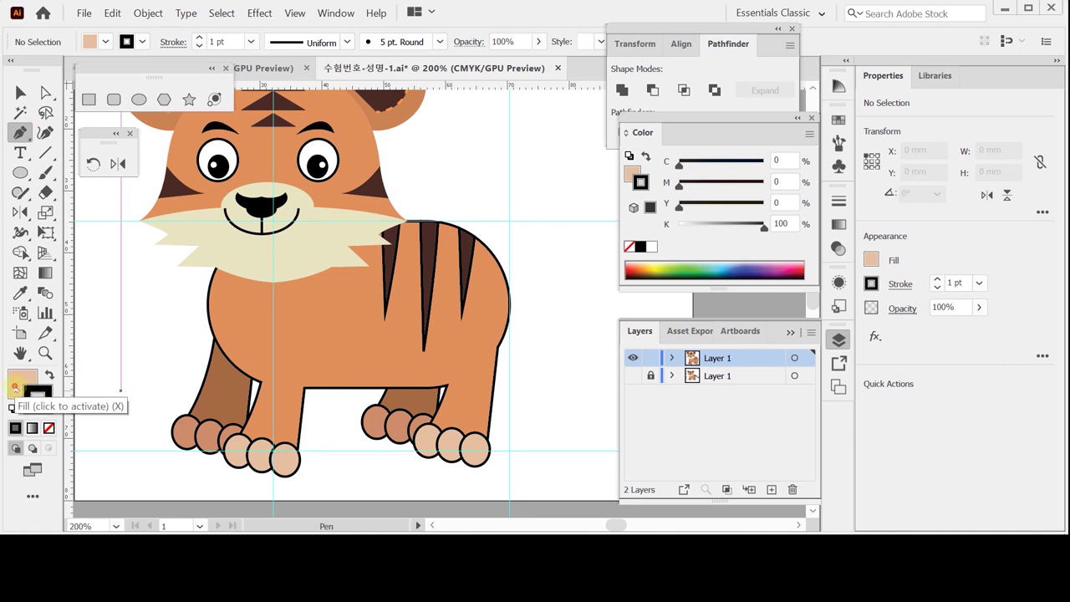
{"action": "left_click", "coordinate": [48, 428]}
{"action": "key", "text": "x"}
{"action": "left_click", "coordinate": [657, 266]}
{"action": "left_click", "coordinate": [656, 266]}
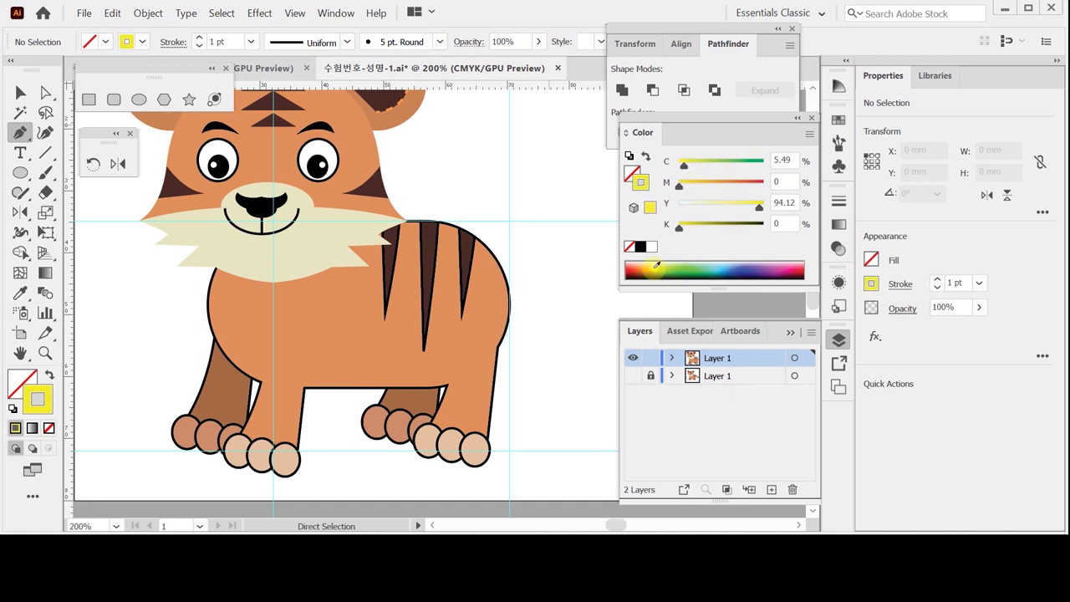
{"action": "left_click", "coordinate": [718, 263]}
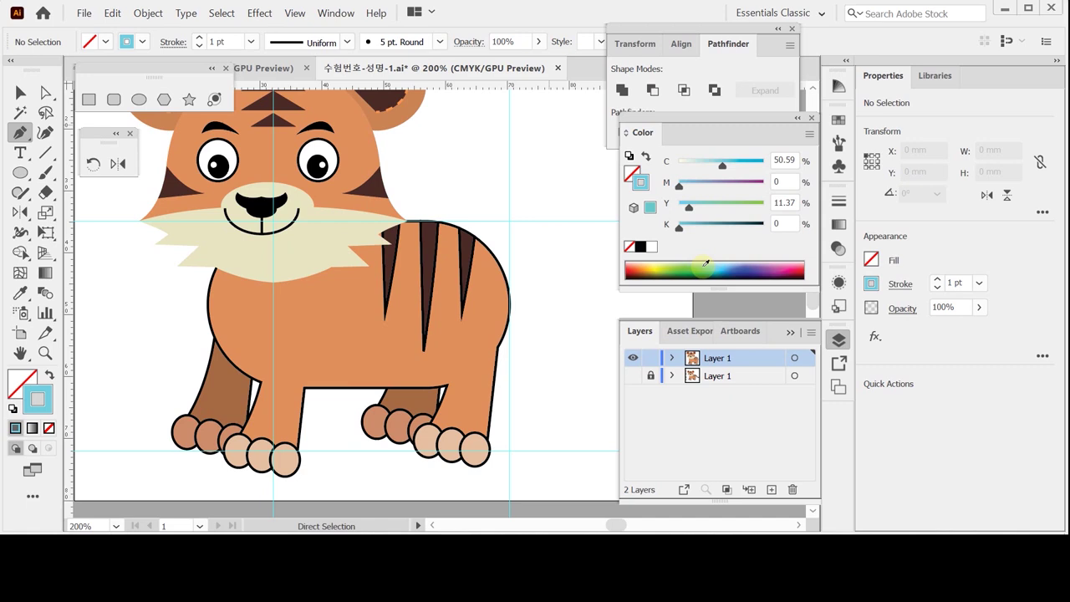
{"action": "left_click", "coordinate": [900, 284]}
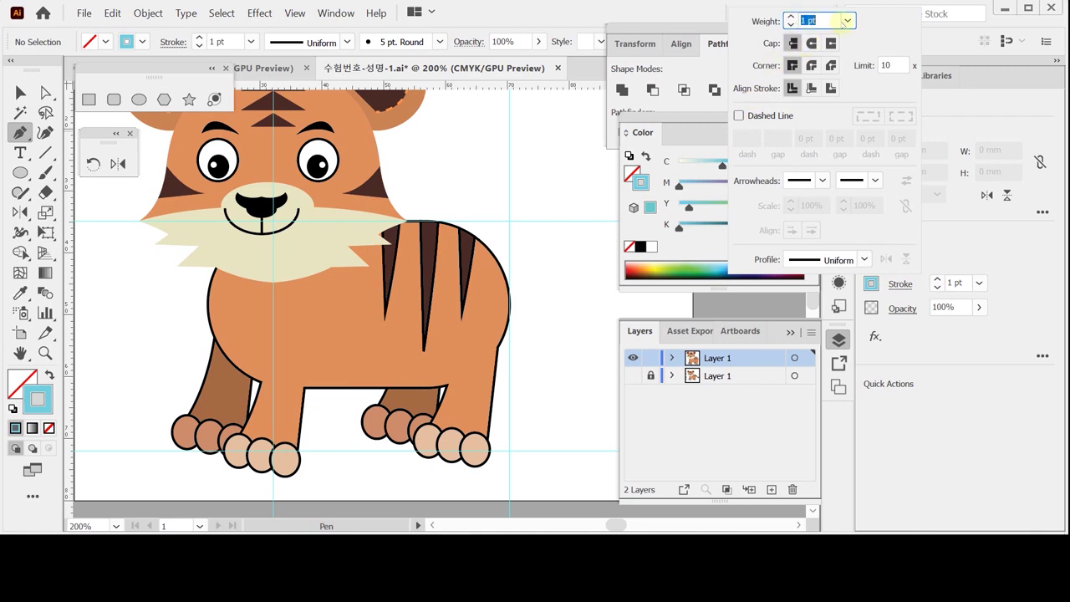
{"action": "left_click", "coordinate": [848, 20]}
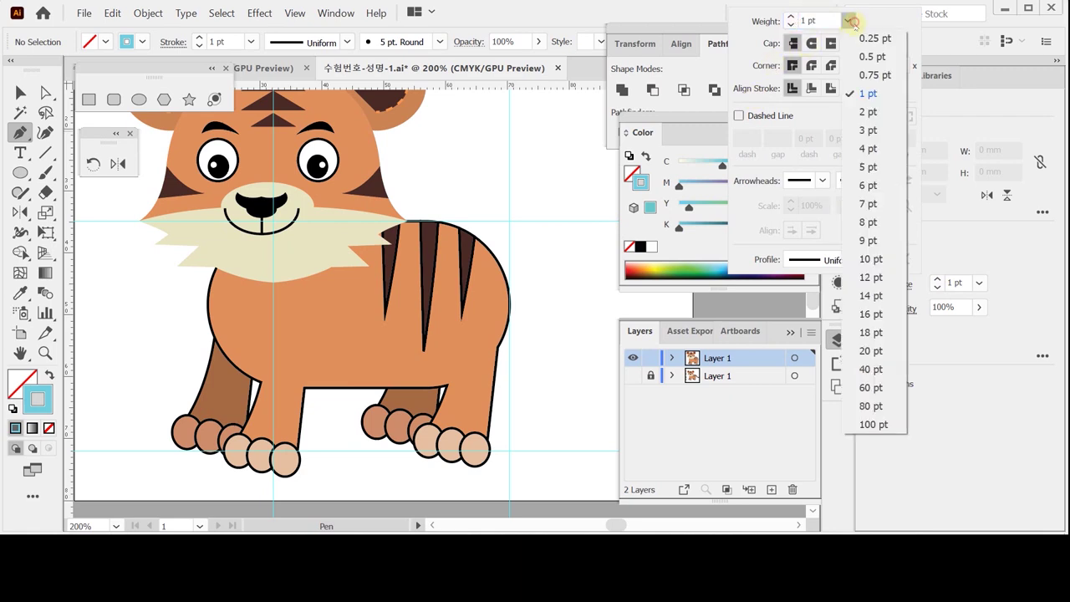
{"action": "left_click", "coordinate": [874, 259]}
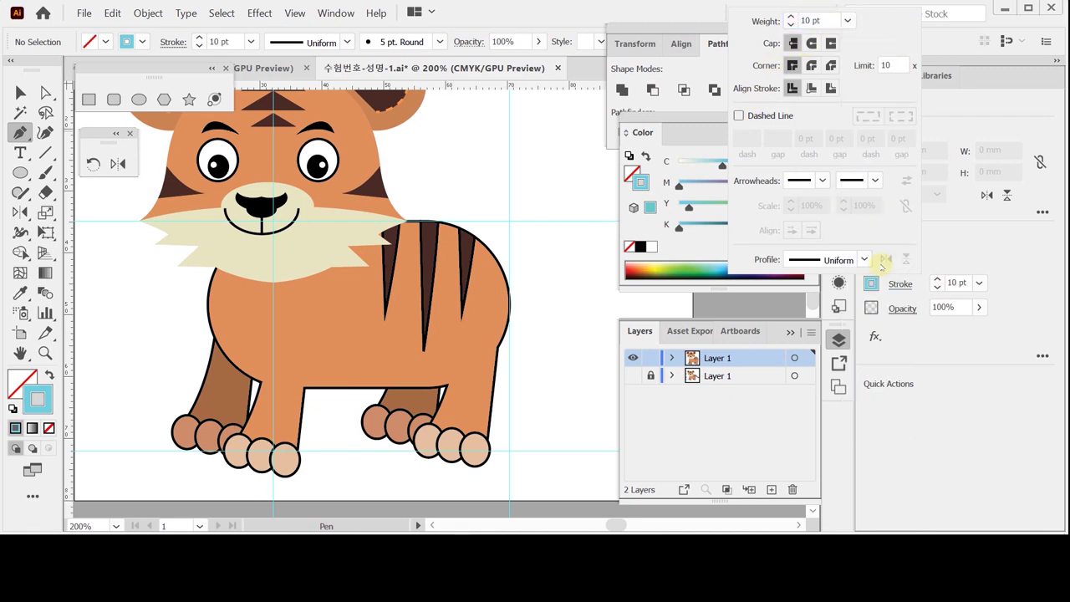
{"action": "left_click", "coordinate": [811, 43]}
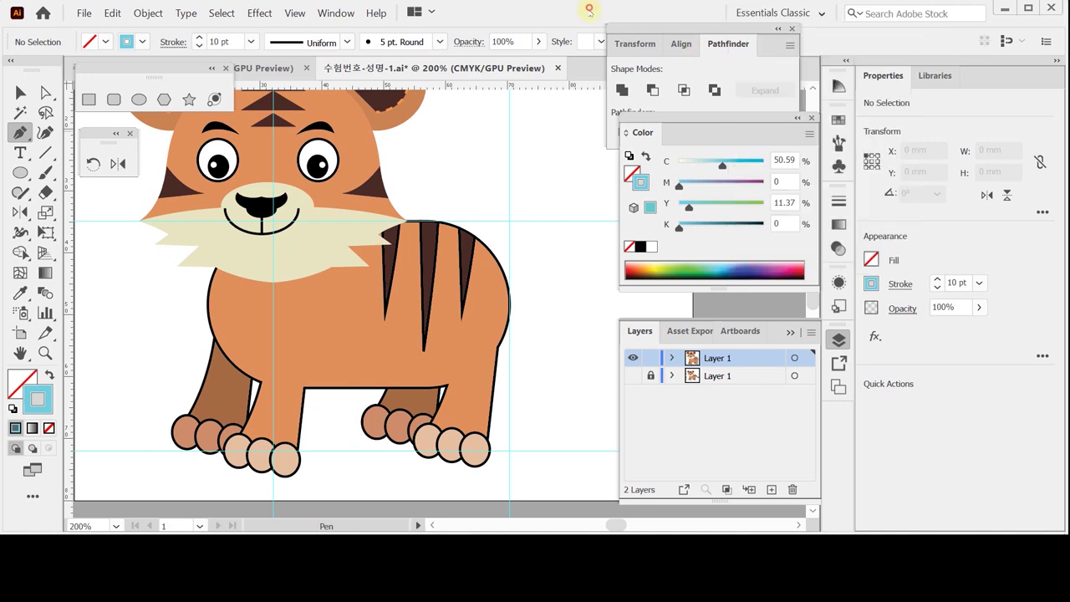
Hide the layer list to clear the canvas behind the tiger's hindquarters.
{"action": "key", "text": "space"}
{"action": "left_click", "coordinate": [496, 310], "text": "ctrl"}
{"action": "left_click_drag", "start_coordinate": [526, 293], "coordinate": [406, 242]}
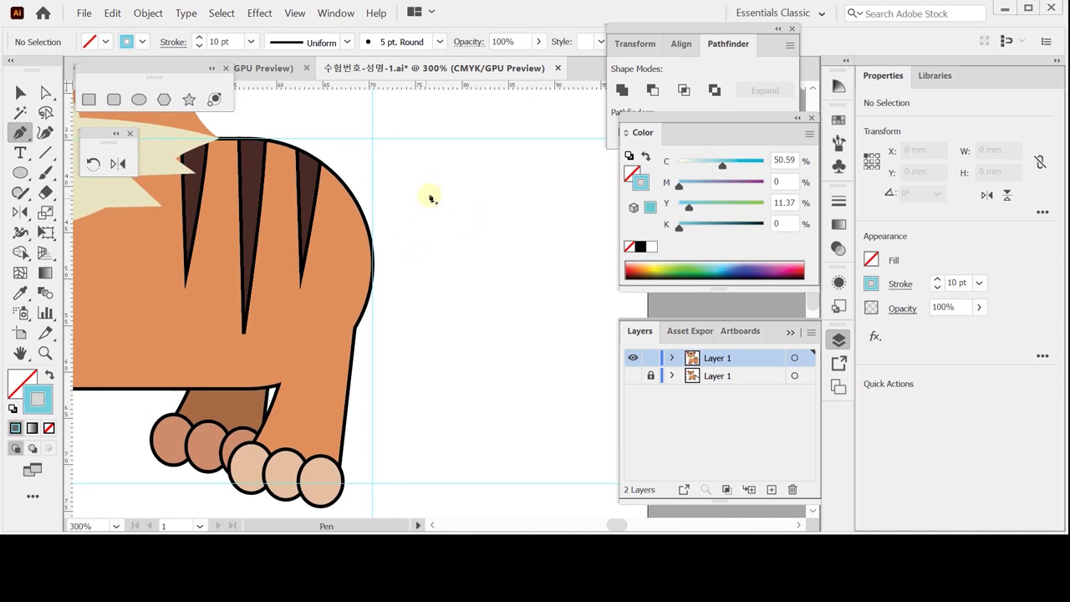
{"action": "left_click", "coordinate": [838, 340]}
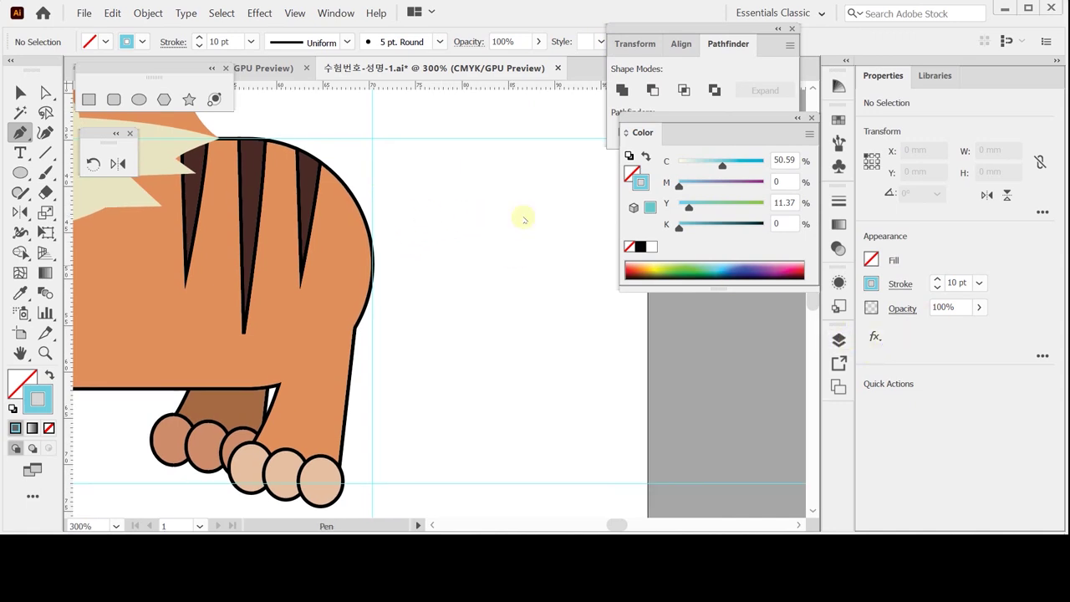
Draw a curved tail path from the rump down and up to a curled tip, about 33 by 22 mm including its stroke, smoothing its upper bend.
{"action": "scroll", "coordinate": [344, 178], "scroll_direction": "left", "scroll_amount": 1}
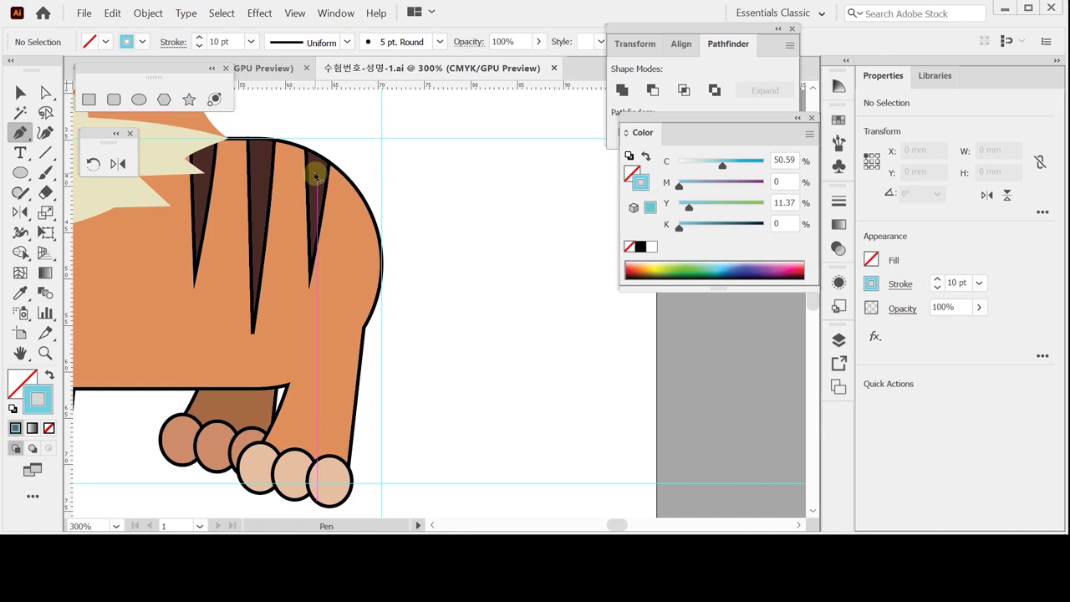
{"action": "left_click", "coordinate": [316, 171]}
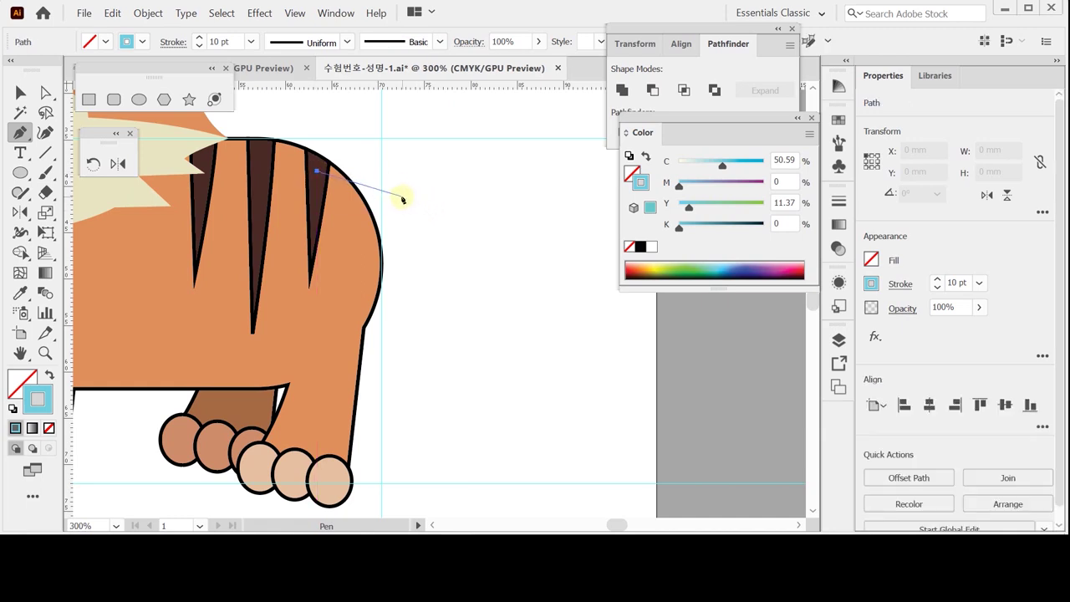
{"action": "left_click_drag", "start_coordinate": [401, 196], "coordinate": [423, 217]}
{"action": "left_click_drag", "start_coordinate": [478, 318], "coordinate": [507, 347]}
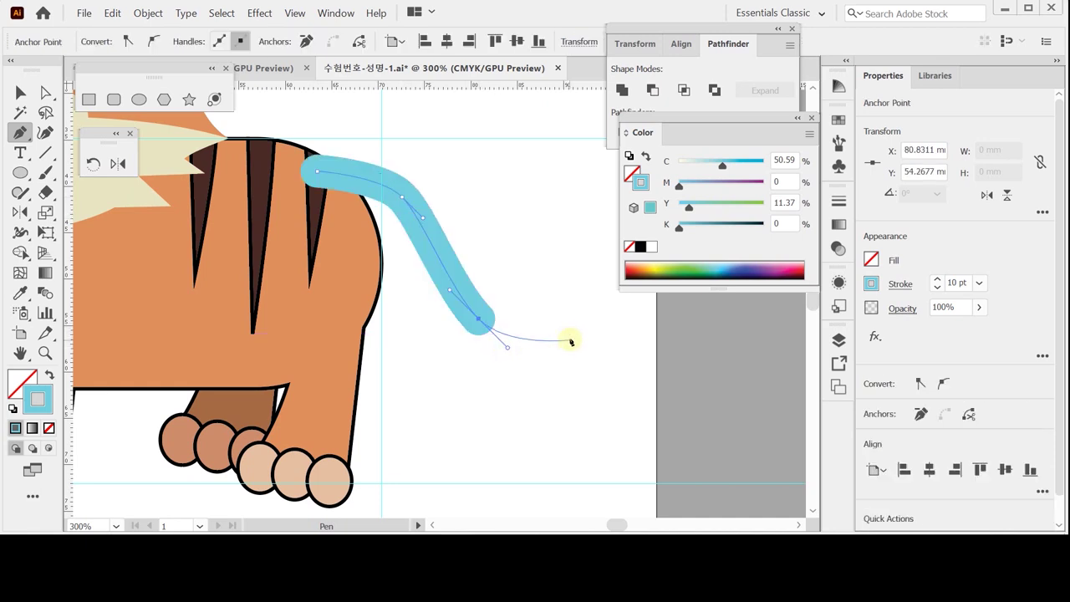
{"action": "left_click_drag", "start_coordinate": [567, 333], "coordinate": [590, 287]}
{"action": "left_click", "coordinate": [590, 284]}
{"action": "left_click", "coordinate": [590, 284]}
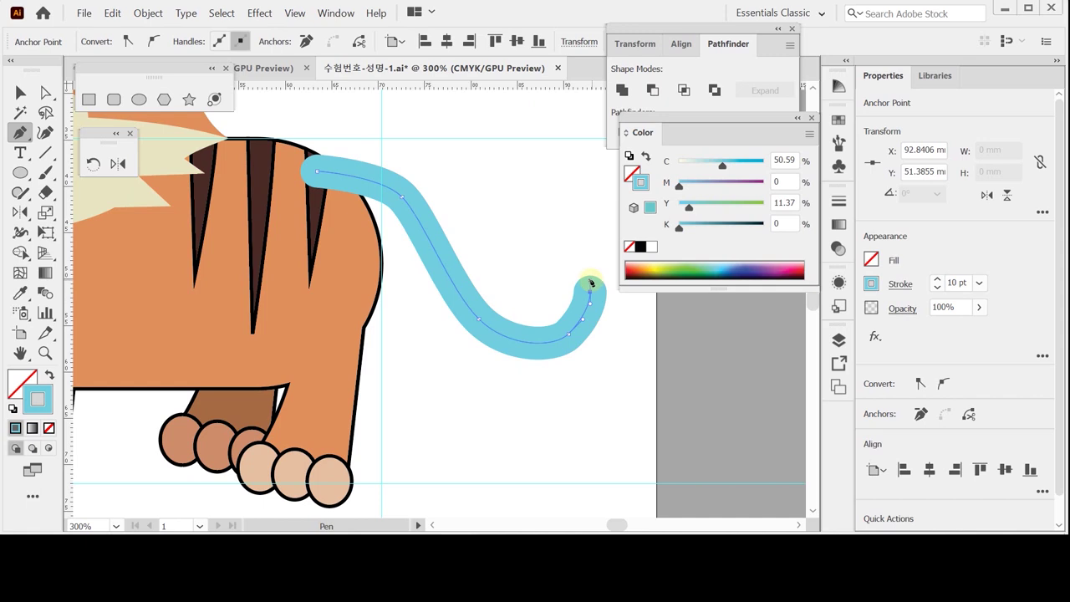
{"action": "key", "text": "ctrl"}
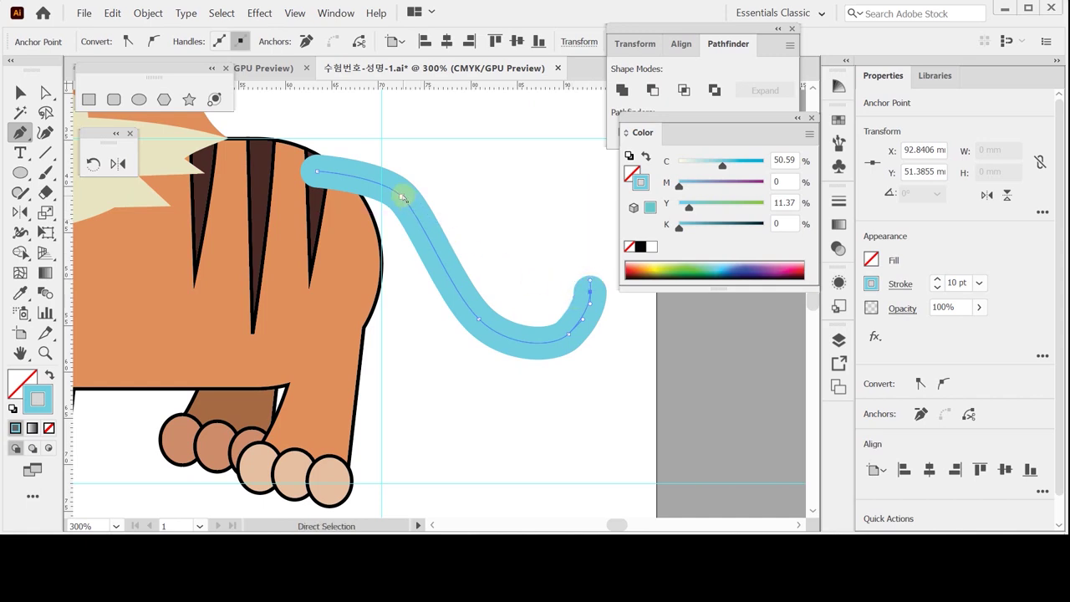
{"action": "mouse_move", "coordinate": [402, 197]}
{"action": "left_mouse_down"}
{"action": "mouse_move", "coordinate": [441, 227]}
{"action": "mouse_move", "coordinate": [401, 198]}
{"action": "left_mouse_up"}
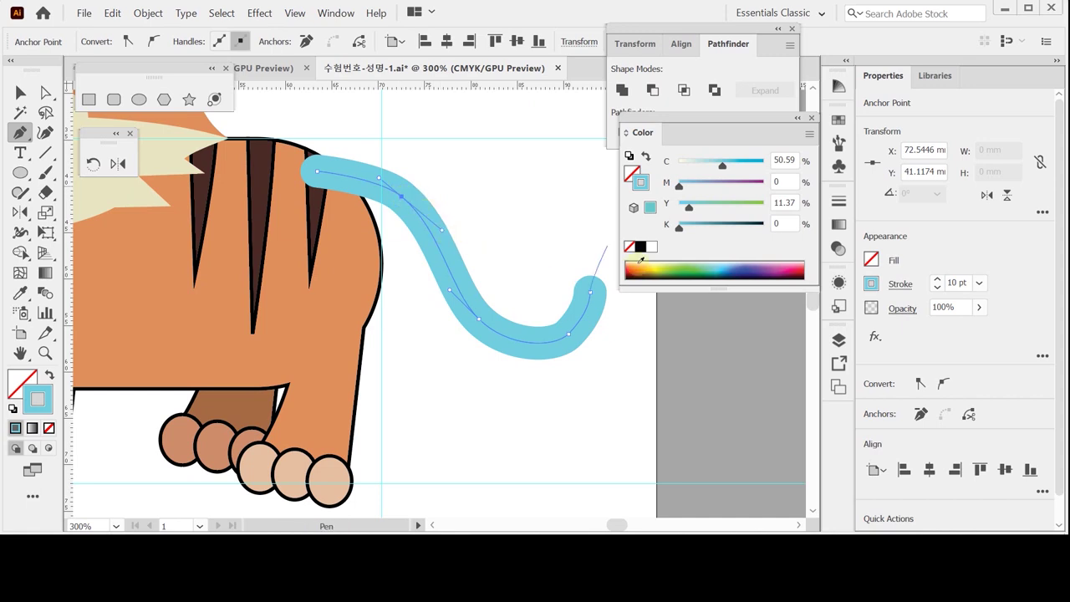
Convert the tail's thick stroke into a filled shape with Outline Stroke.
{"action": "left_click", "coordinate": [147, 13]}
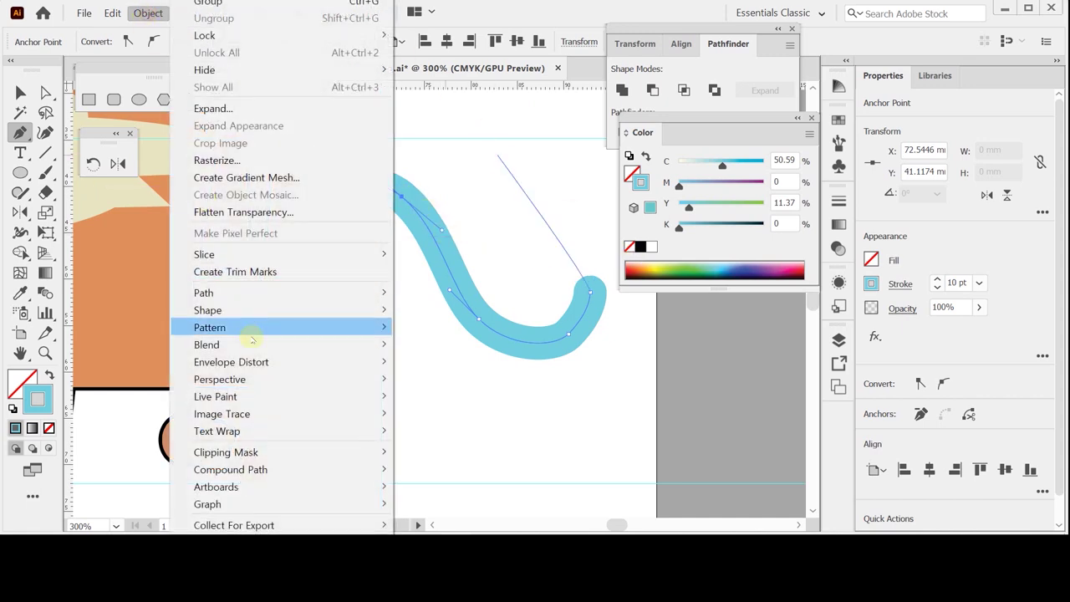
{"action": "mouse_move", "coordinate": [273, 294]}
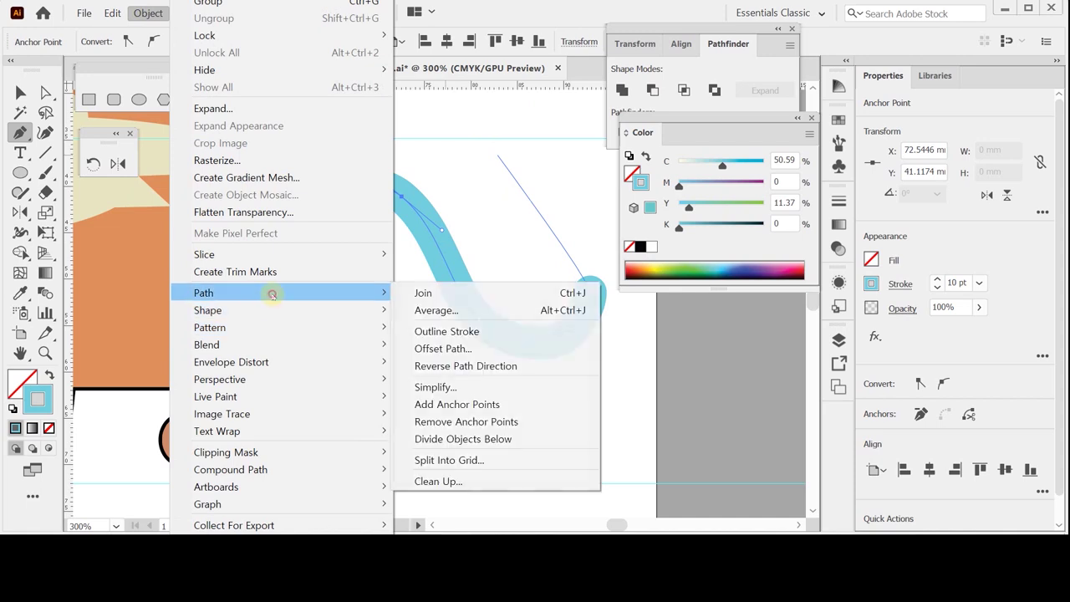
{"action": "left_click", "coordinate": [456, 334]}
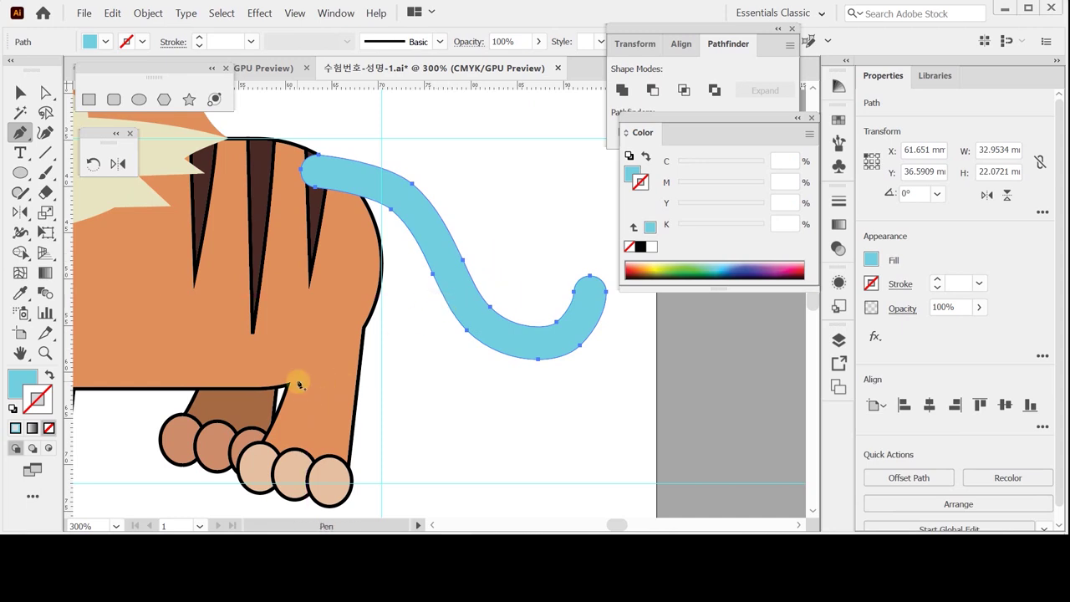
Copy the far hind leg's brown fill and 1 pt black stroke onto the tail and send it to the back, behind the body.
{"action": "key", "text": "i"}
{"action": "left_click", "coordinate": [244, 396]}
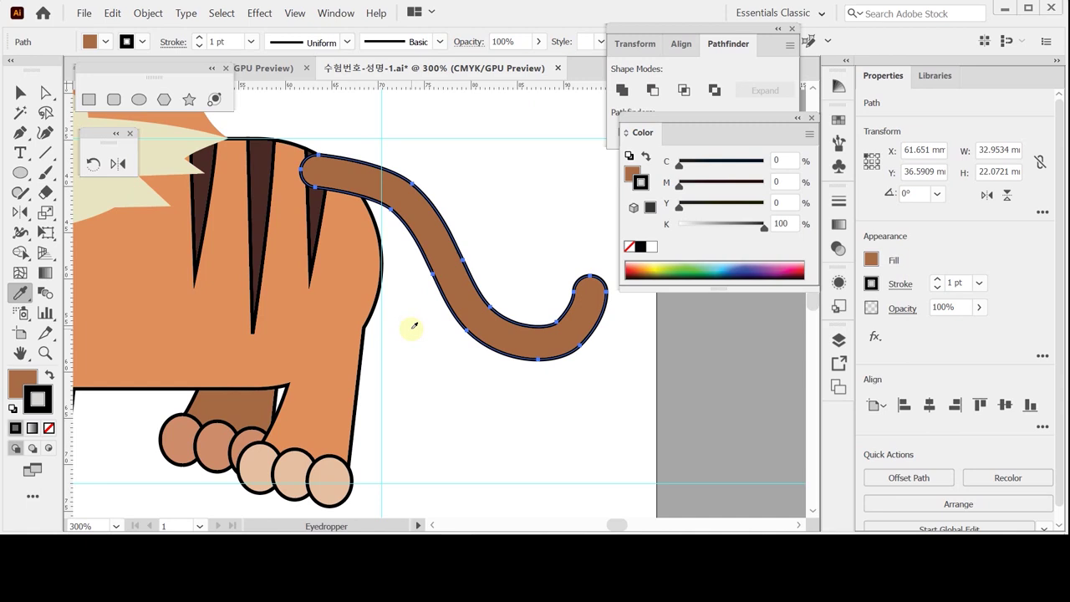
{"action": "left_click", "coordinate": [631, 173]}
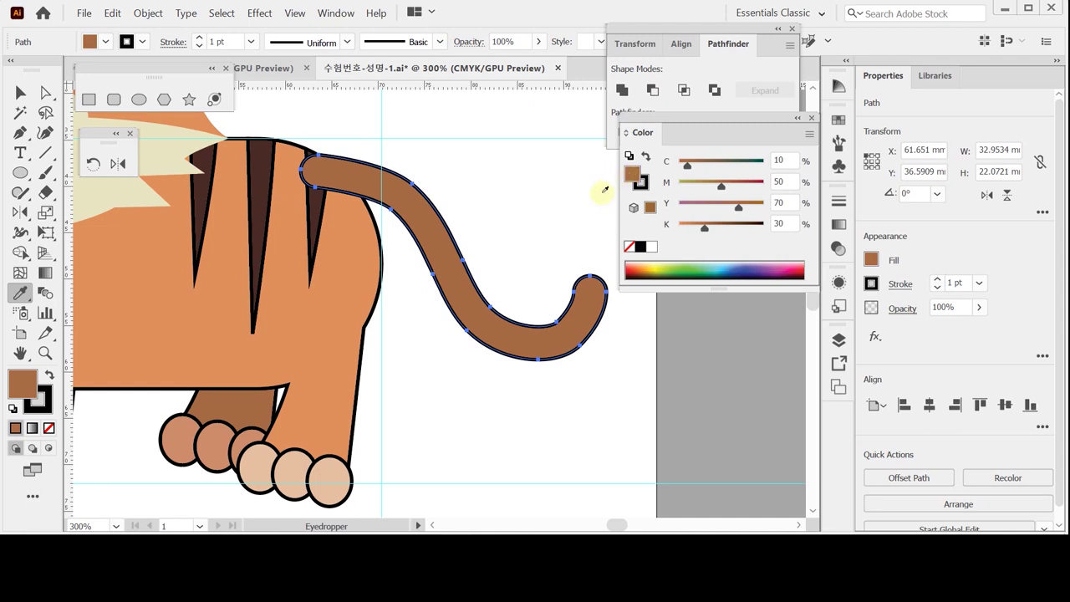
{"action": "key", "text": "ctrl"}
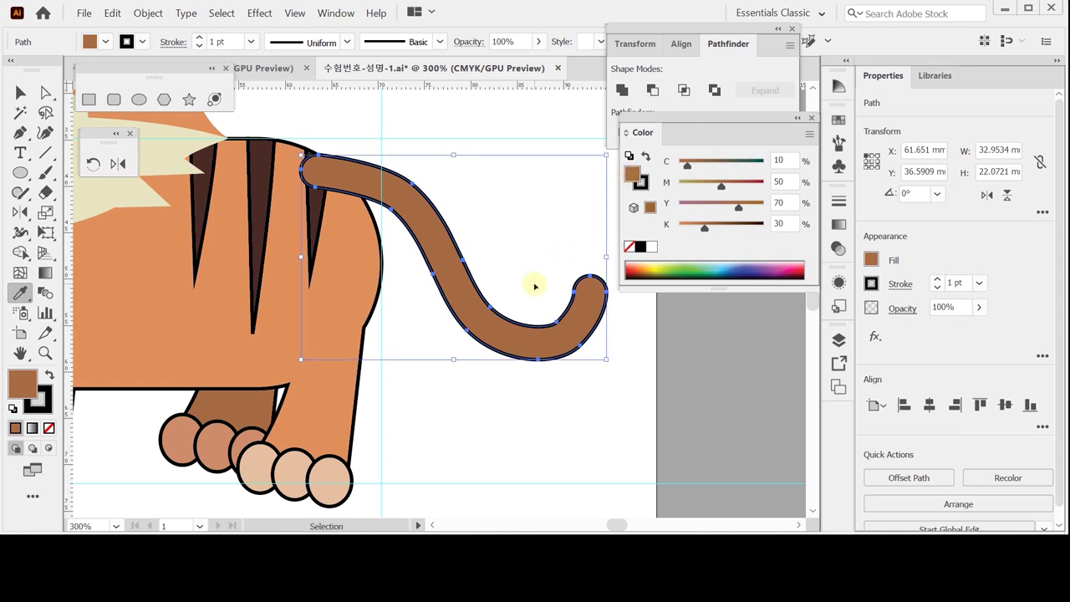
{"action": "key", "text": "ctrl+shift+bracketleft"}
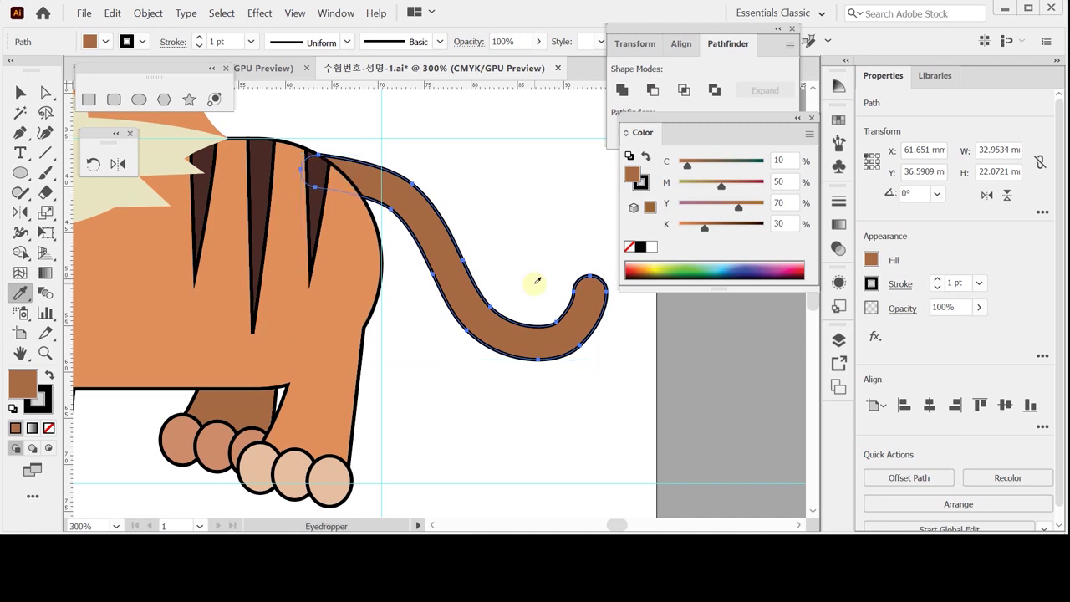
{"action": "left_click", "coordinate": [355, 325], "text": "ctrl"}
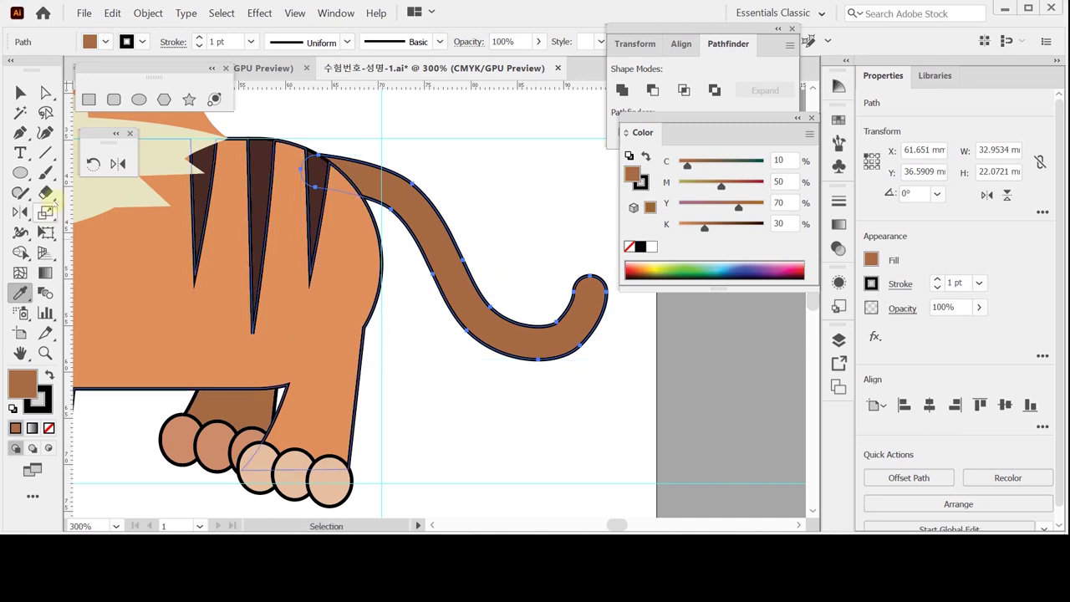
Cut diagonally across the tail just before its curled tip with the Knife tool to separate the tip.
{"action": "left_click", "coordinate": [46, 193]}
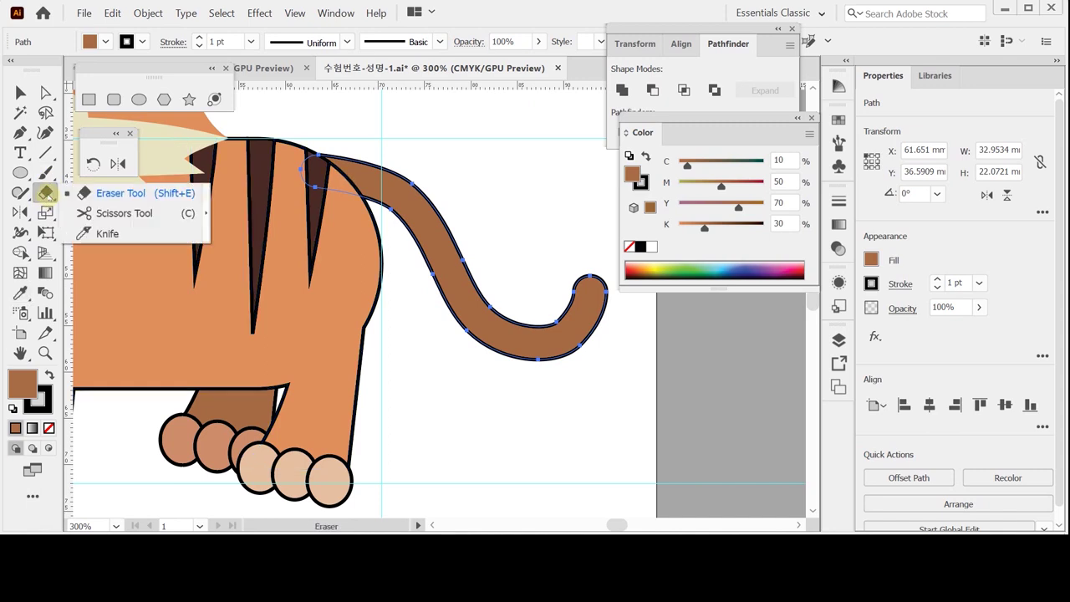
{"action": "left_click", "coordinate": [109, 234]}
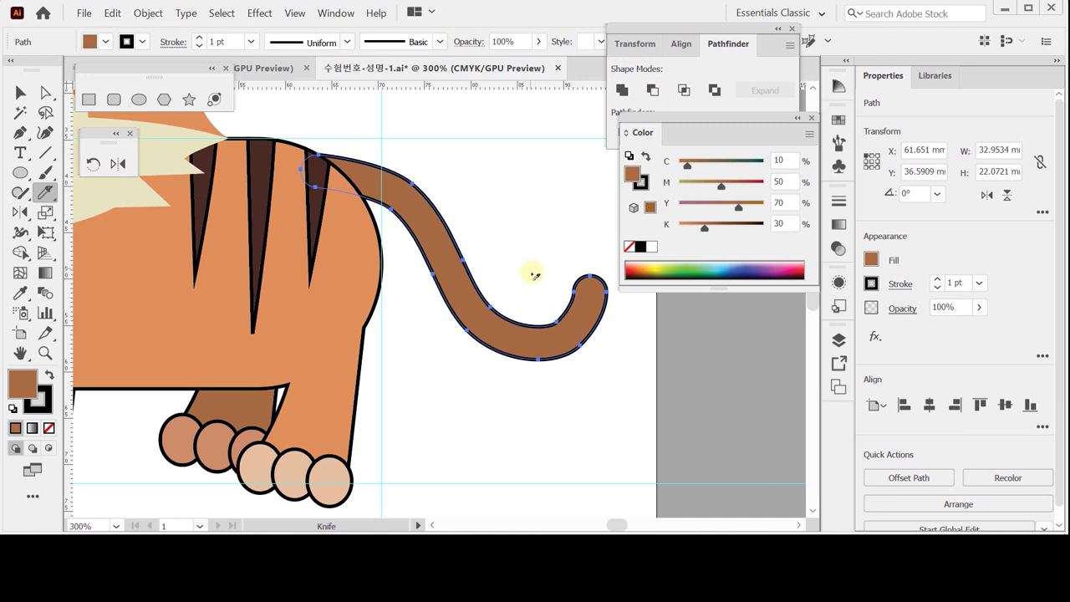
{"action": "mouse_move", "coordinate": [539, 268]}
{"action": "left_mouse_down"}
{"action": "mouse_move", "coordinate": [555, 295]}
{"action": "mouse_move", "coordinate": [628, 346]}
{"action": "left_mouse_up"}
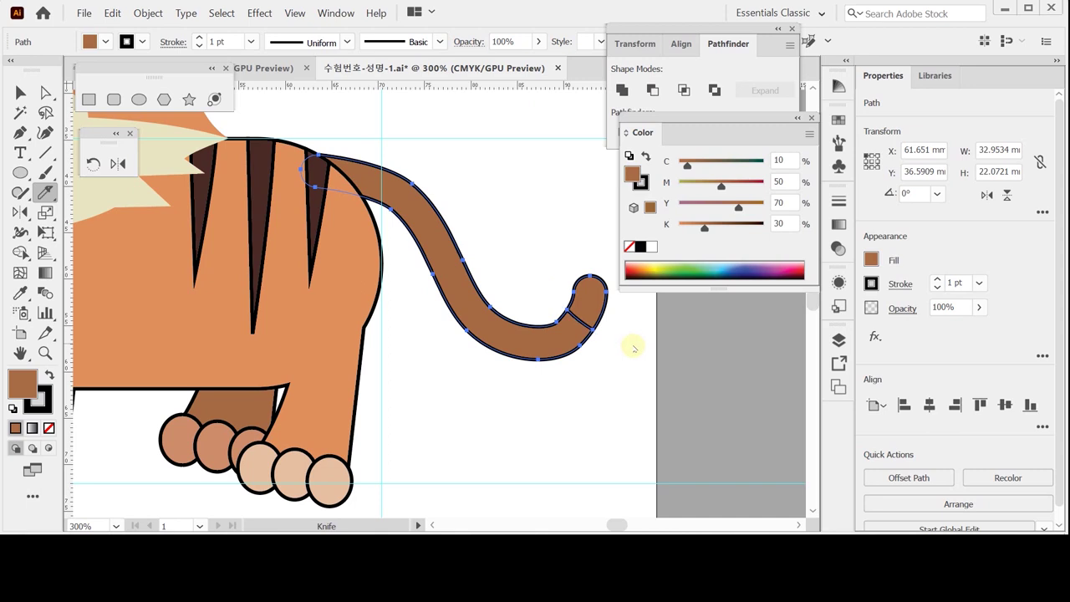
{"action": "mouse_move", "coordinate": [530, 276]}
{"action": "left_mouse_down"}
{"action": "mouse_move", "coordinate": [546, 307]}
{"action": "mouse_move", "coordinate": [627, 371]}
{"action": "left_mouse_up"}
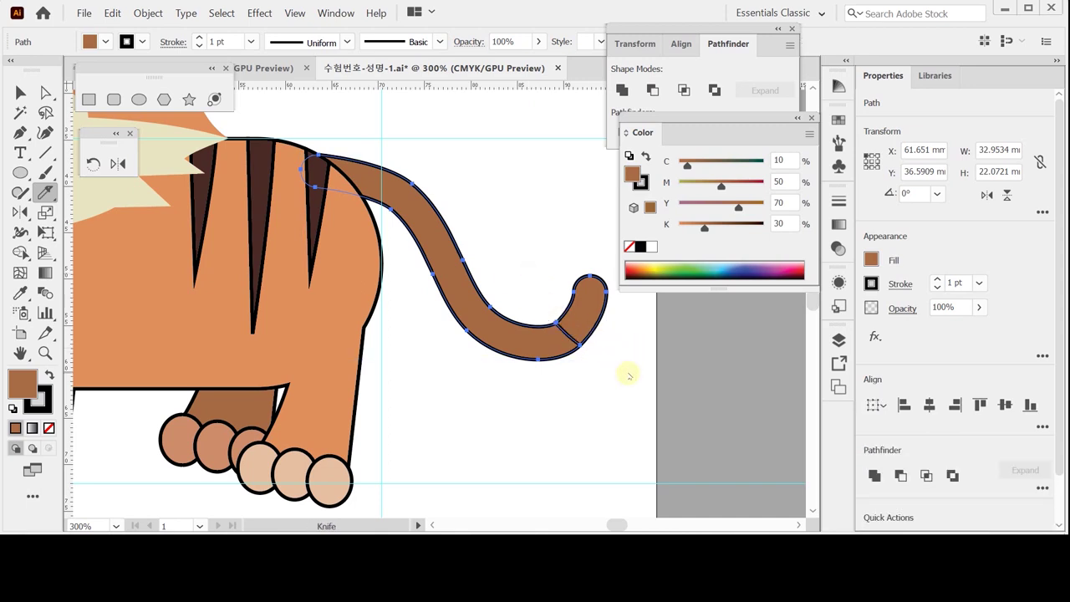
Select only the separated tail tip and sample the body stripes' dark brown fill (C 60, M 80, Y 80, K 50) onto it.
{"action": "key", "text": "v"}
{"action": "left_click", "coordinate": [626, 332]}
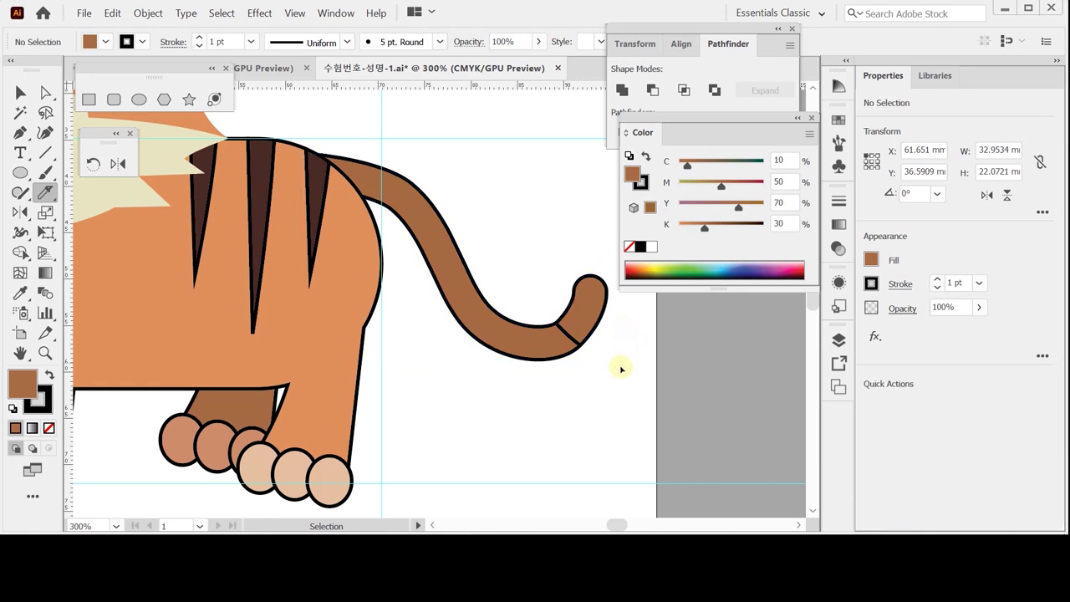
{"action": "left_click", "coordinate": [587, 320]}
{"action": "left_click", "coordinate": [551, 343], "text": "shift"}
{"action": "key", "text": "k"}
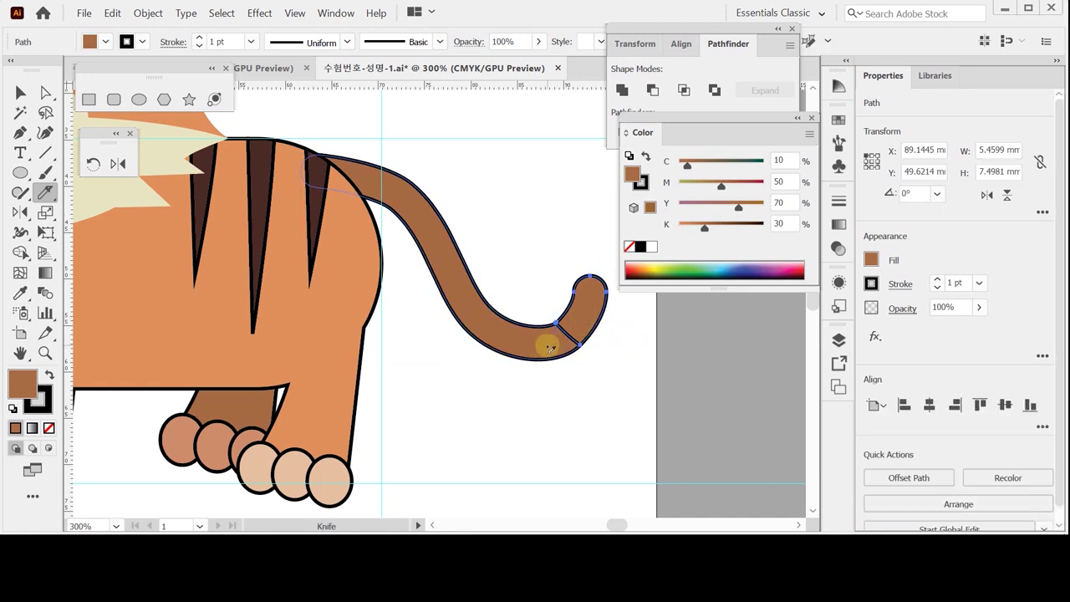
{"action": "left_click_drag", "start_coordinate": [550, 347], "coordinate": [563, 343]}
{"action": "left_click_drag", "start_coordinate": [562, 342], "coordinate": [590, 341]}
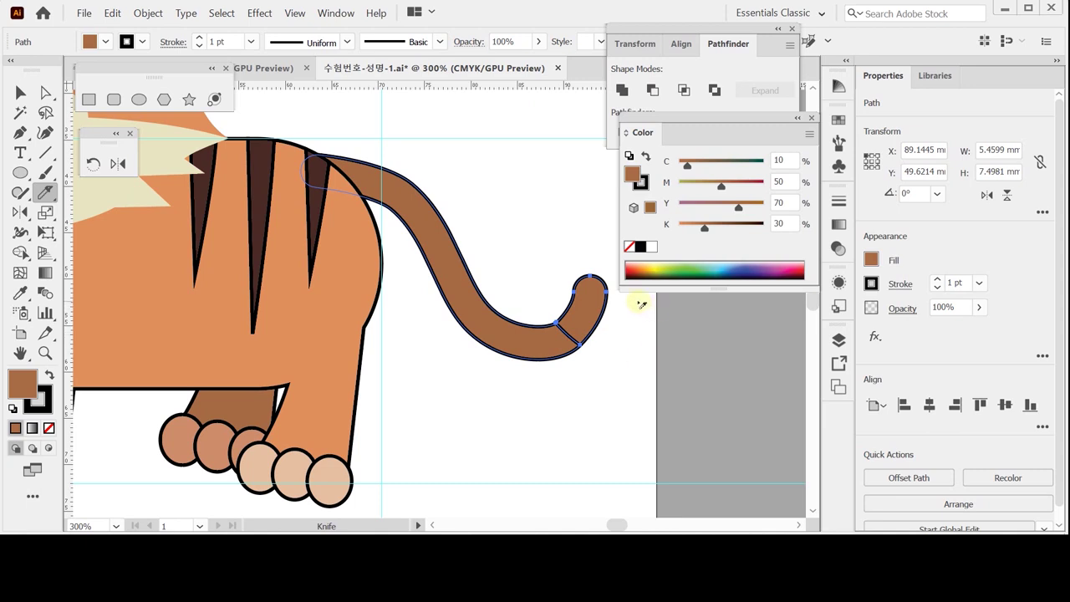
{"action": "key", "text": "i"}
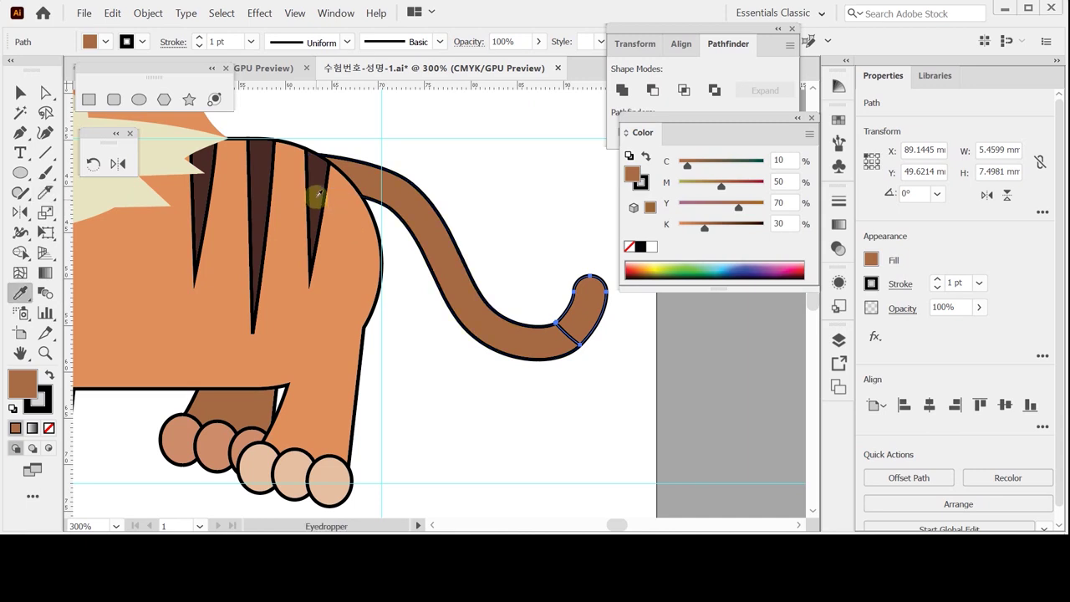
{"action": "left_click", "coordinate": [318, 191]}
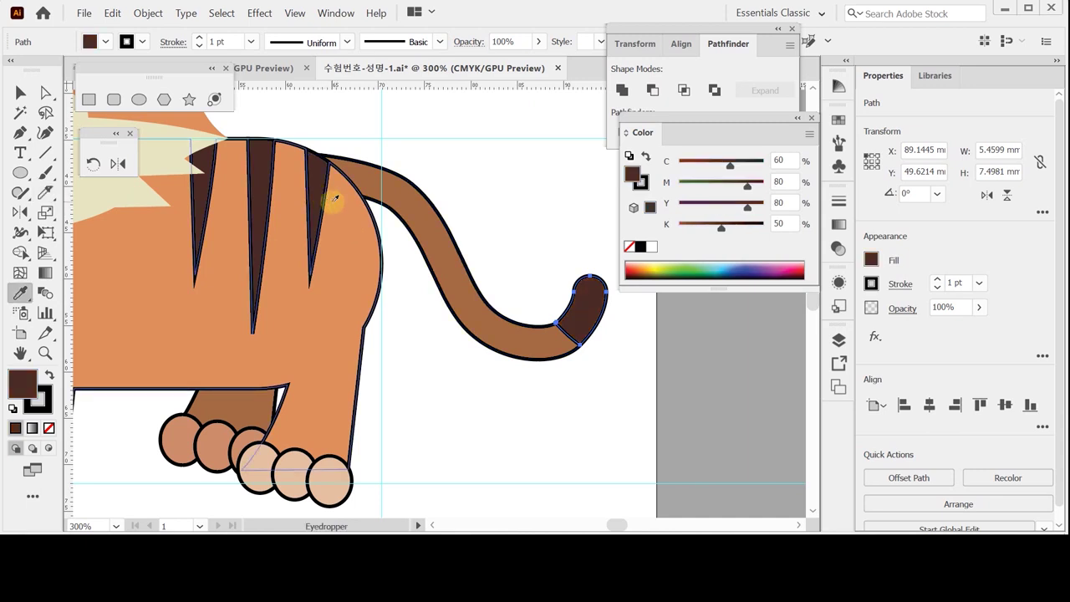
{"action": "key", "text": "ctrl"}
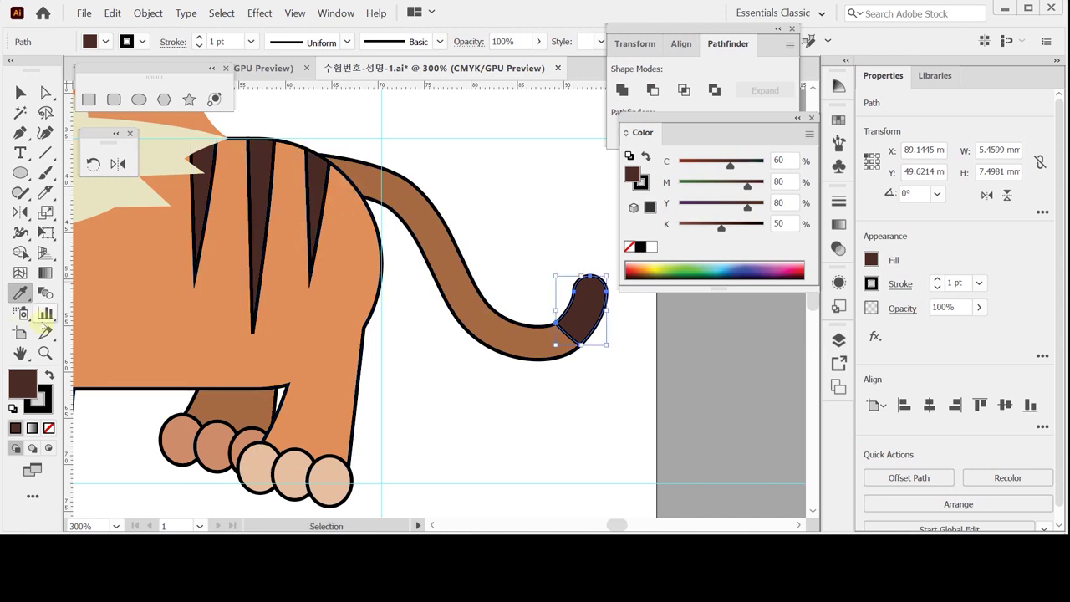
Fit the whole artboard in view, hide the guides and deselect the tail tip.
{"action": "double_click", "coordinate": [21, 353]}
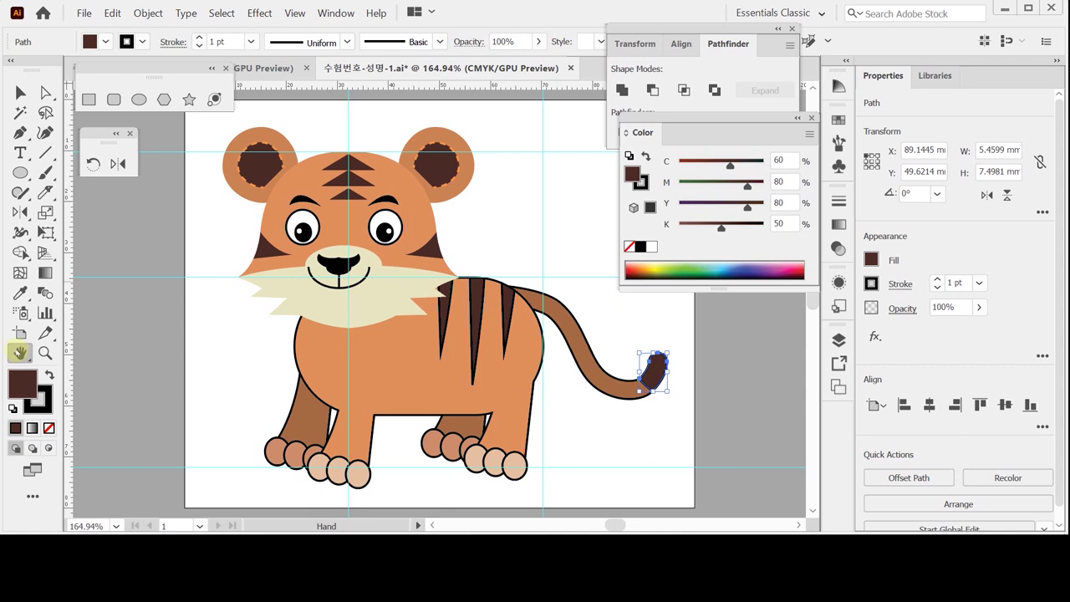
{"action": "key", "text": "ctrl+semicolon"}
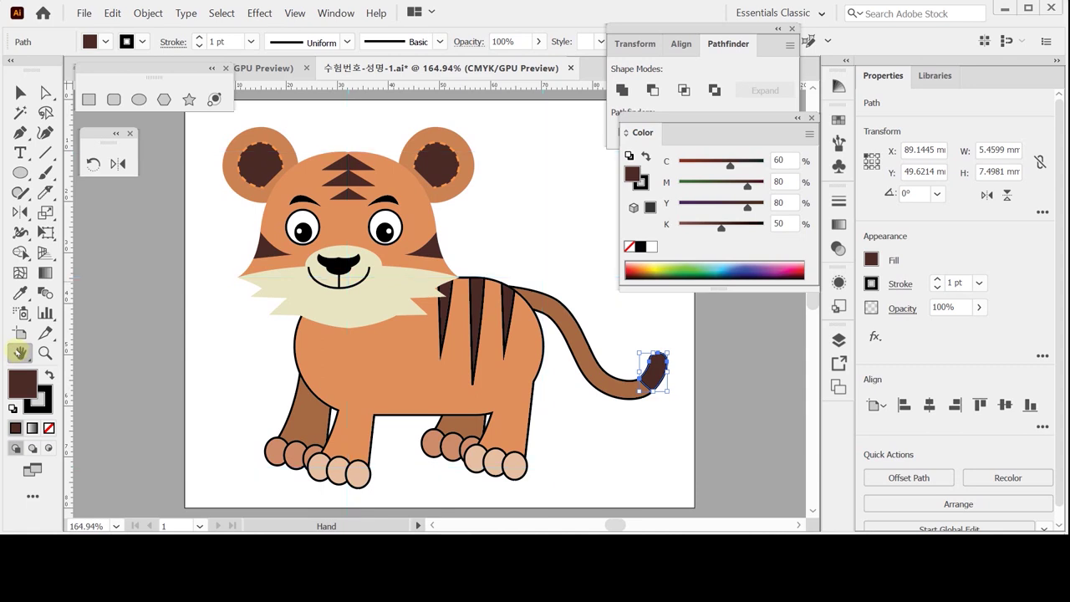
{"action": "left_click", "coordinate": [554, 220], "text": "ctrl"}
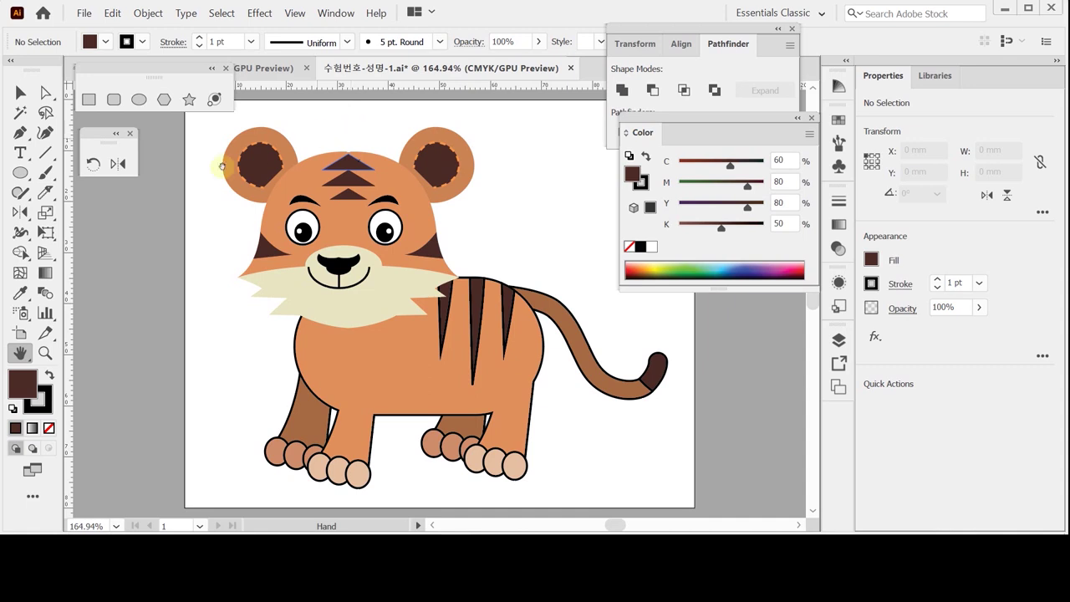
Save the drawing as 수험번호-성명-1.ai in the GTQ folder, replacing the existing file and keeping the Illustrator 2020 version with default options.
{"action": "left_click", "coordinate": [84, 13]}
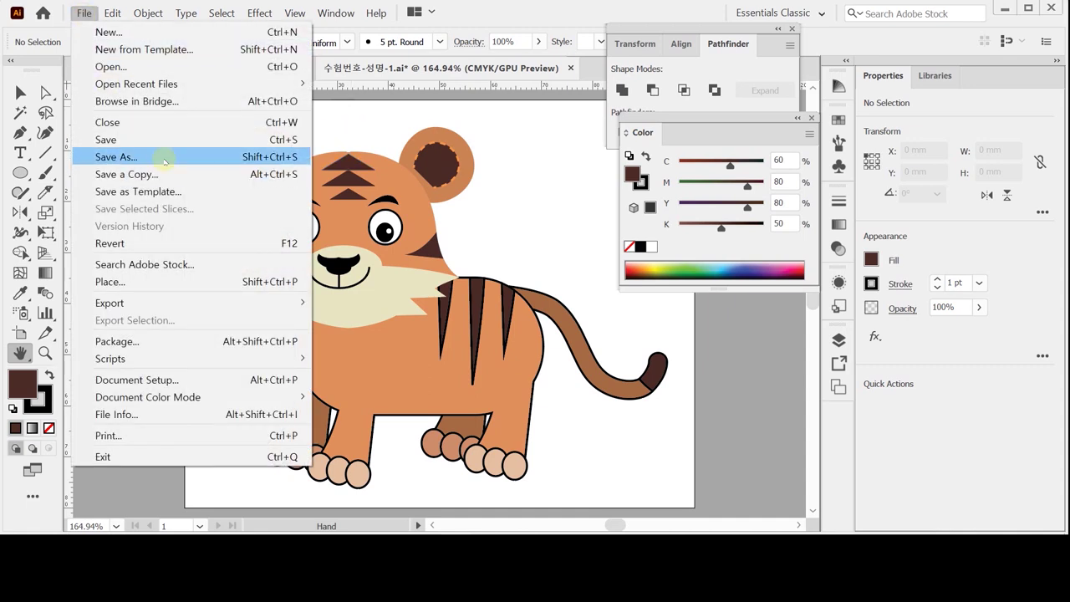
{"action": "left_click", "coordinate": [411, 190]}
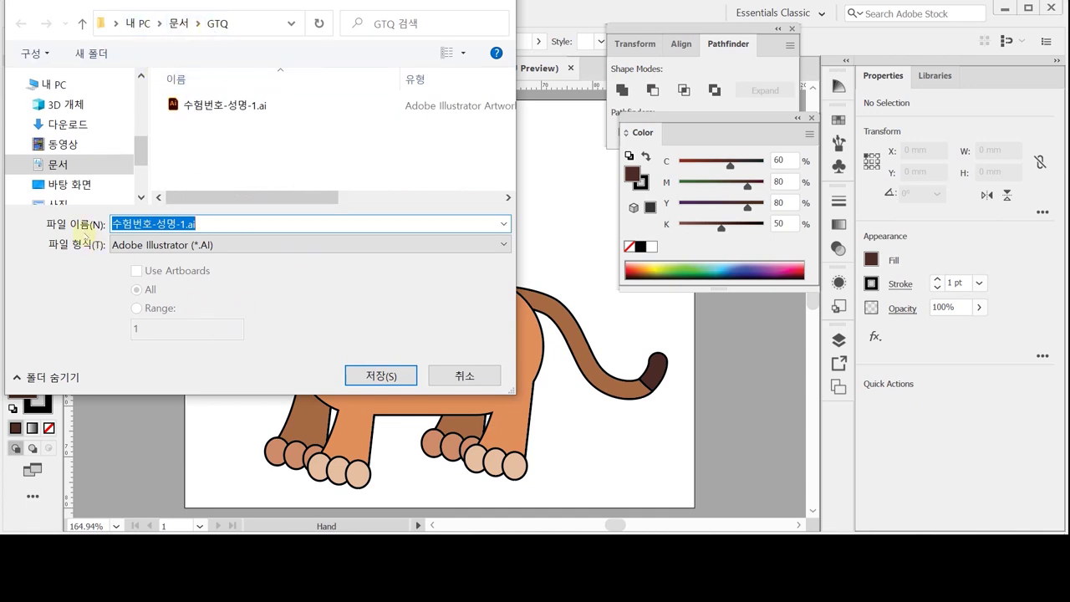
{"action": "left_click", "coordinate": [370, 378]}
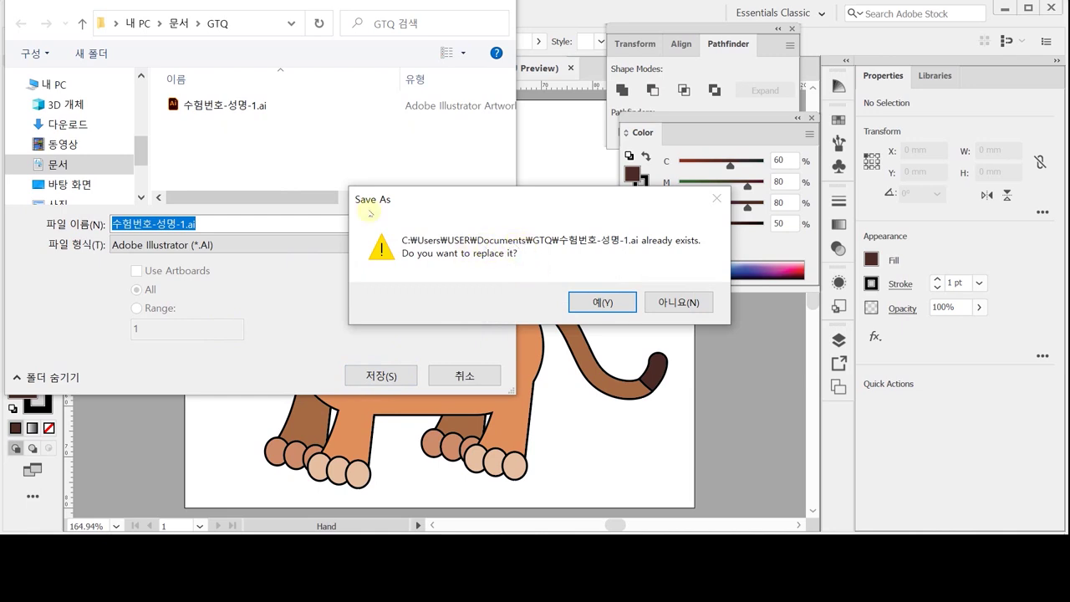
{"action": "left_click", "coordinate": [601, 301]}
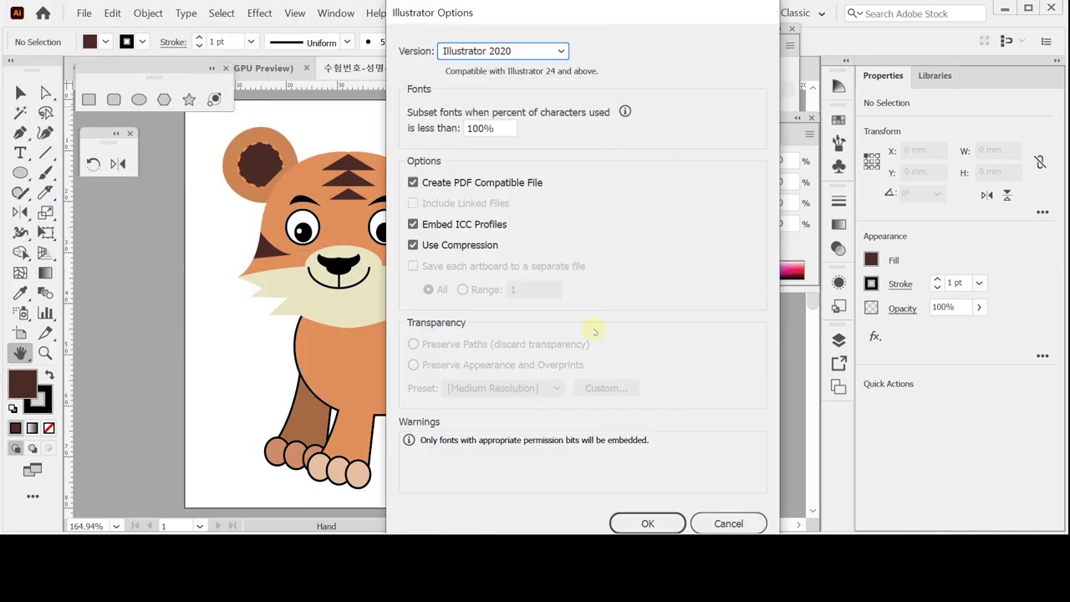
{"action": "left_click", "coordinate": [665, 519]}
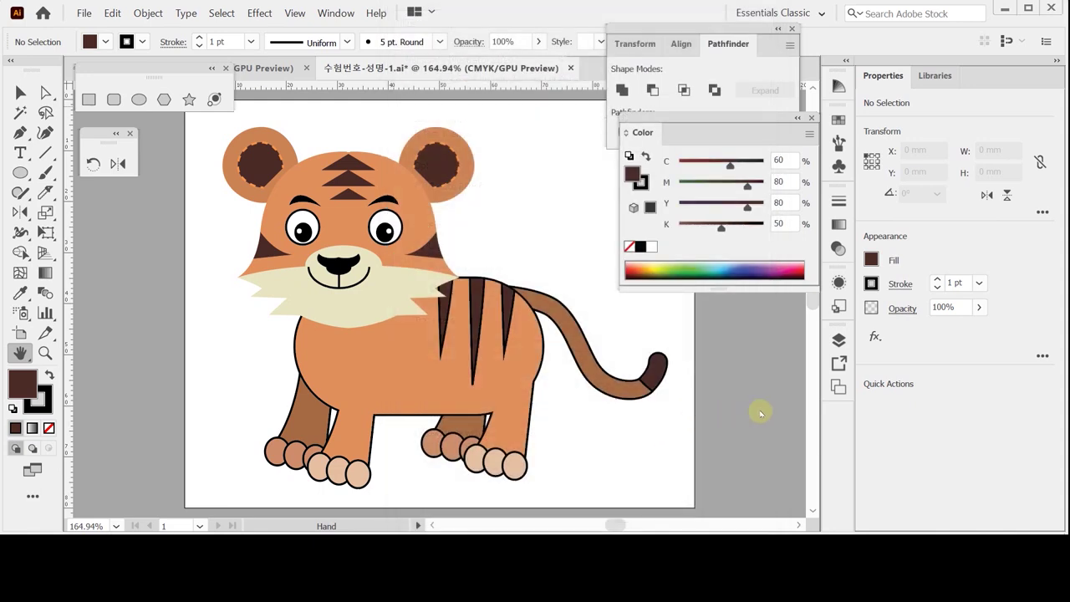